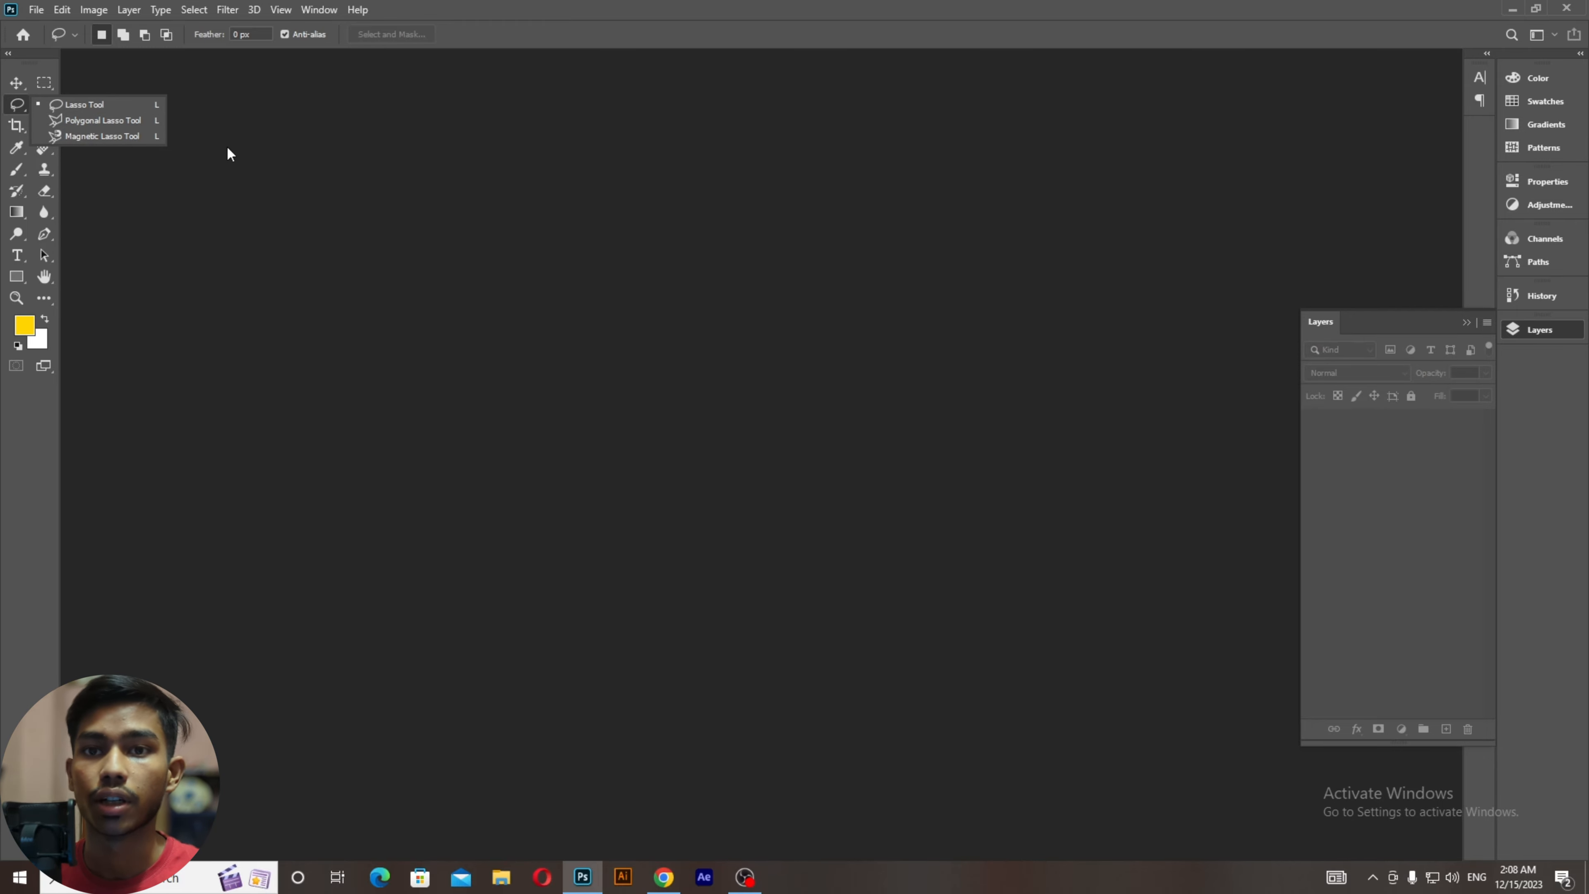
# Step: Create a new white document 1000 × 1000 pixels at 72 pixels/inch, with units set to Pixels
pyautogui.click(29, 11)
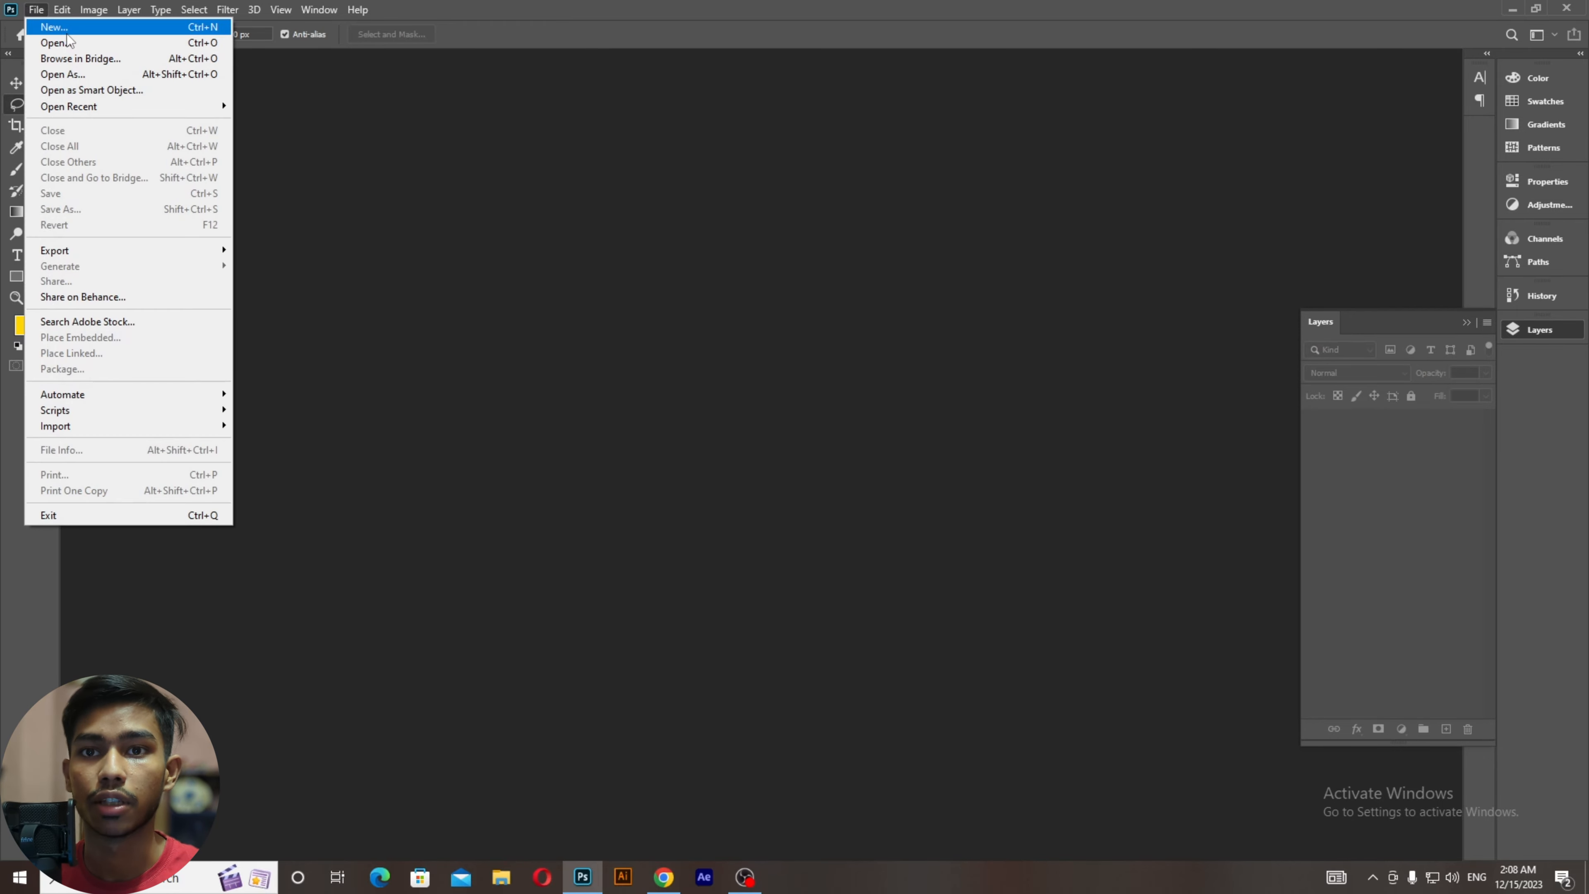
pyautogui.click(53, 27)
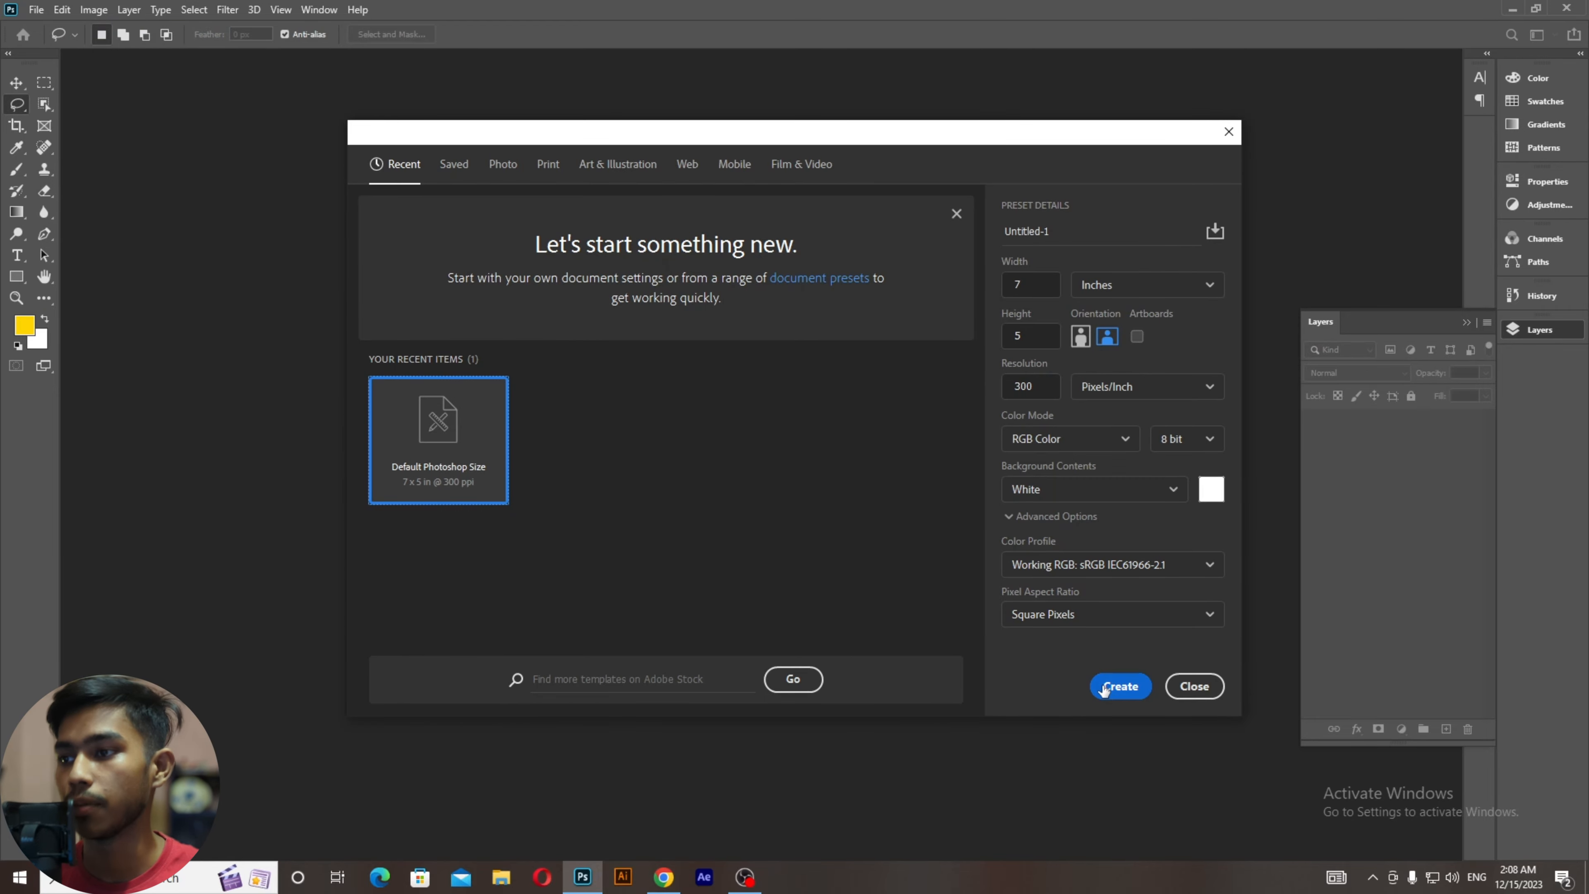
pyautogui.click(1200, 284)
pyautogui.click(1154, 317)
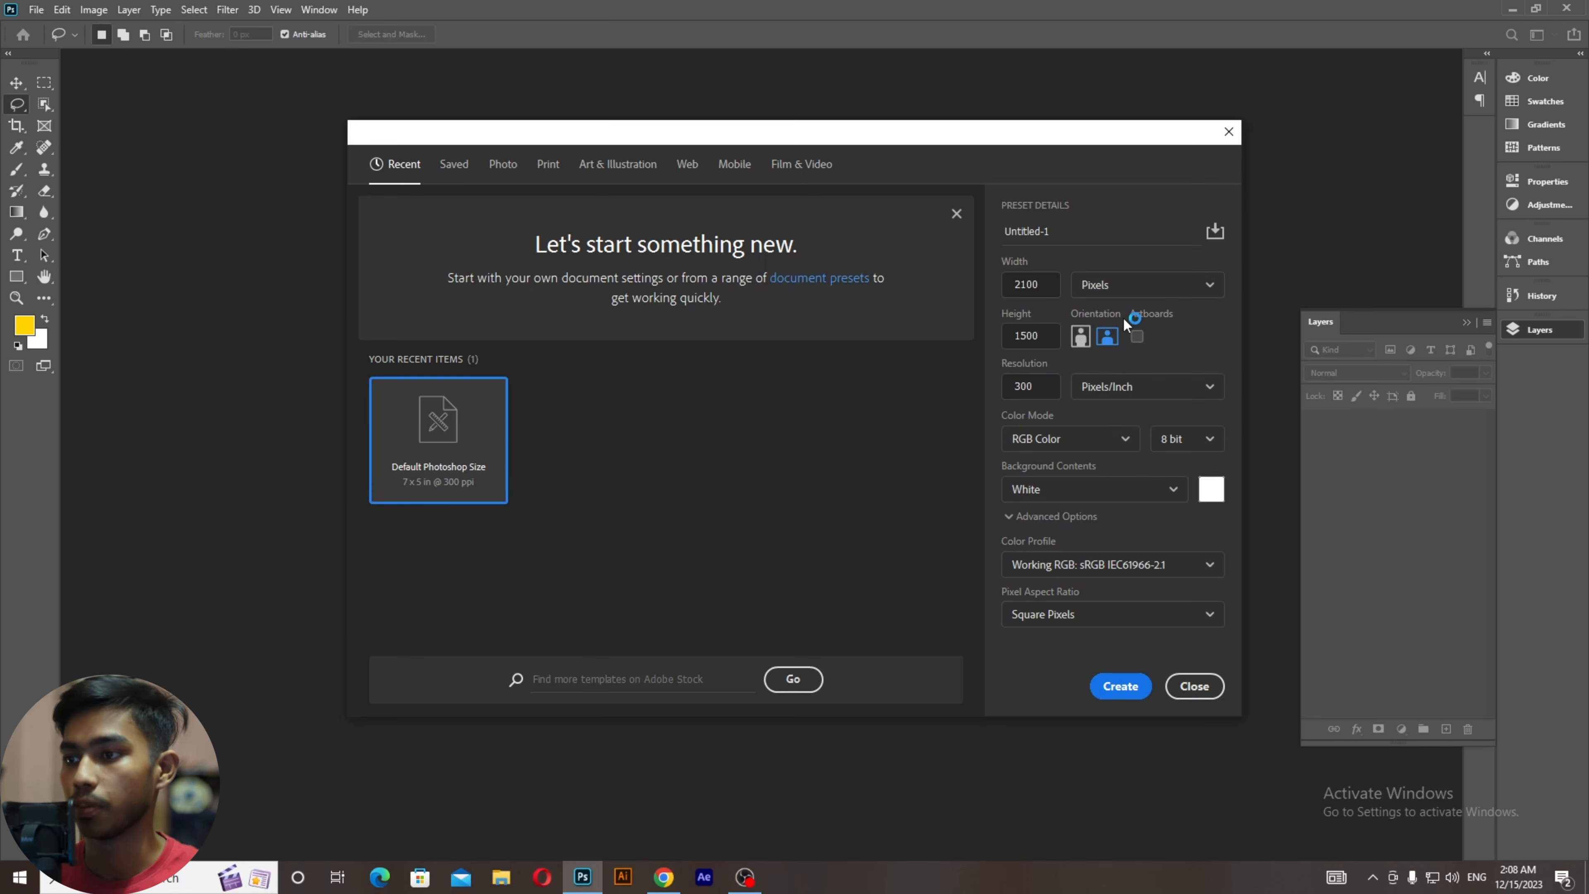
pyautogui.click(1010, 289)
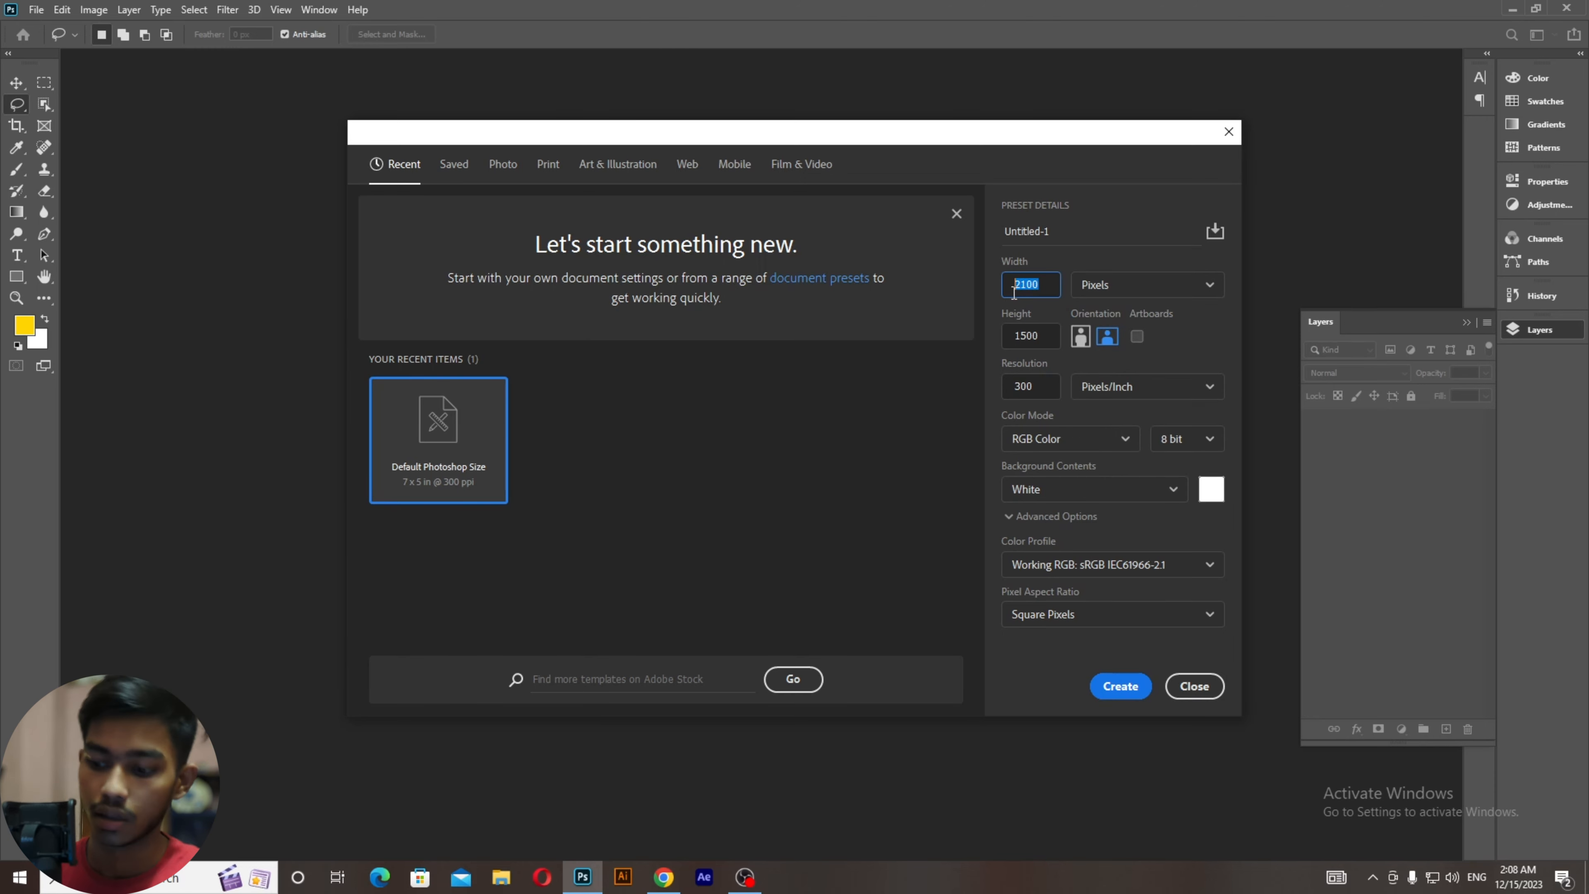
pyautogui.write('1')
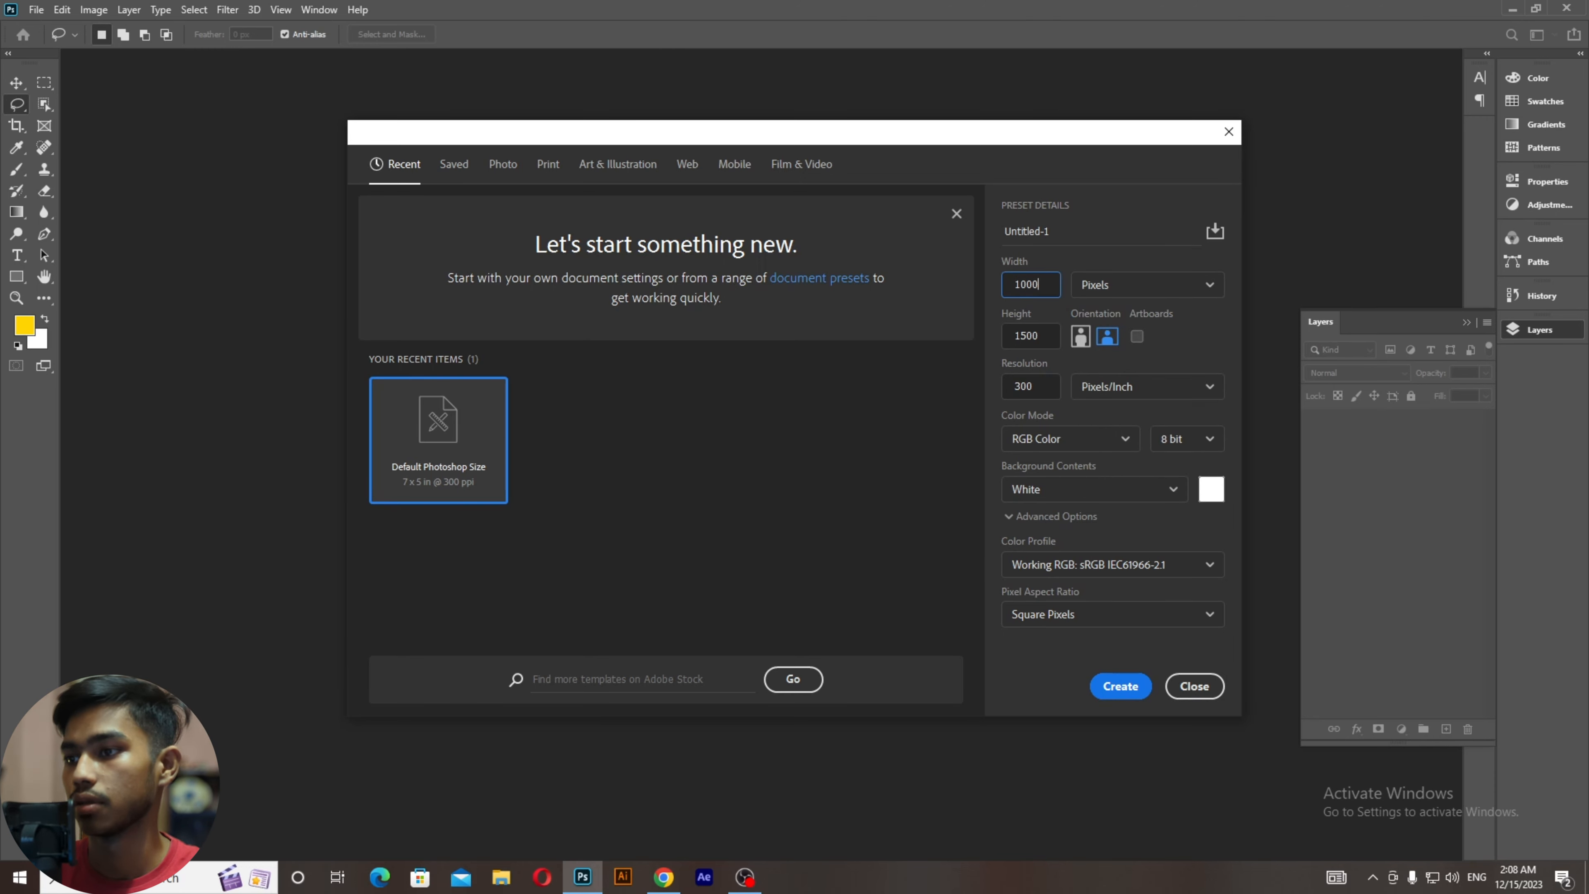
pyautogui.write('000')
pyautogui.click(1009, 341)
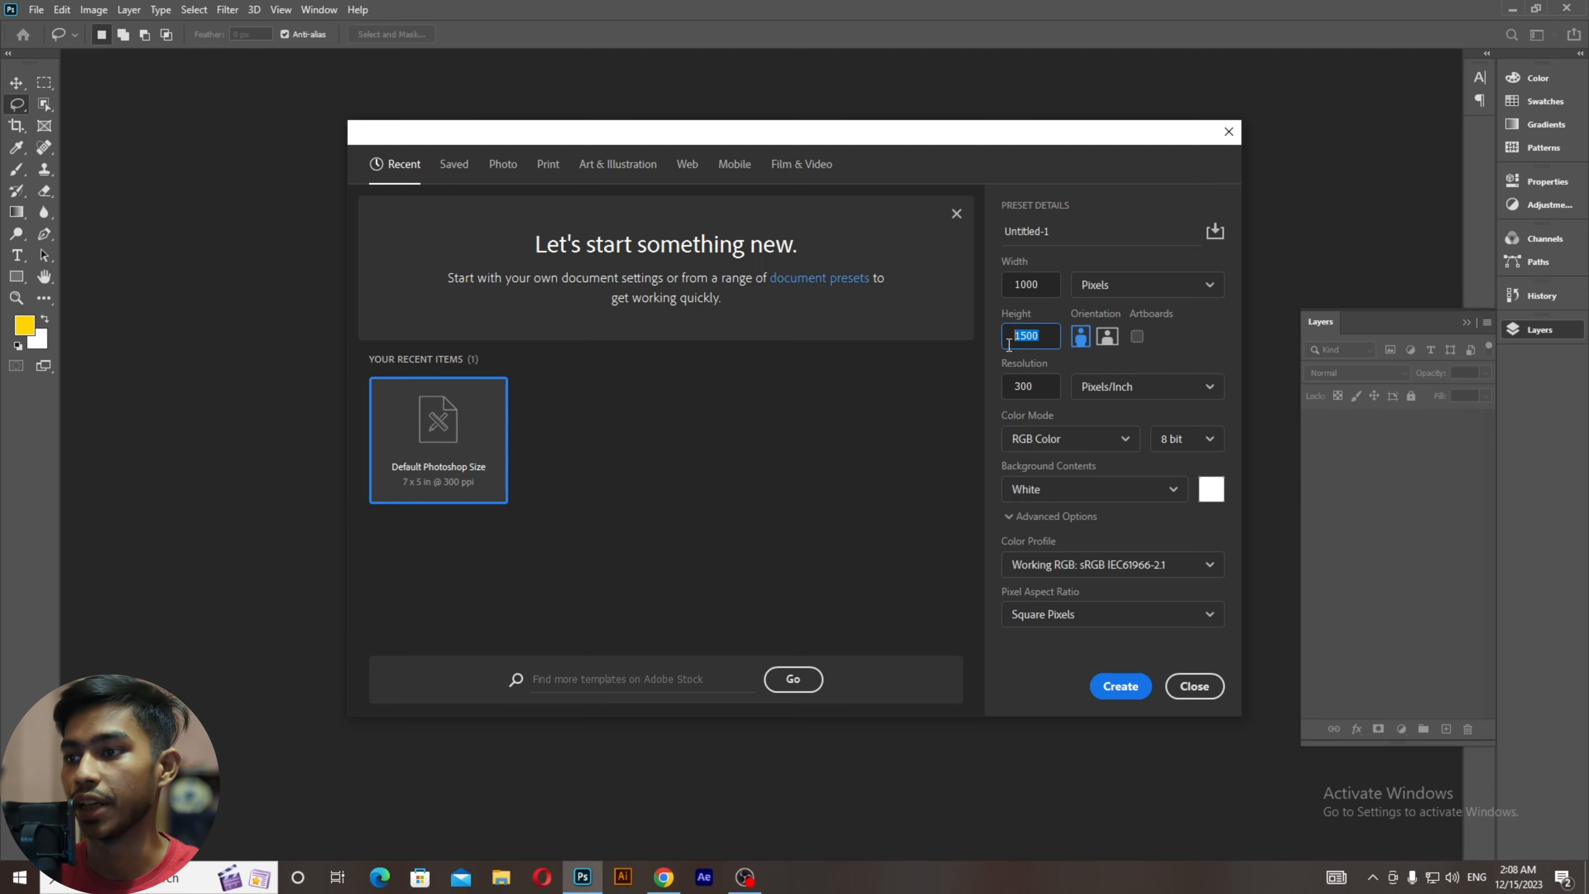
pyautogui.write('1')
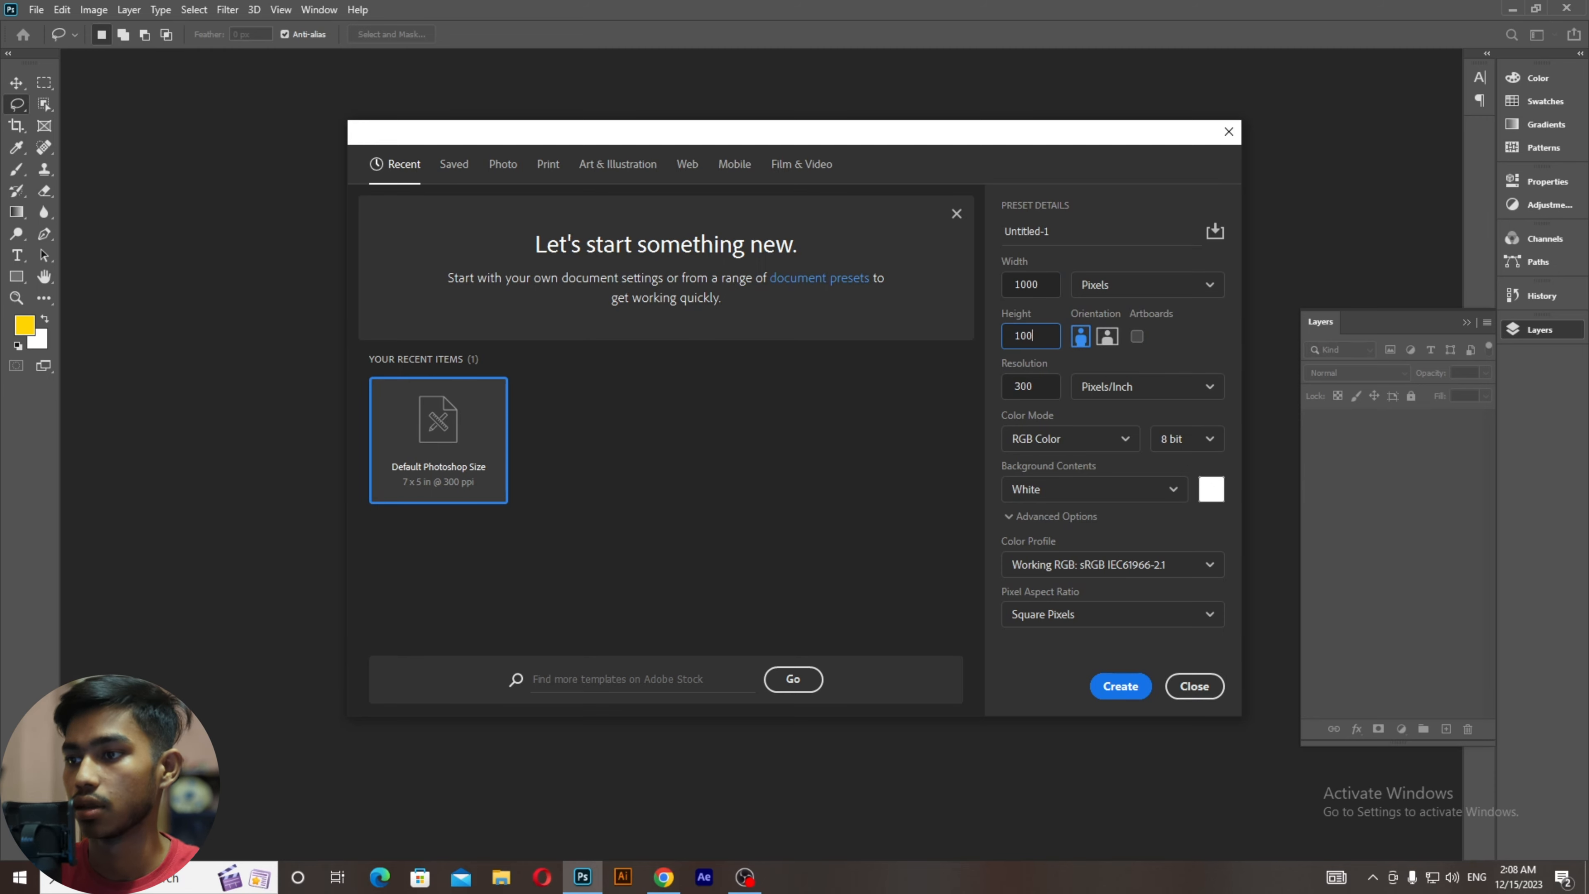
pyautogui.click(1046, 392)
pyautogui.write('72')
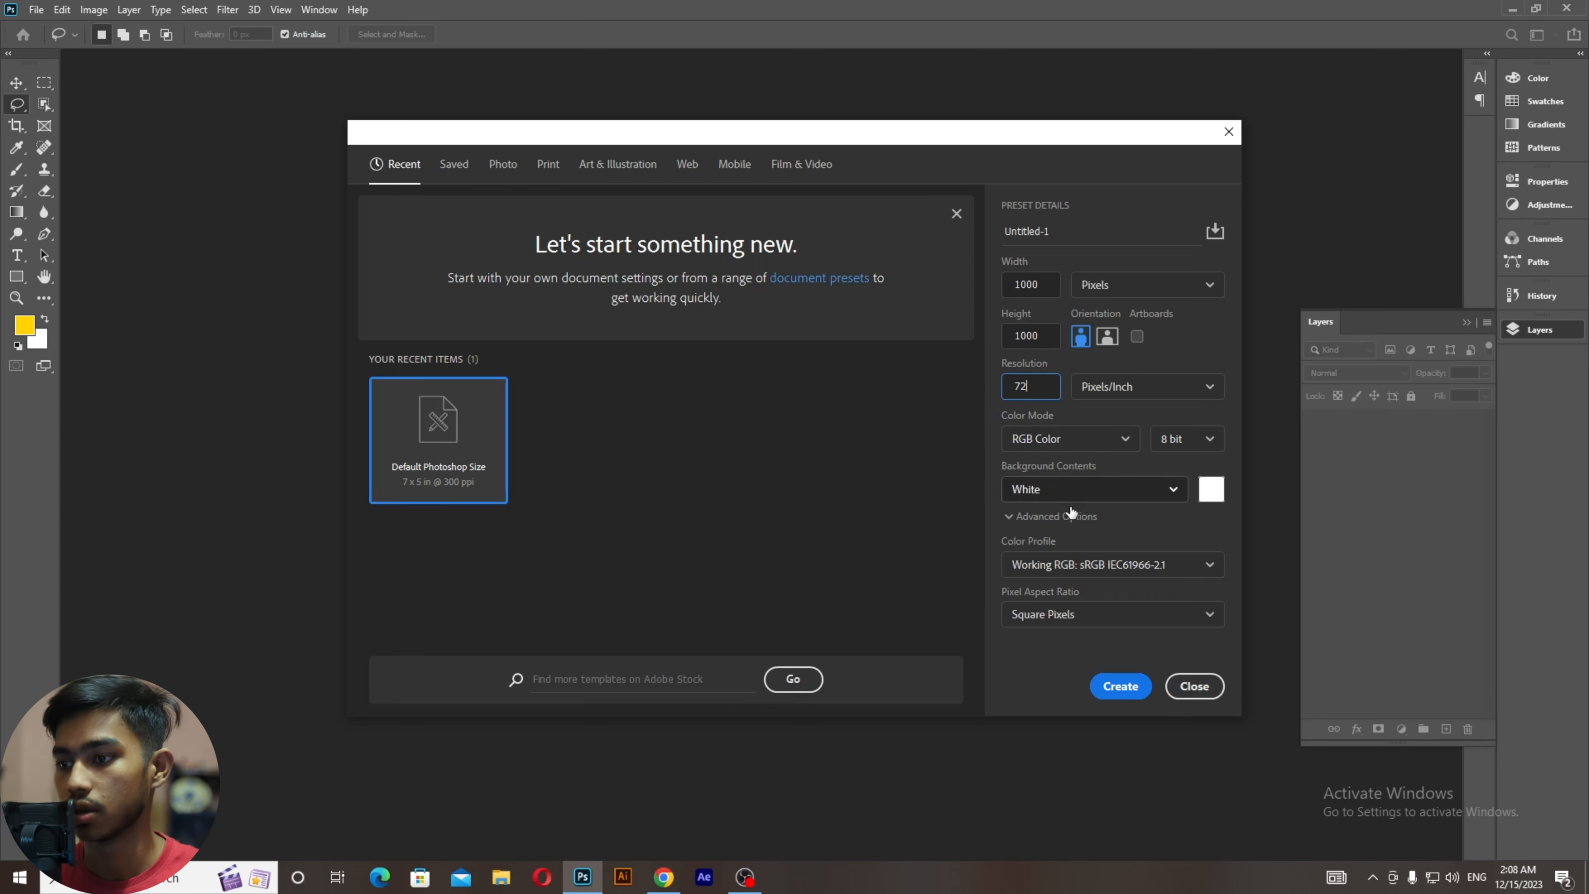
pyautogui.click(1112, 689)
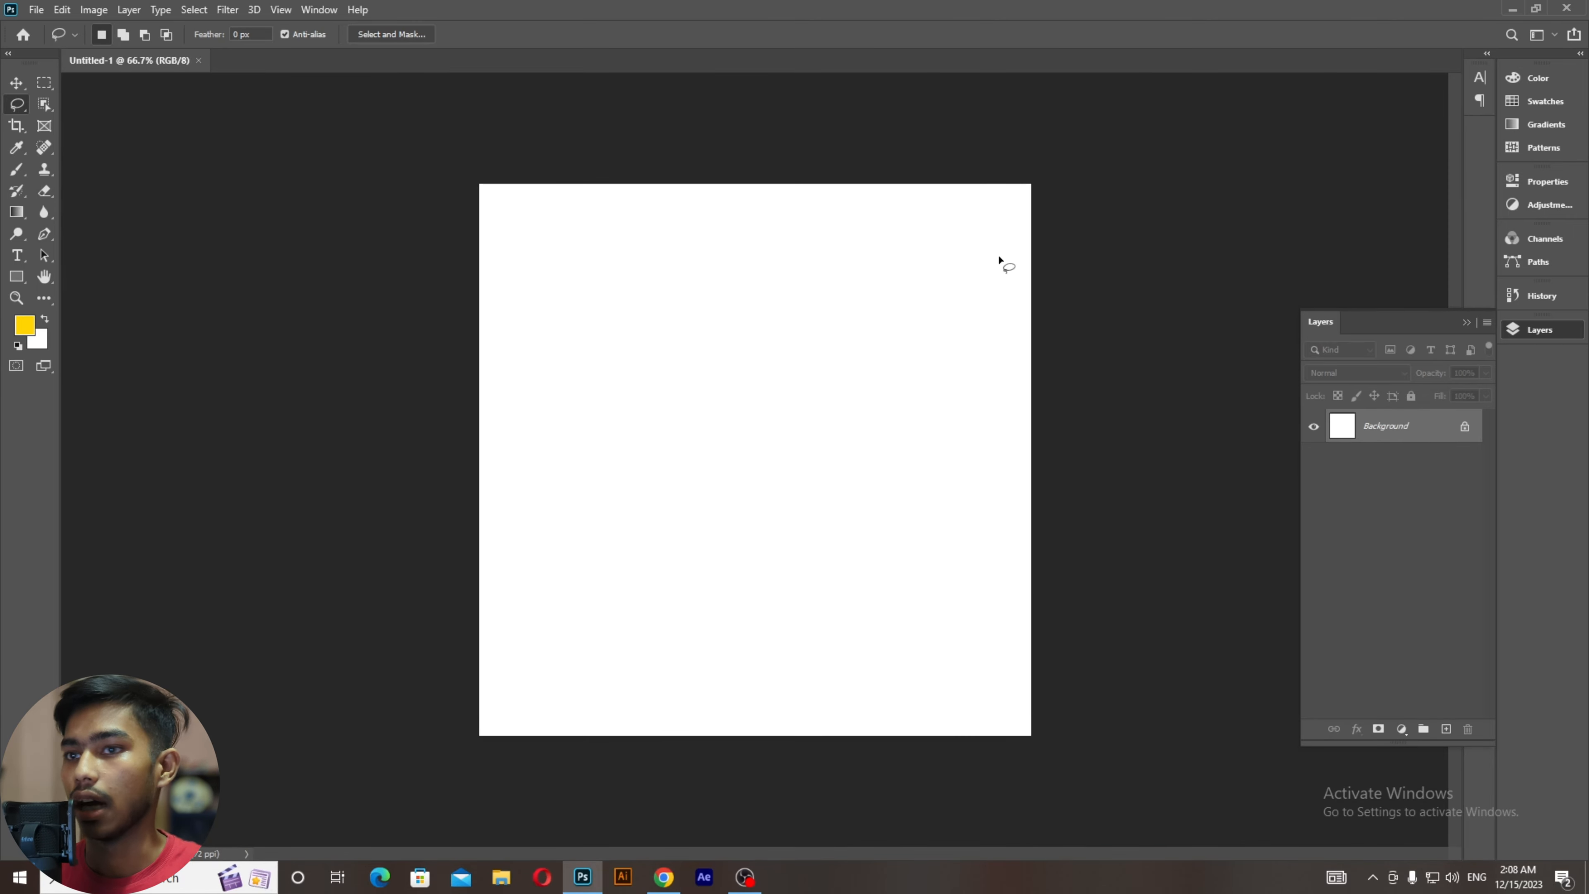
# Step: Browse the lasso variants, try the Polygonal Lasso, and fit the canvas to the window with Ctrl+0
pyautogui.rightClick(17, 105)
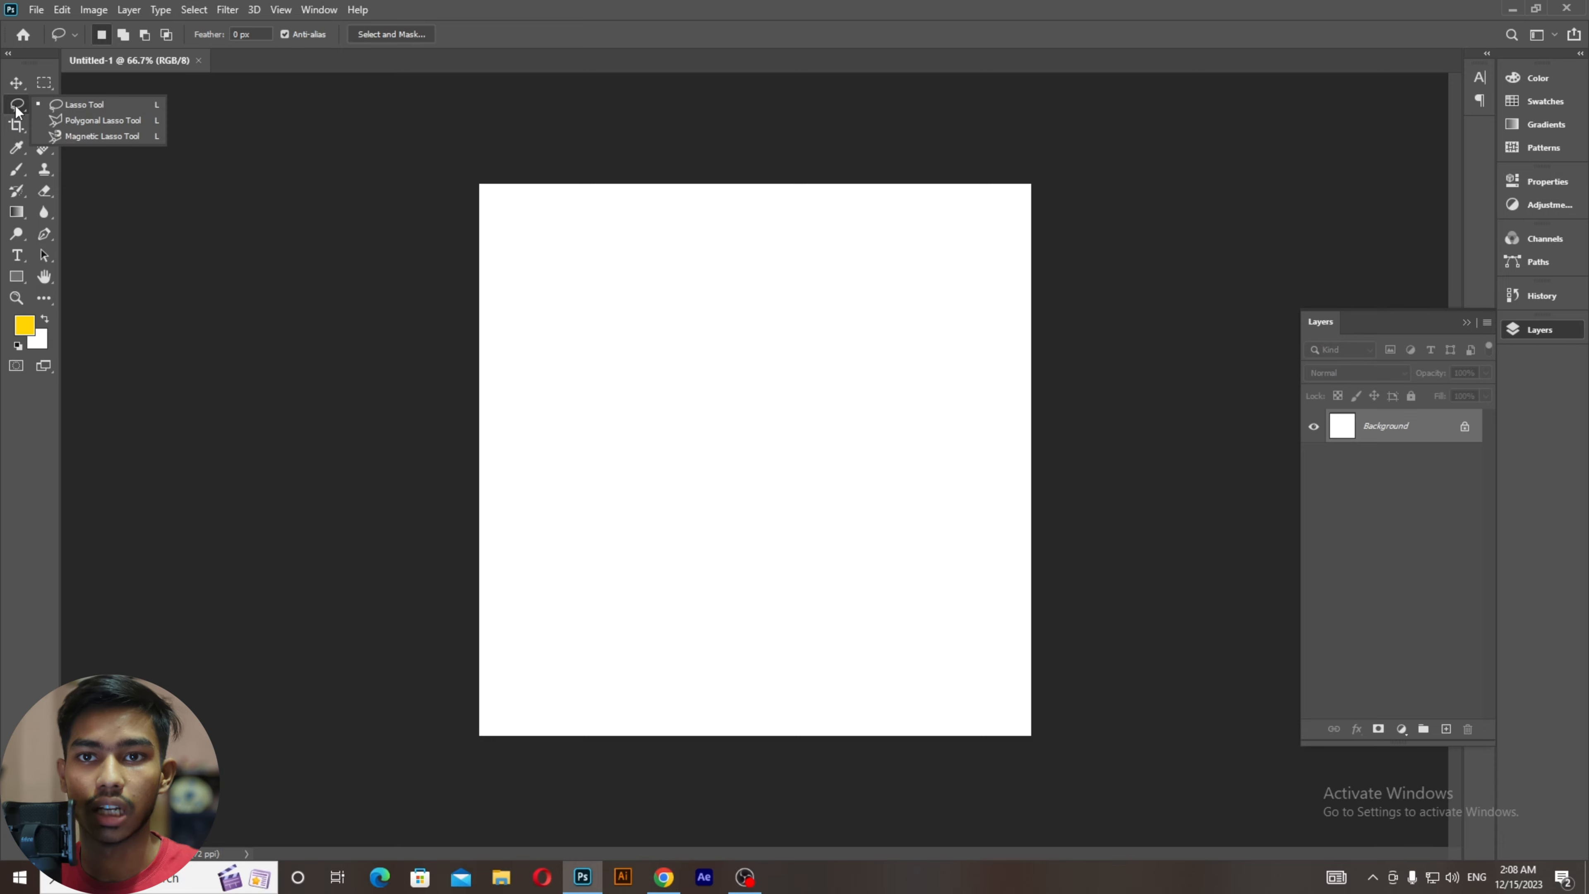
pyautogui.click(77, 105)
pyautogui.rightClick(16, 107)
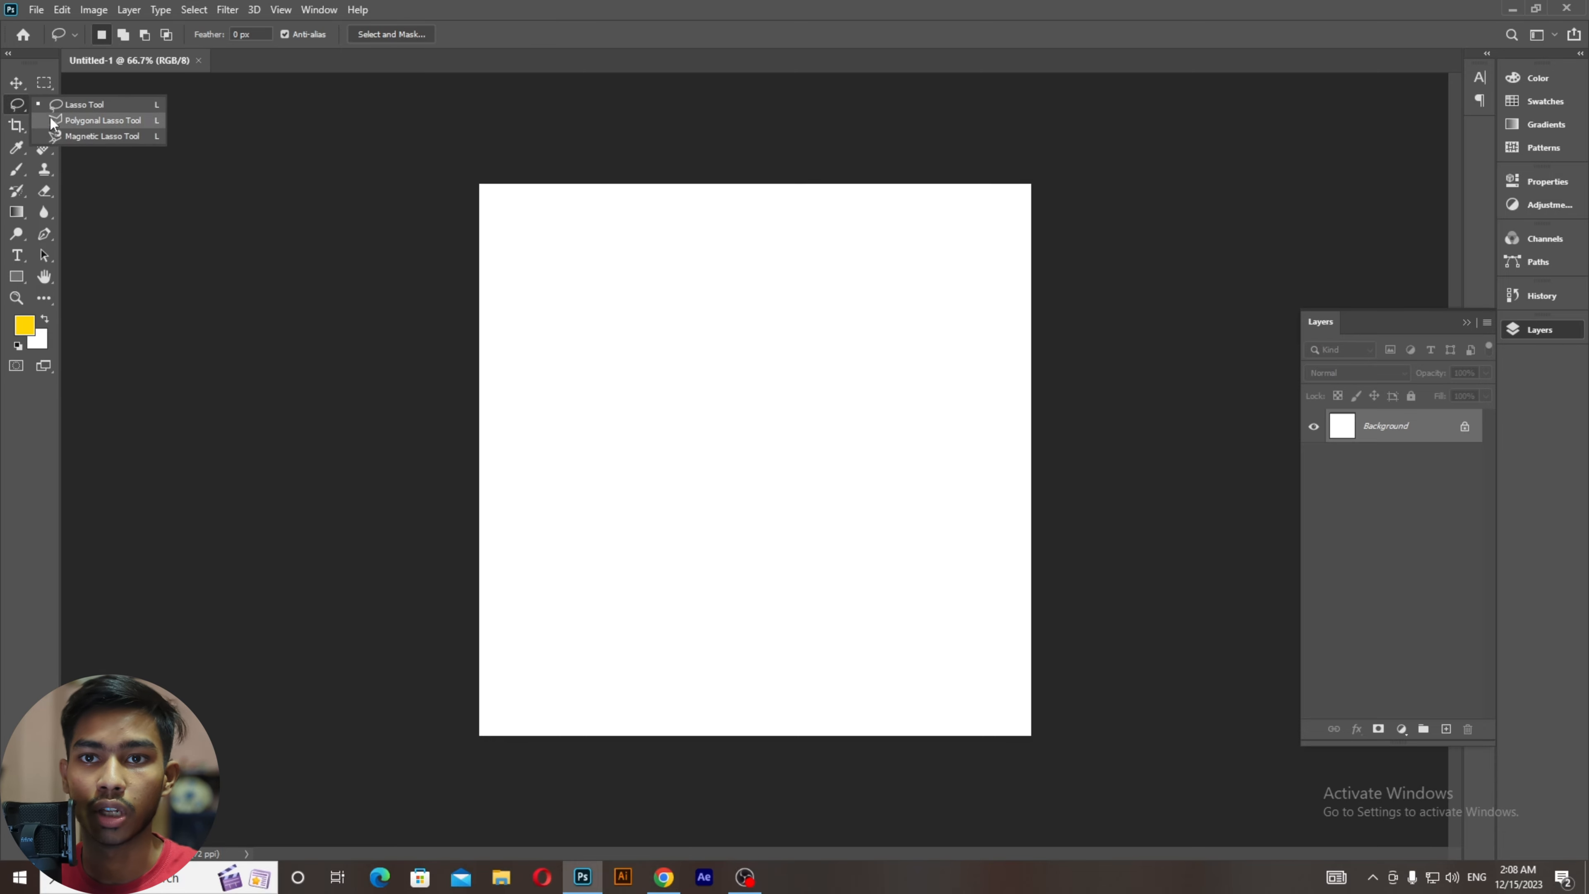
pyautogui.click(50, 118)
pyautogui.rightClick(16, 111)
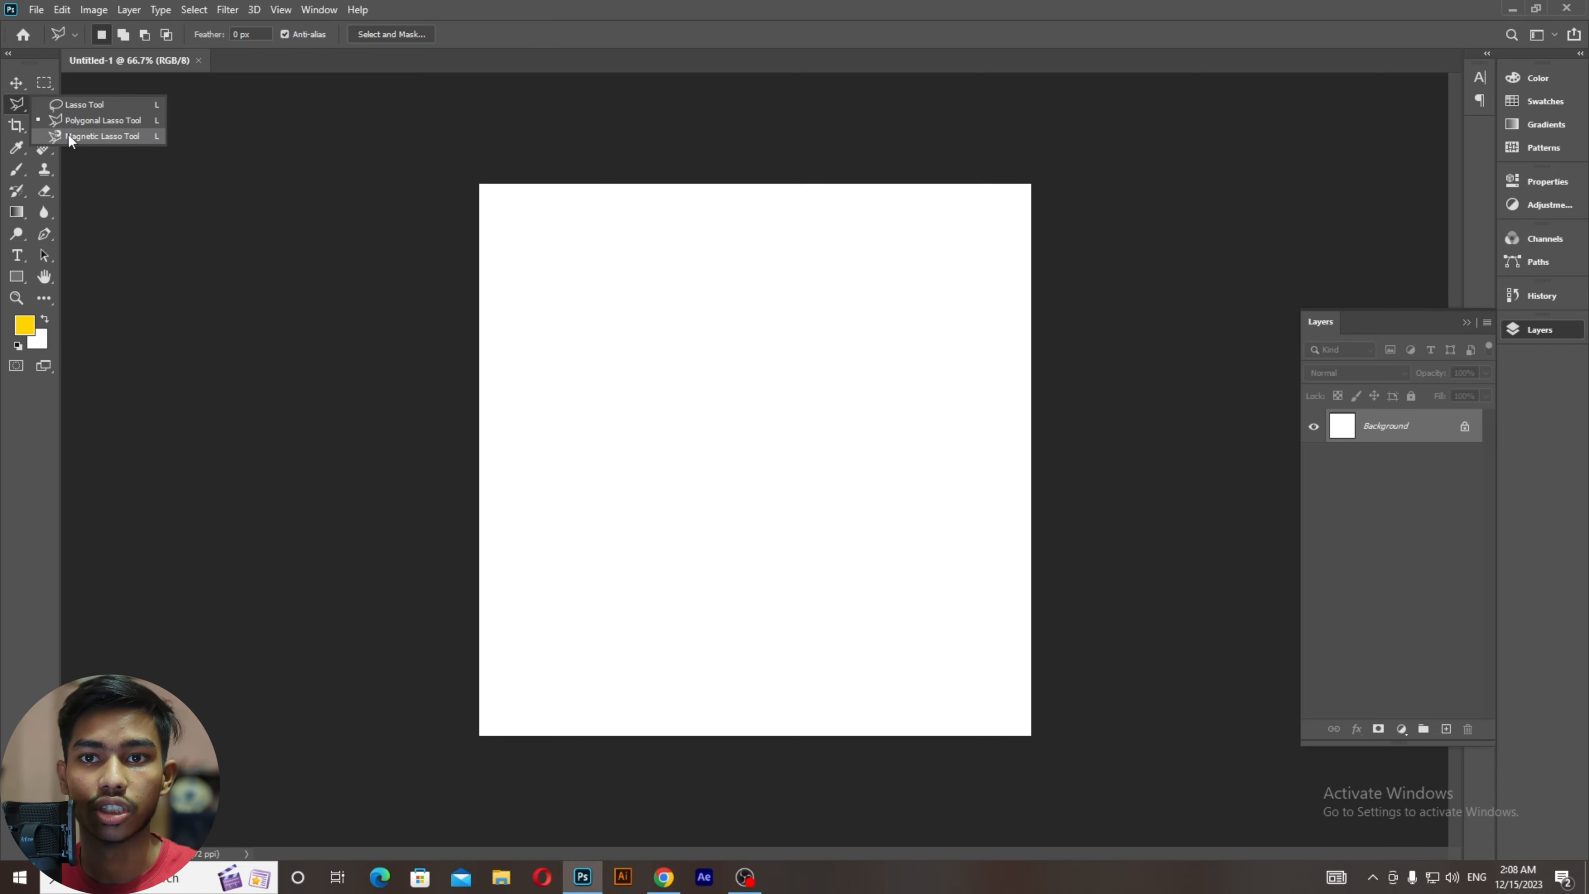
pyautogui.click(11, 102)
pyautogui.hotkey('ctrl', '0')
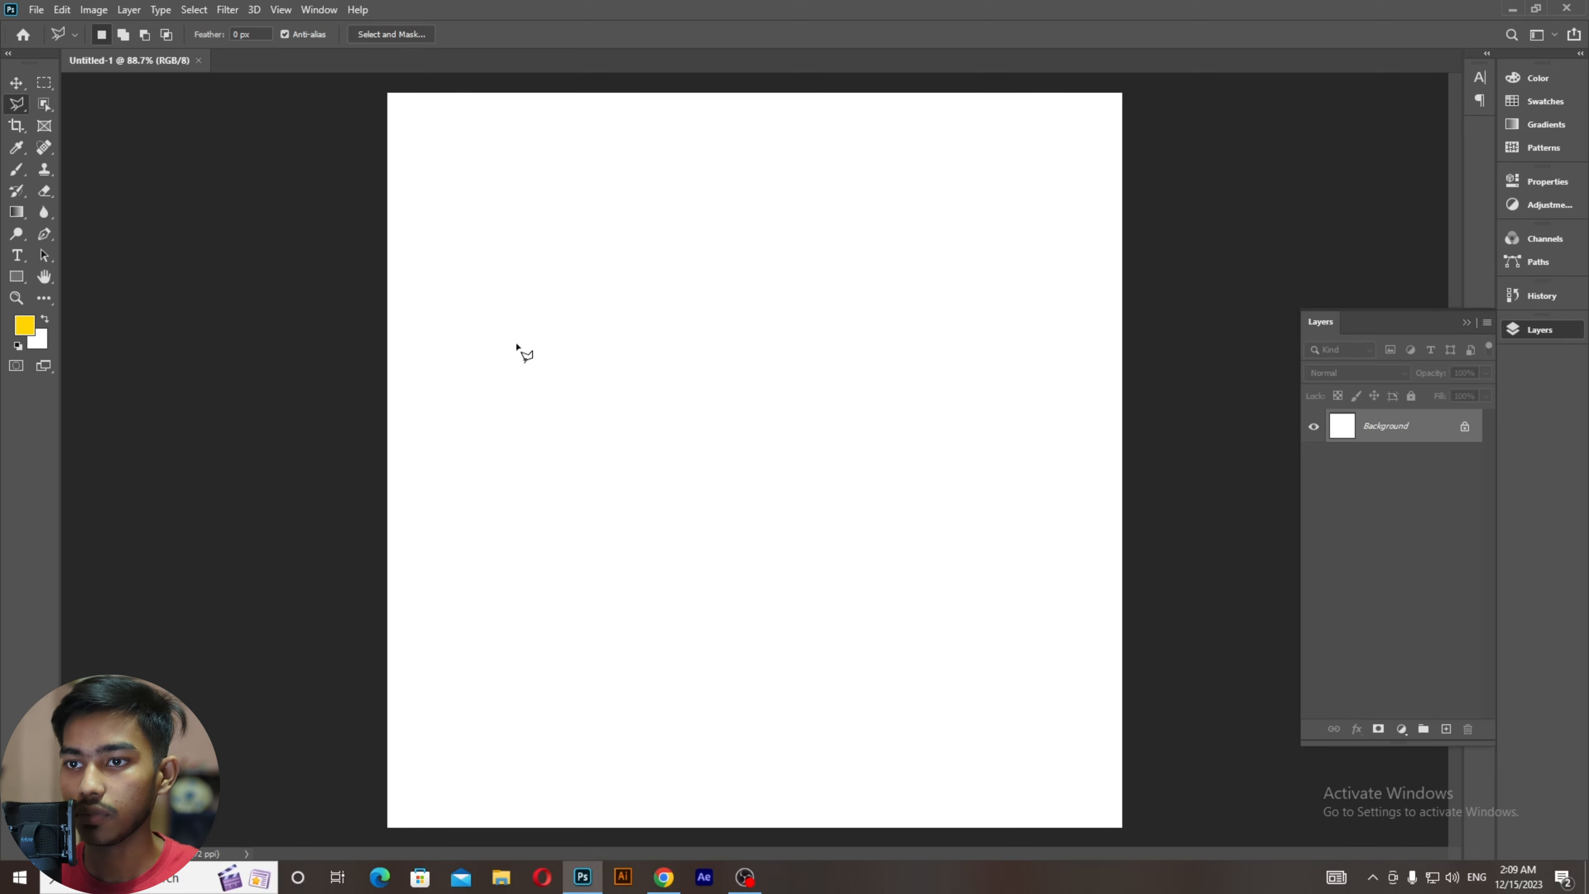
# Step: Try the Move and Rectangular Marquee tools, then return to the freehand Lasso Tool
pyautogui.rightClick(35, 102)
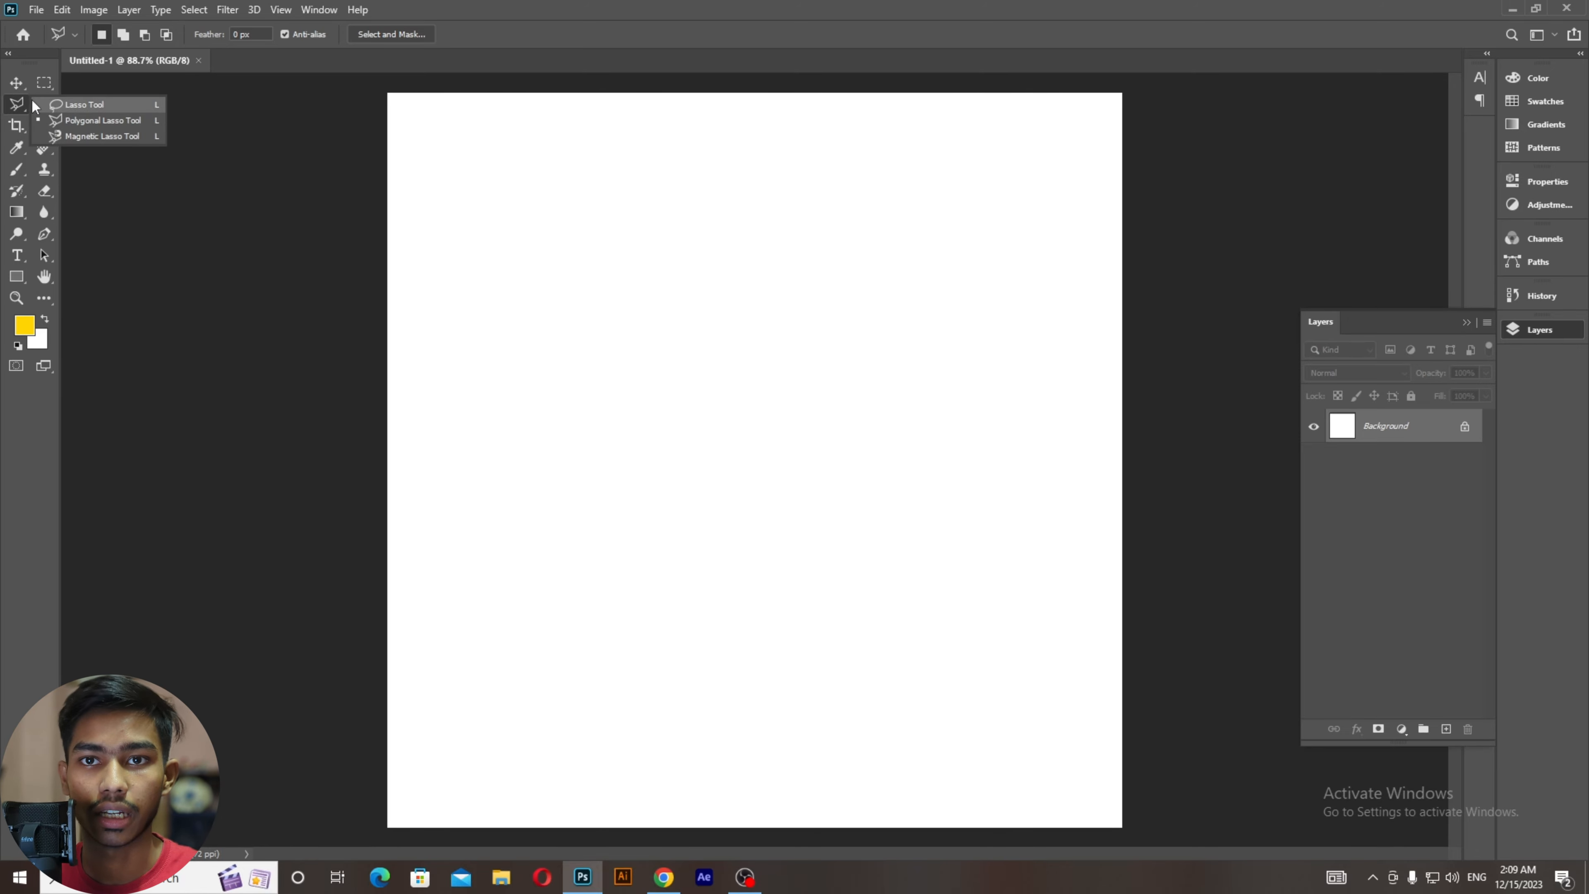
pyautogui.click(17, 84)
pyautogui.click(41, 84)
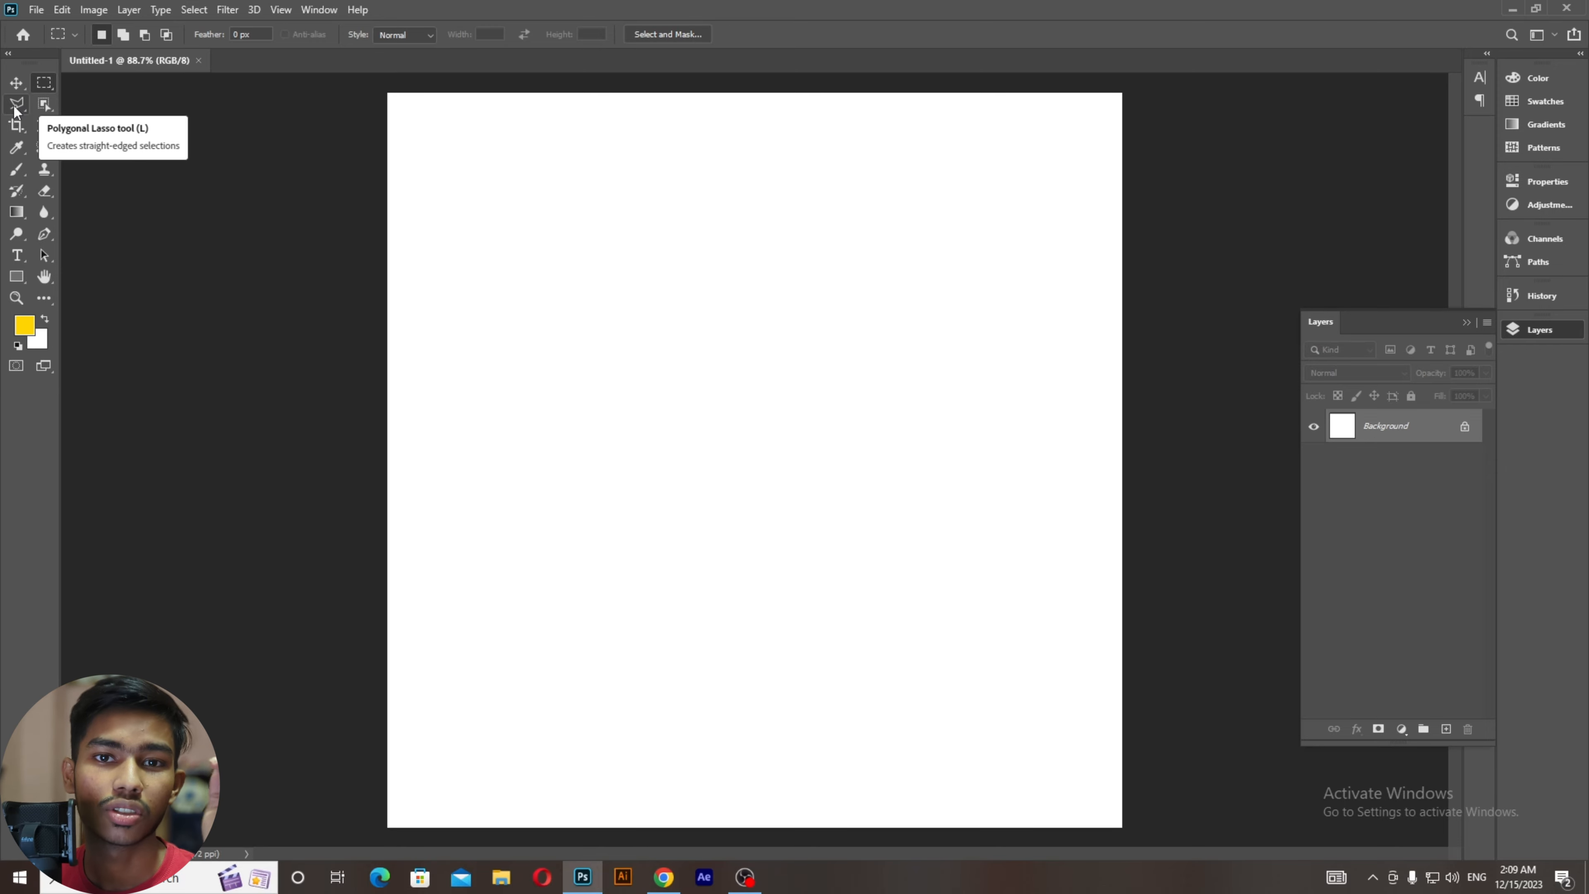
pyautogui.click(16, 107)
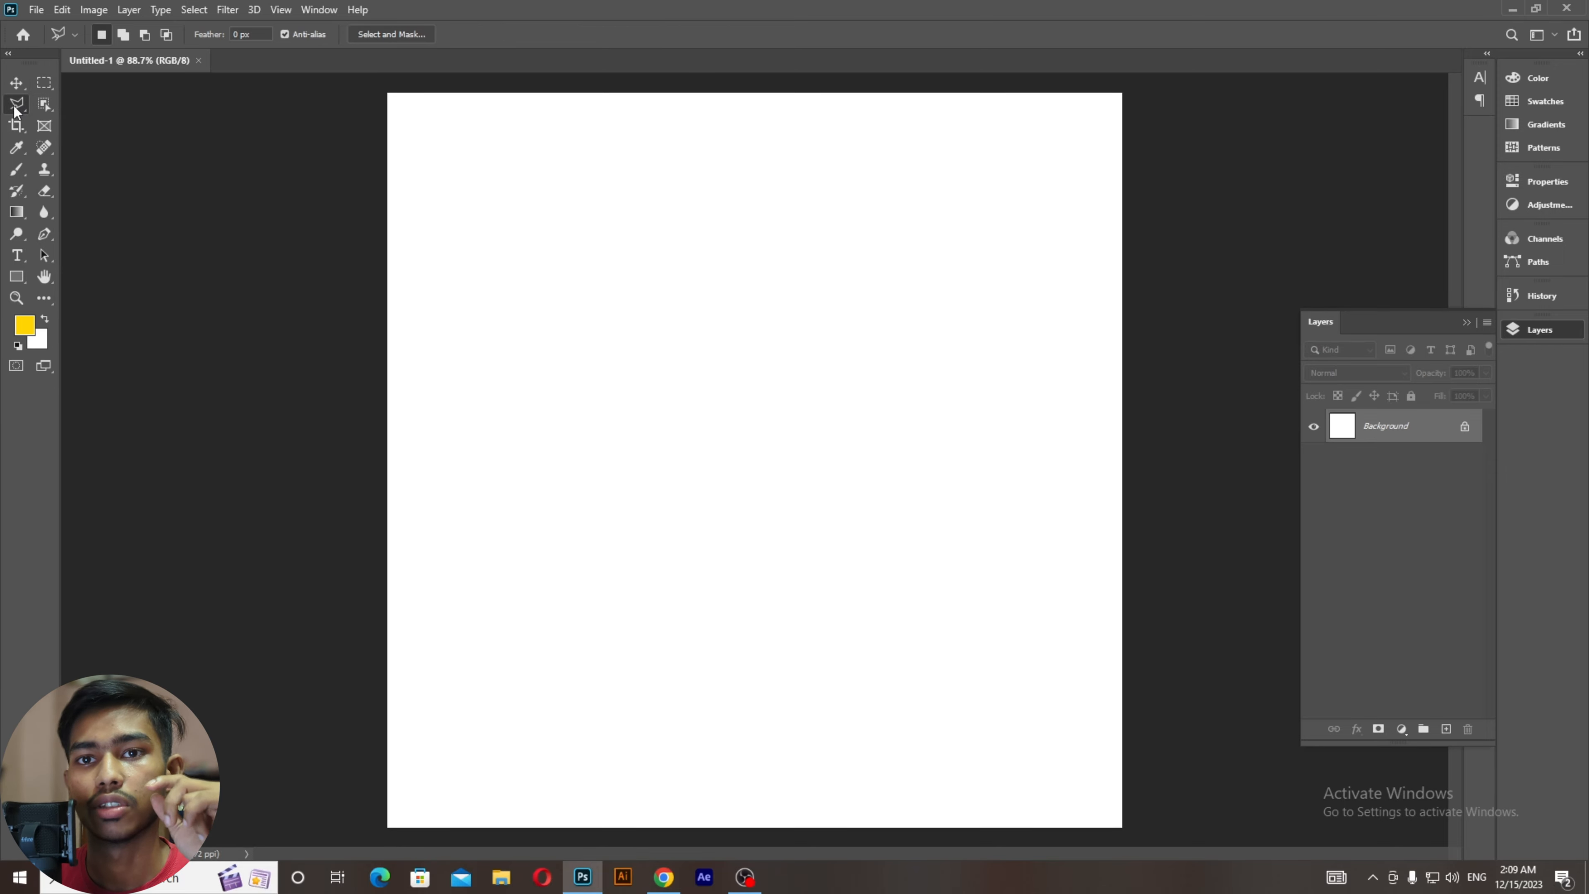
pyautogui.rightClick(16, 107)
pyautogui.click(46, 104)
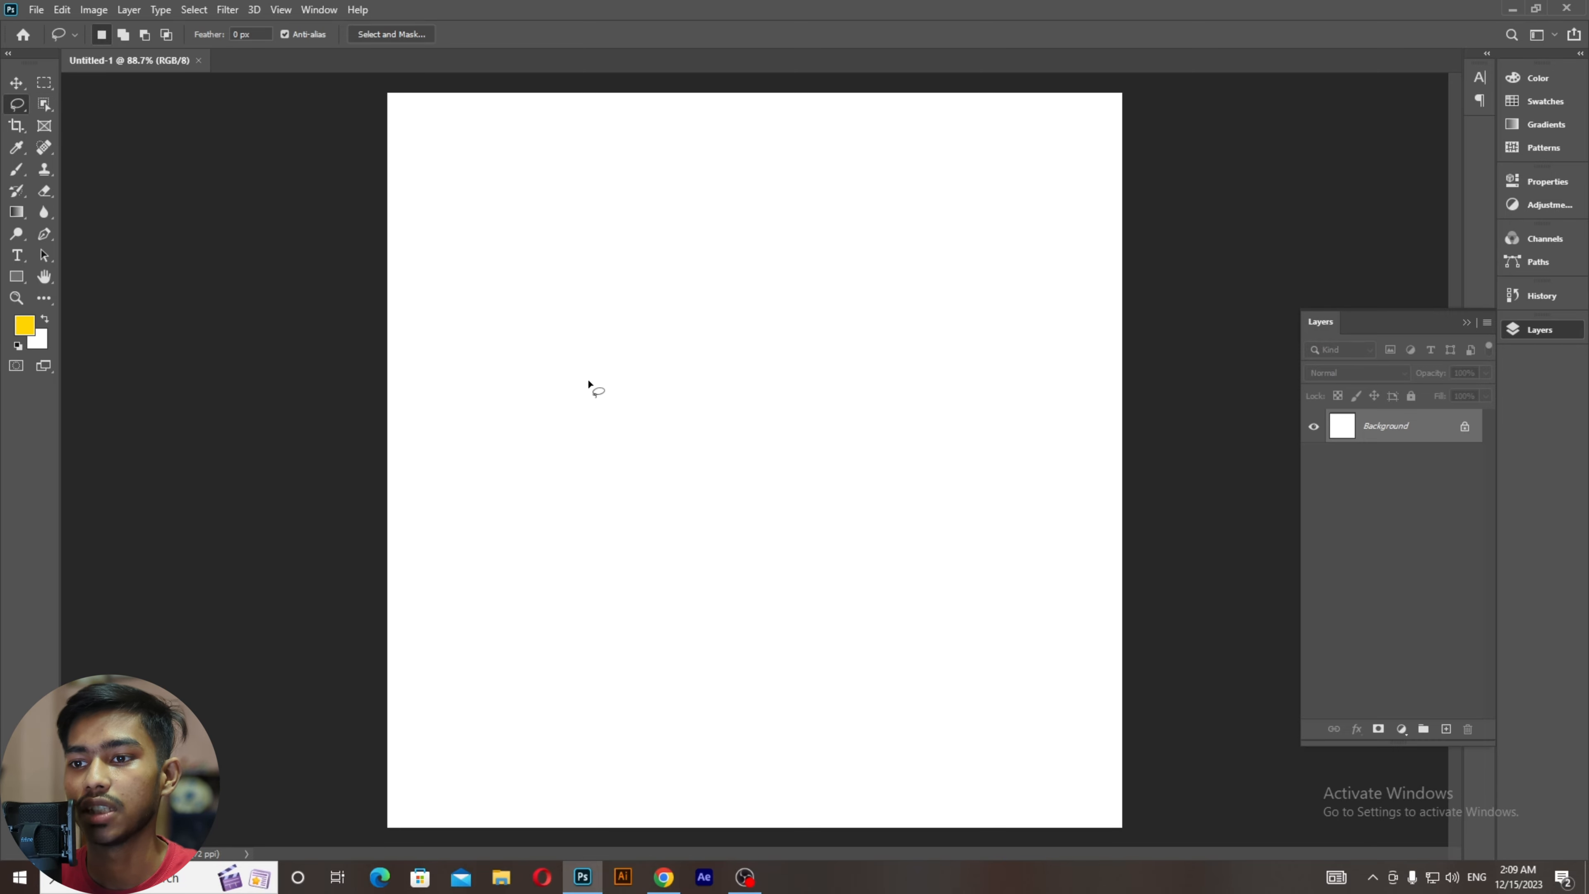
# Step: Draw a freehand selection, add several loops in Add mode, then return to New selection mode
pyautogui.moveTo(590, 384)
pyautogui.mouseDown()
pyautogui.moveTo(625, 284)
pyautogui.moveTo(712, 235)
pyautogui.moveTo(772, 271)
pyautogui.moveTo(810, 271)
pyautogui.moveTo(838, 309)
pyautogui.moveTo(836, 394)
pyautogui.moveTo(812, 424)
pyautogui.moveTo(618, 456)
pyautogui.moveTo(561, 393)
pyautogui.moveTo(564, 259)
pyautogui.moveTo(589, 387)
pyautogui.mouseUp()
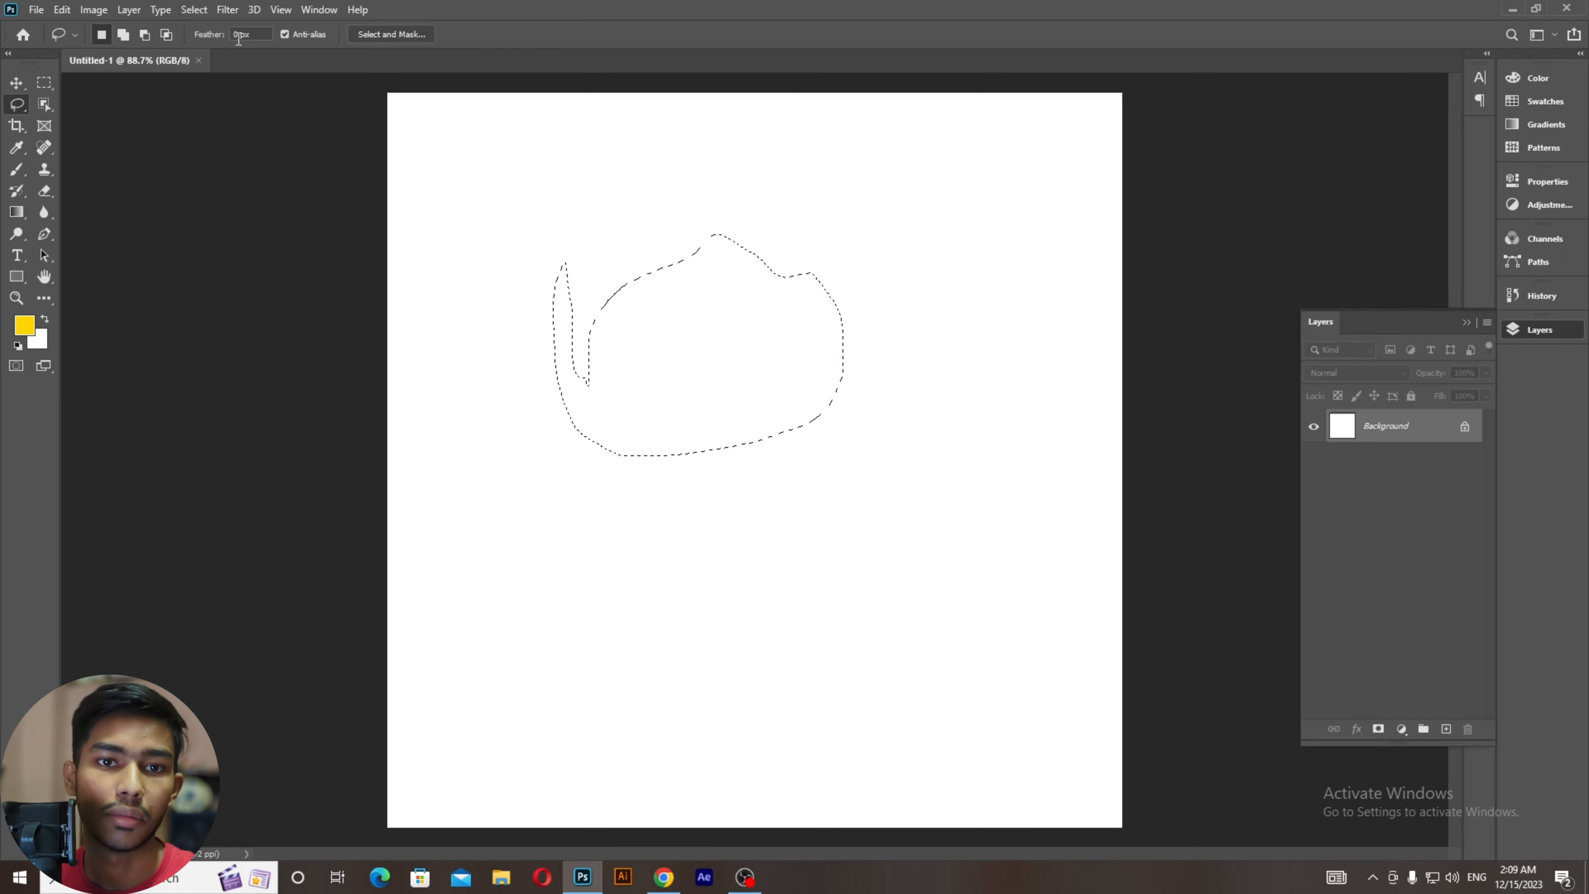
pyautogui.click(126, 38)
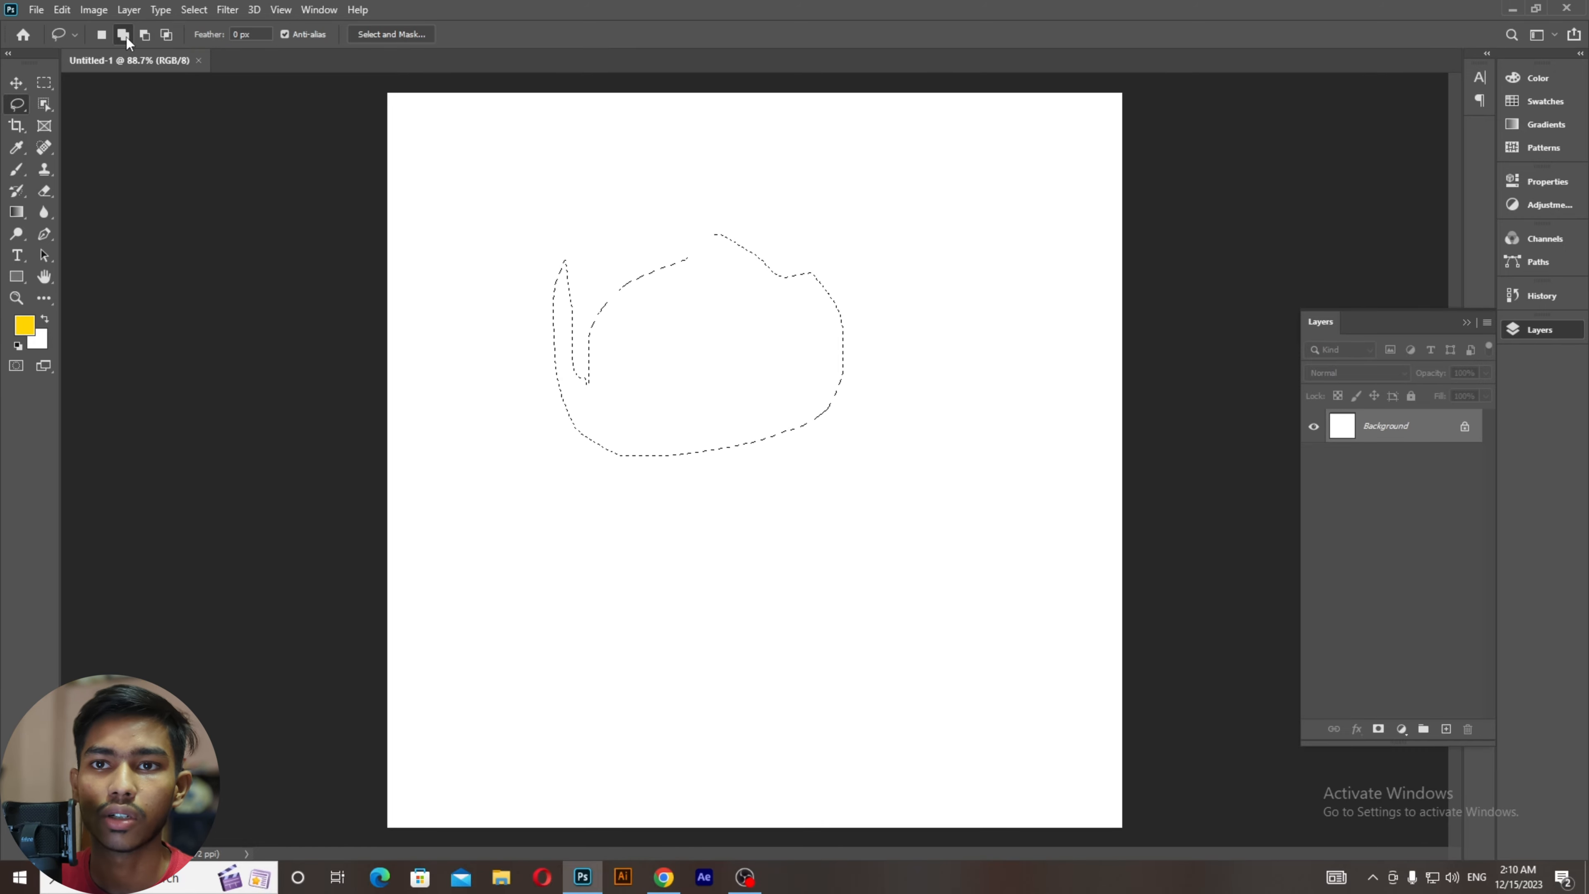
pyautogui.moveTo(652, 185); pyautogui.dragTo(643, 299)
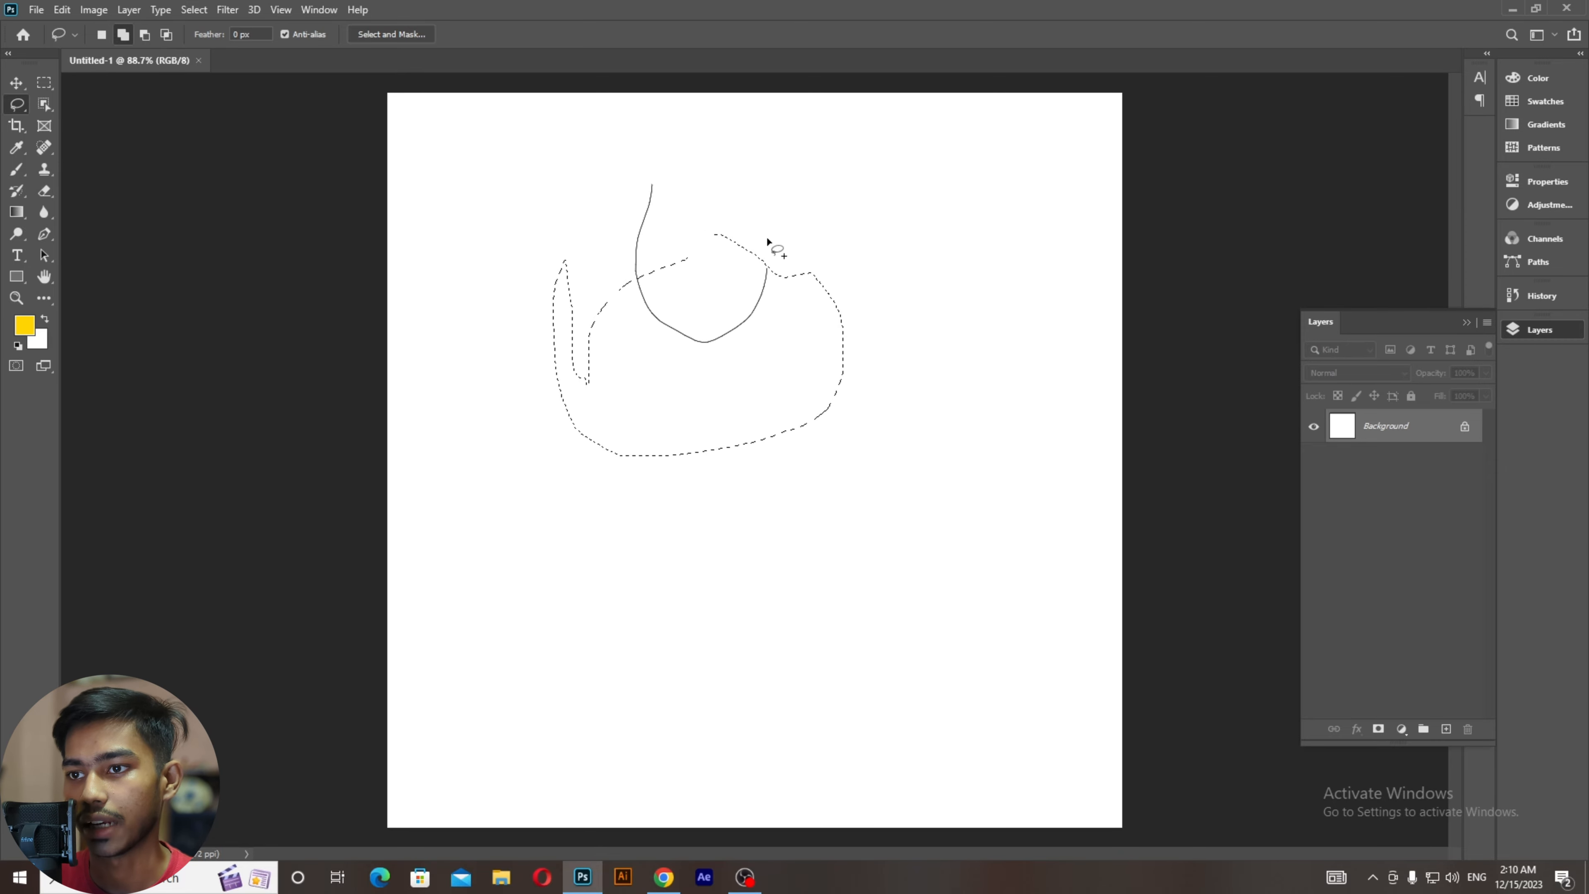
pyautogui.moveTo(653, 196); pyautogui.dragTo(652, 188)
pyautogui.moveTo(883, 238)
pyautogui.mouseDown()
pyautogui.moveTo(810, 266)
pyautogui.moveTo(806, 335)
pyautogui.moveTo(923, 291)
pyautogui.moveTo(875, 240)
pyautogui.mouseUp()
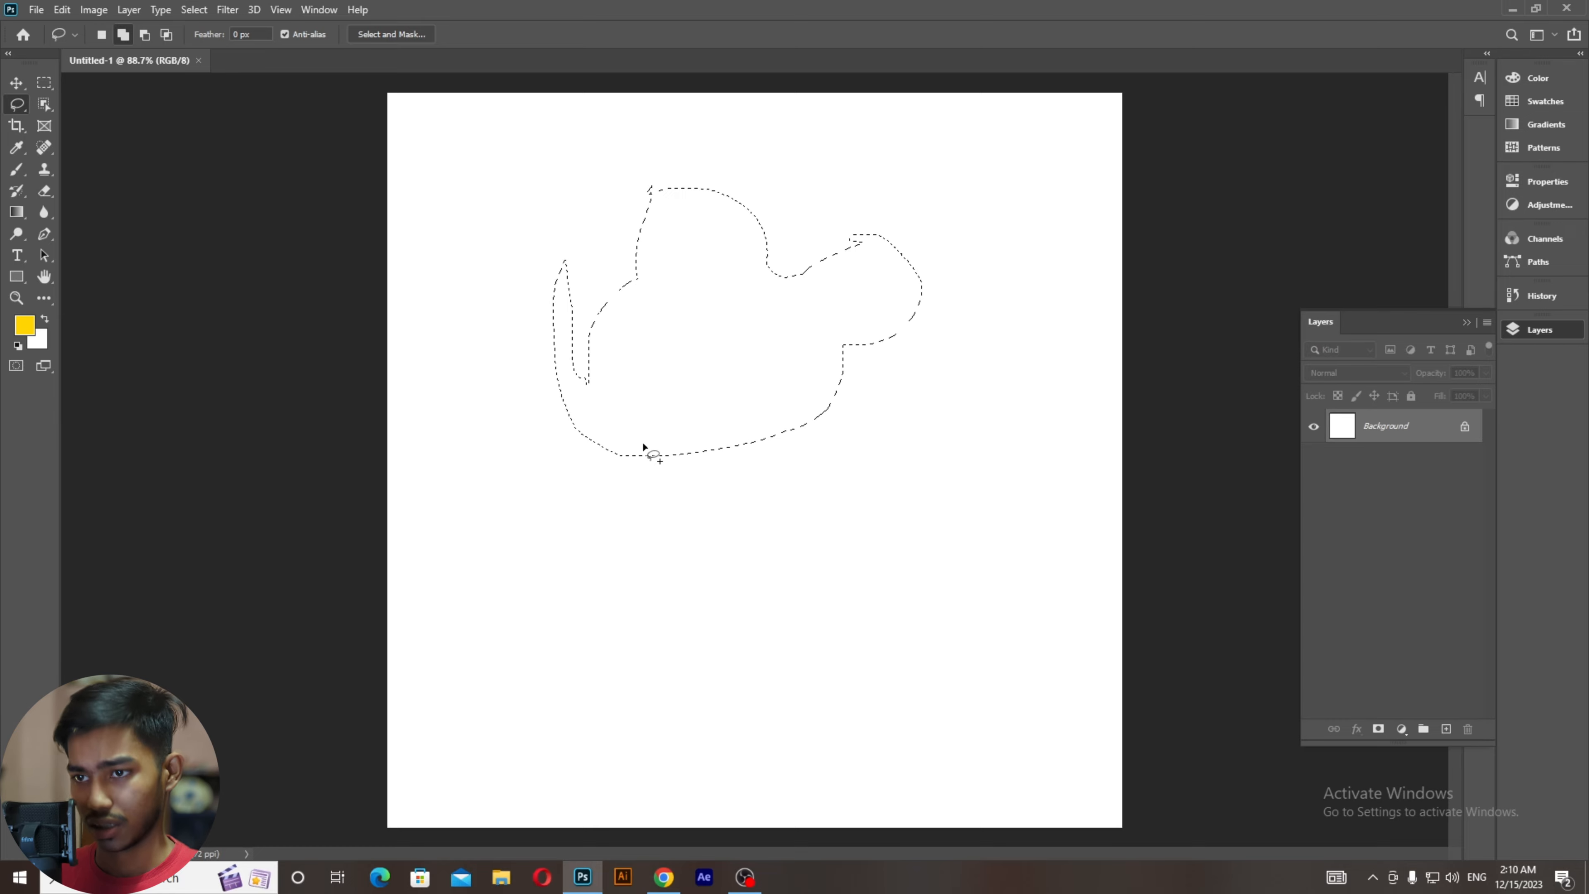
pyautogui.moveTo(643, 494)
pyautogui.mouseDown()
pyautogui.moveTo(807, 414)
pyautogui.moveTo(734, 521)
pyautogui.moveTo(629, 504)
pyautogui.mouseUp()
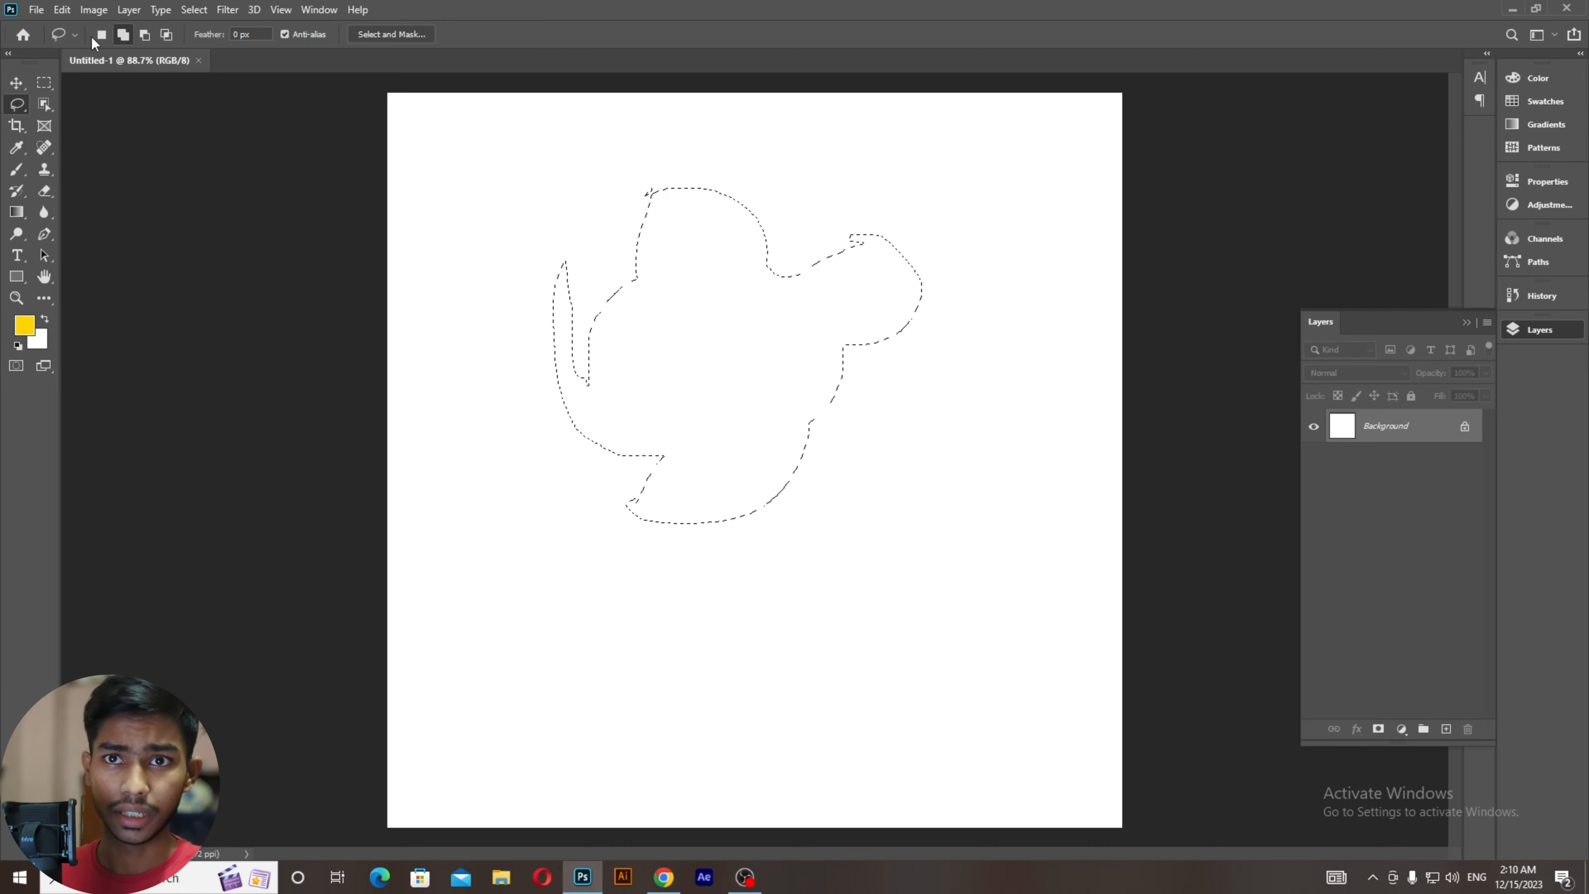
pyautogui.click(102, 35)
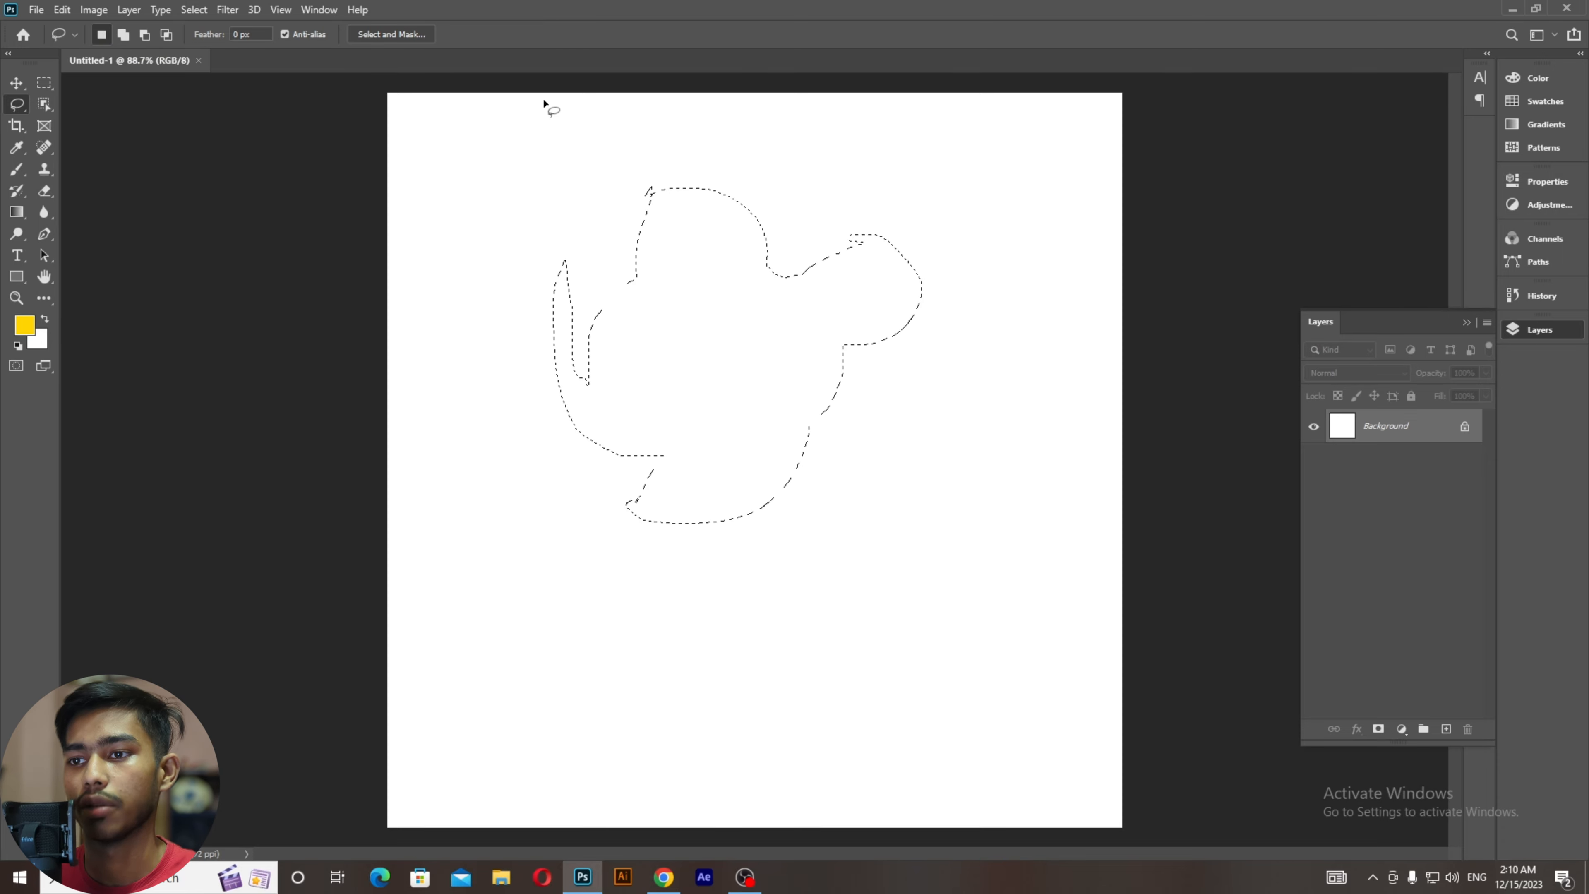
# Step: Select the Lasso Tool and outline a rounded area in the canvas's upper left
pyautogui.rightClick(24, 101)
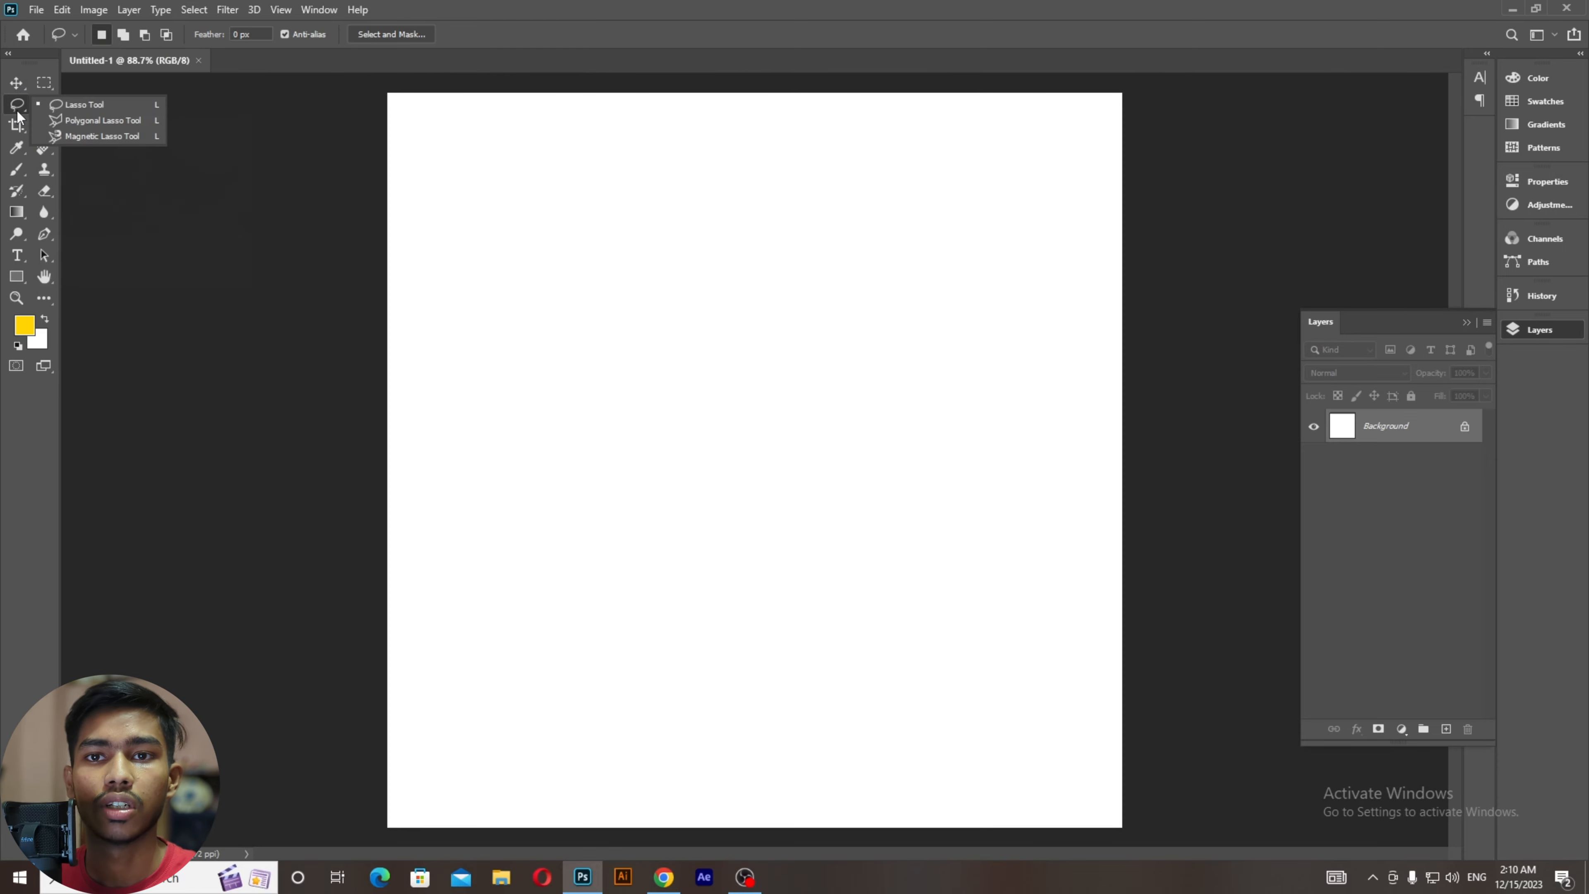
pyautogui.click(50, 105)
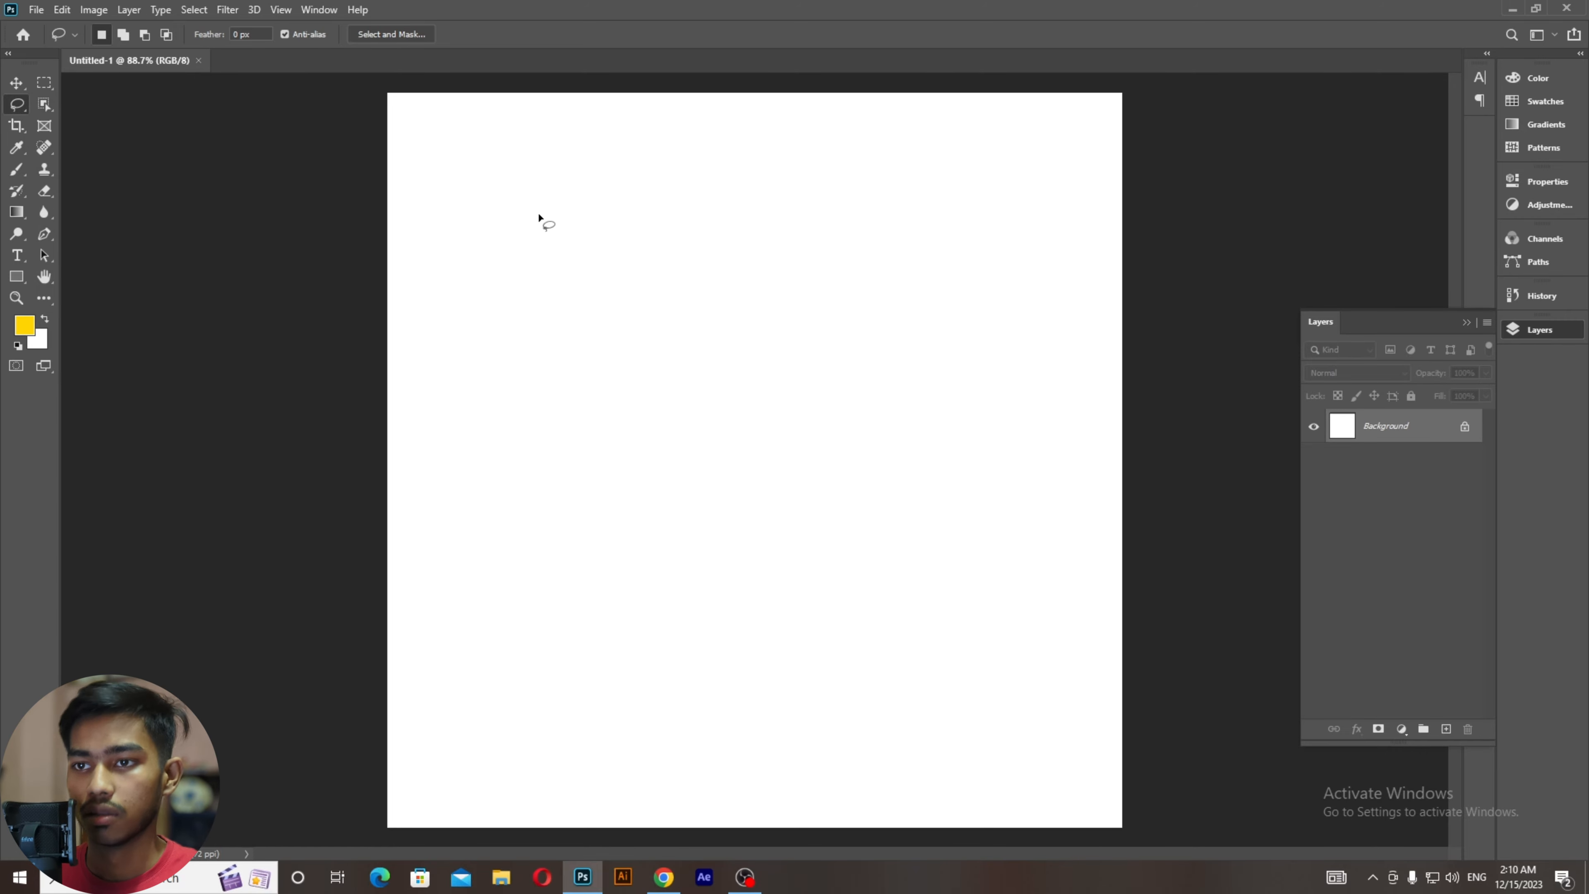
pyautogui.moveTo(539, 218)
pyautogui.mouseDown()
pyautogui.moveTo(493, 263)
pyautogui.moveTo(592, 370)
pyautogui.moveTo(707, 305)
pyautogui.moveTo(646, 213)
pyautogui.moveTo(582, 187)
pyautogui.moveTo(531, 225)
pyautogui.mouseUp()
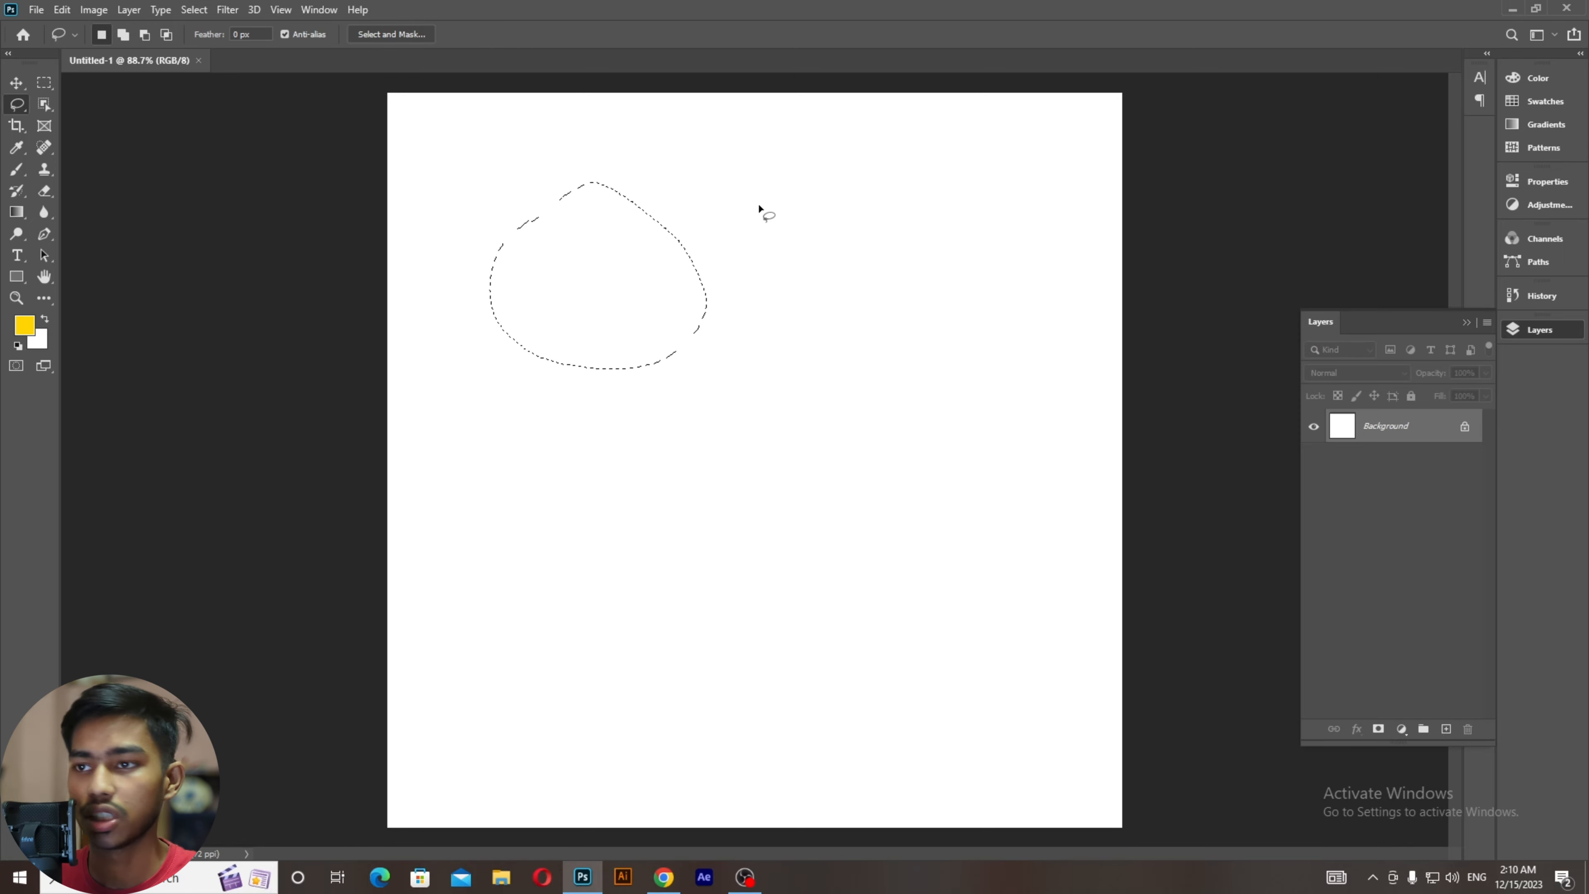
pyautogui.press('shift')
pyautogui.press('shift')
pyautogui.press('shift')
pyautogui.press('shift')
pyautogui.press('shift')
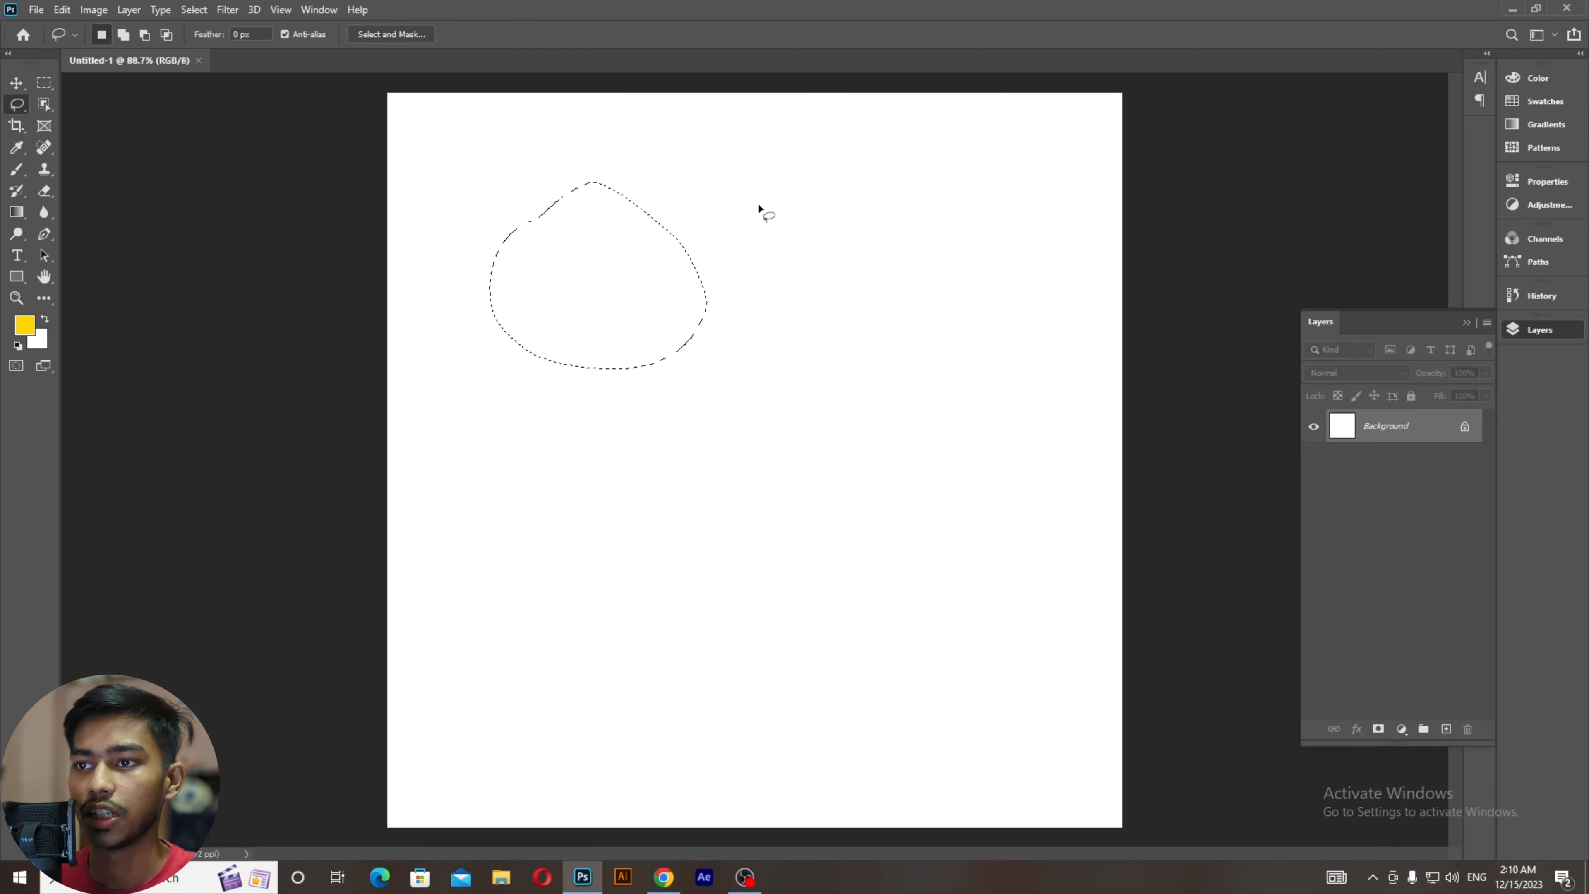
pyautogui.hotkey('ctrl', 'd')
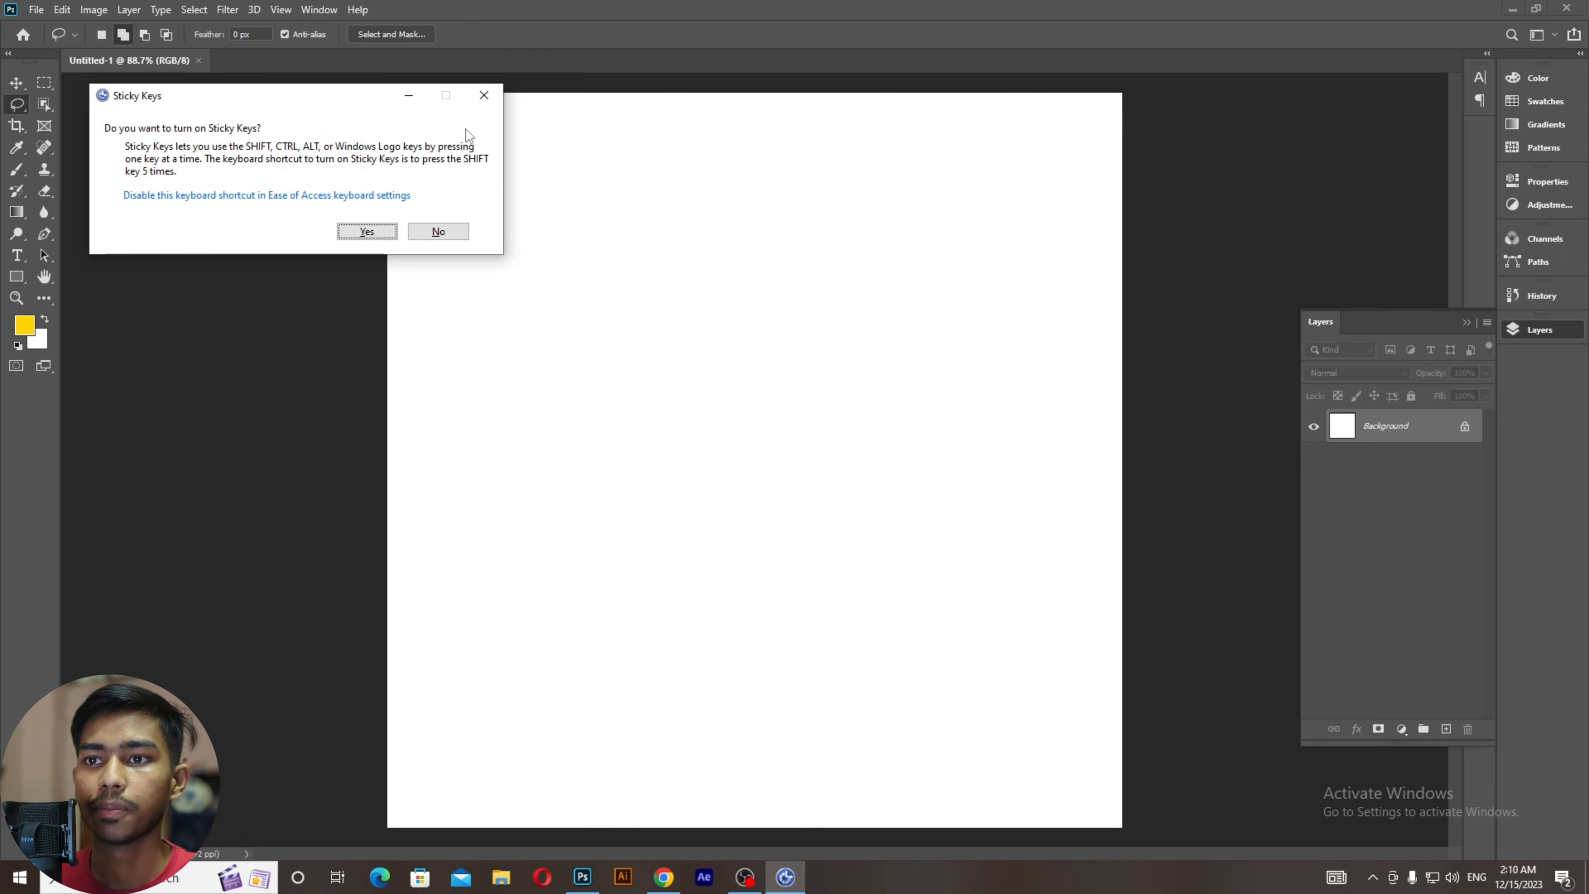
pyautogui.click(485, 108)
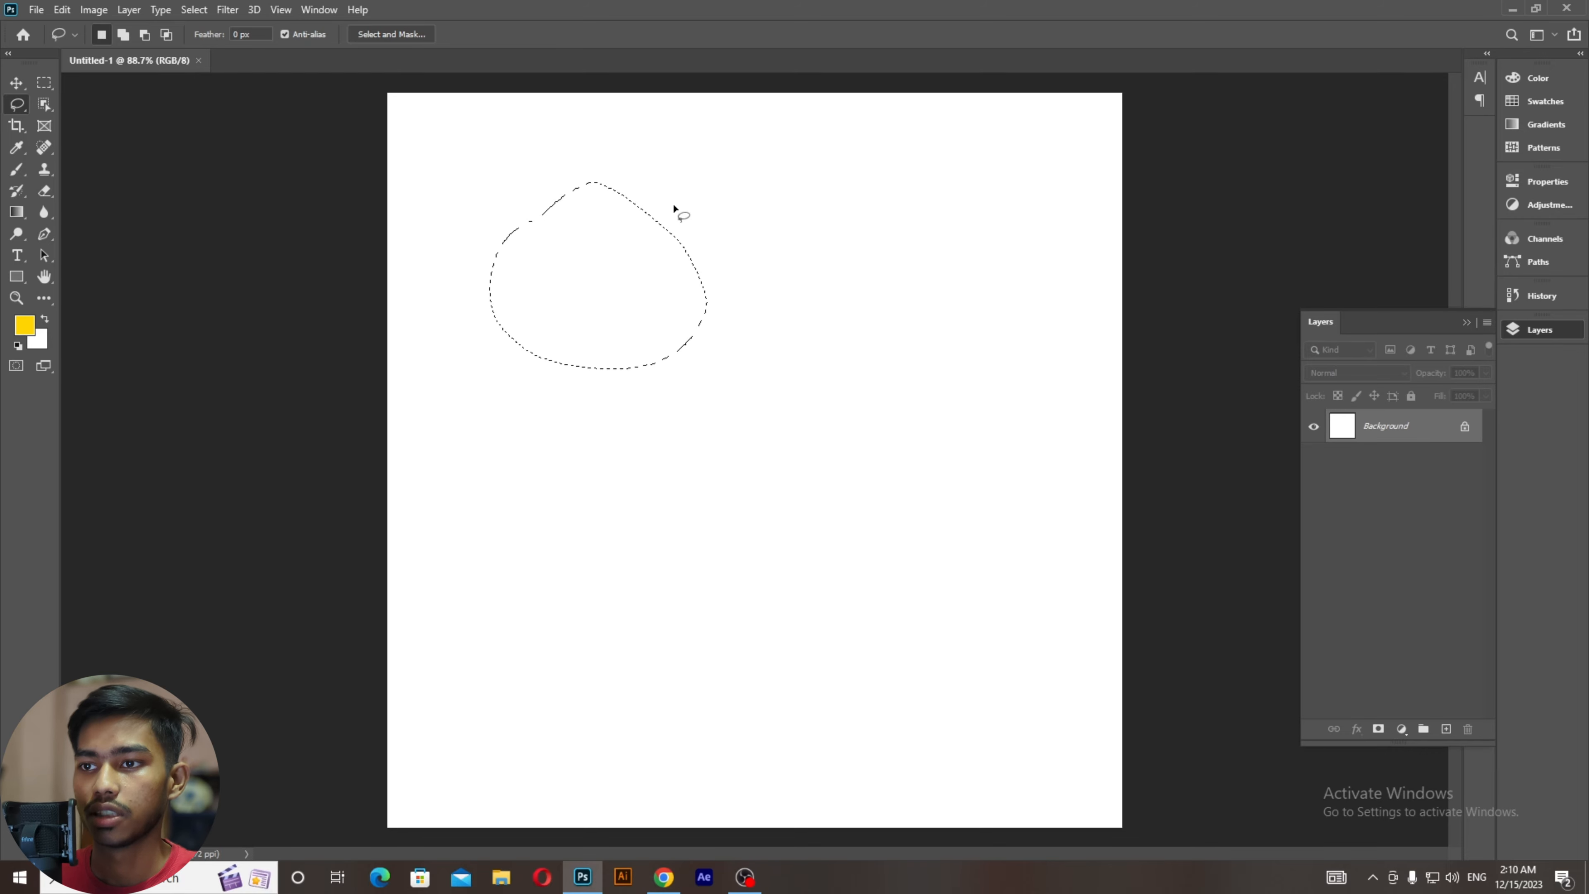
# Step: Shift-add three more loops to the selection's right side and upper right
pyautogui.moveTo(644, 222)
pyautogui.mouseDown()
pyautogui.moveTo(653, 297)
pyautogui.moveTo(740, 294)
pyautogui.moveTo(748, 244)
pyautogui.moveTo(688, 208)
pyautogui.mouseUp()
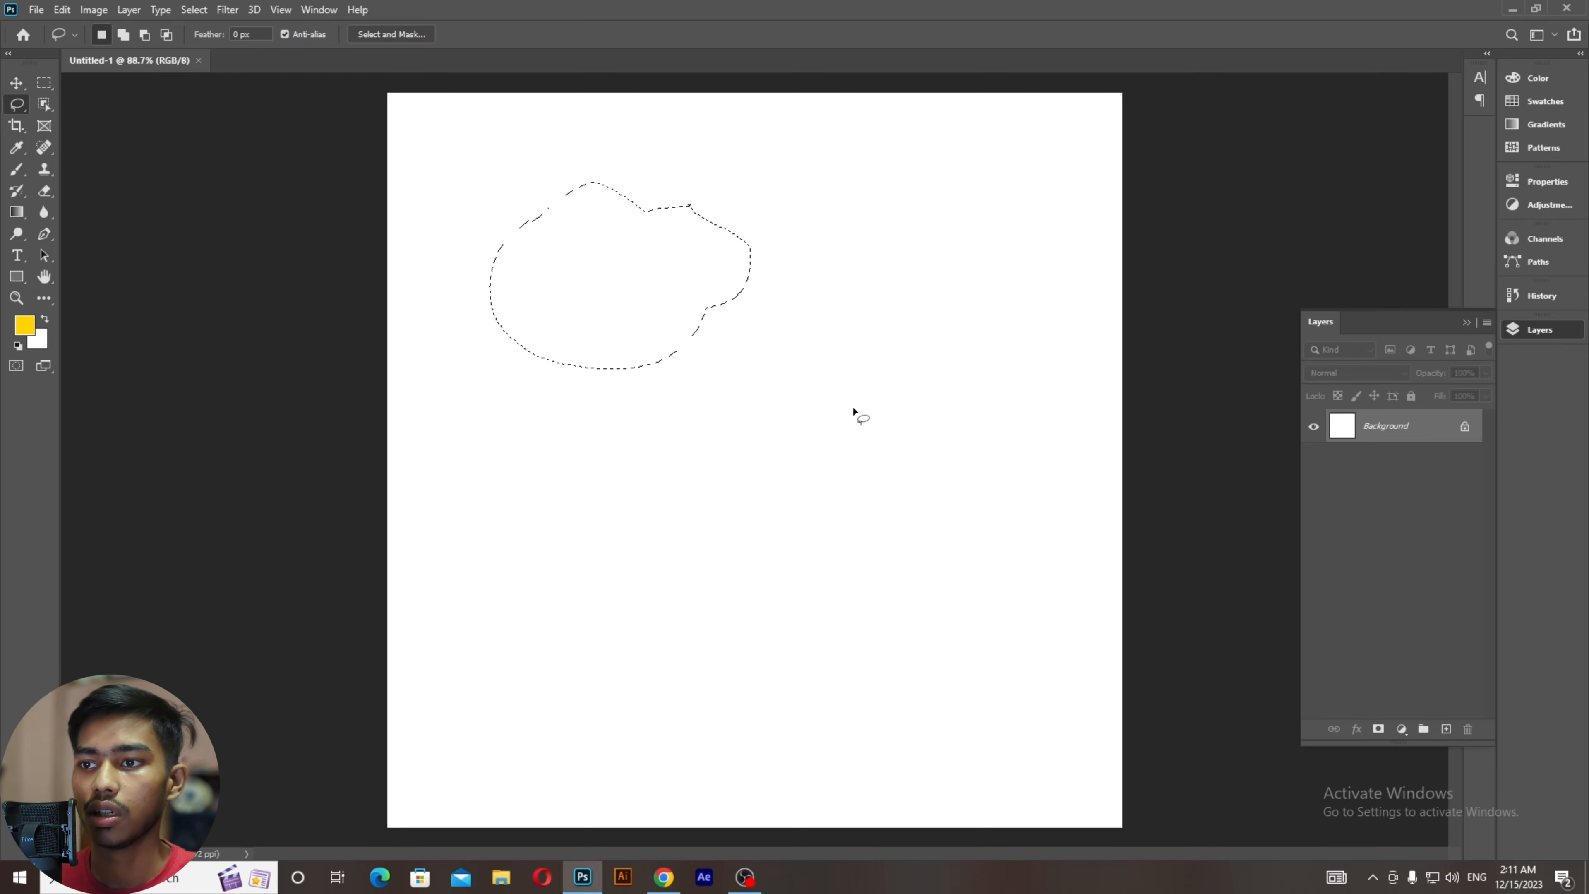
pyautogui.press('shift')
pyautogui.moveTo(817, 375)
pyautogui.mouseDown()
pyautogui.moveTo(789, 342)
pyautogui.moveTo(638, 299)
pyautogui.moveTo(595, 358)
pyautogui.moveTo(732, 400)
pyautogui.moveTo(804, 360)
pyautogui.mouseUp()
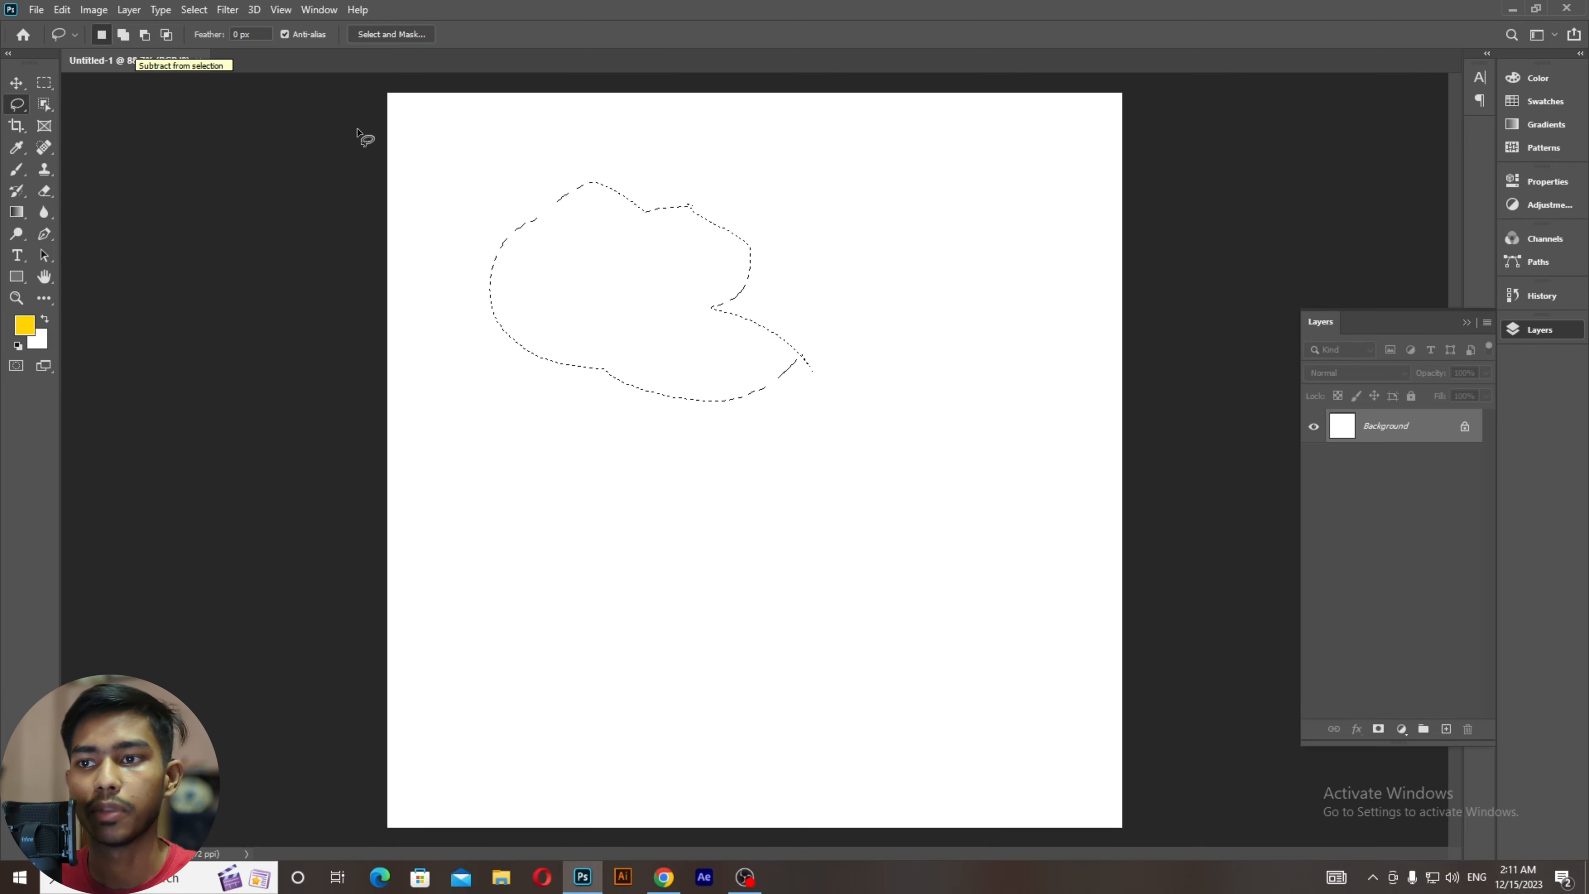
pyautogui.press('shift')
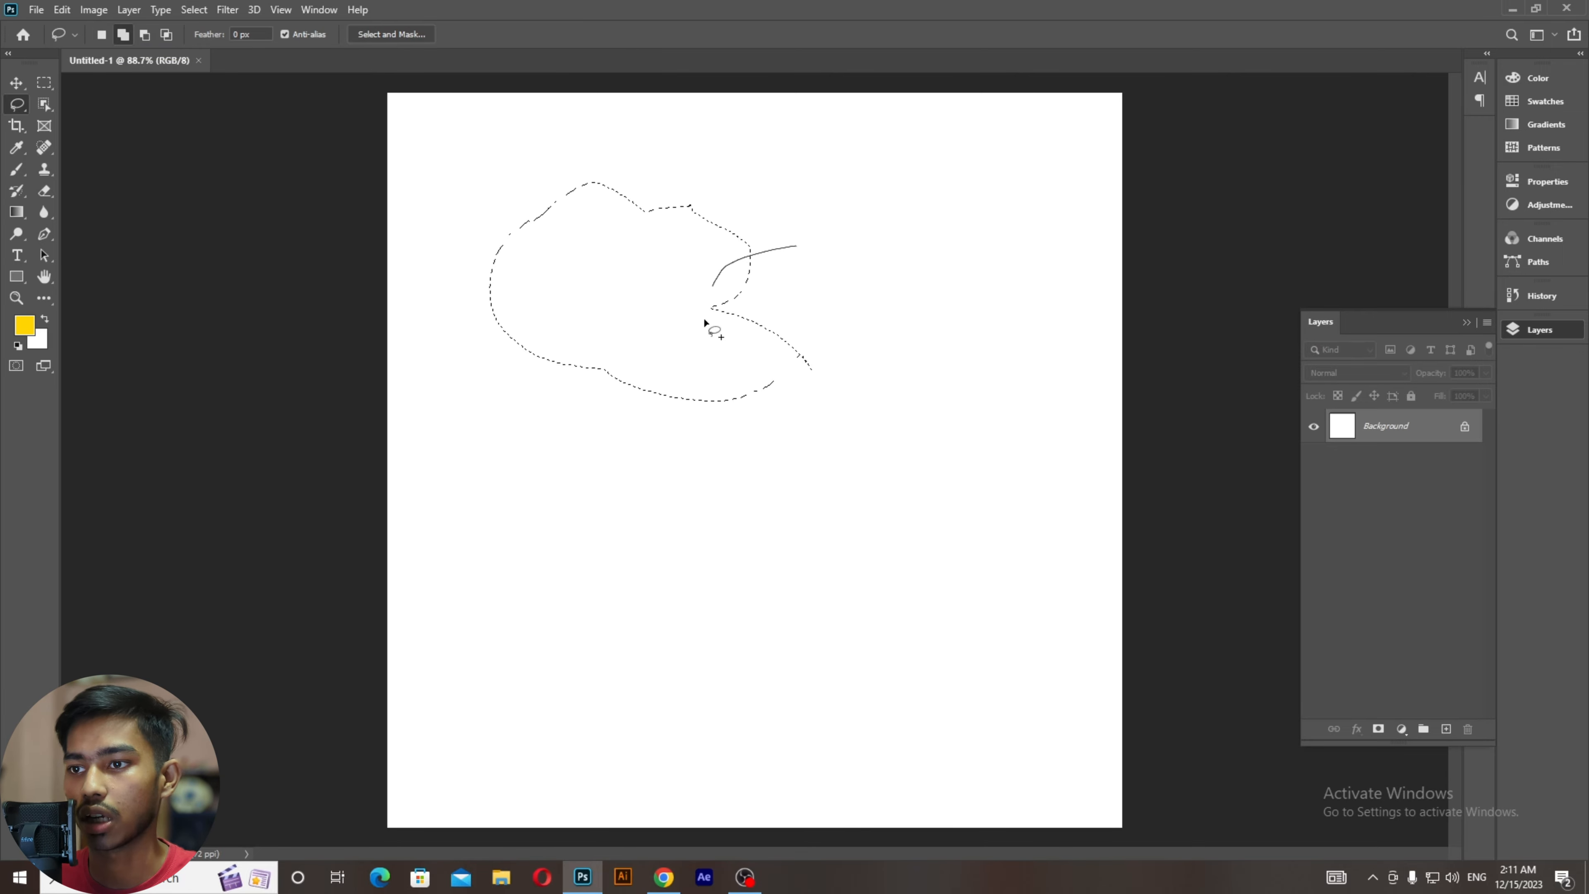
pyautogui.moveTo(768, 264); pyautogui.dragTo(768, 266)
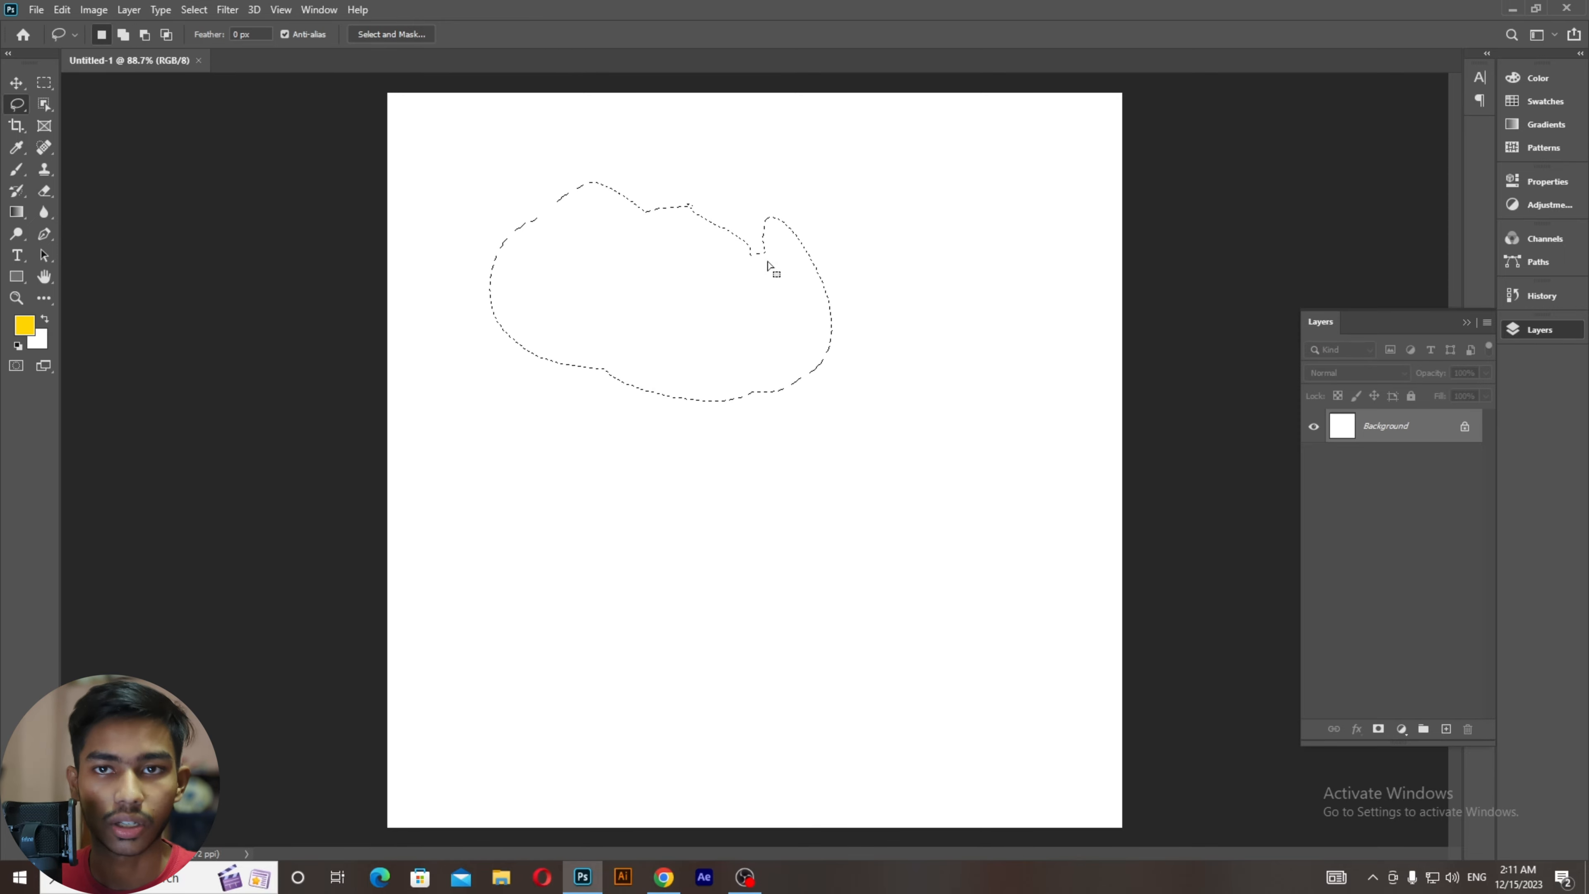
# Step: Subtract two areas from the selection's right side and top right using Subtract mode and Alt
pyautogui.click(149, 41)
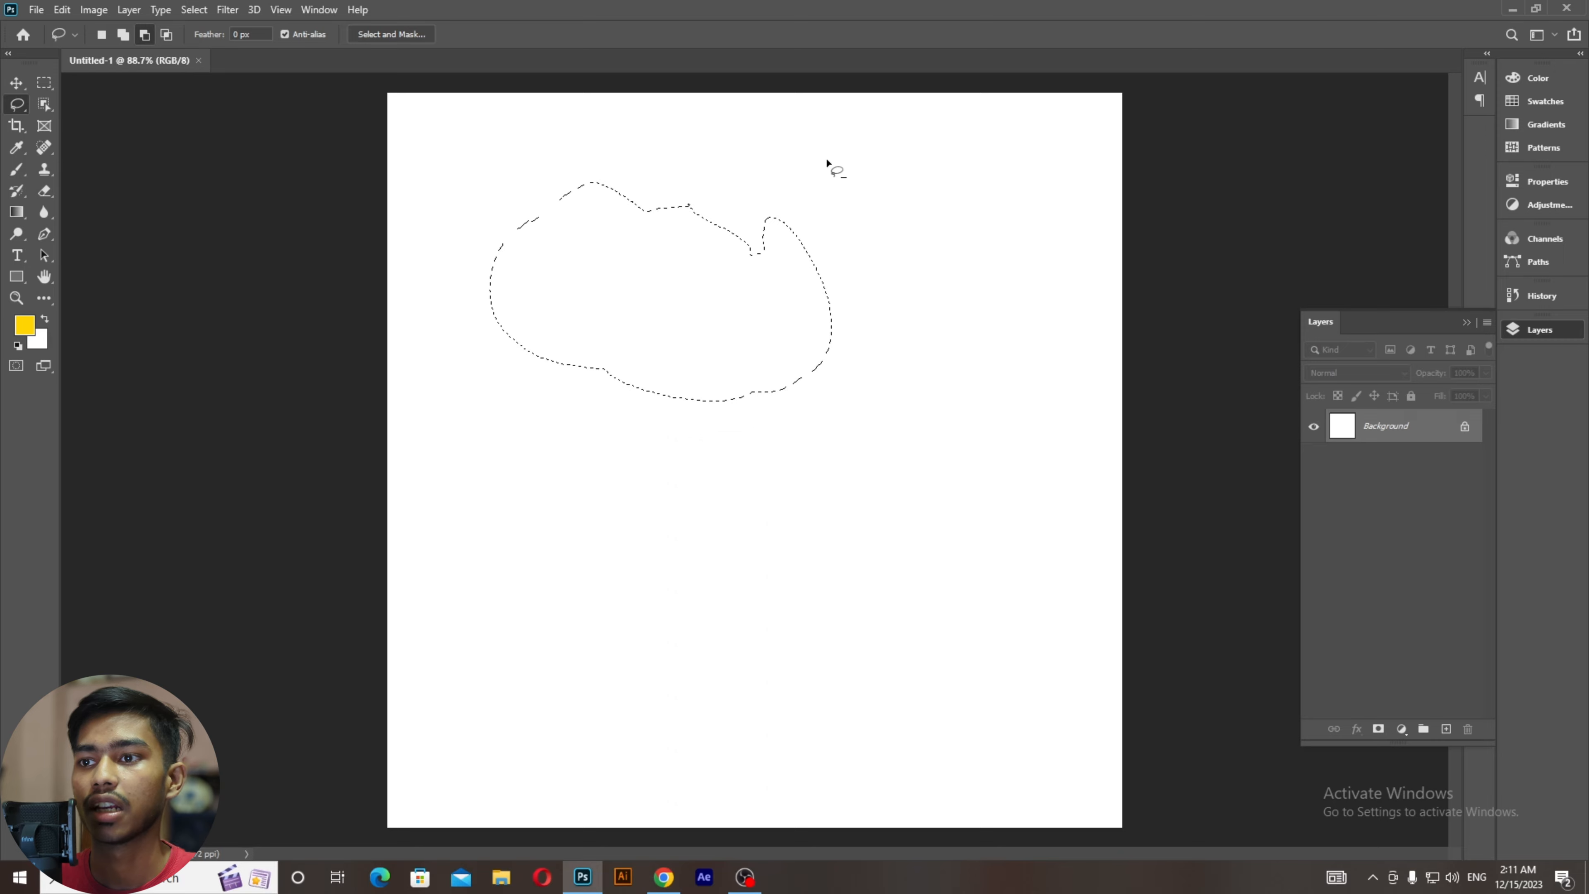
pyautogui.moveTo(827, 178)
pyautogui.mouseDown()
pyautogui.moveTo(788, 182)
pyautogui.moveTo(763, 212)
pyautogui.moveTo(760, 237)
pyautogui.moveTo(785, 255)
pyautogui.moveTo(811, 230)
pyautogui.moveTo(761, 177)
pyautogui.moveTo(808, 394)
pyautogui.moveTo(877, 364)
pyautogui.moveTo(838, 239)
pyautogui.moveTo(783, 201)
pyautogui.mouseUp()
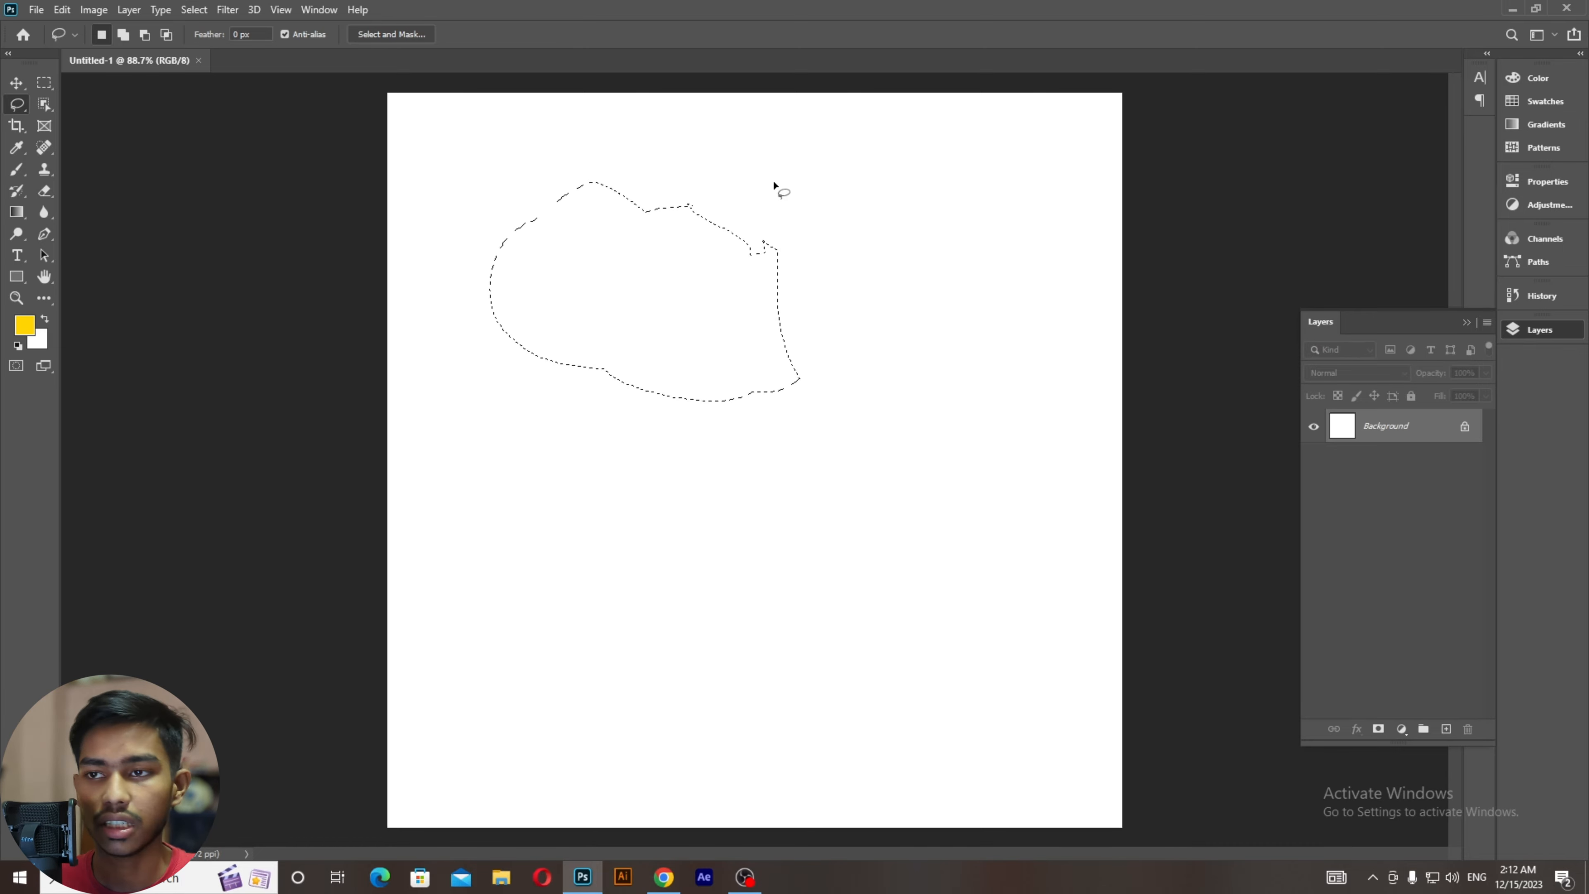
pyautogui.press('alt')
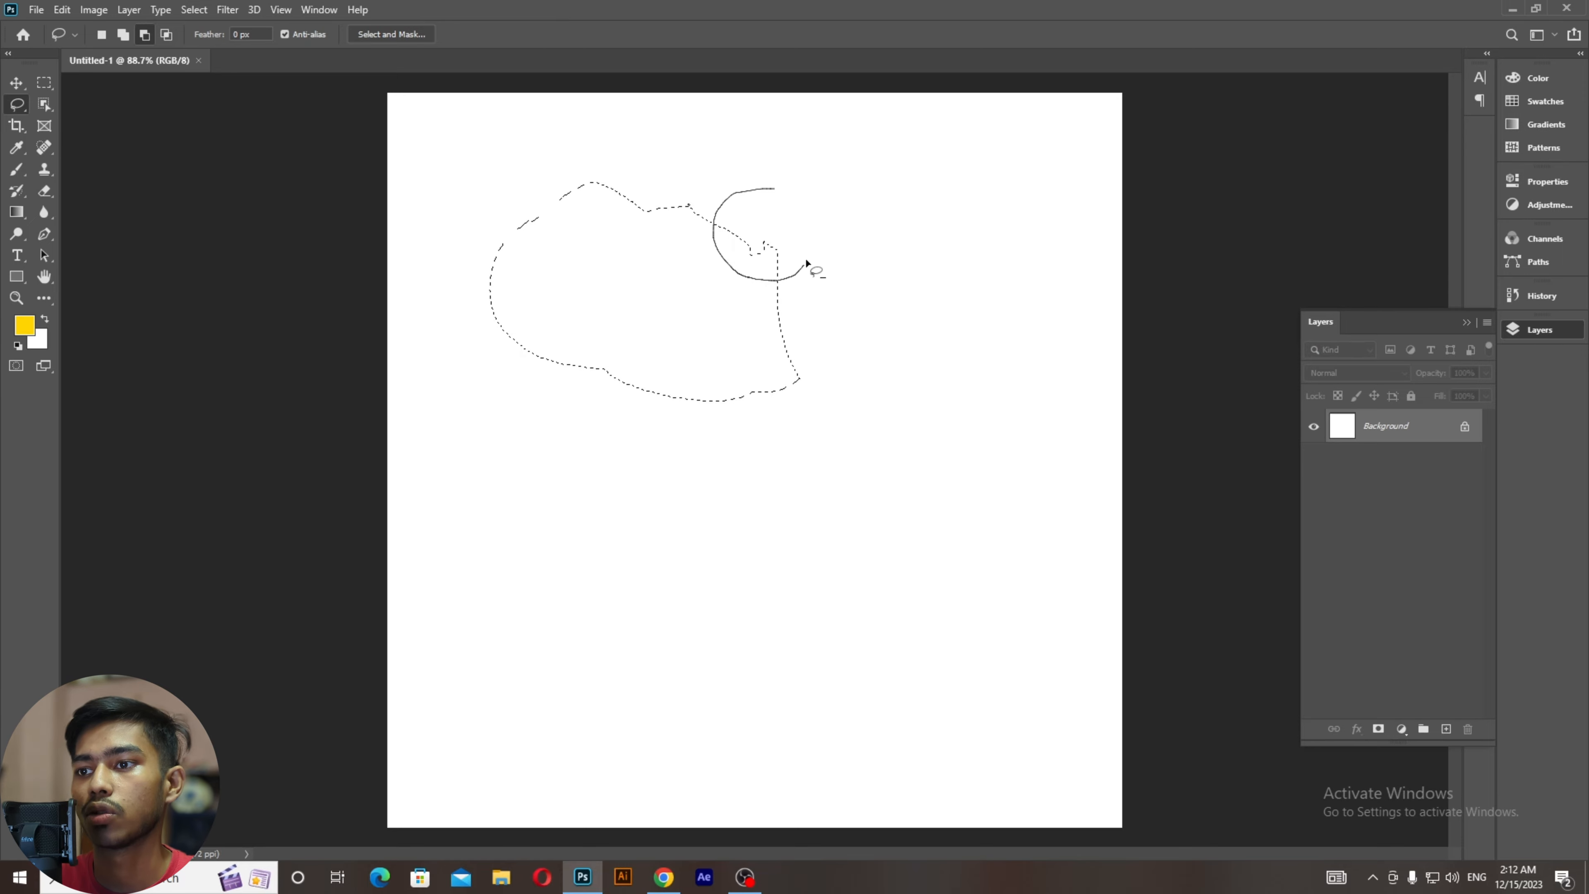
pyautogui.moveTo(806, 263)
pyautogui.mouseDown()
pyautogui.moveTo(799, 207)
pyautogui.moveTo(773, 190)
pyautogui.moveTo(760, 255)
pyautogui.moveTo(801, 255)
pyautogui.moveTo(770, 237)
pyautogui.mouseUp()
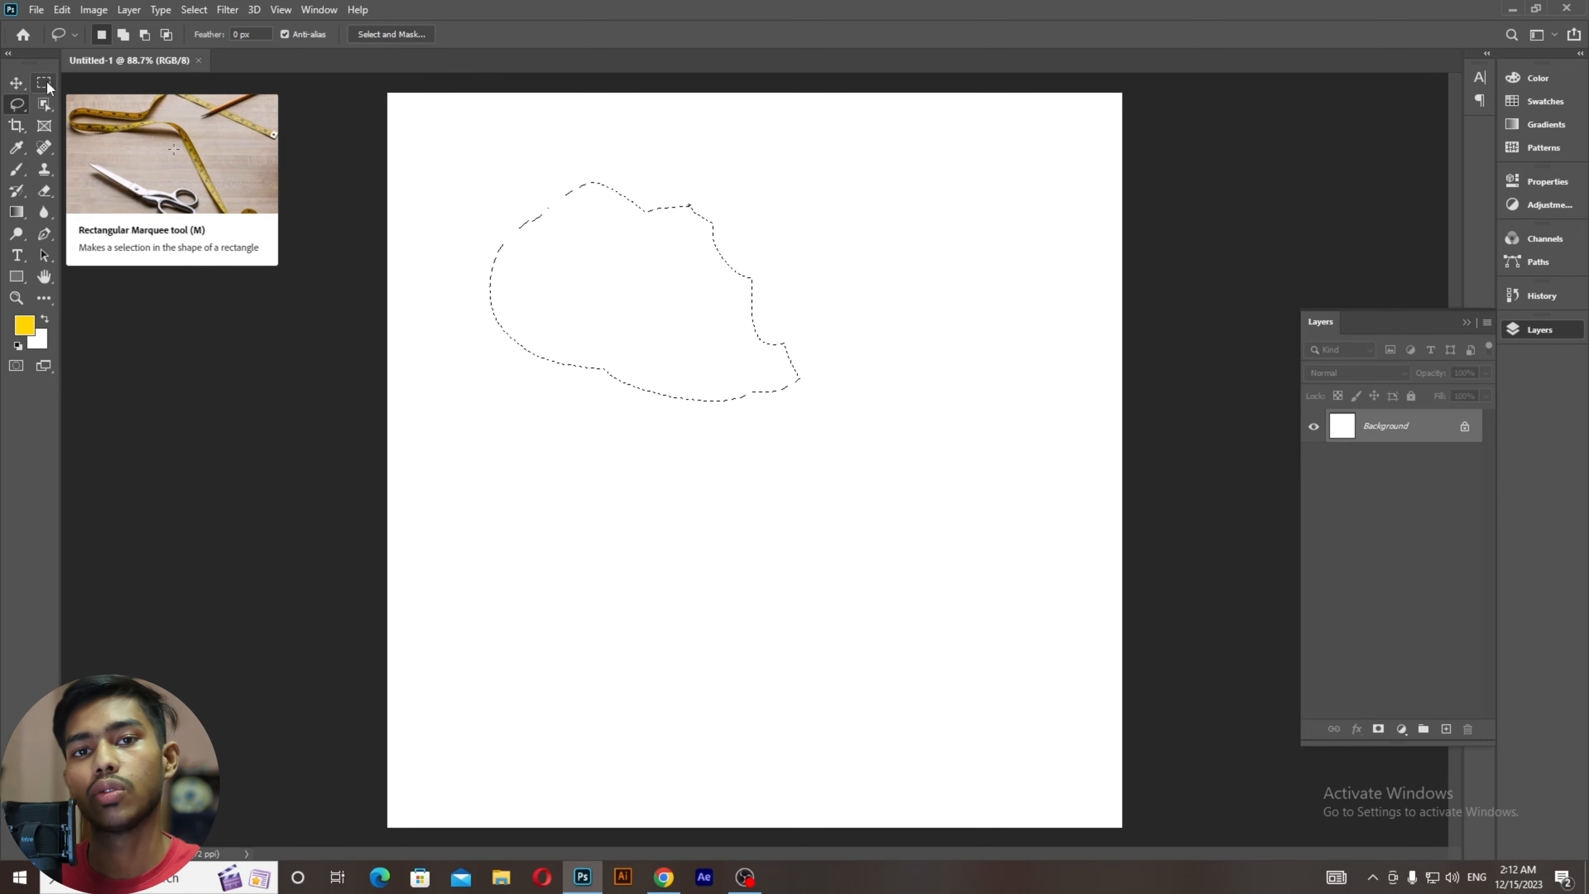
# Step: Draw a rectangle in the lower canvas, then Shift-add a second in the upper left
pyautogui.click(48, 86)
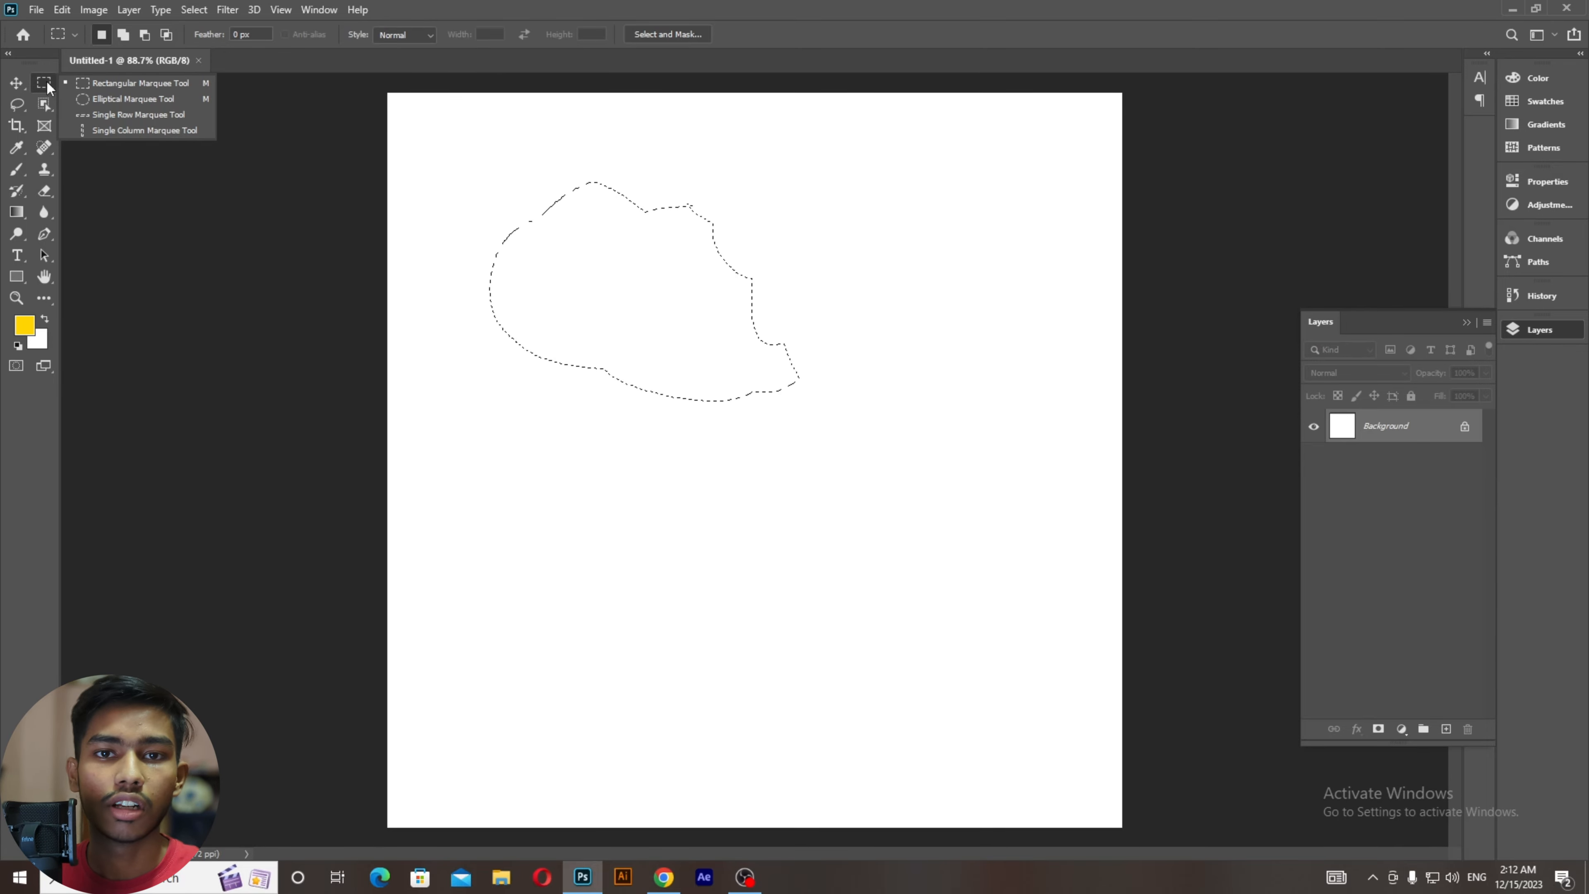
pyautogui.click(94, 86)
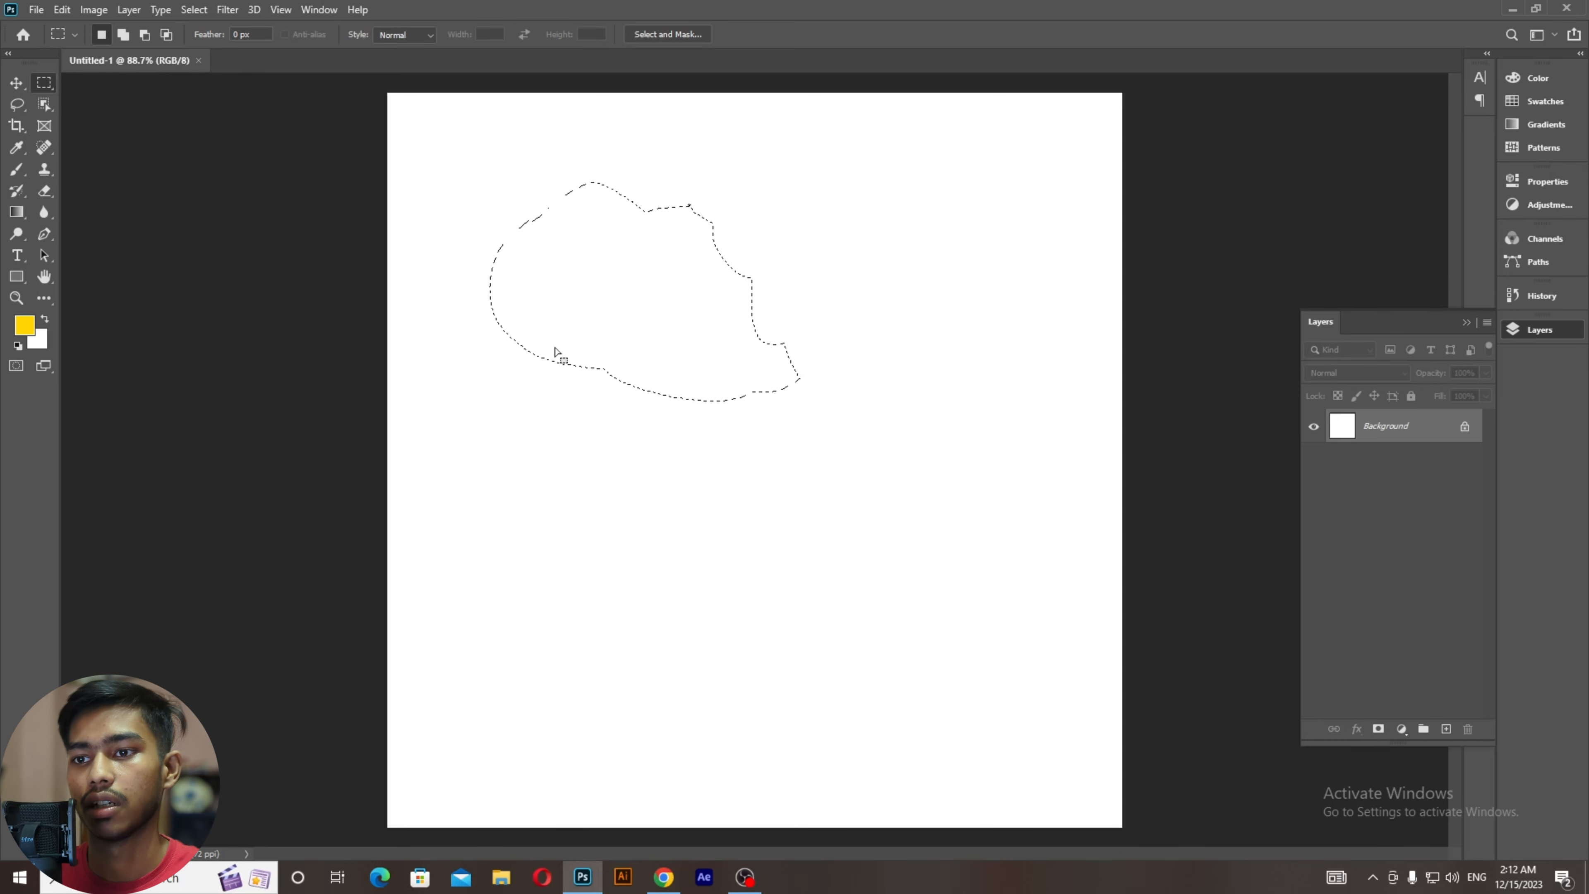
pyautogui.moveTo(529, 451)
pyautogui.mouseDown()
pyautogui.moveTo(689, 536)
pyautogui.moveTo(779, 622)
pyautogui.mouseUp()
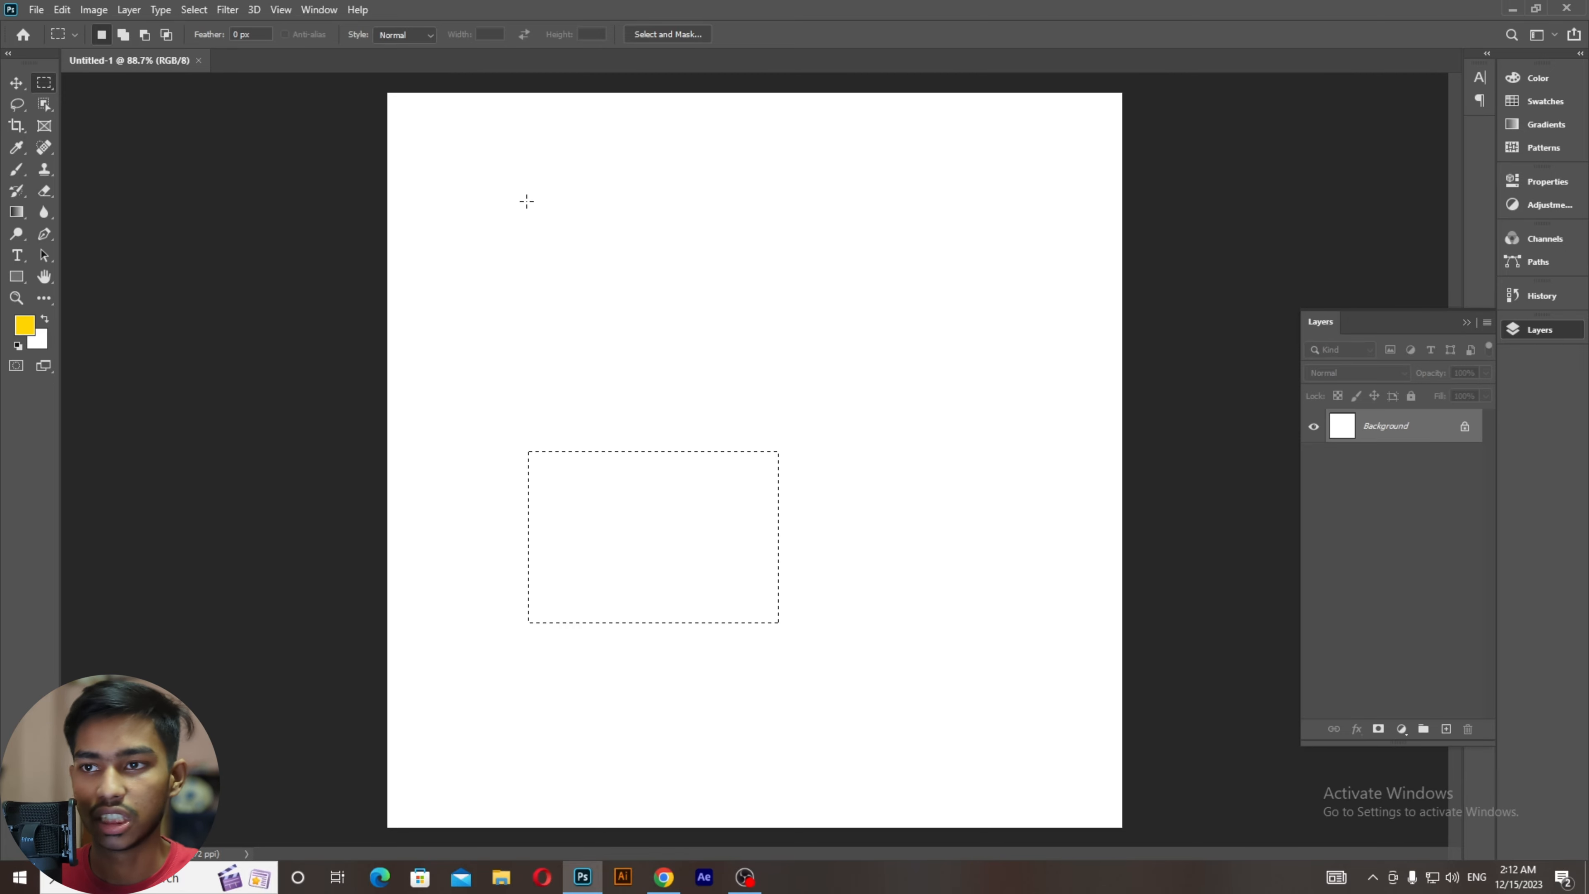
pyautogui.press('shift')
pyautogui.moveTo(517, 193); pyautogui.dragTo(713, 346)
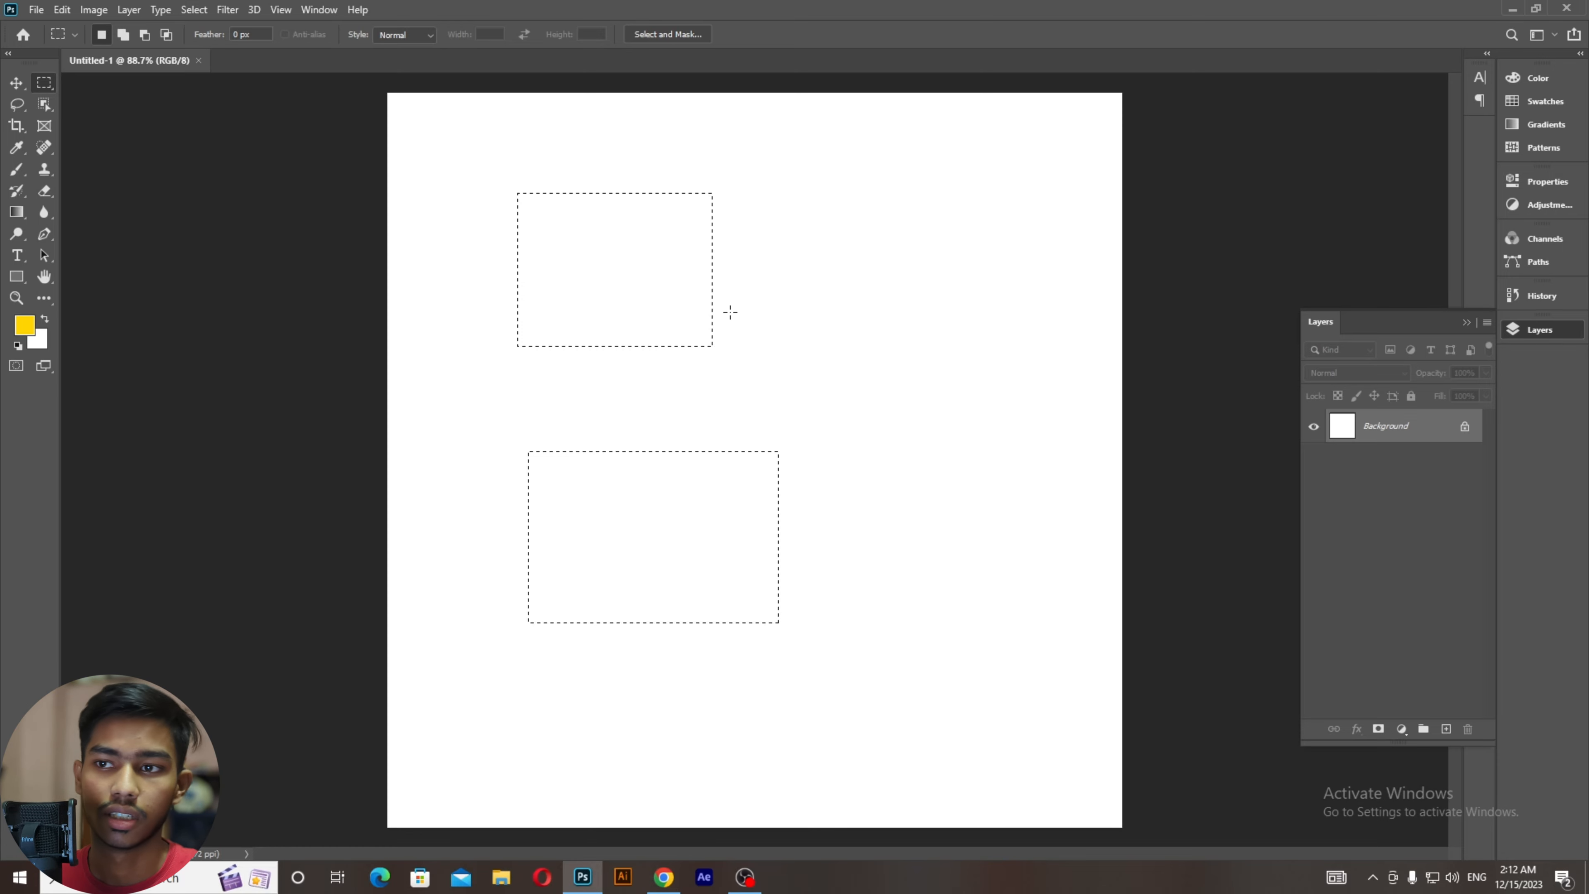
pyautogui.press('shift')
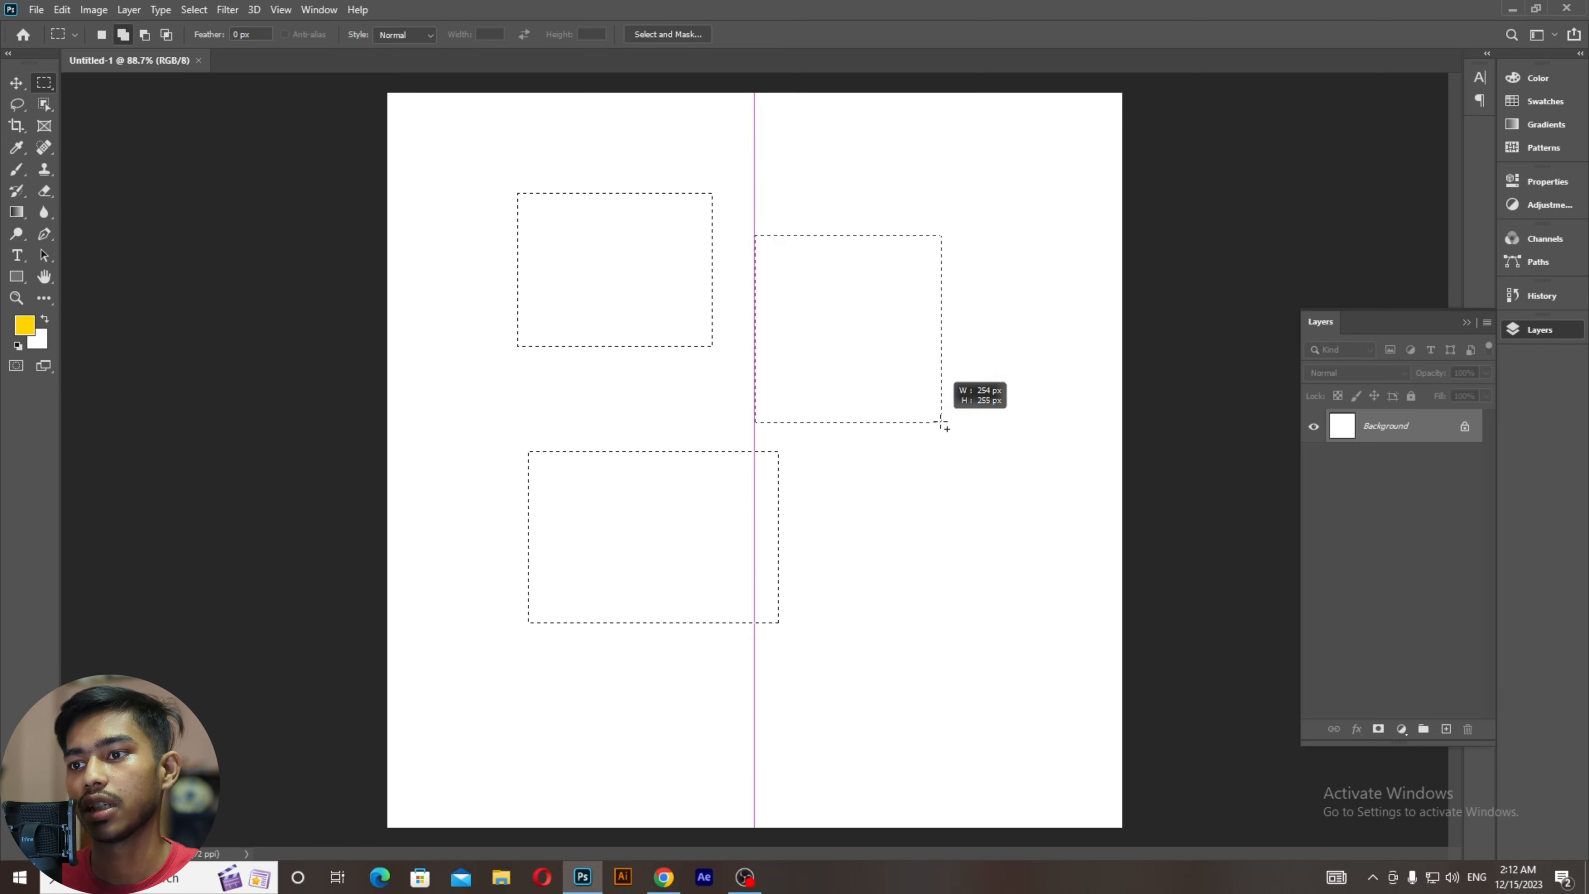
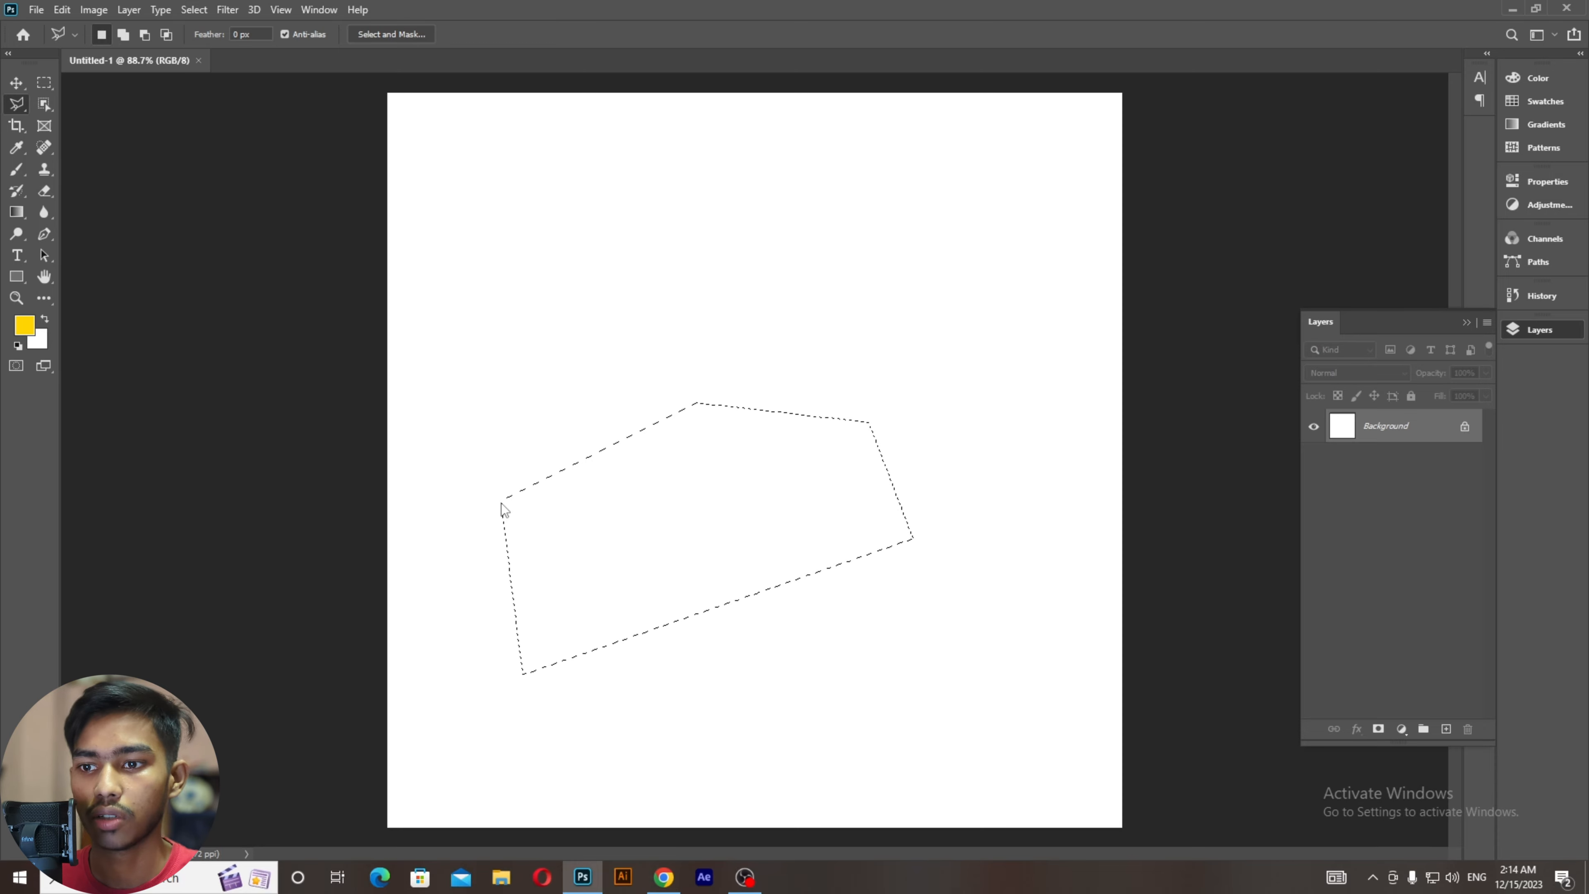
# Step: Deselect the practice polygon selection on Untitled-1 and switch to the web browser
pyautogui.hotkey('ctrl', 'd')
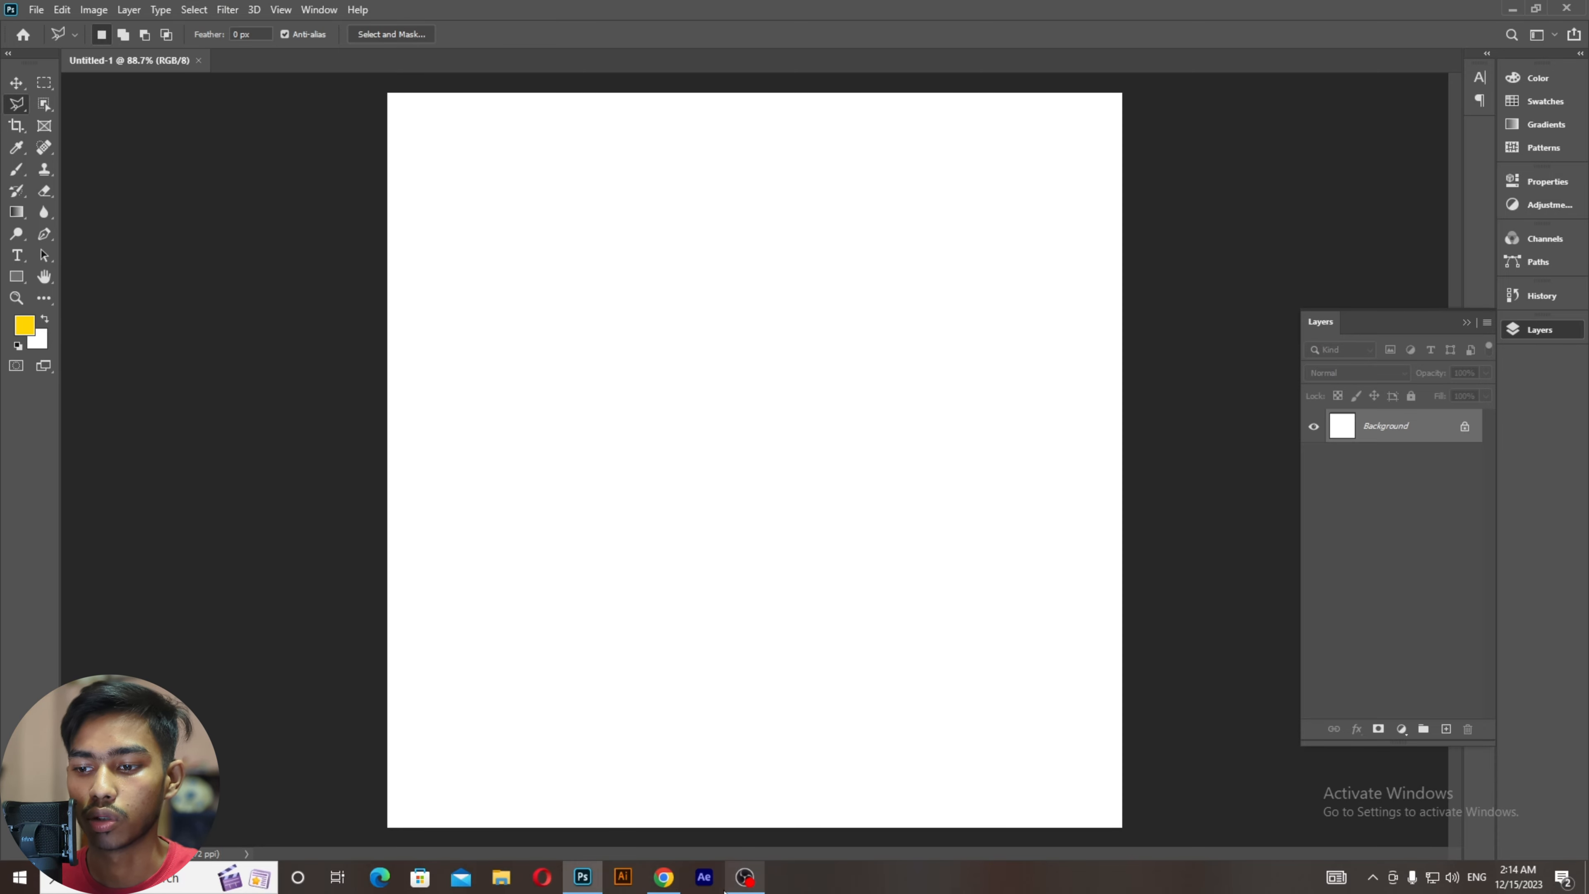
pyautogui.click(667, 886)
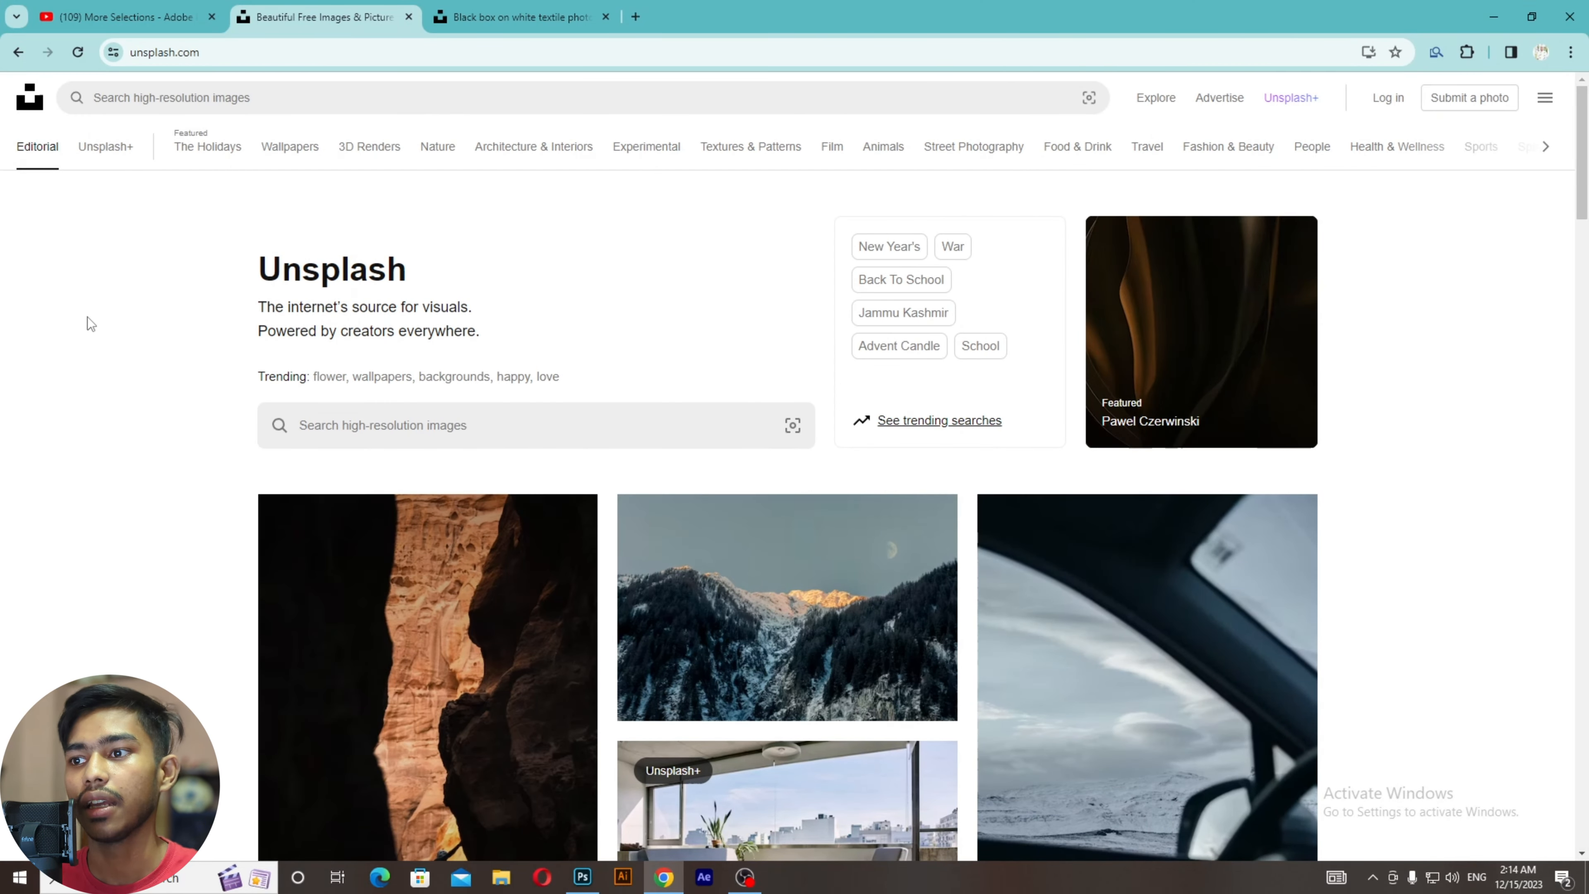
# Step: Download the Unsplash 'black box on white textile' photo as a JPG, then reveal the desktop
pyautogui.scroll(-8, 137, 373)
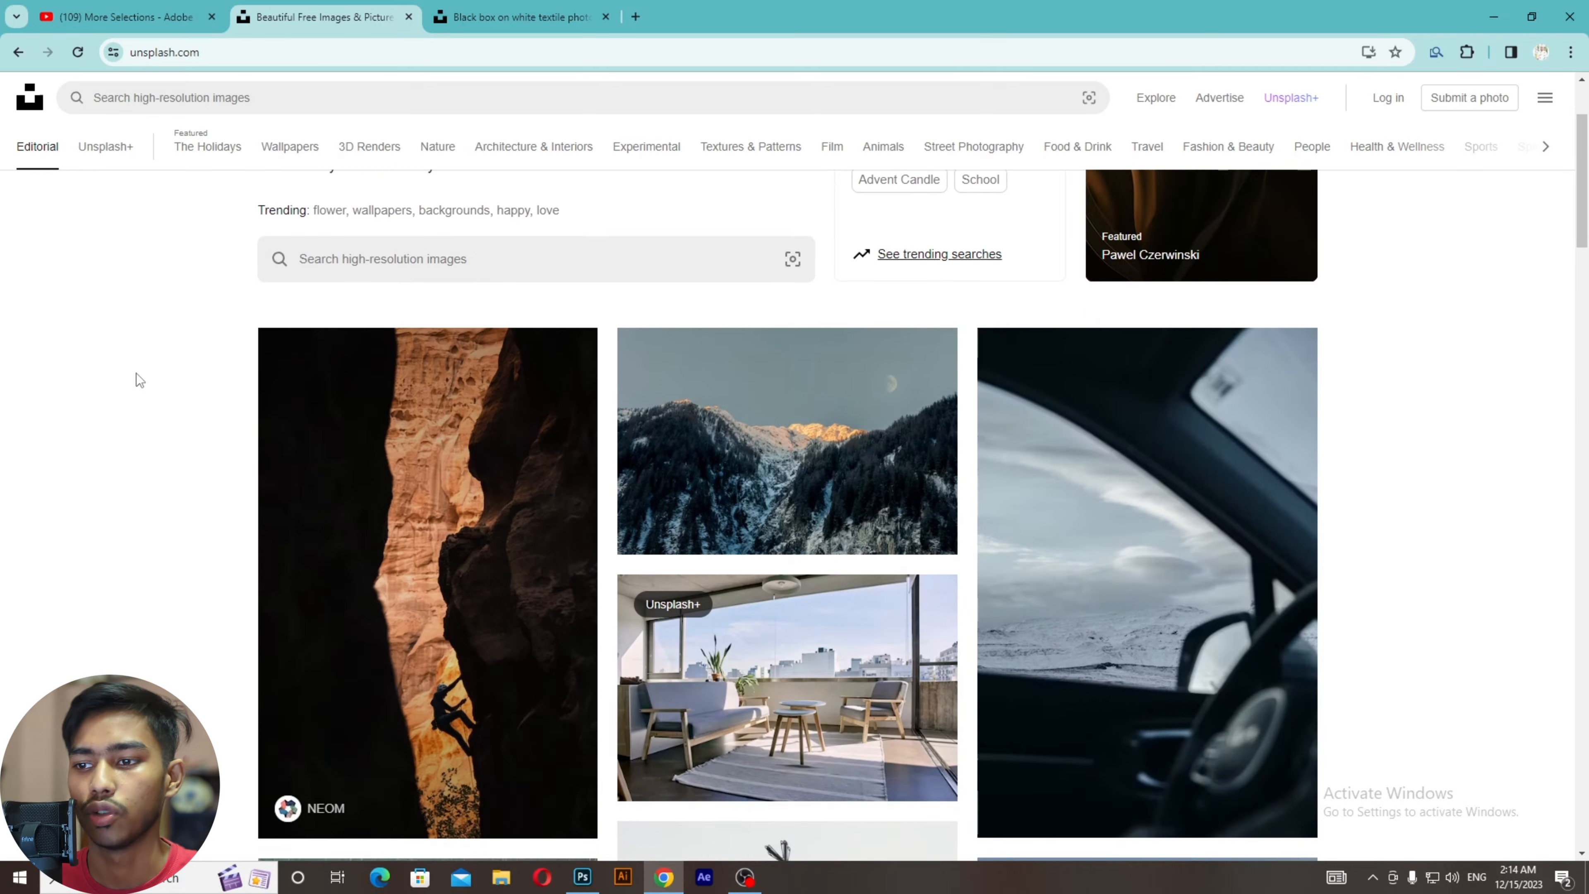
pyautogui.scroll(-1, 136, 372)
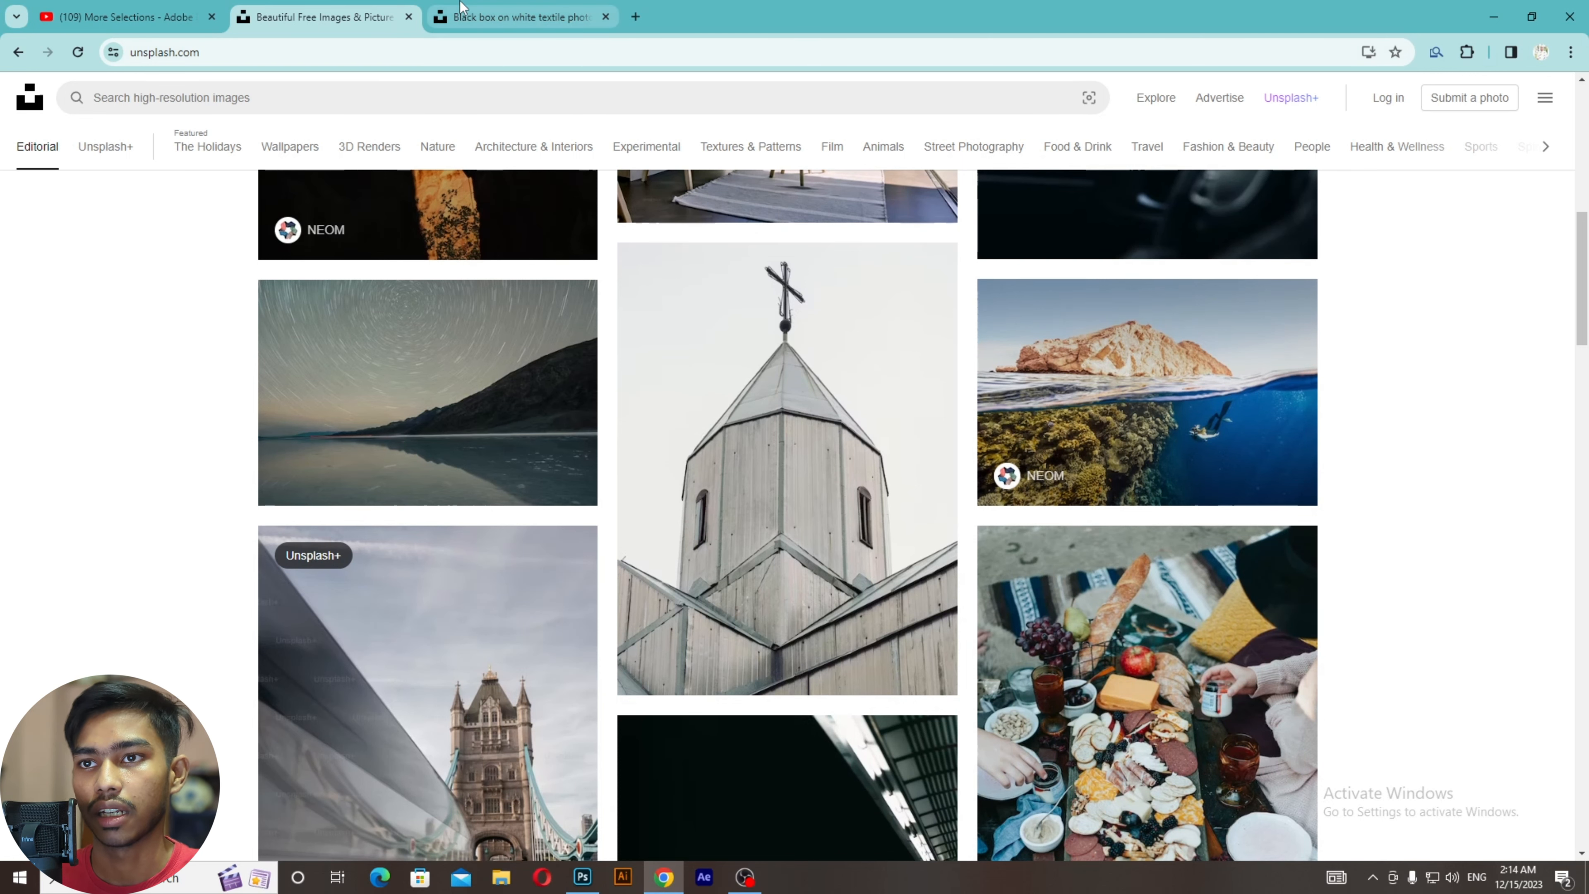
pyautogui.click(510, 17)
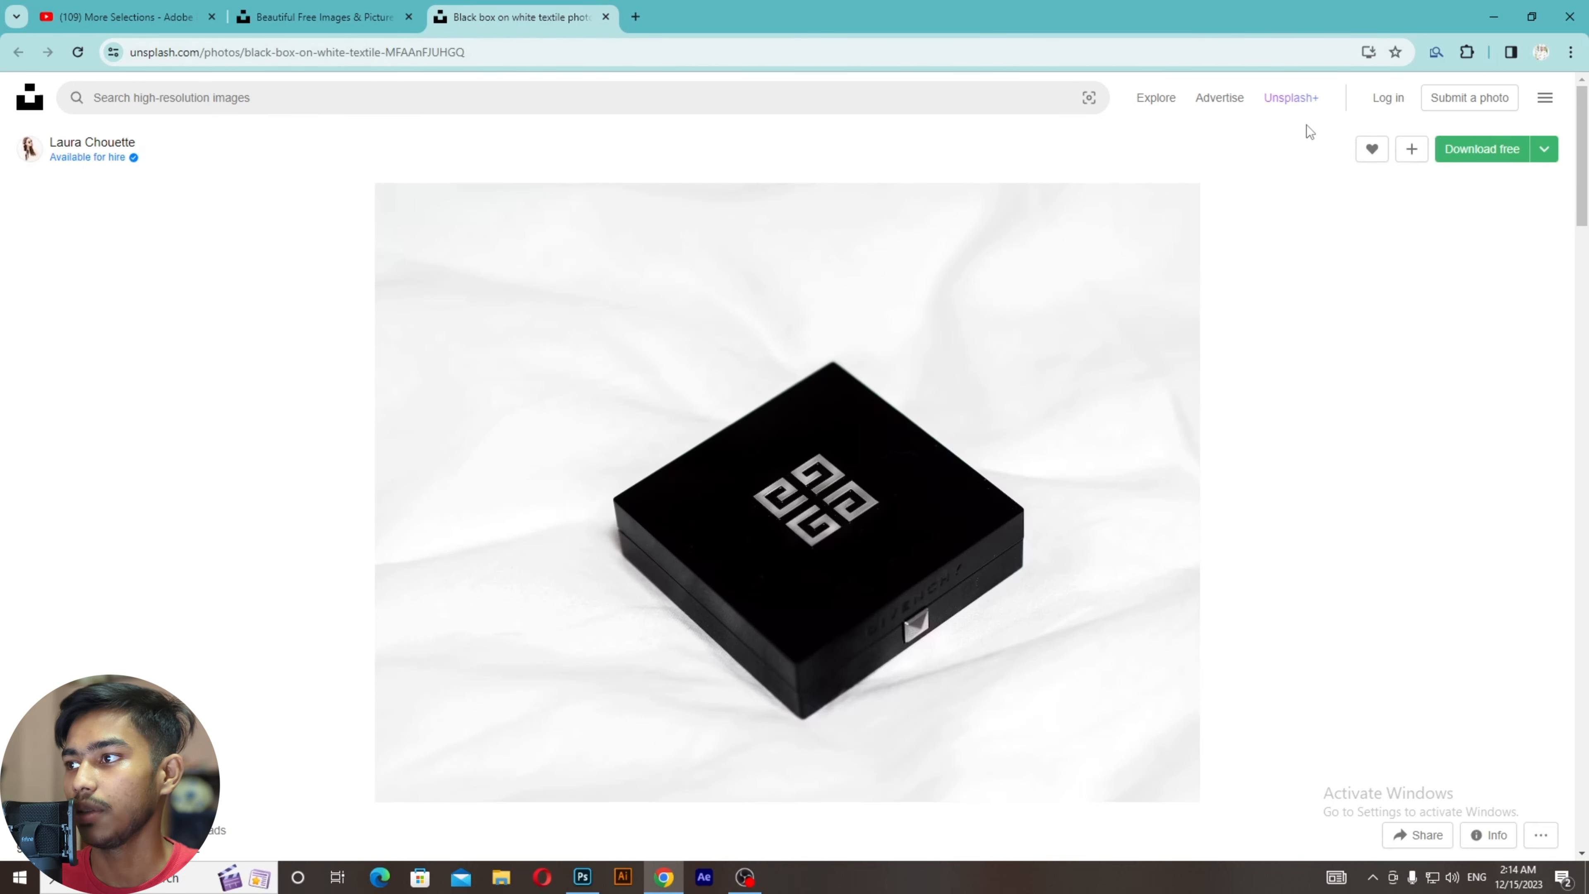
pyautogui.click(1456, 152)
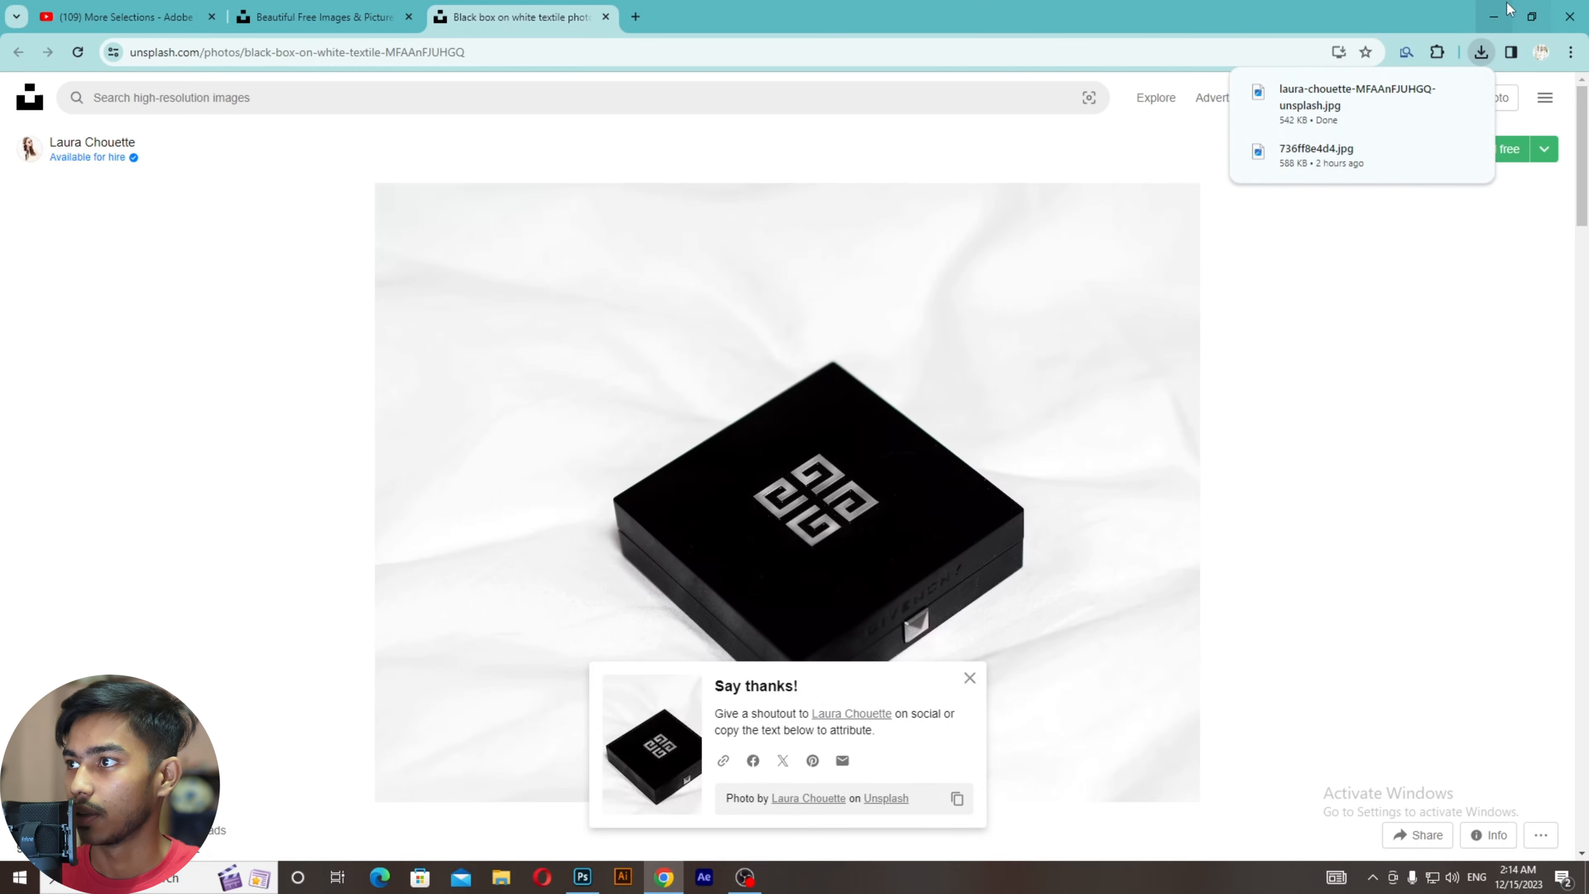
pyautogui.click(1495, 16)
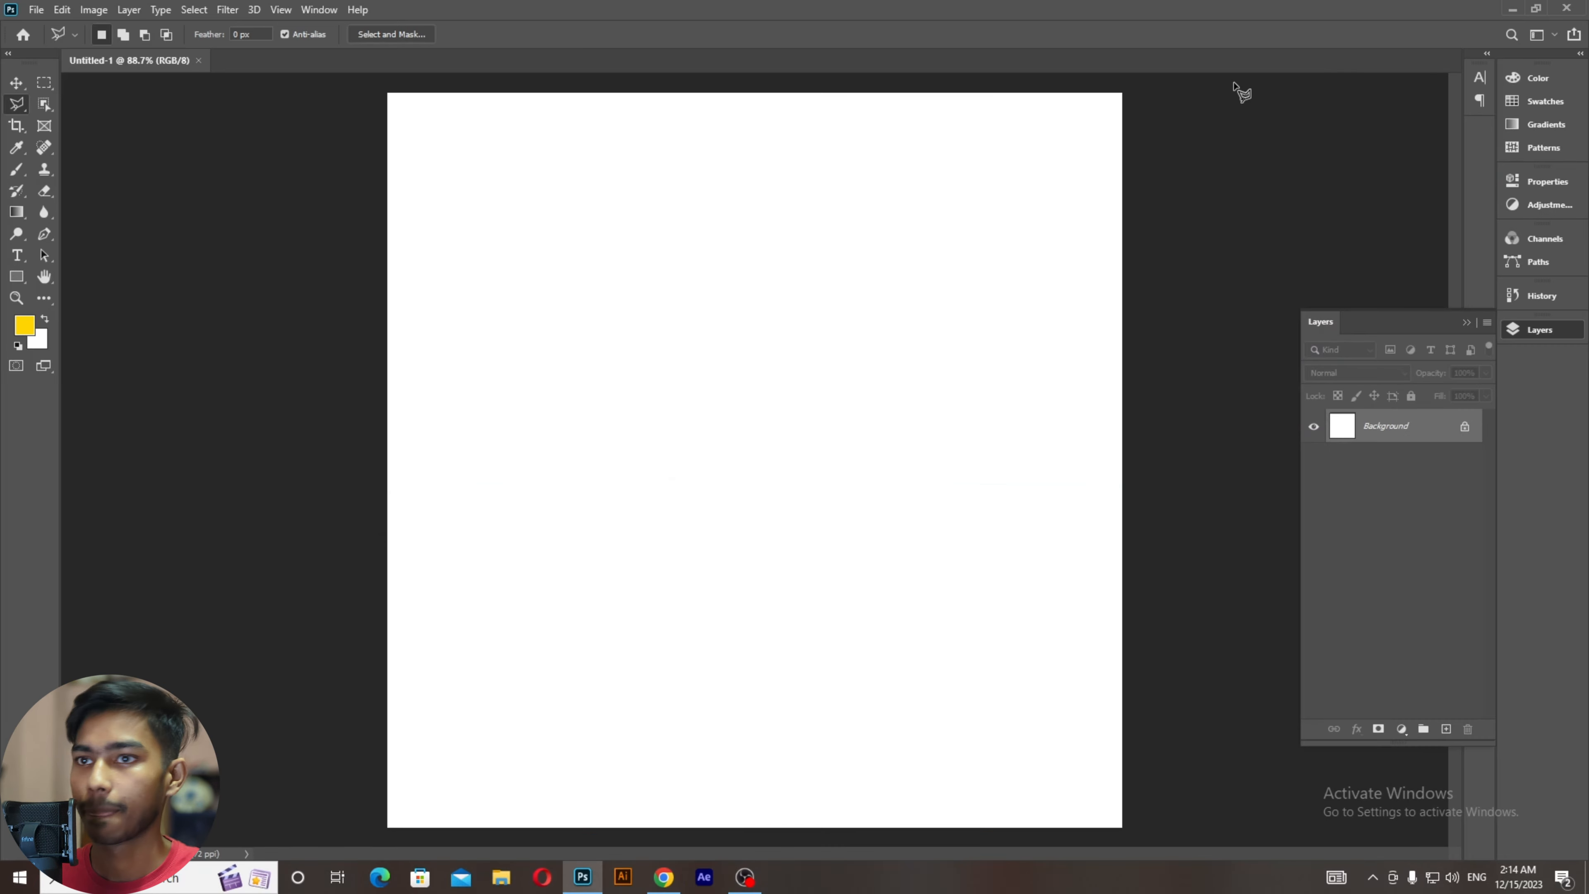
pyautogui.click(1512, 9)
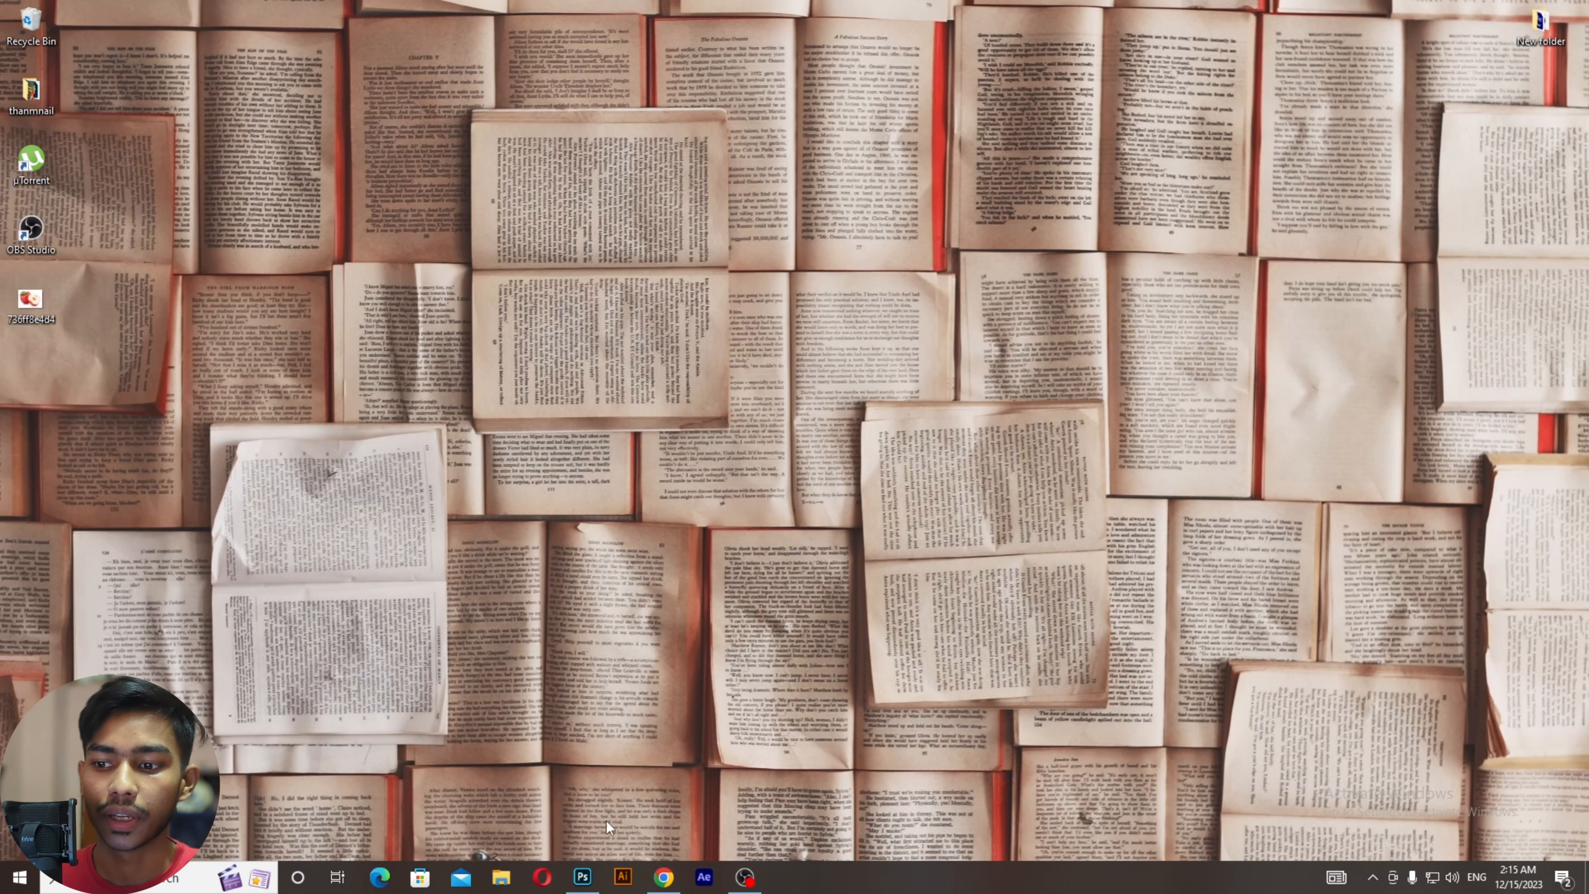
# Step: Drag the downloaded black box JPG from the Downloads folder onto Photoshop to open it
pyautogui.click(501, 875)
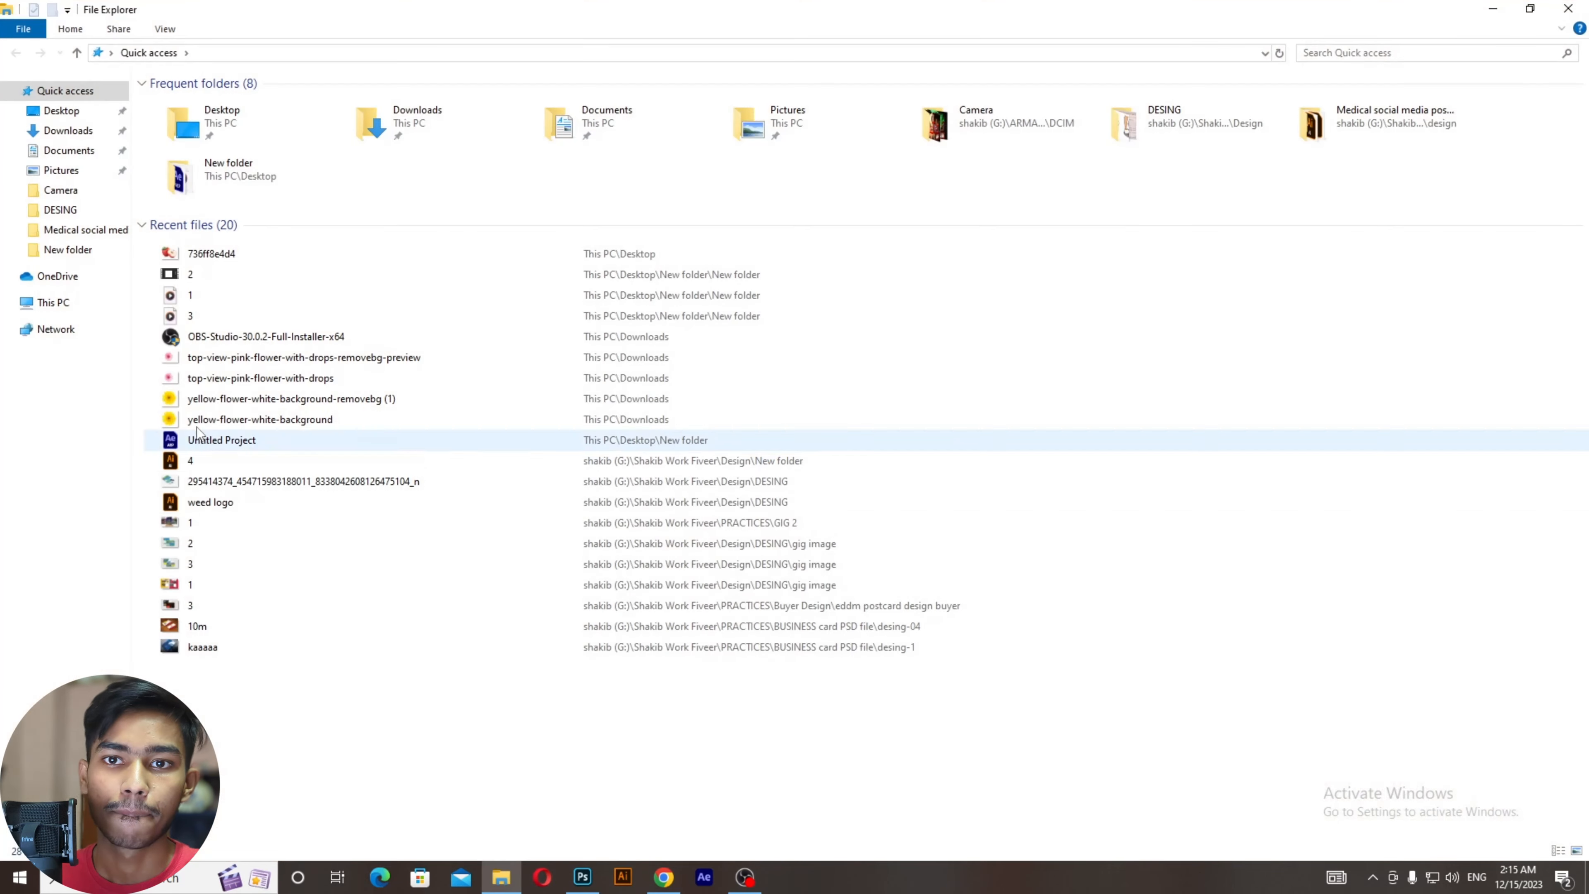
pyautogui.click(63, 131)
pyautogui.moveTo(188, 150); pyautogui.dragTo(979, 11)
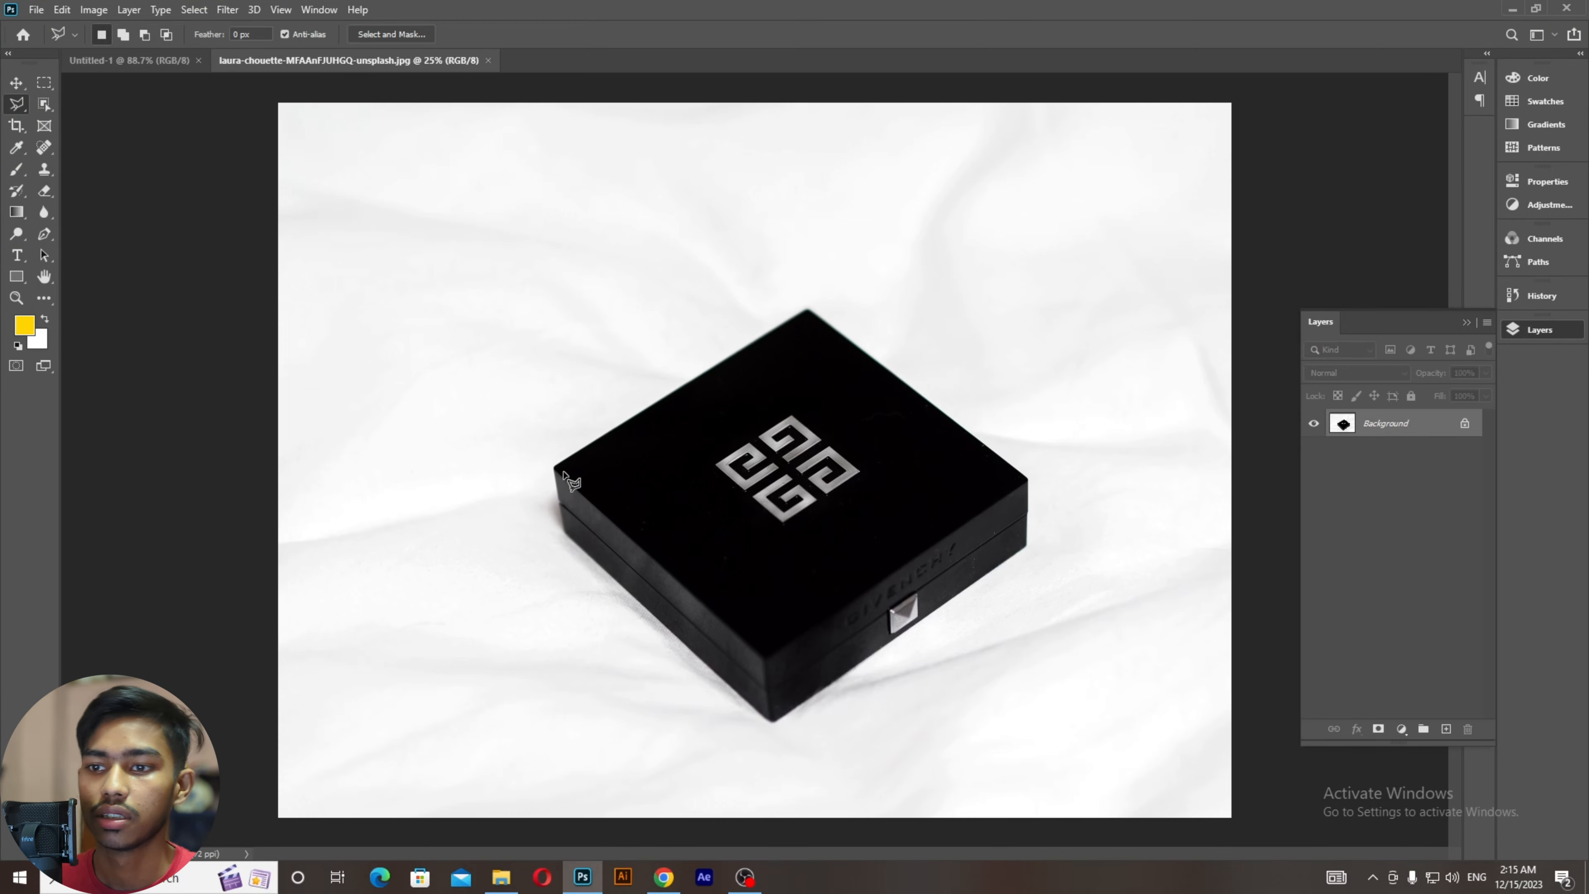
# Step: Zoom in and start a polygonal outline at the box's top, right and lower-right corners
pyautogui.scroll(5, 566, 478)
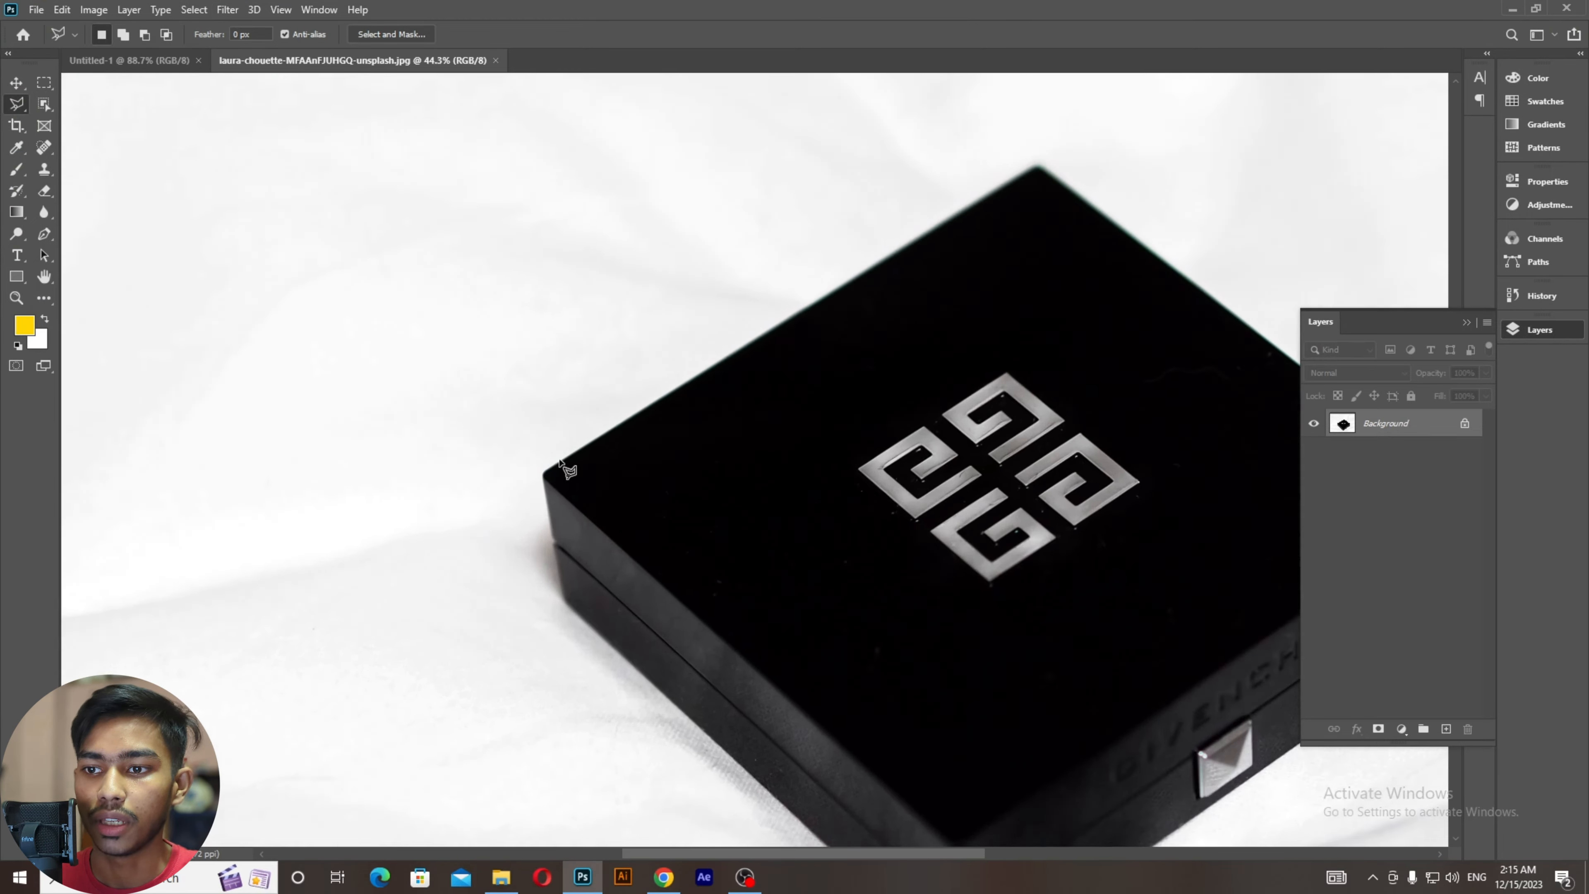
pyautogui.scroll(2, 563, 492)
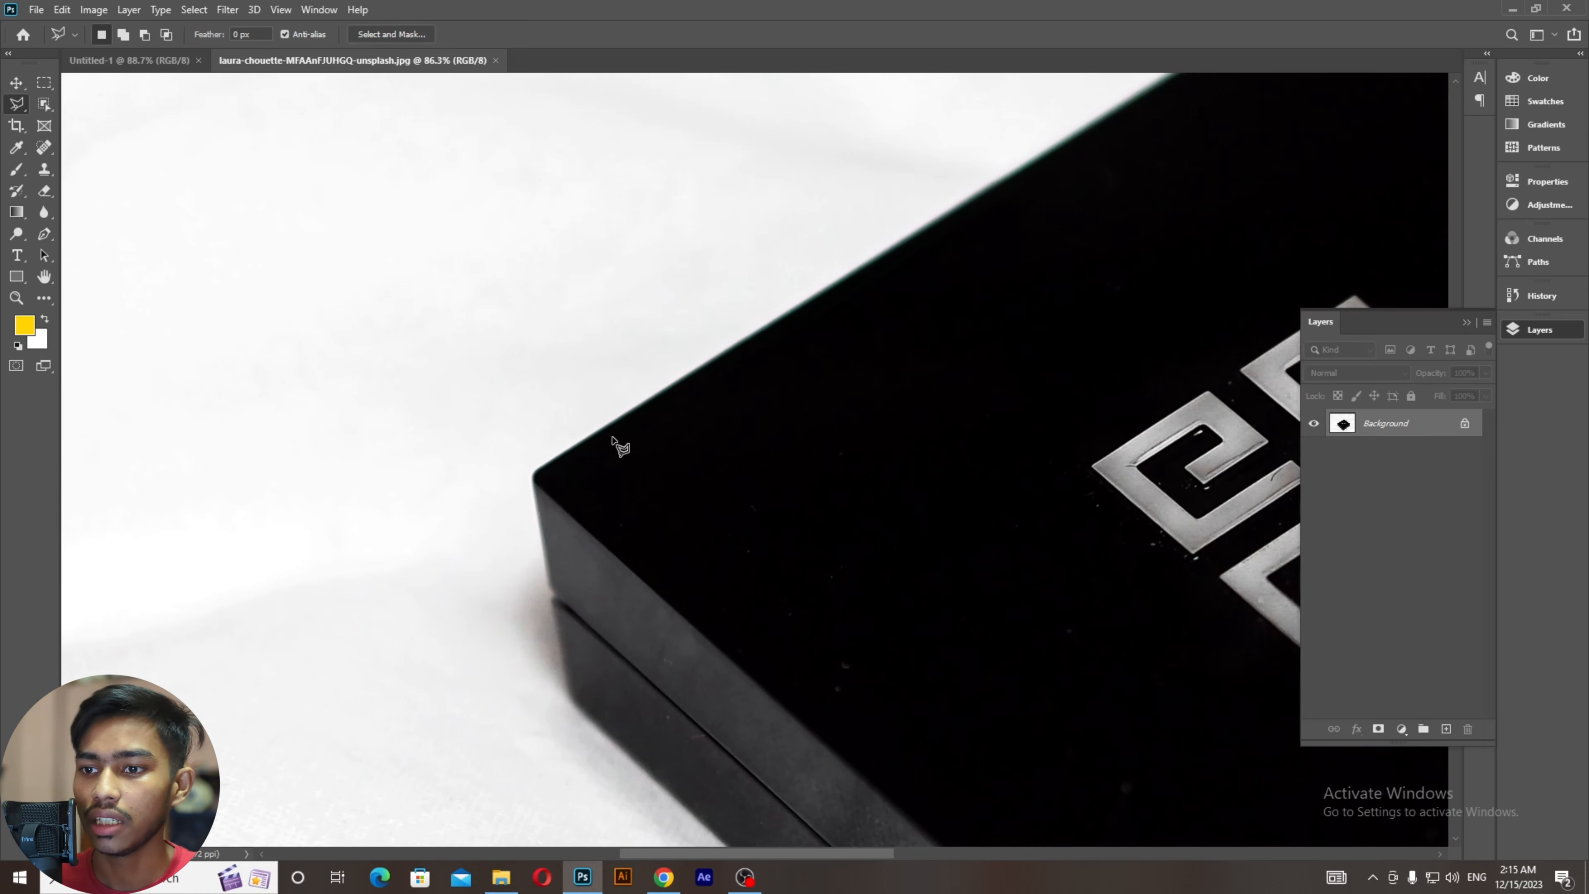
pyautogui.scroll(-3, 581, 460)
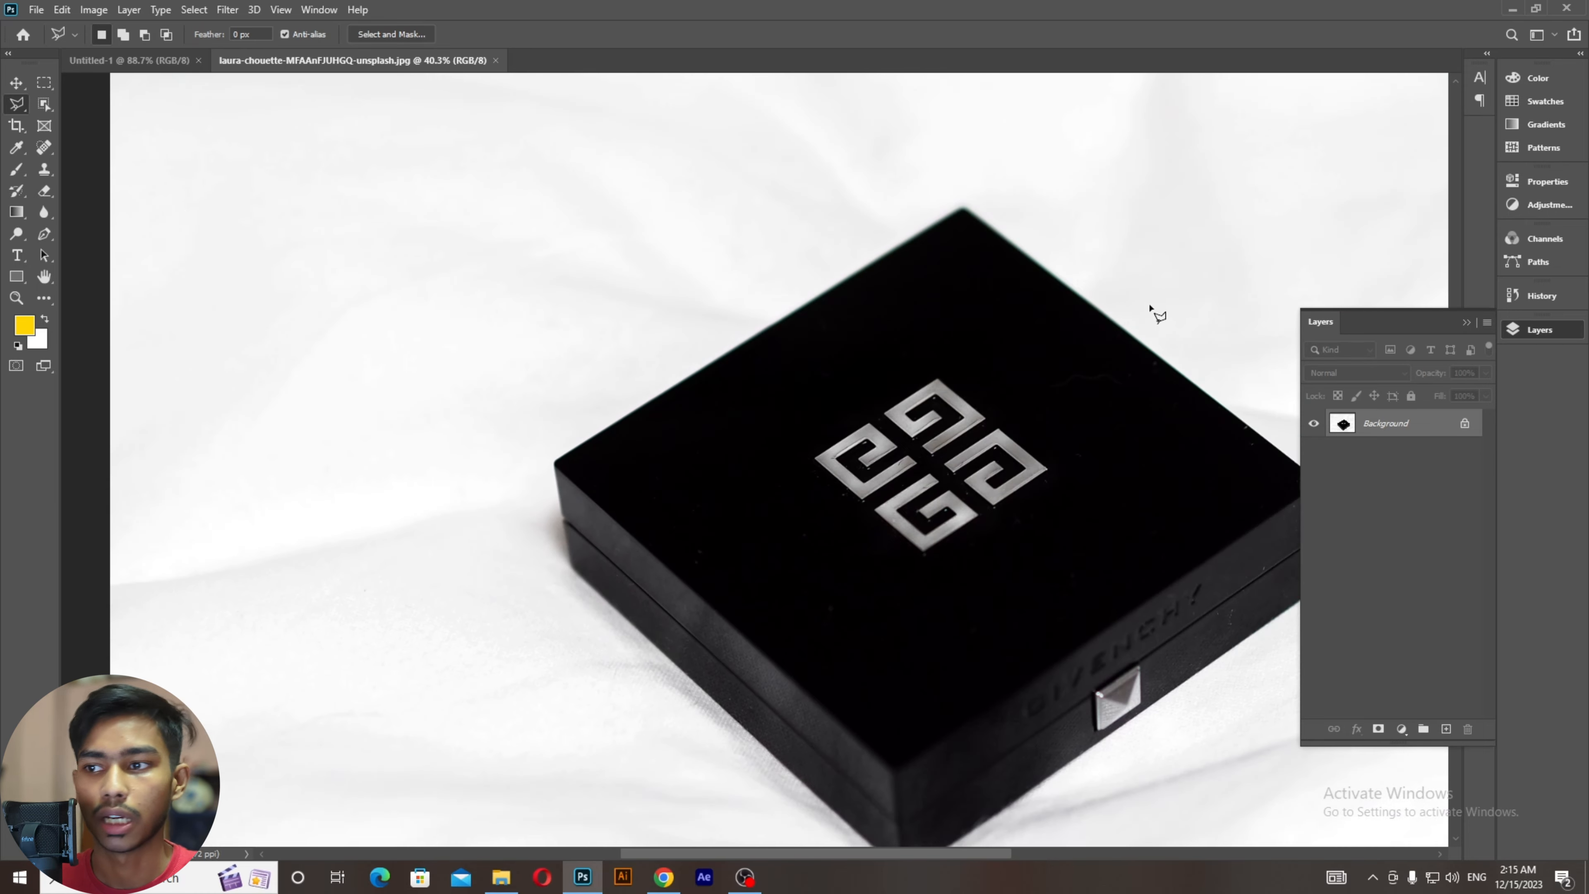
pyautogui.scroll(5, 619, 441)
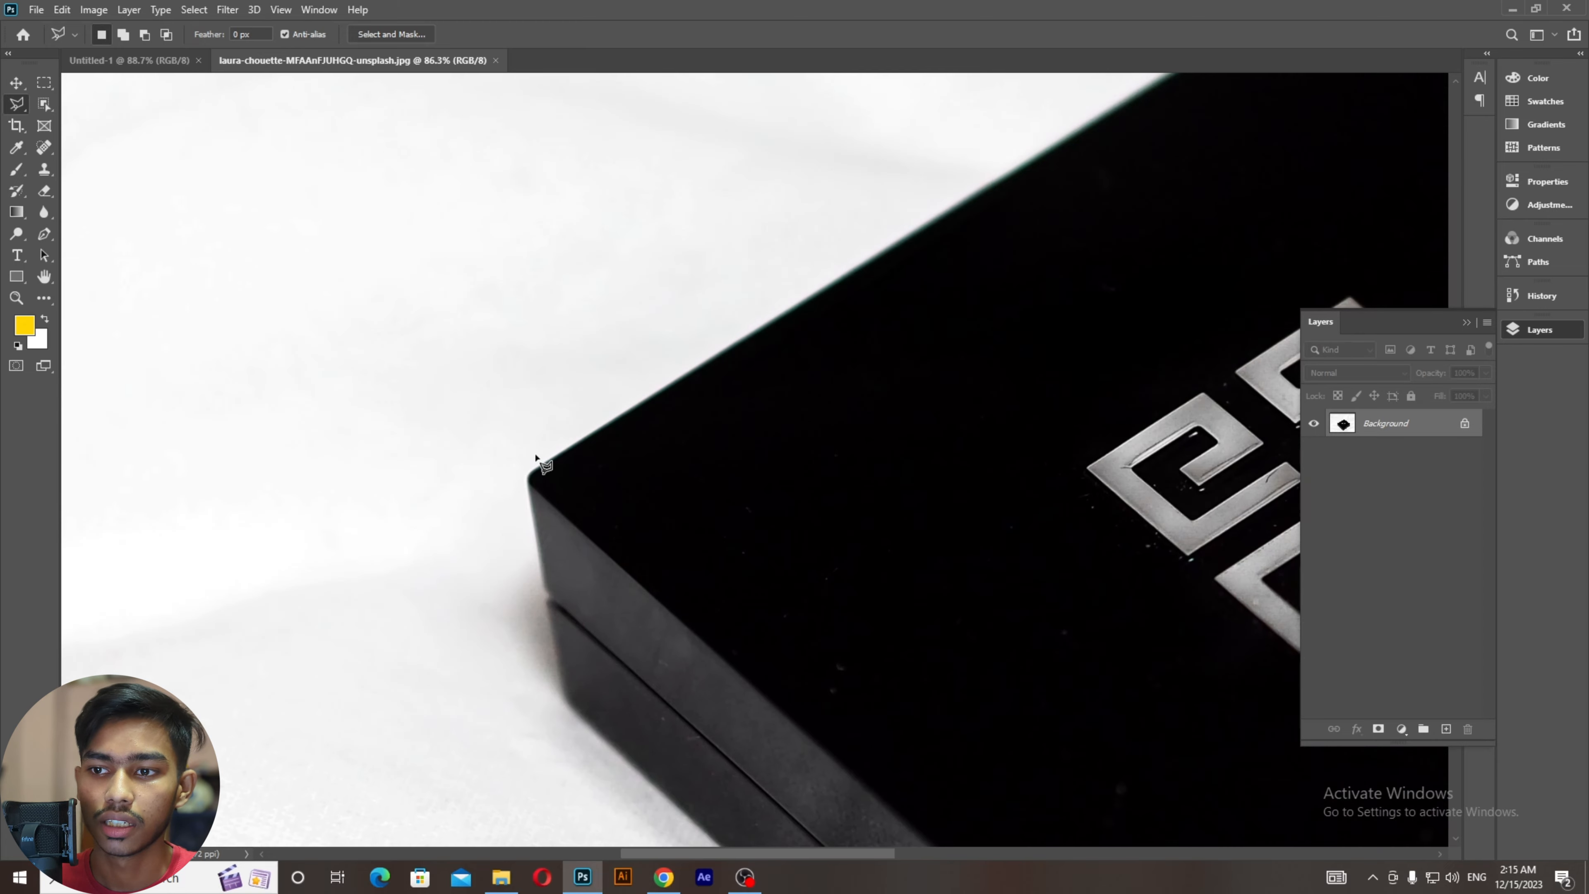
pyautogui.scroll(2, 532, 504)
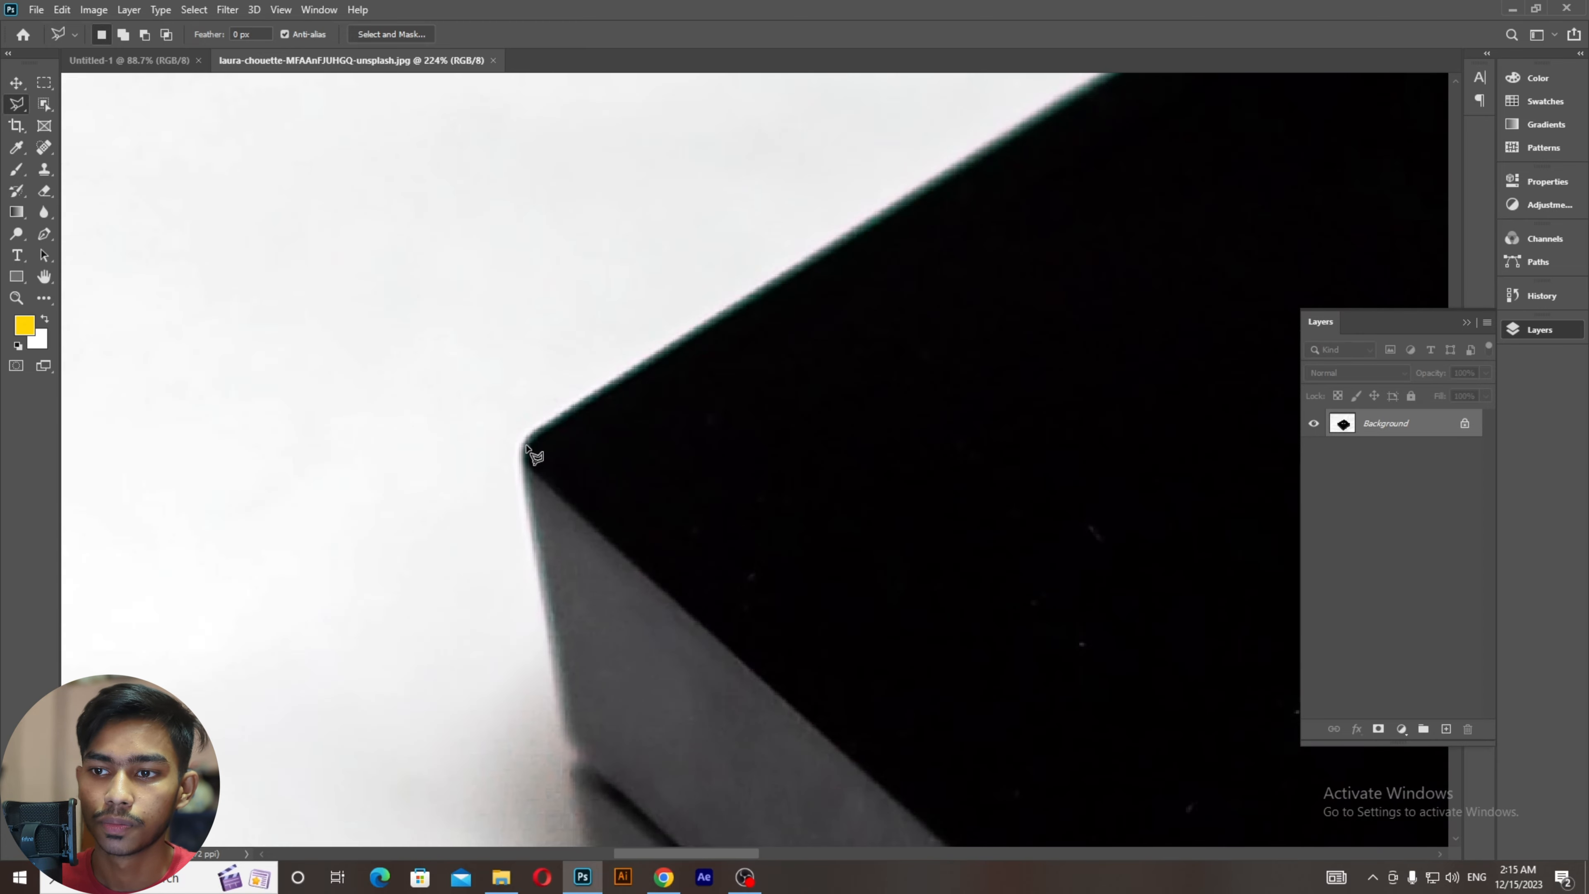
pyautogui.scroll(-8, 544, 444)
pyautogui.moveTo(822, 372); pyautogui.dragTo(241, 583)
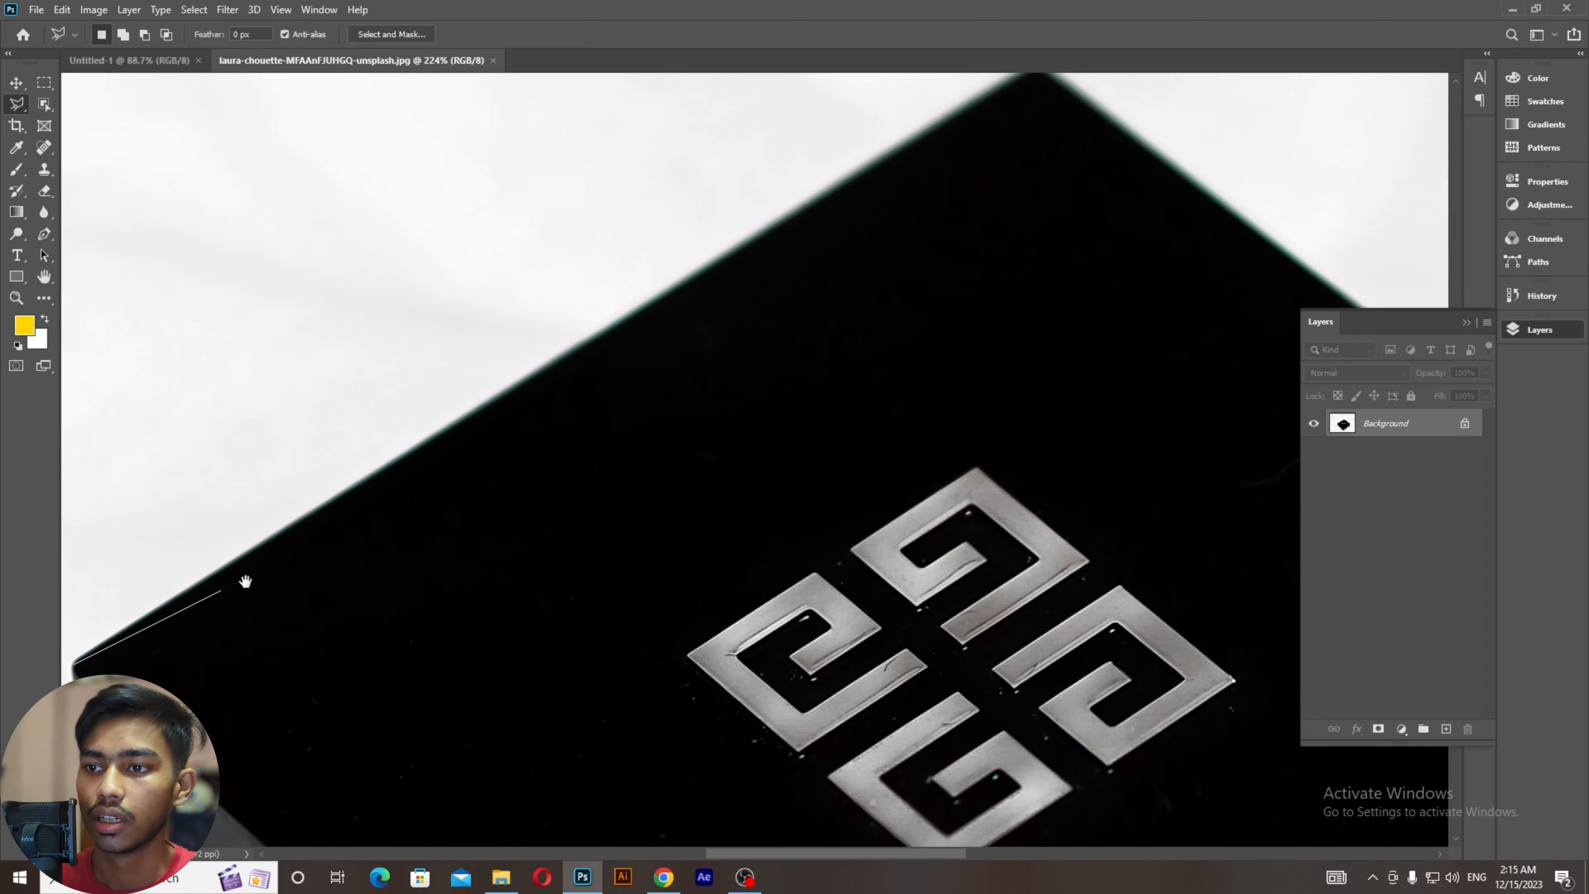
pyautogui.moveTo(862, 165); pyautogui.dragTo(866, 312)
pyautogui.scroll(4, 1028, 226)
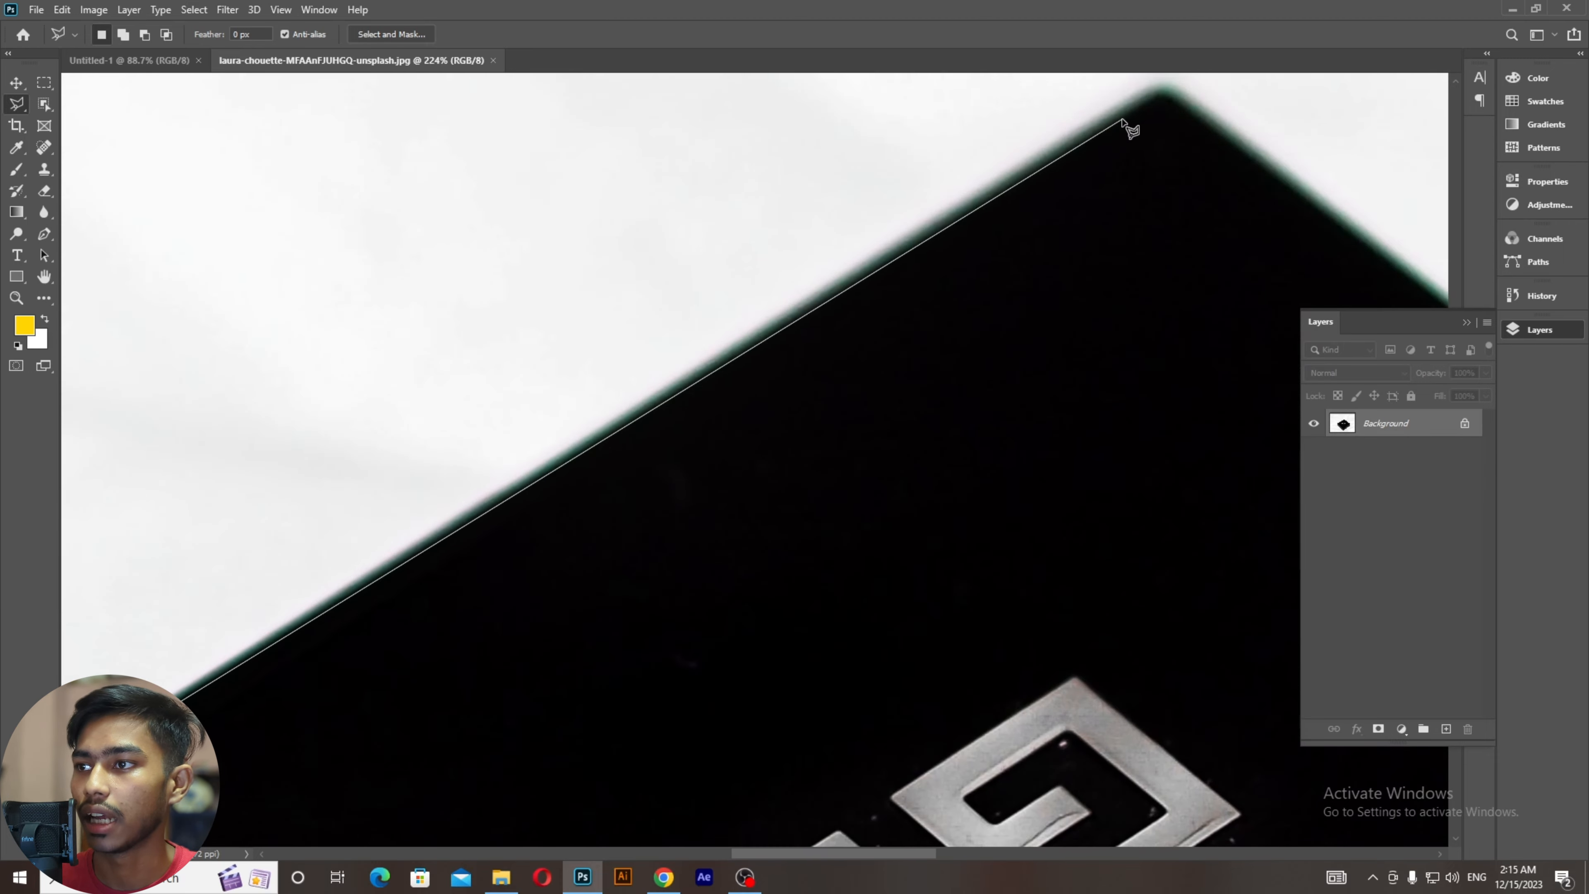
pyautogui.click(1154, 91)
pyautogui.moveTo(1096, 255)
pyautogui.mouseDown()
pyautogui.moveTo(709, 177)
pyautogui.moveTo(622, 213)
pyautogui.moveTo(295, 507)
pyautogui.mouseUp()
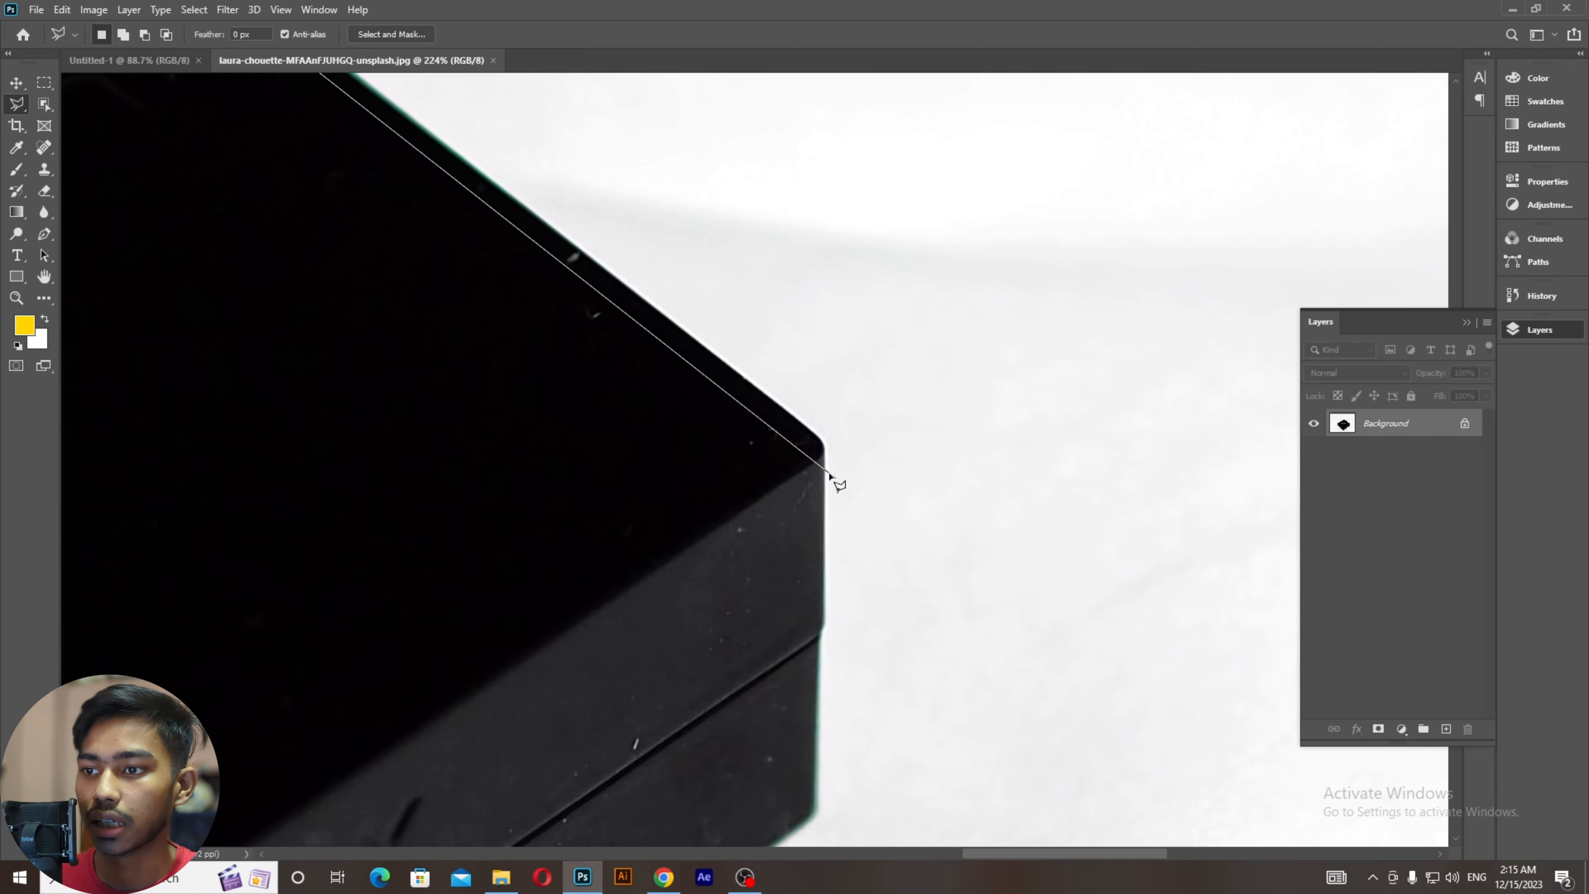
pyautogui.click(824, 446)
pyautogui.moveTo(788, 660); pyautogui.dragTo(788, 313)
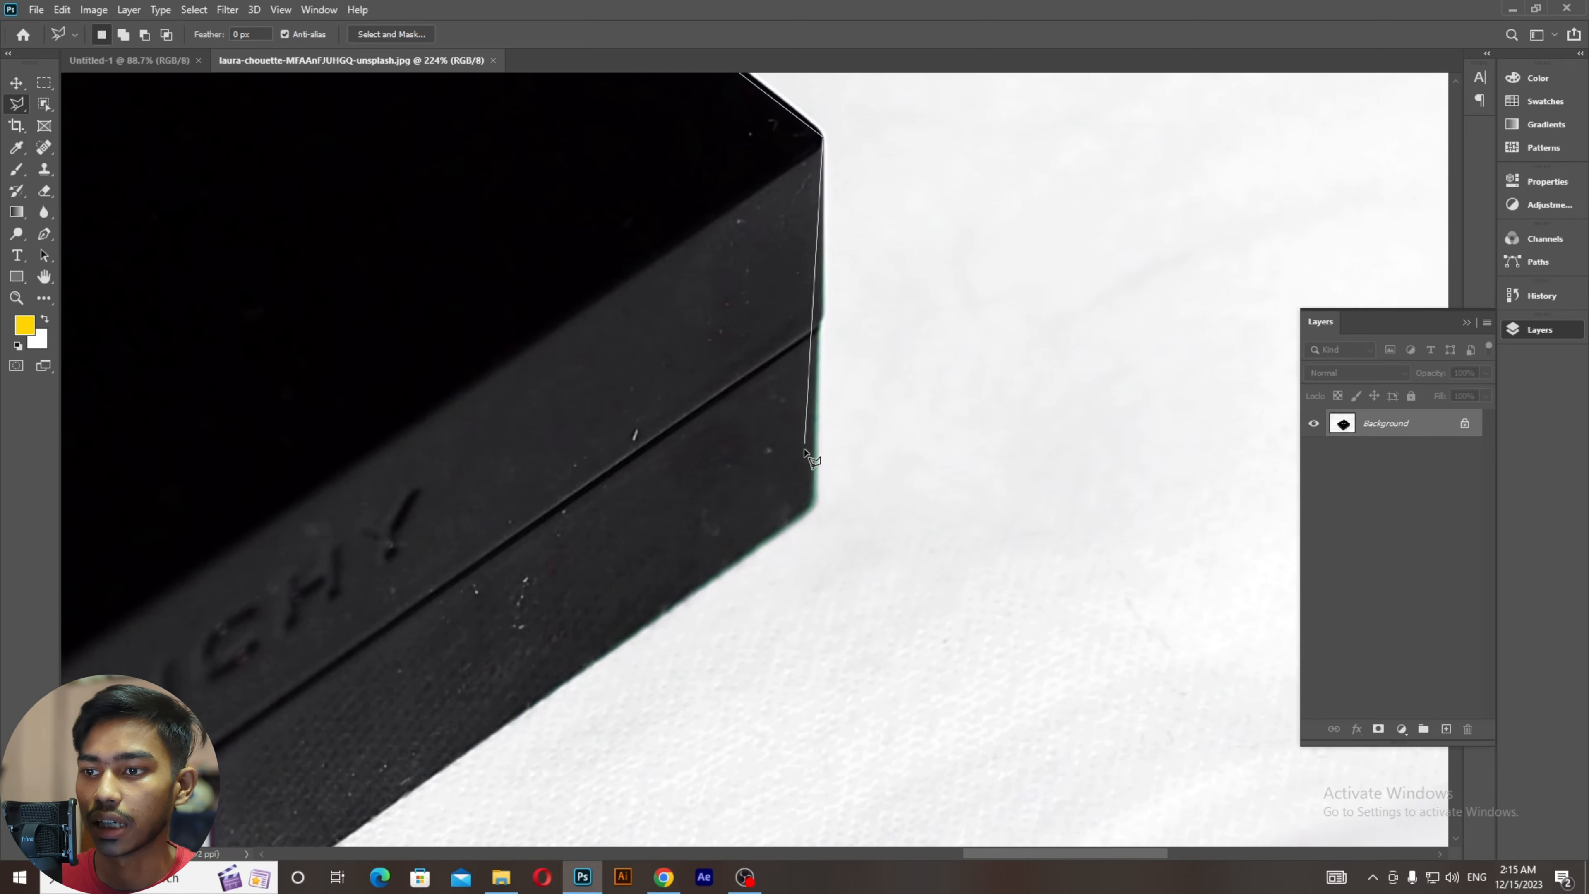
pyautogui.click(812, 503)
# Step: Continue the outline past the bottom and left corners and close it around the box
pyautogui.moveTo(664, 596)
pyautogui.mouseDown()
pyautogui.moveTo(886, 519)
pyautogui.moveTo(1075, 429)
pyautogui.mouseUp()
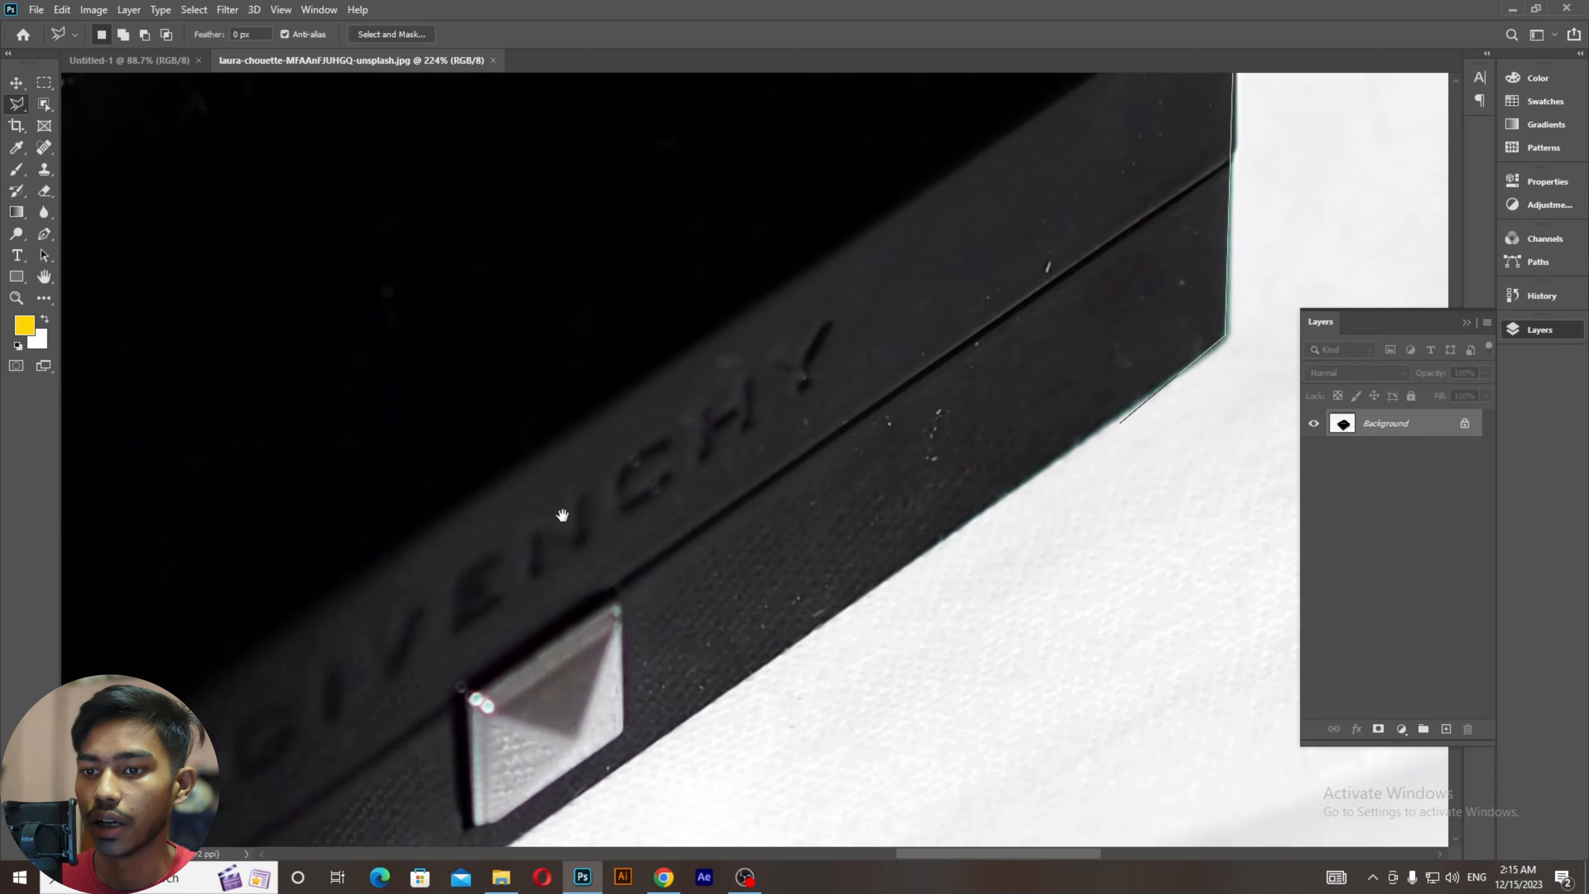
pyautogui.moveTo(480, 639)
pyautogui.mouseDown()
pyautogui.moveTo(677, 461)
pyautogui.moveTo(1017, 200)
pyautogui.mouseUp()
pyautogui.moveTo(401, 687); pyautogui.dragTo(632, 521)
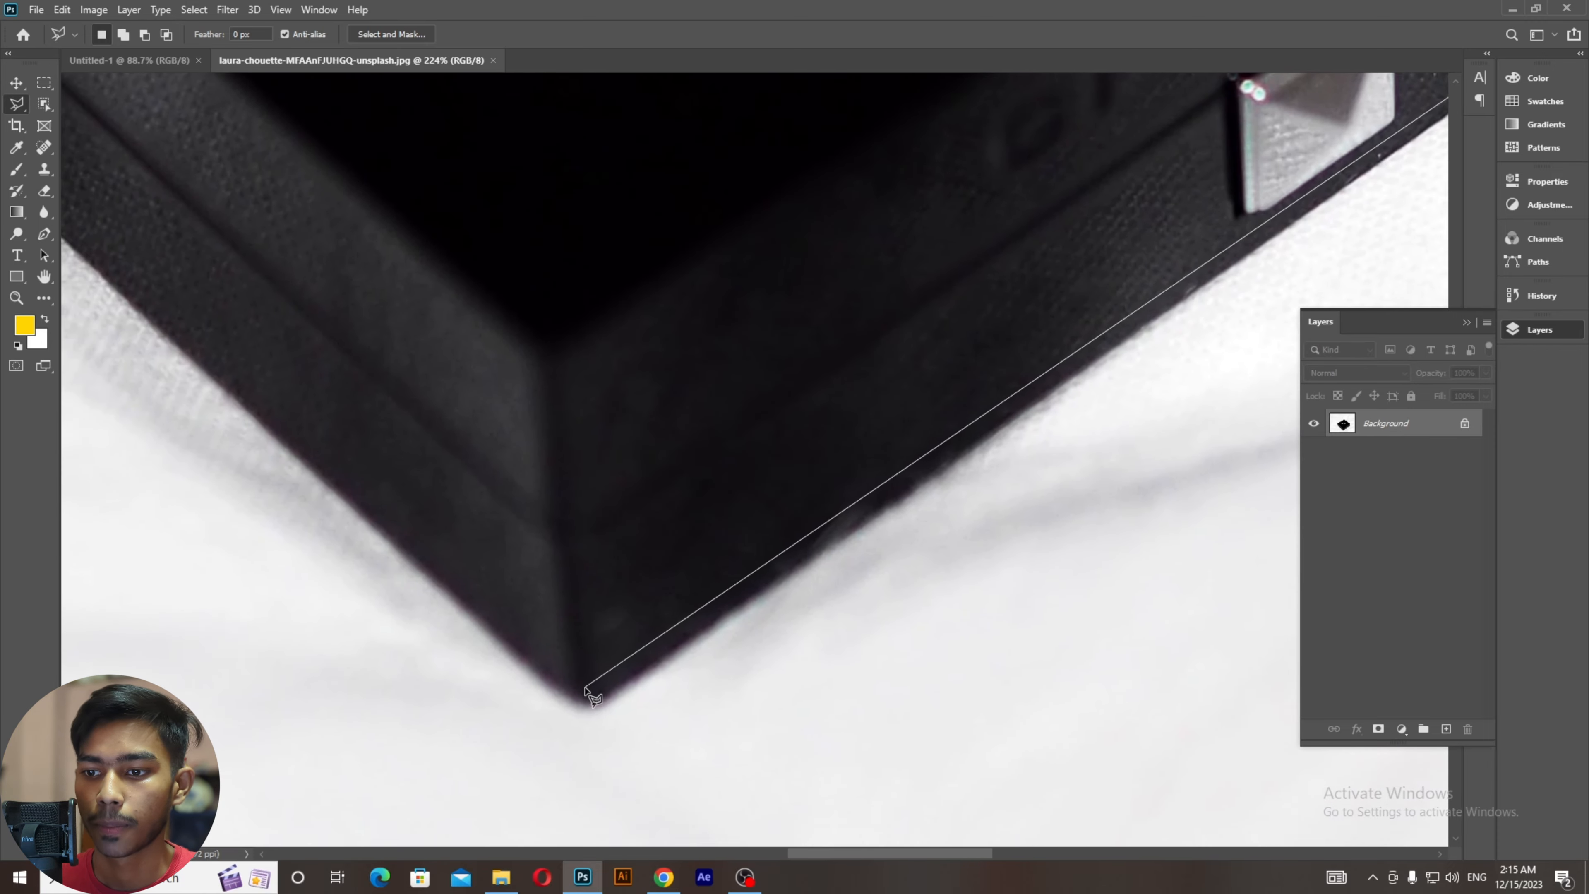
pyautogui.click(586, 699)
pyautogui.scroll(-3, 586, 700)
pyautogui.moveTo(485, 569)
pyautogui.mouseDown()
pyautogui.moveTo(614, 692)
pyautogui.moveTo(675, 783)
pyautogui.mouseUp()
pyautogui.moveTo(231, 150)
pyautogui.mouseDown()
pyautogui.moveTo(404, 419)
pyautogui.moveTo(505, 476)
pyautogui.mouseUp()
pyautogui.hotkey('ctrl', '+')
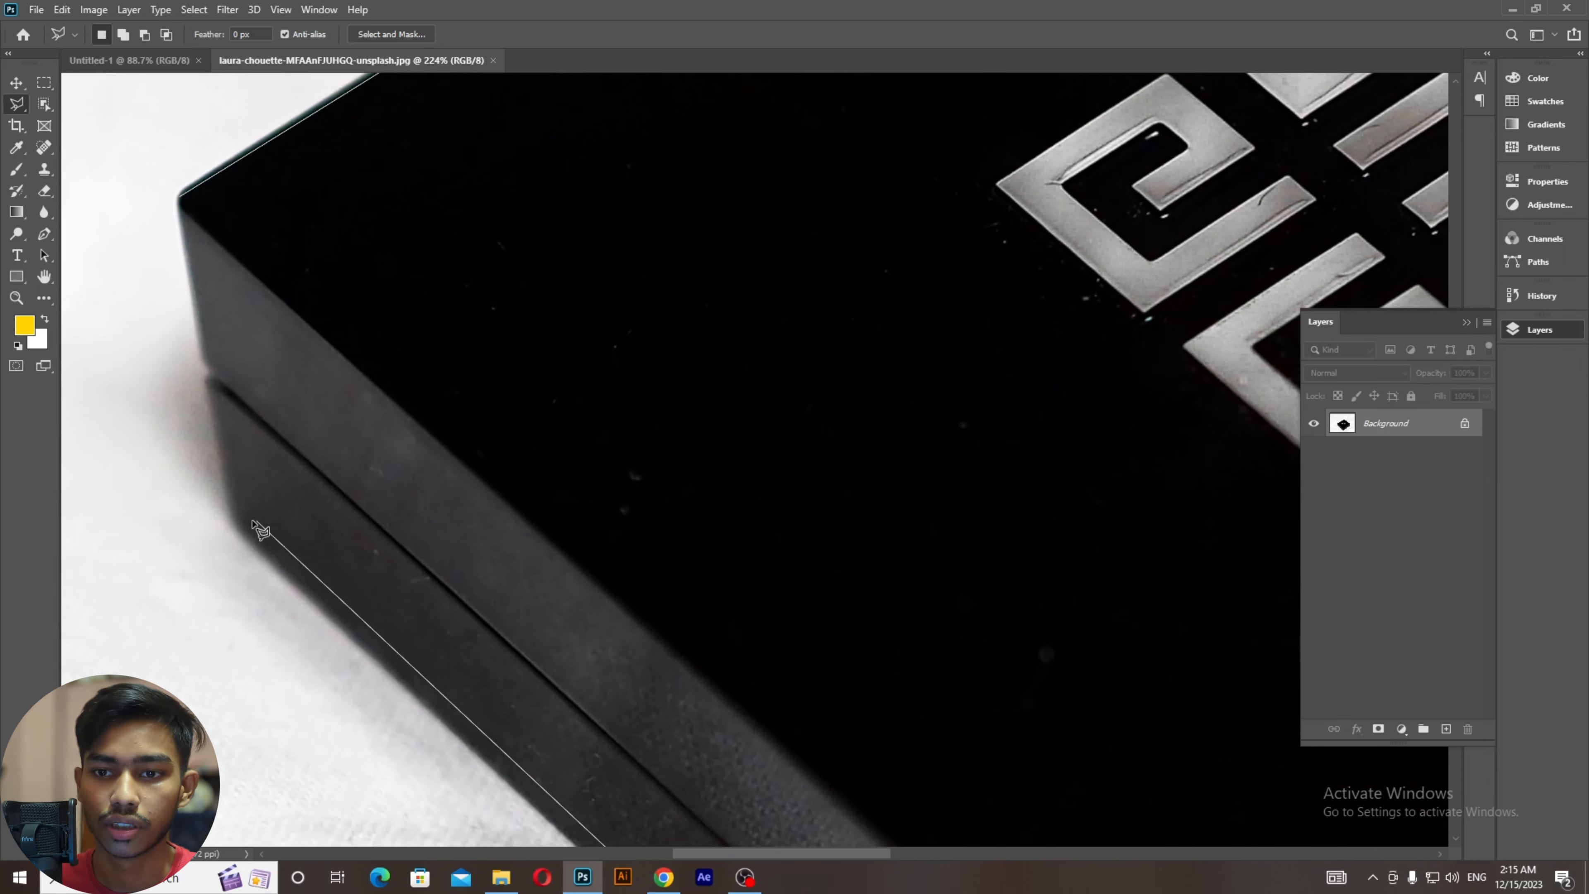
pyautogui.click(233, 519)
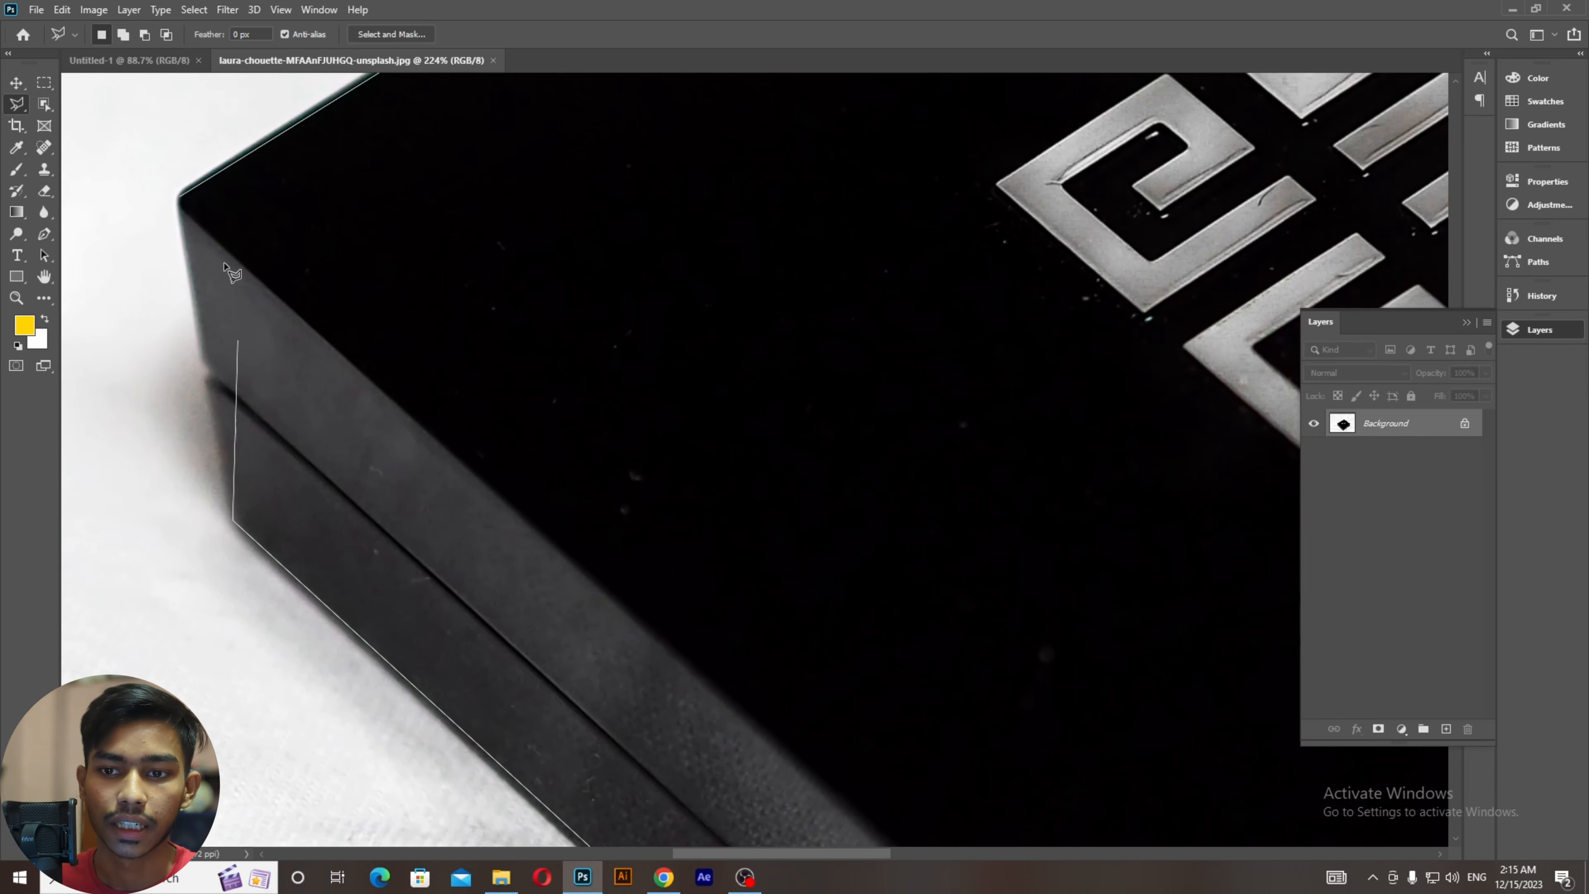
pyautogui.click(208, 374)
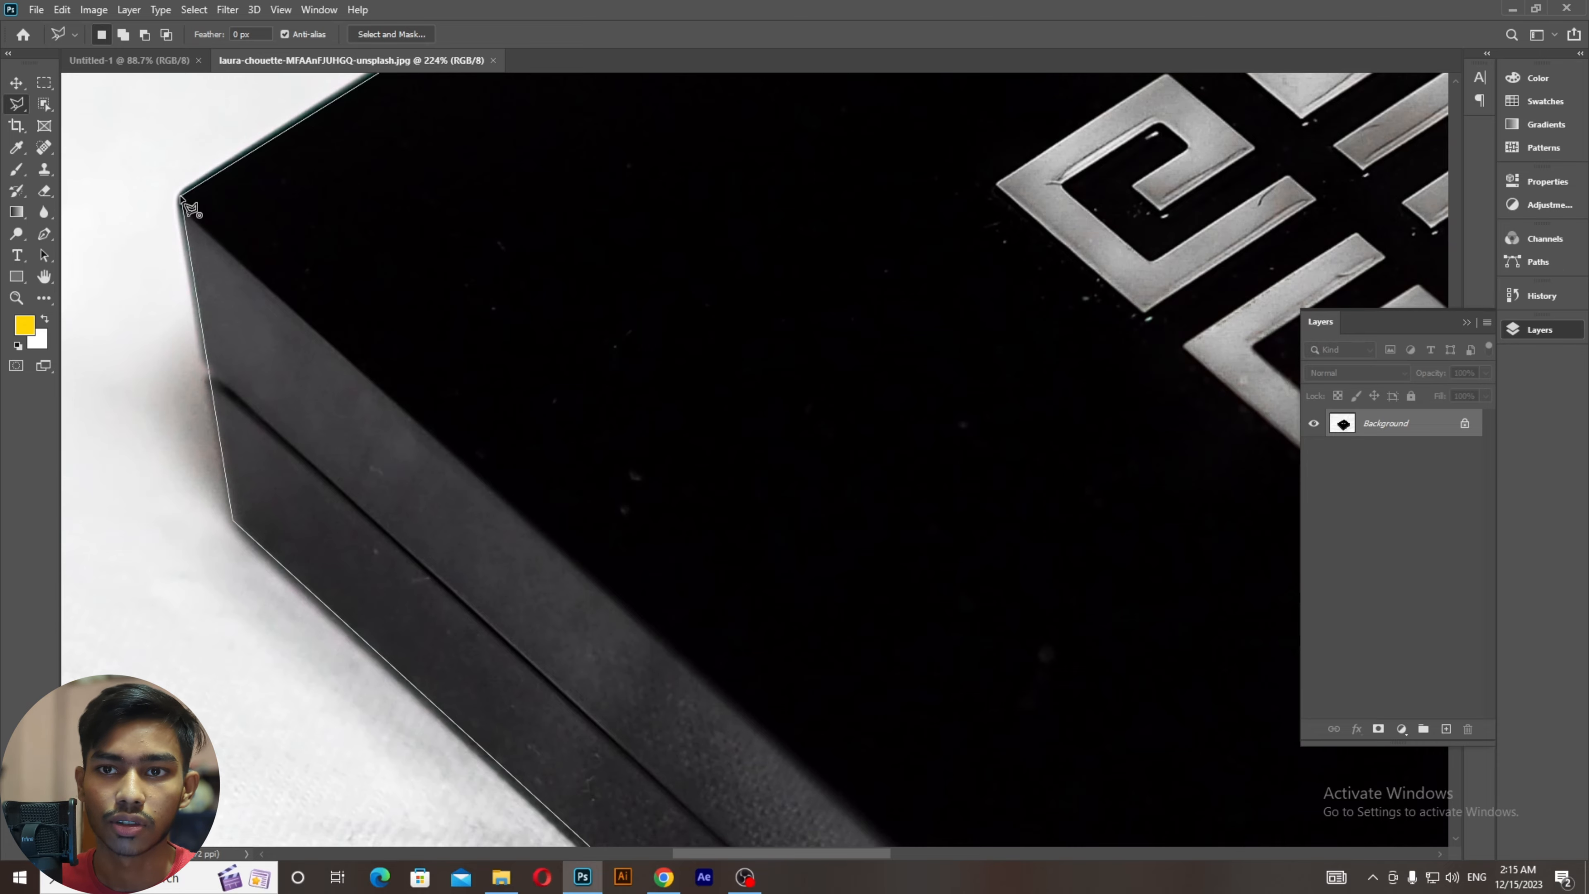
pyautogui.click(181, 199)
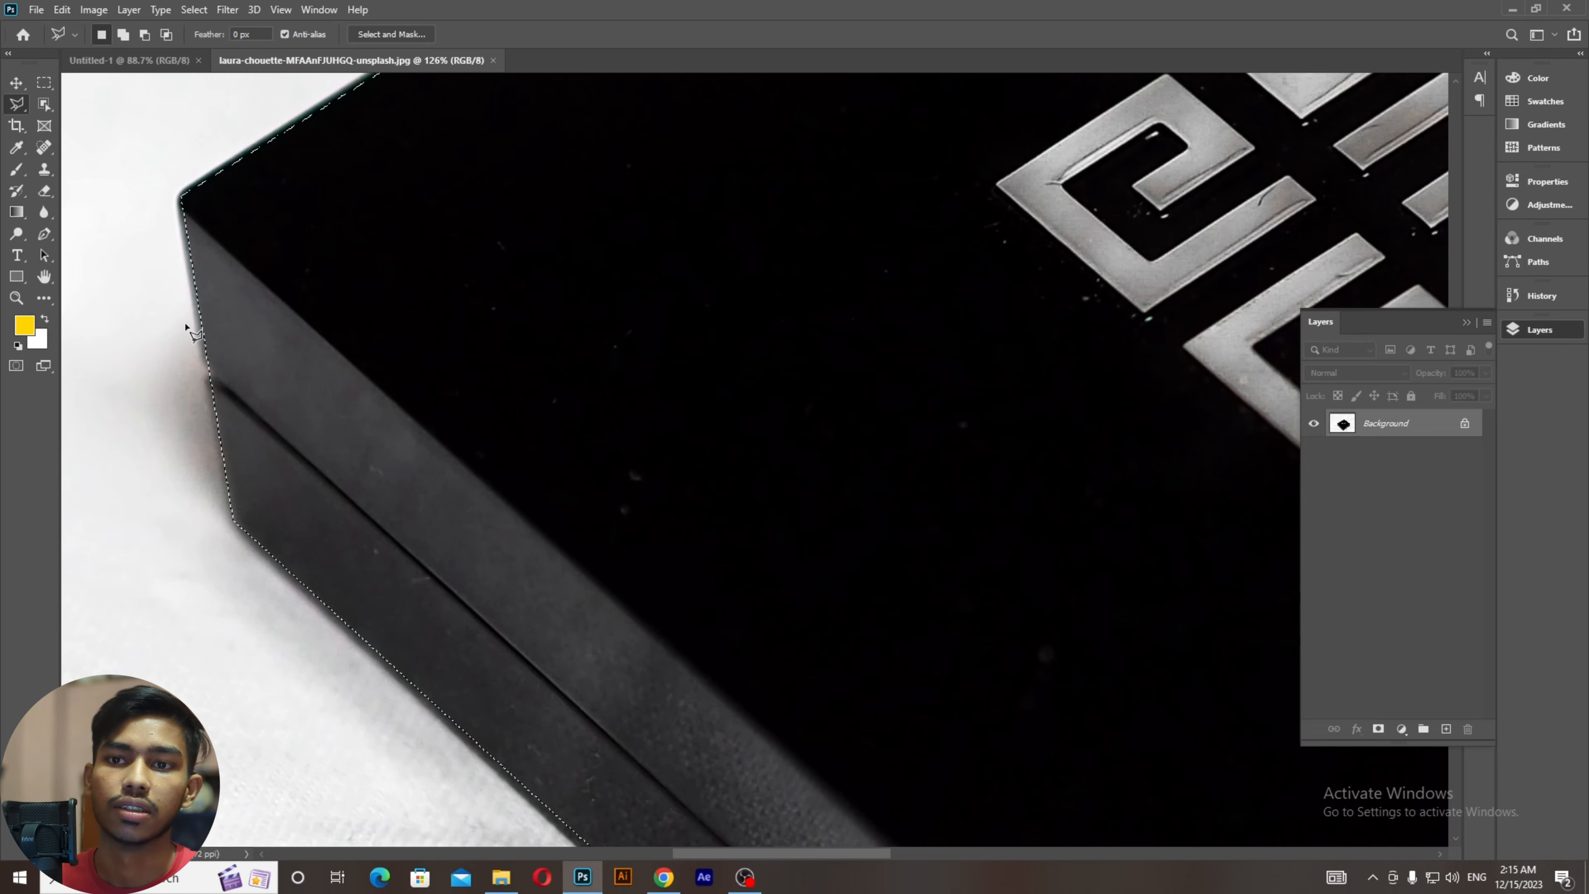
pyautogui.scroll(-5, 186, 322)
pyautogui.scroll(-2, 185, 322)
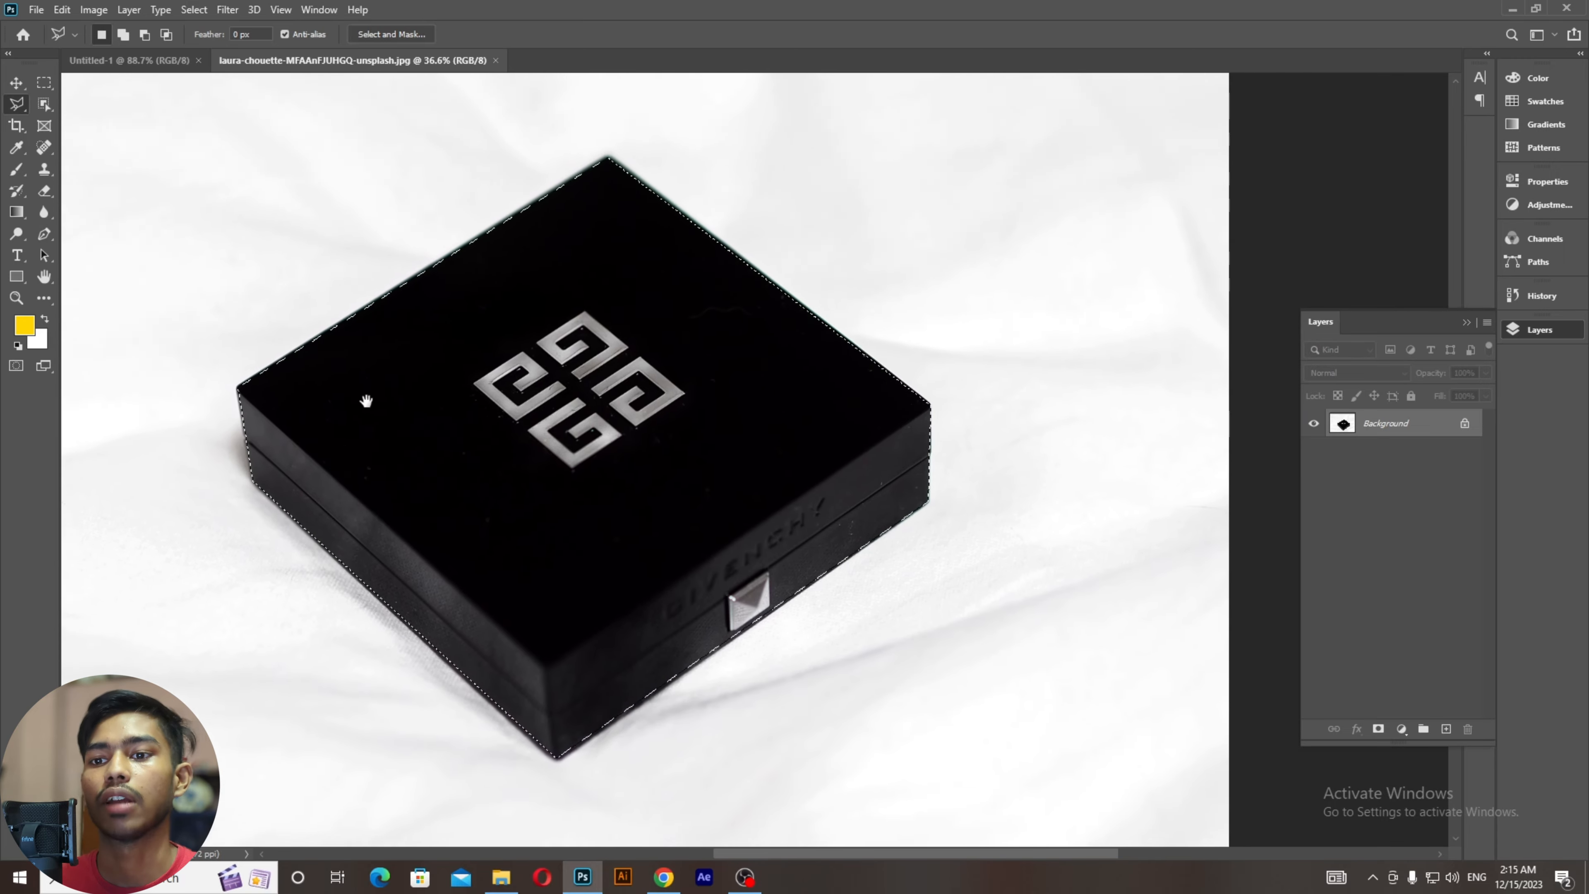
pyautogui.scroll(-1, 372, 416)
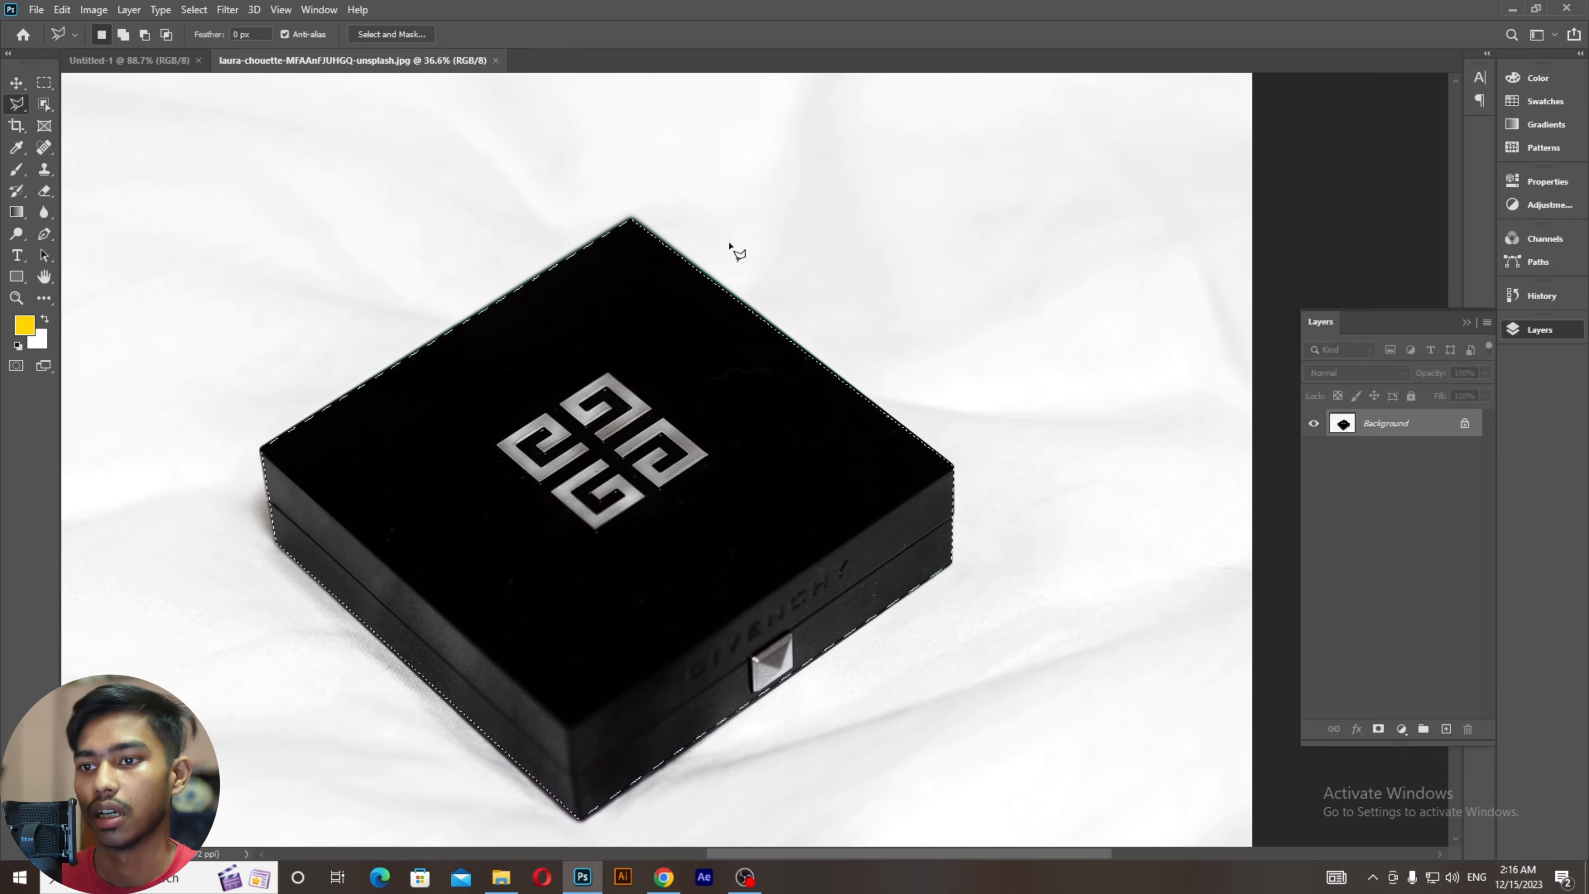
# Step: Zoom around the photo to inspect the selection edges along the black box
pyautogui.scroll(-1, 734, 254)
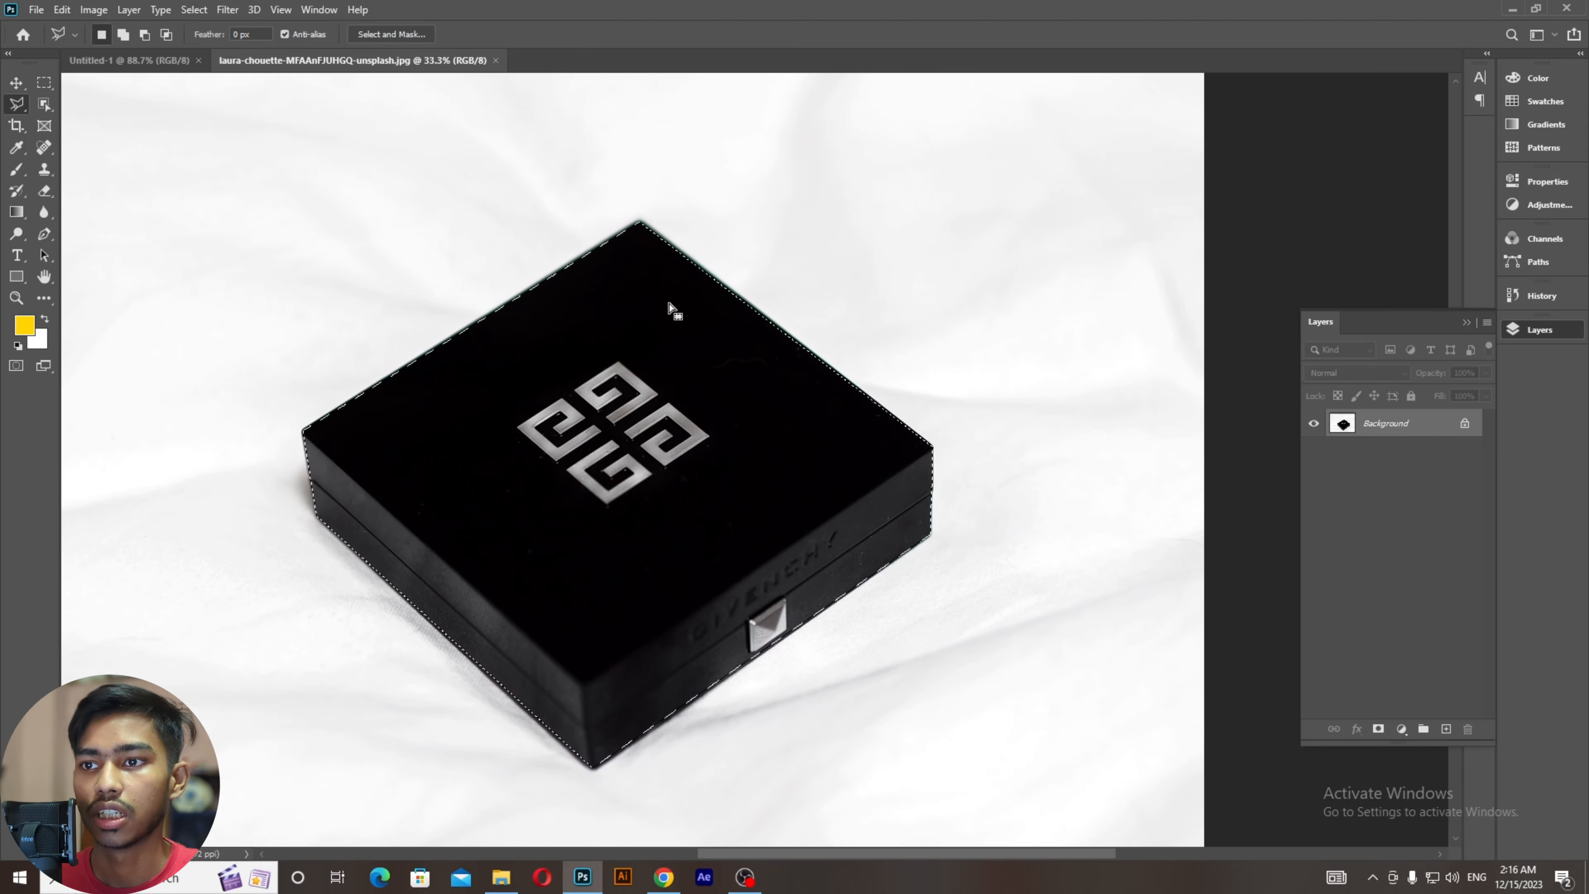
pyautogui.scroll(-1, 664, 255)
pyautogui.scroll(-1, 506, 371)
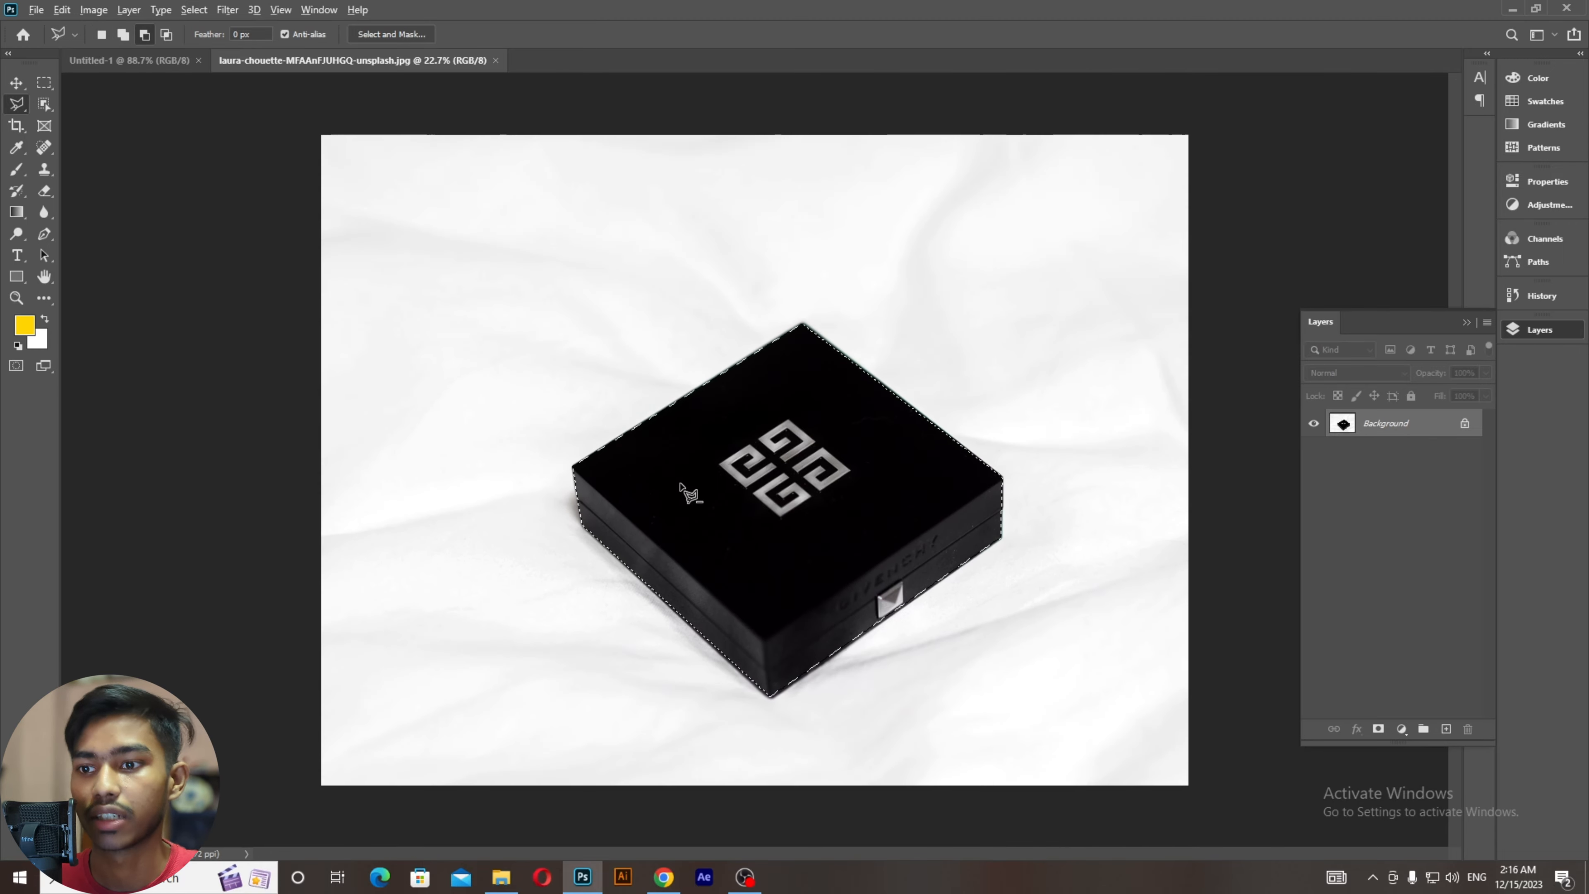
pyautogui.scroll(2, 688, 501)
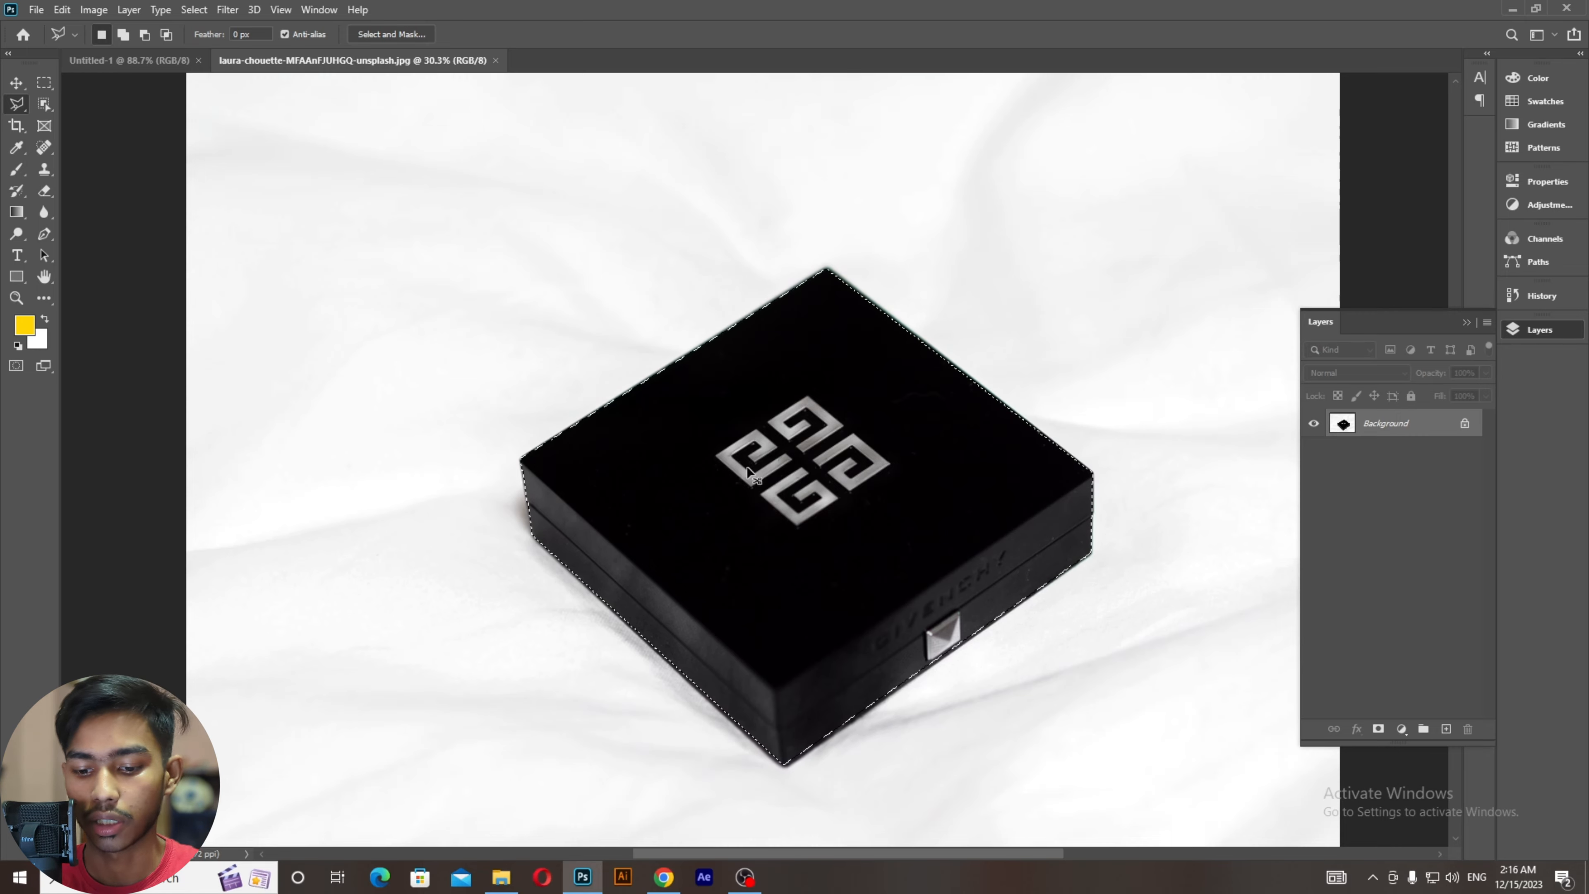
# Step: Copy the box onto Layer 1, toggle Background's visibility to check it, and reload Layer 1 as a selection
pyautogui.hotkey('ctrl', 'j')
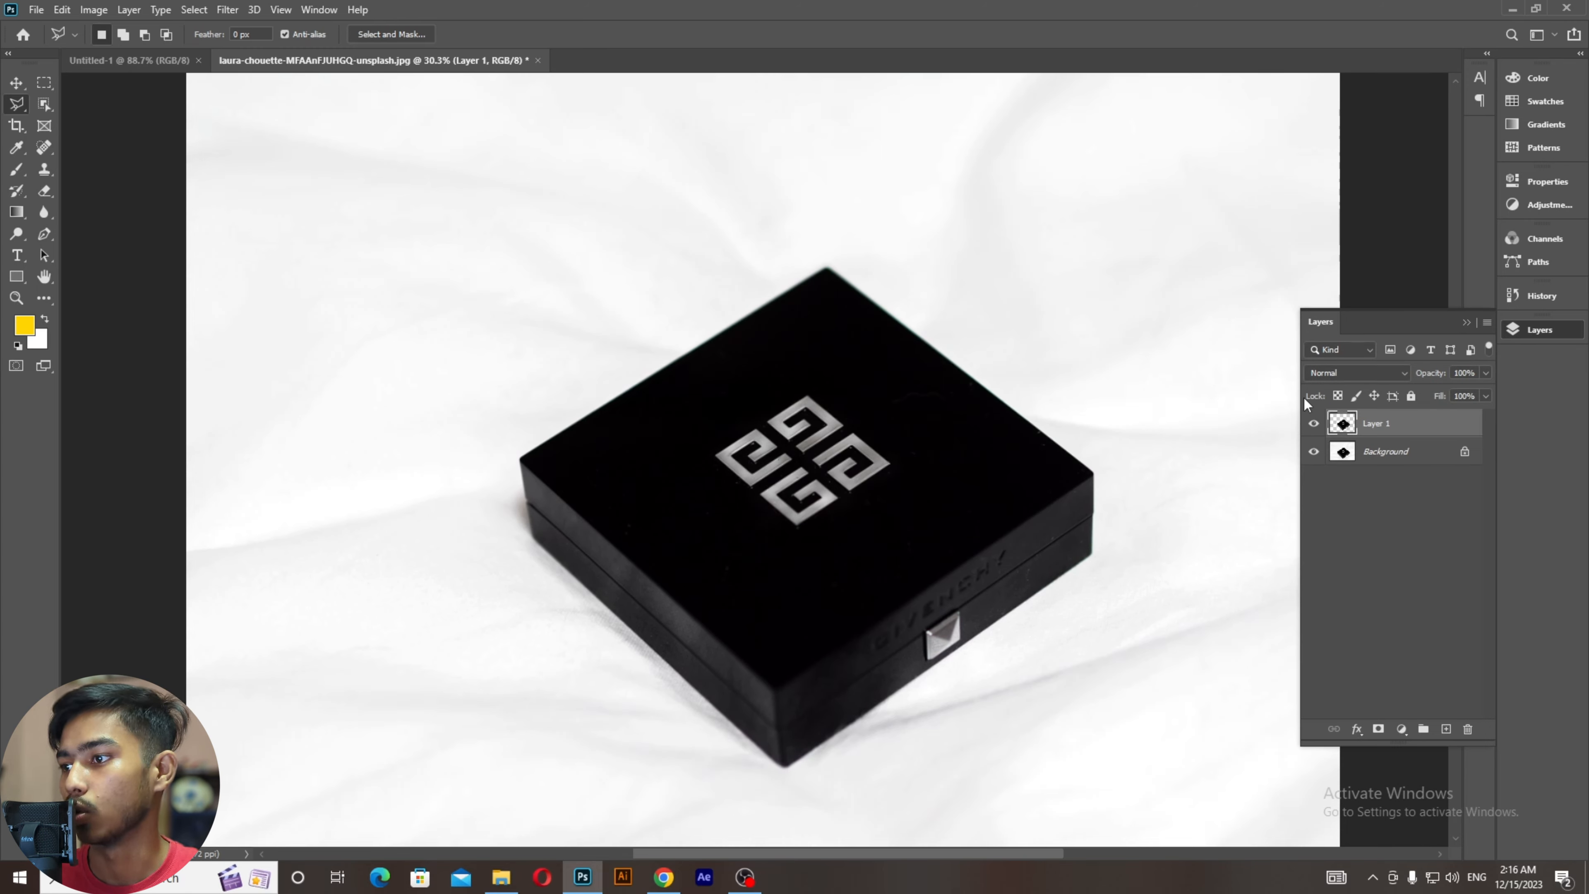
pyautogui.click(1314, 452)
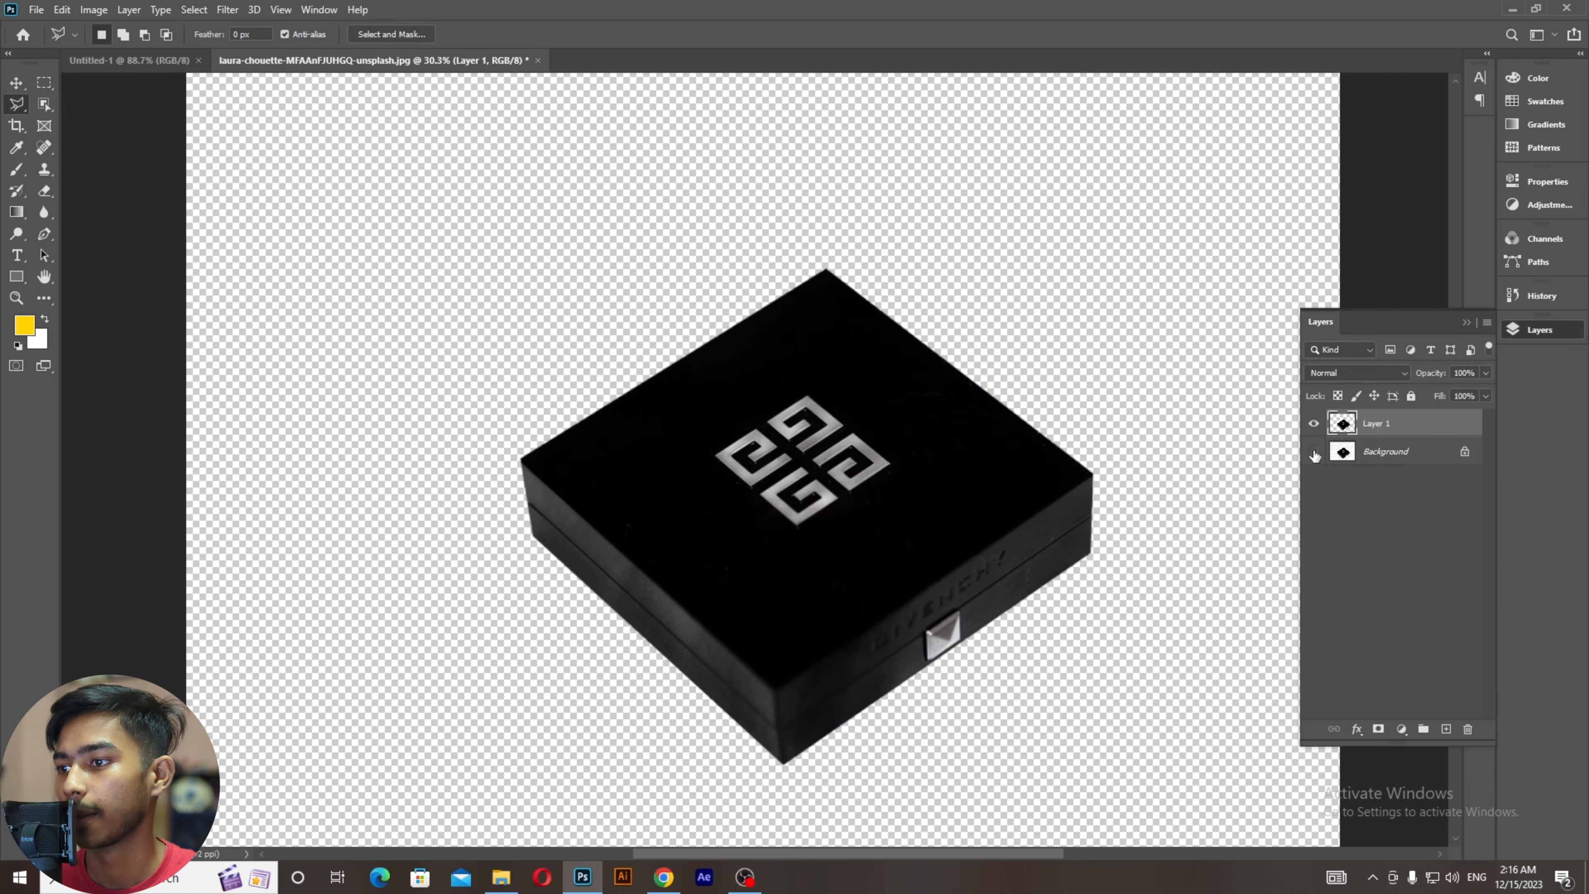
pyautogui.scroll(-1, 828, 486)
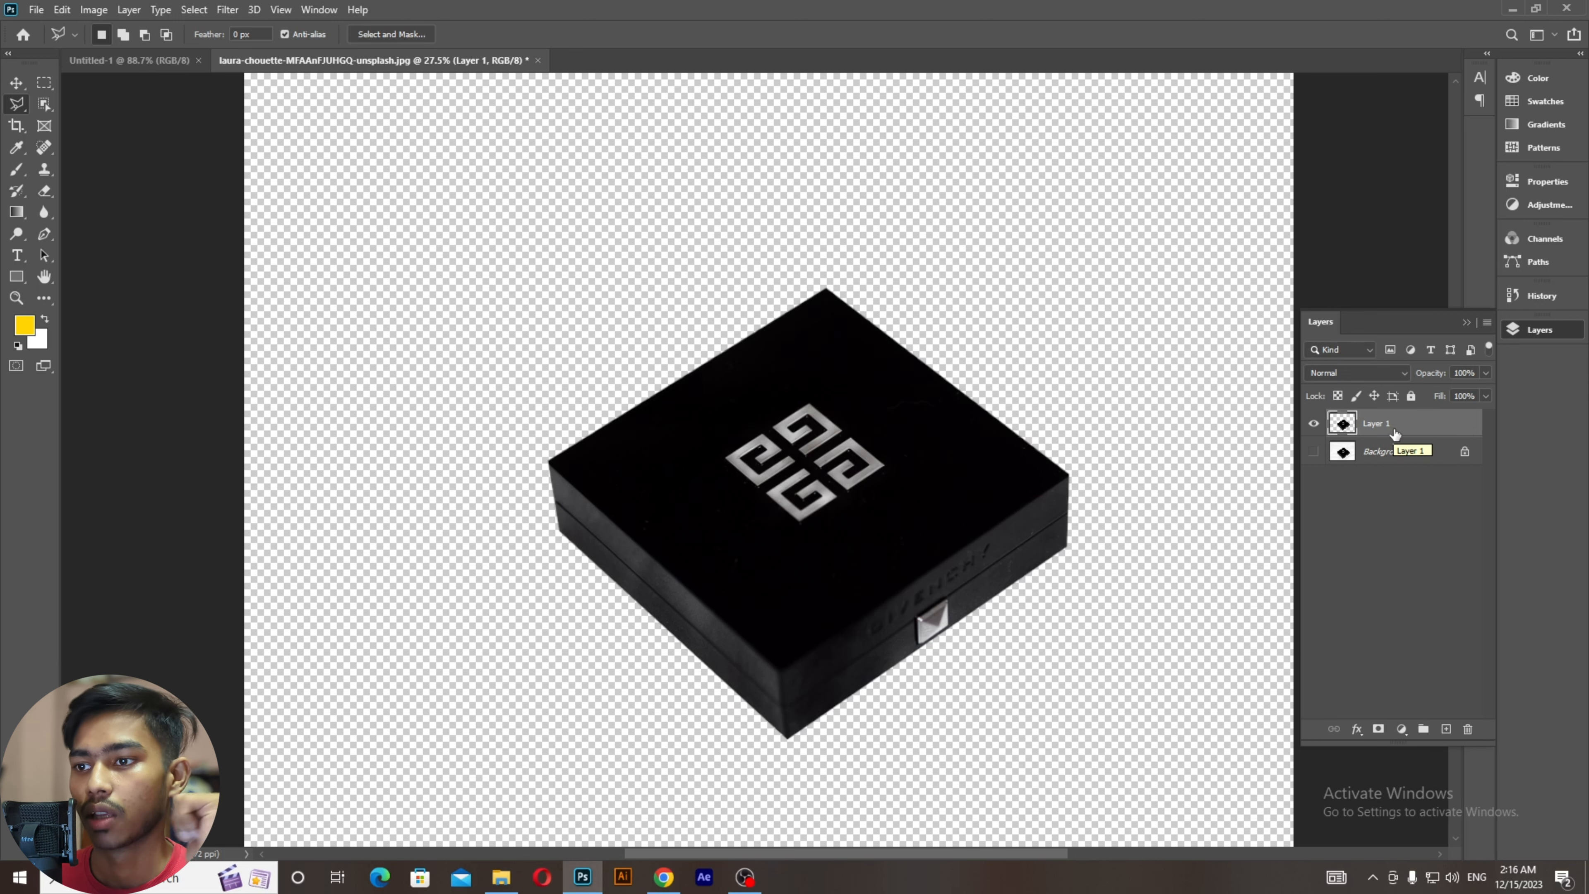
pyautogui.click(1314, 451)
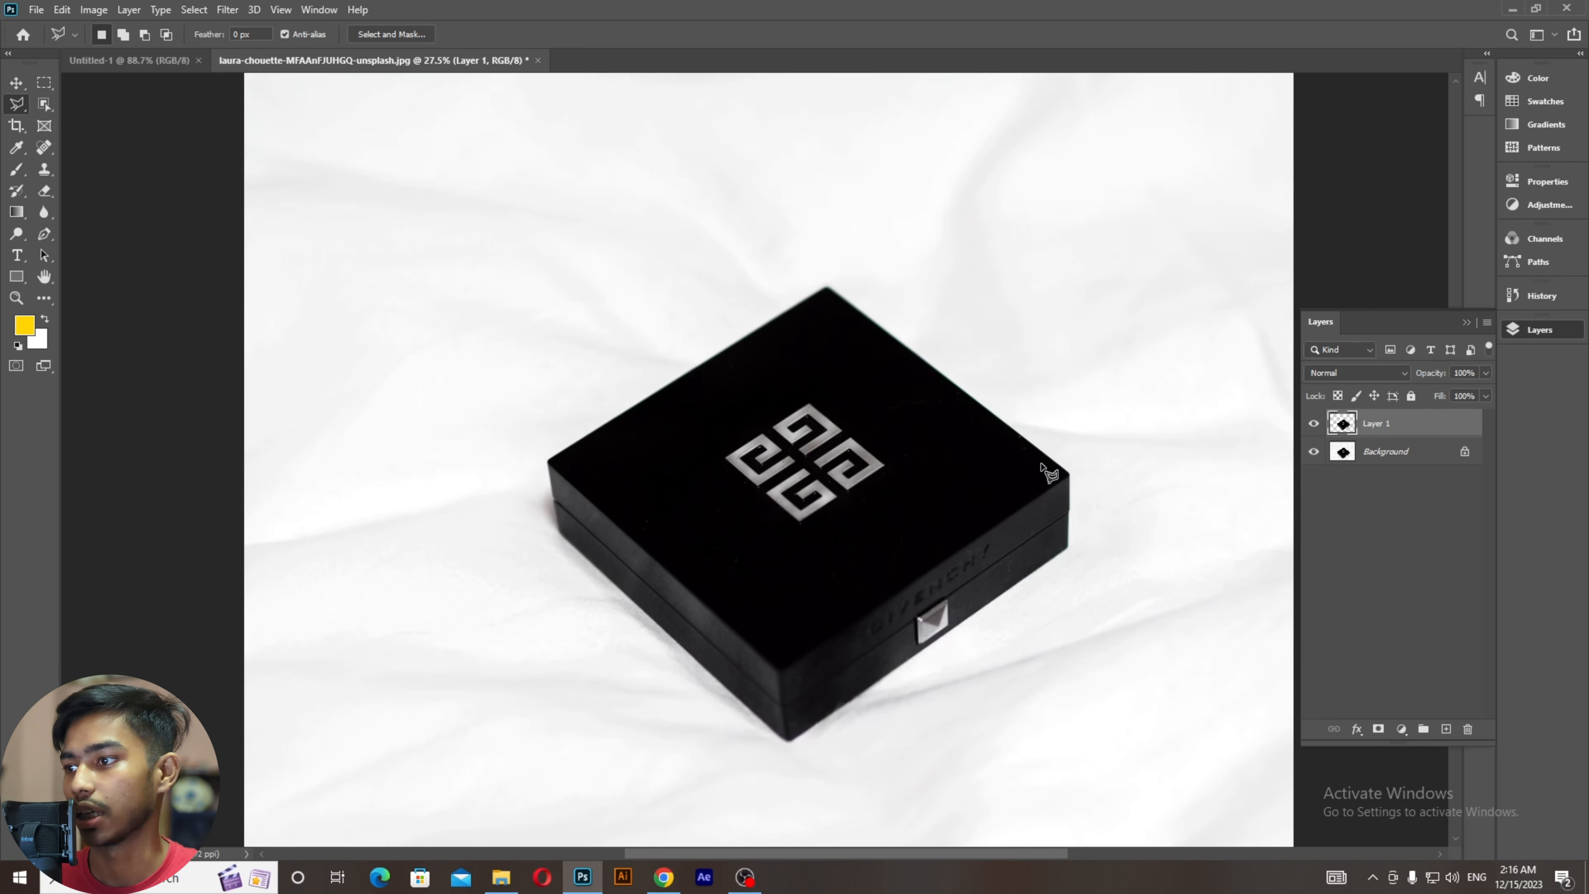
pyautogui.keyDown('ctrl'); pyautogui.click(1350, 427); pyautogui.keyUp('ctrl')
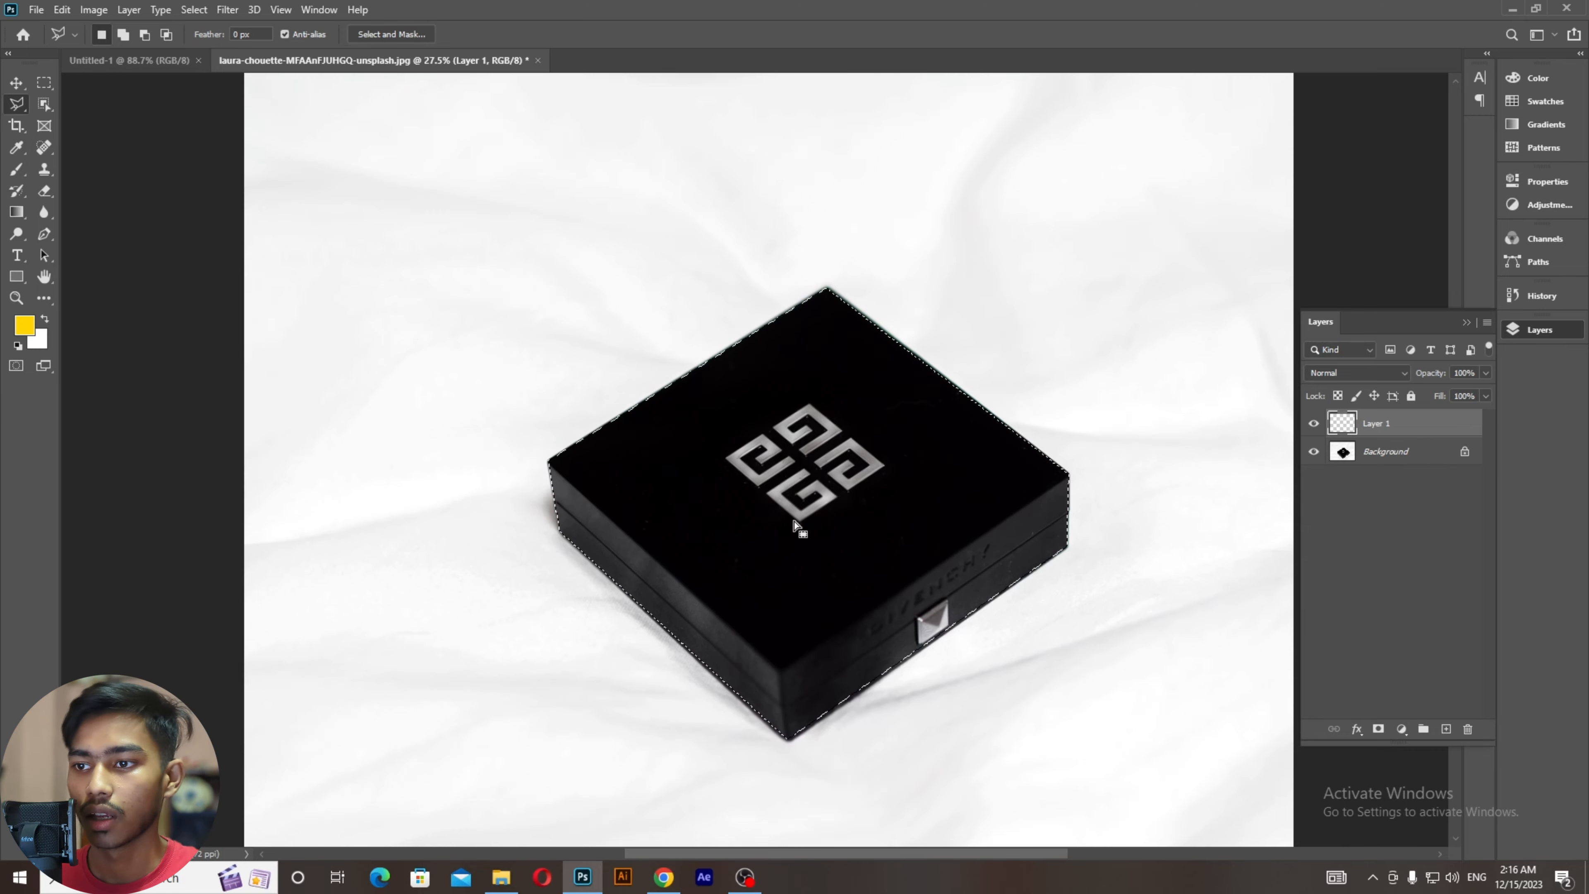
# Step: Clear the box pixels from Layer 1, try Layer Via Copy, and undo the stray layer deletions
pyautogui.press('Delete')
pyautogui.rightClick(788, 476)
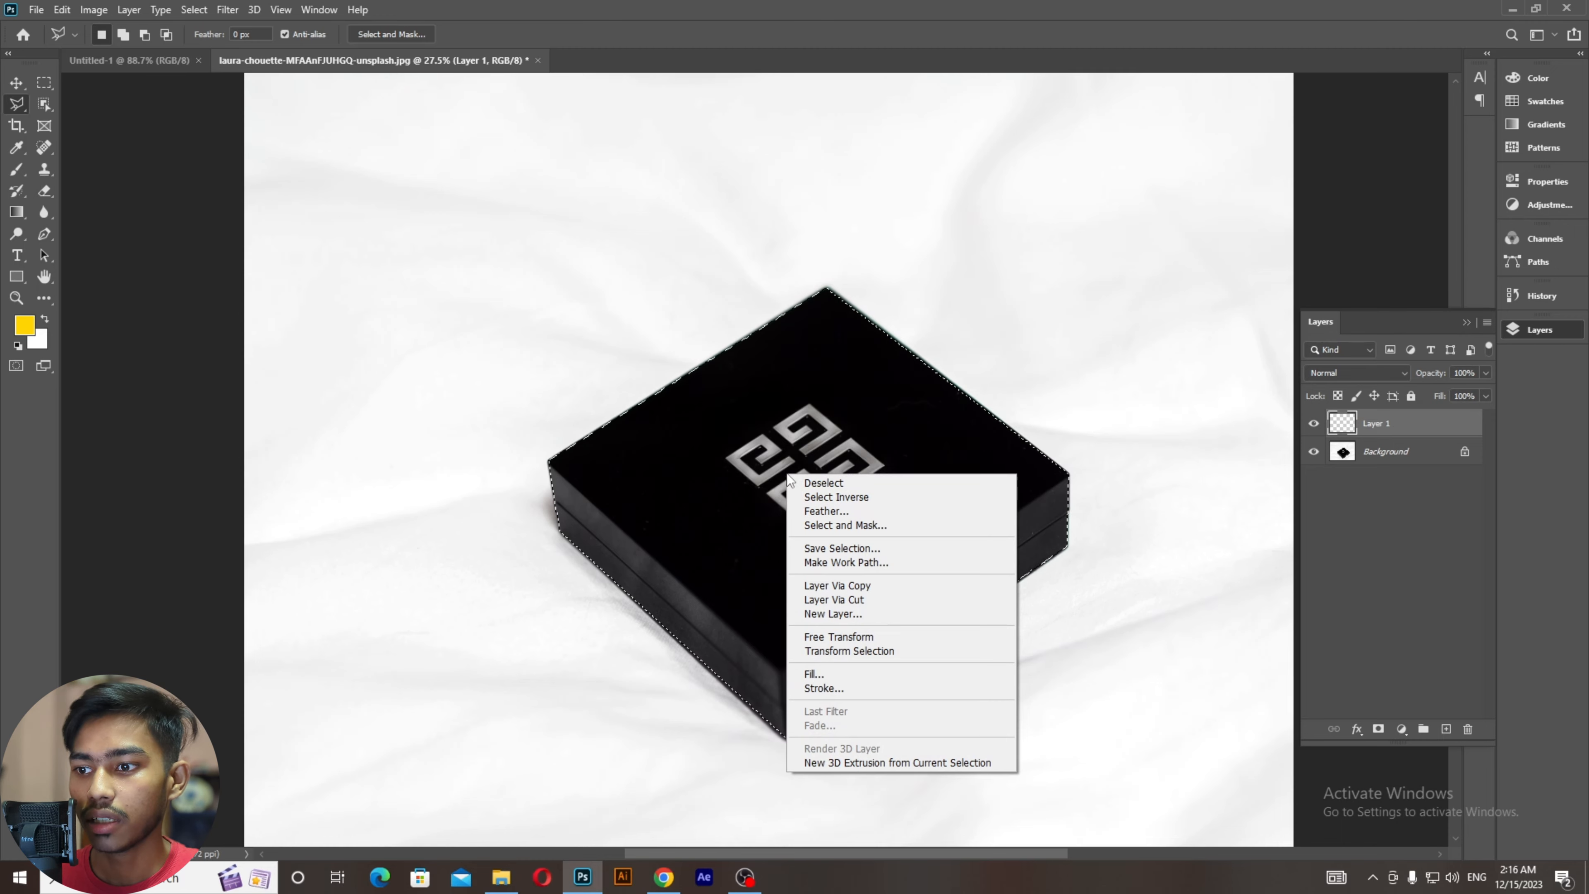
pyautogui.click(839, 587)
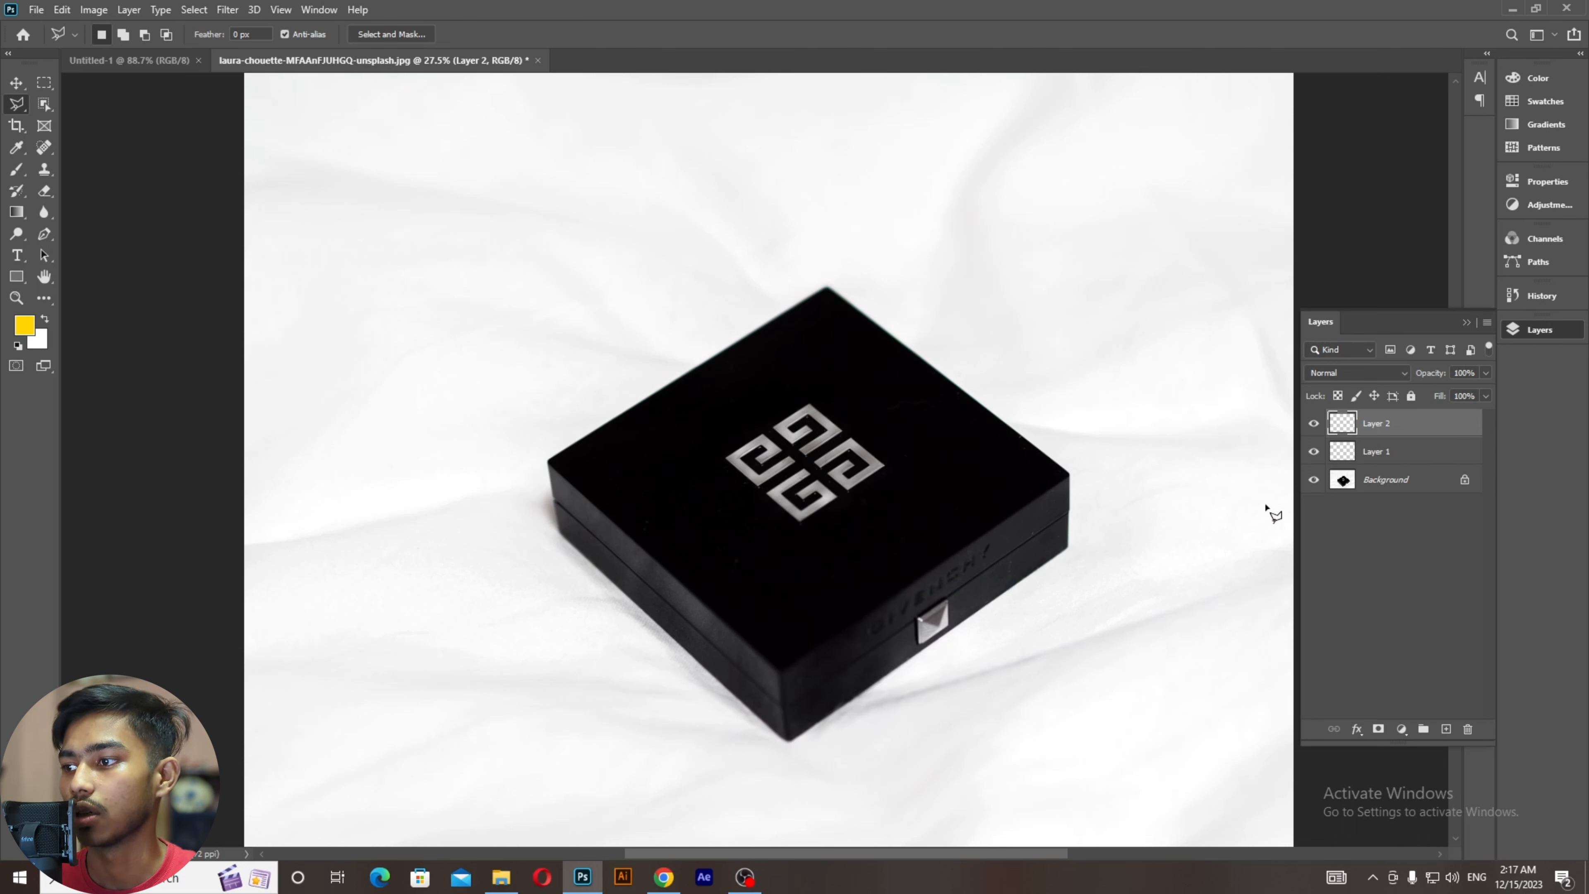
pyautogui.click(1359, 486)
pyautogui.click(1368, 452)
pyautogui.click(1370, 492)
pyautogui.click(1377, 432)
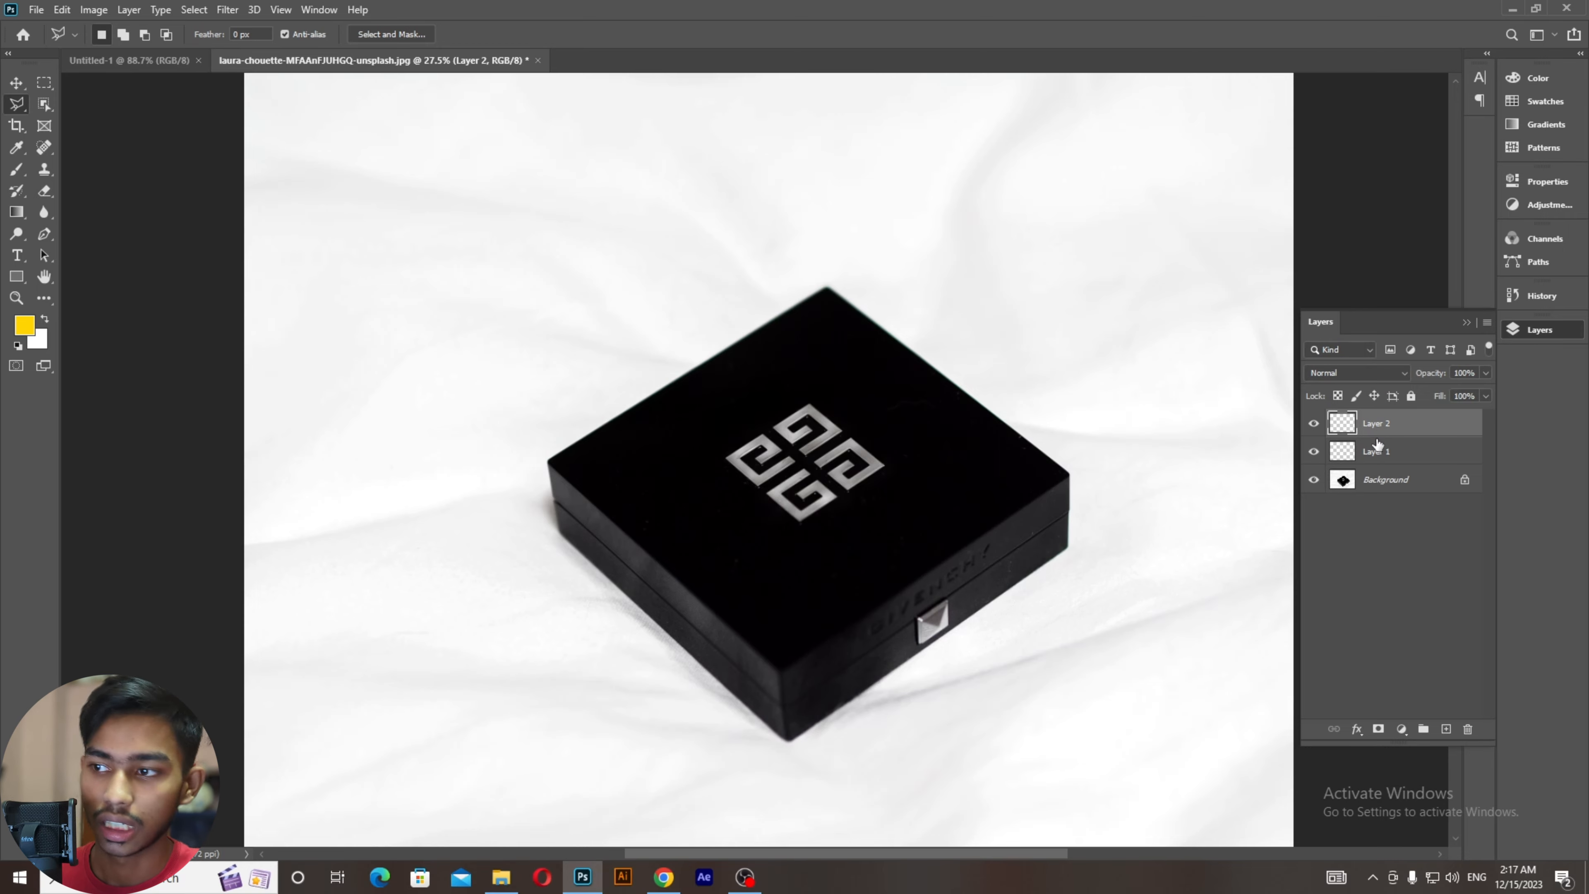
pyautogui.press('Delete')
pyautogui.press('Delete')
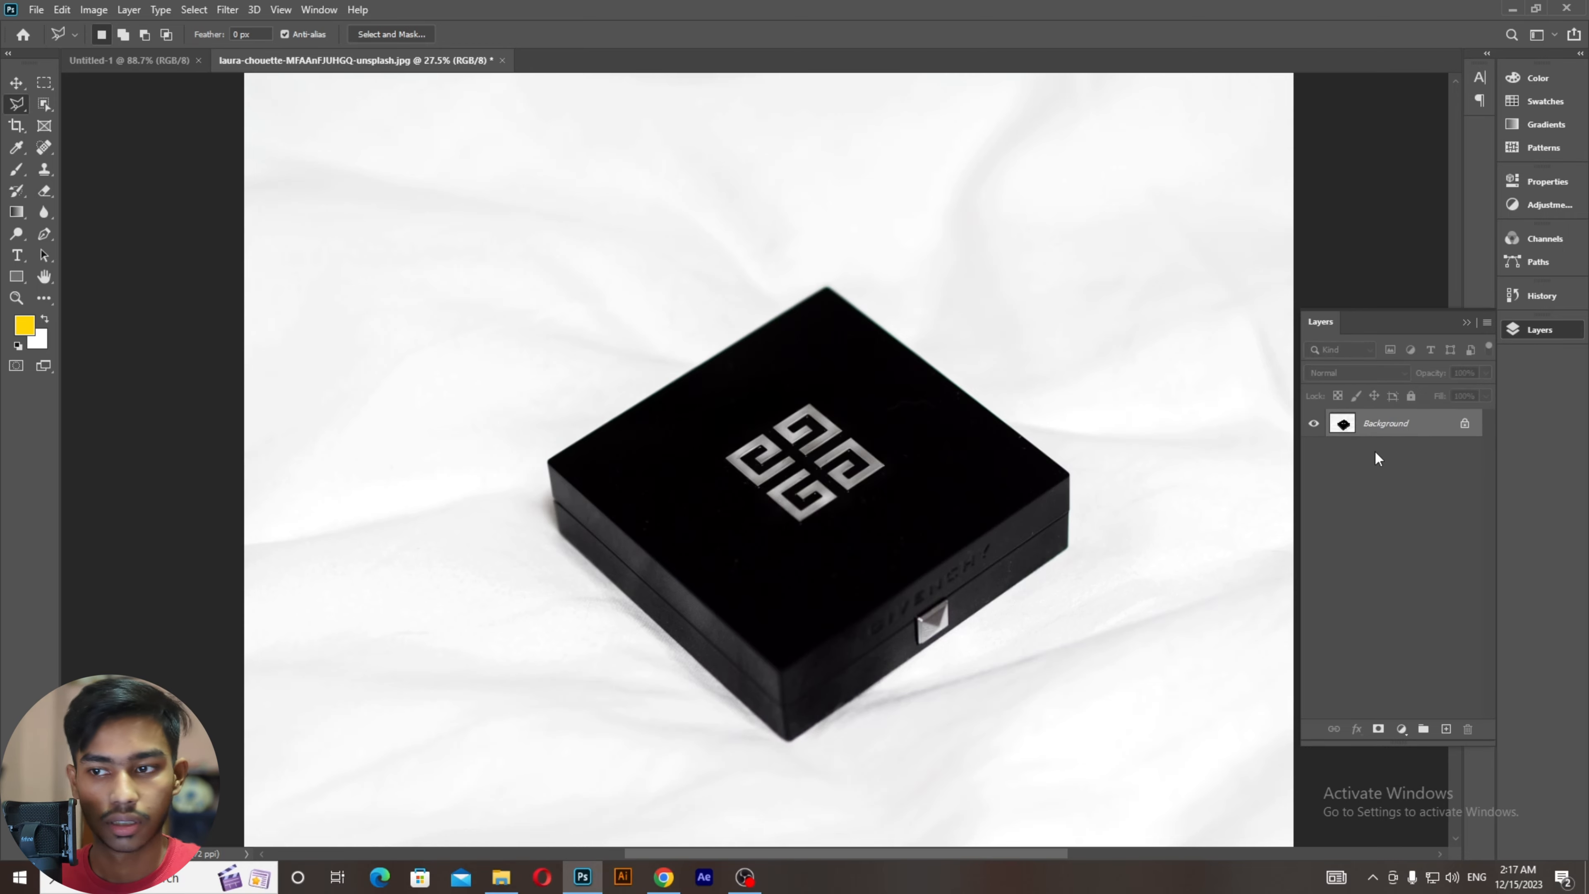
pyautogui.hotkey('ctrl', 'z')
pyautogui.hotkey('ctrl', 'z')
pyautogui.hotkey('ctrl', 'z')
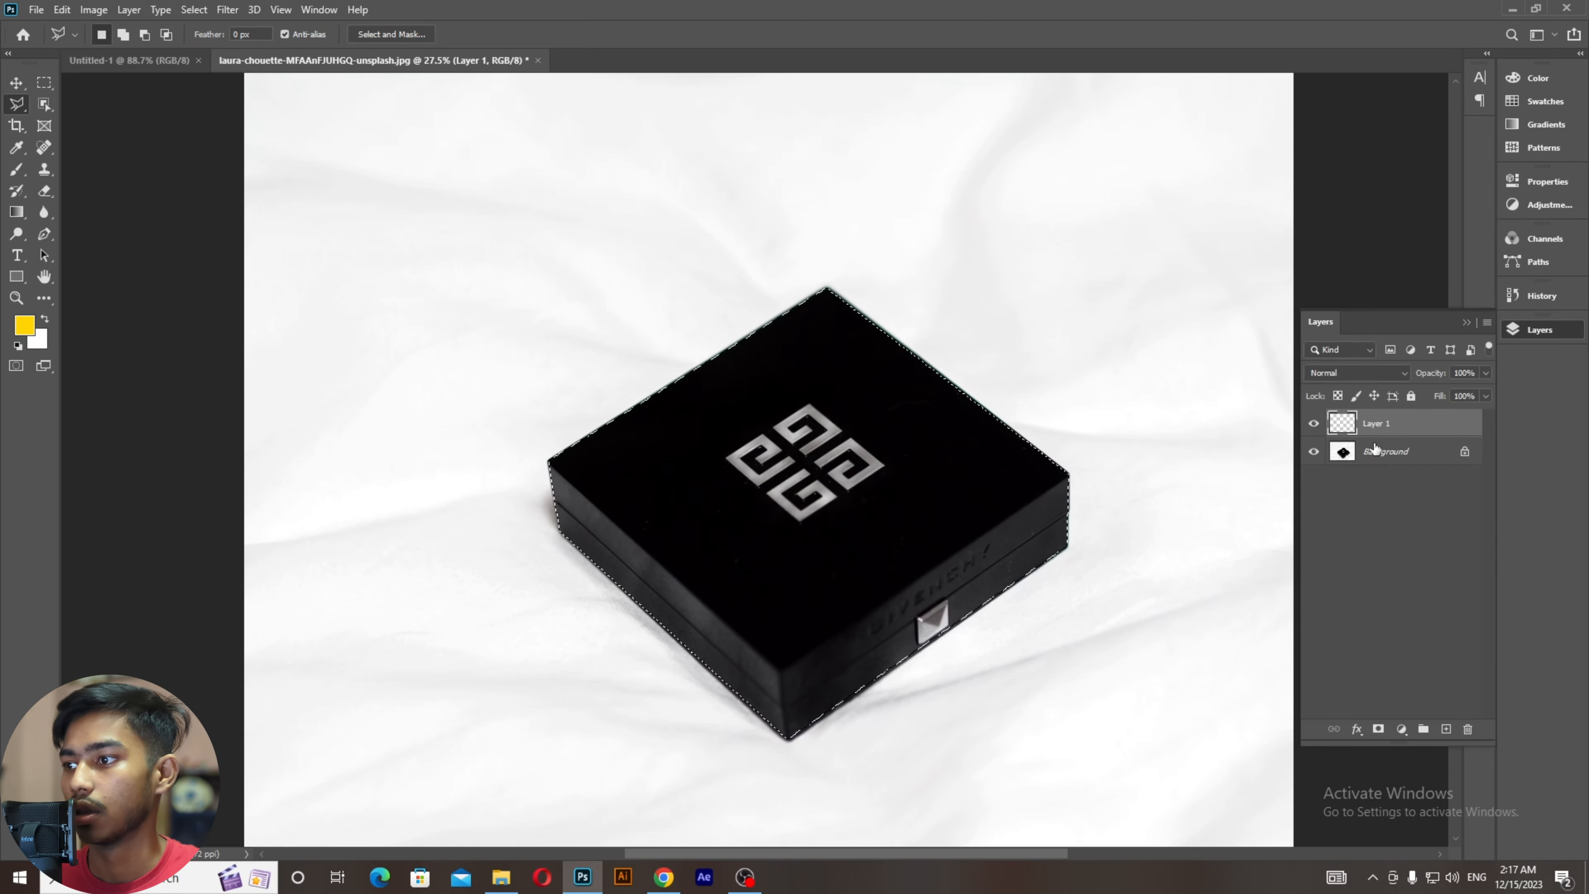
# Step: Copy the box from Background onto a new Layer 2 and hide Background
pyautogui.click(1380, 453)
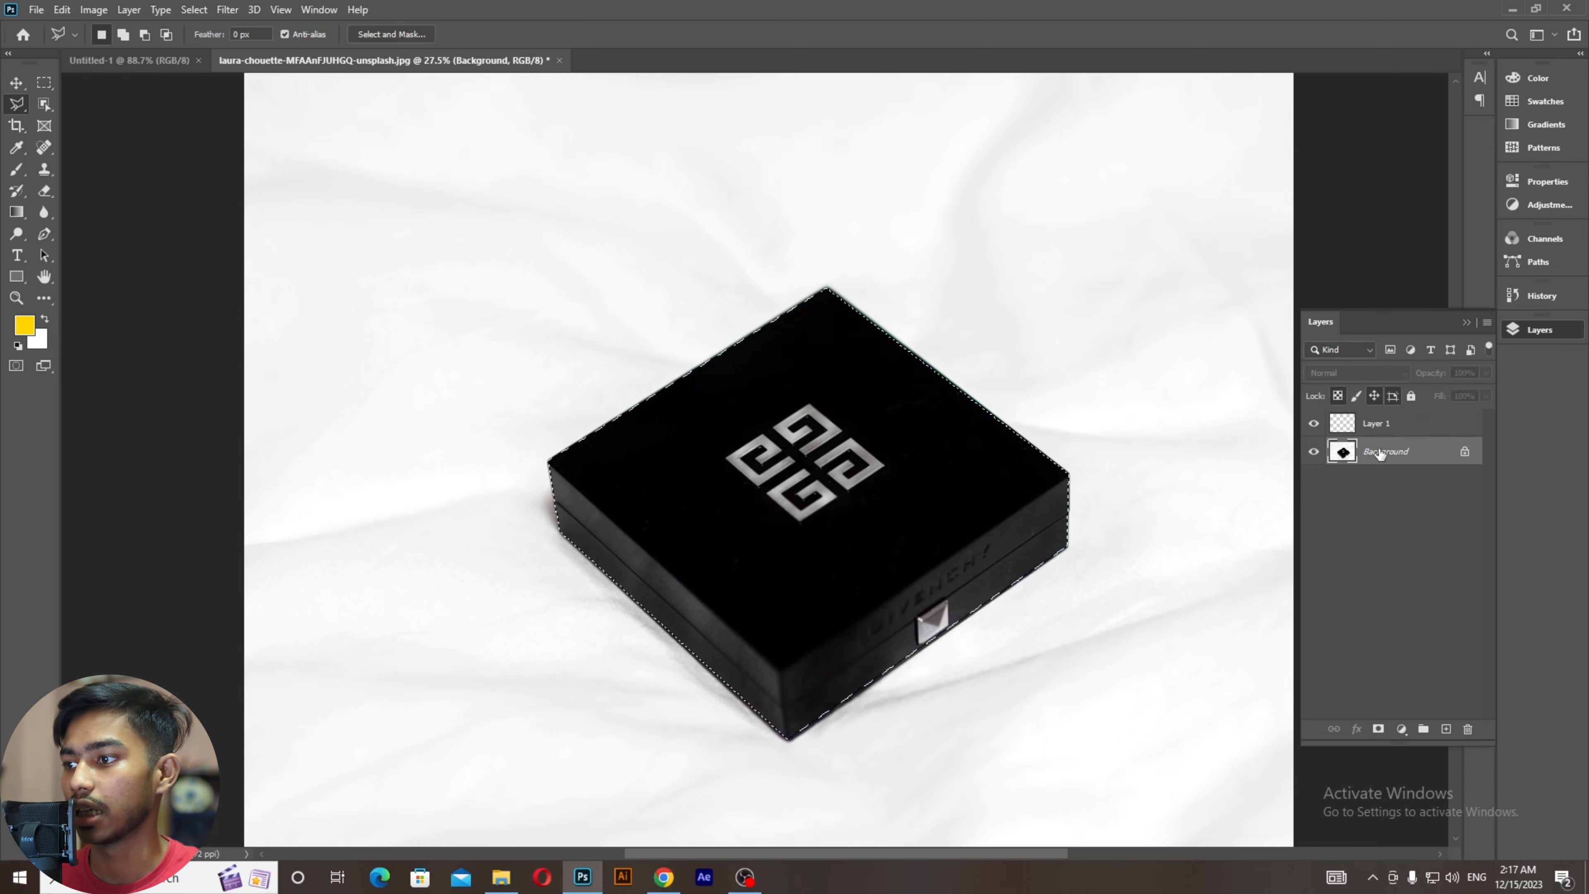
pyautogui.rightClick(774, 424)
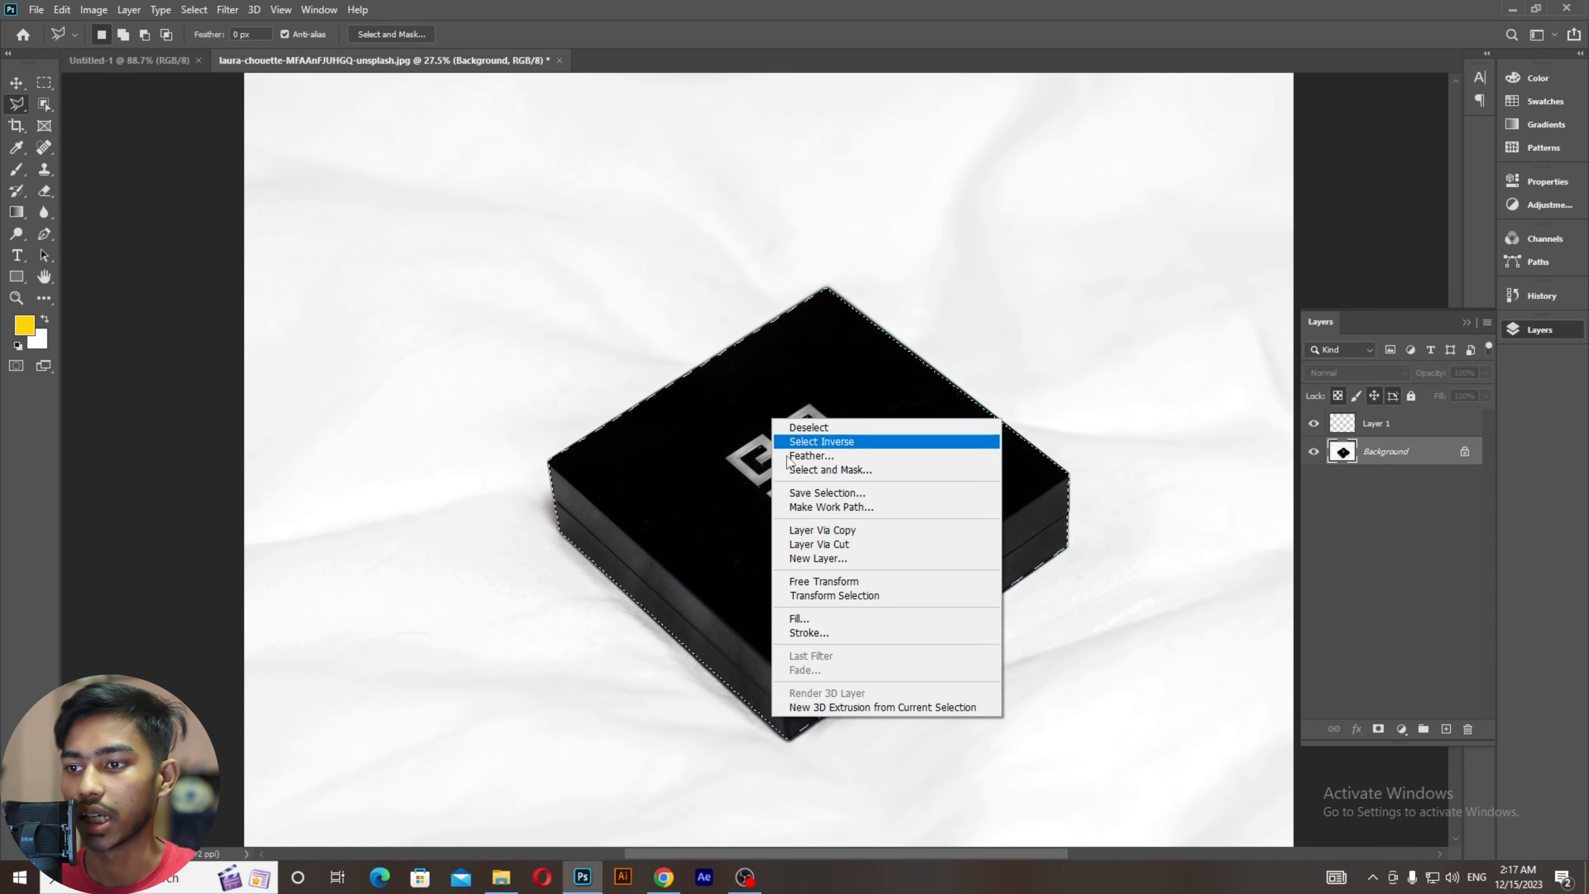
pyautogui.click(824, 531)
pyautogui.click(1313, 480)
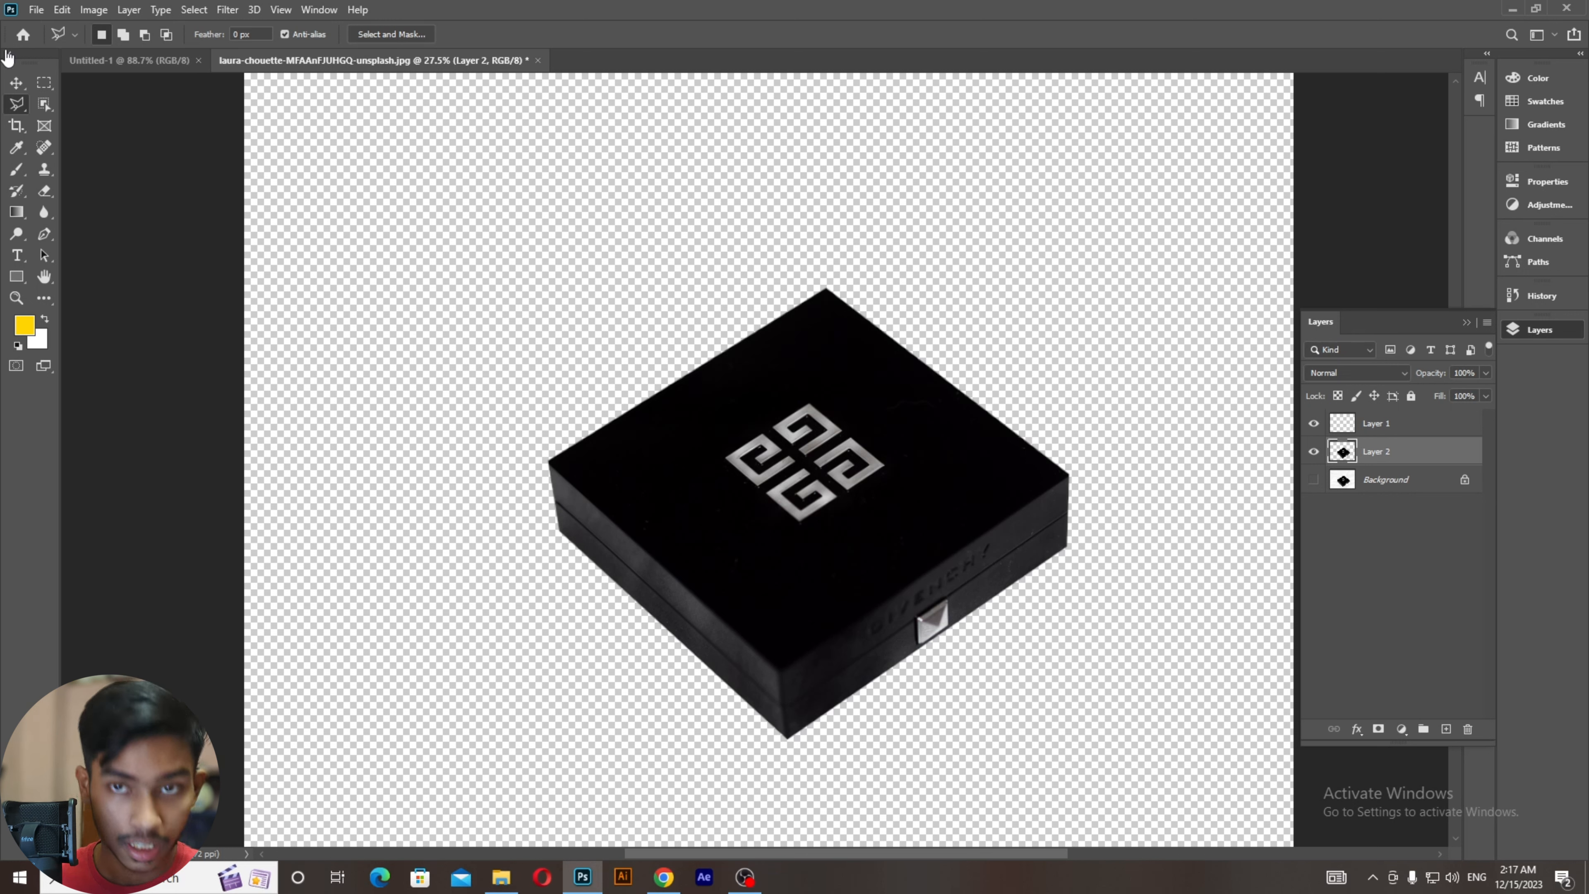
# Step: Choose the Magnetic Lasso Tool from the lasso flyout, then pick the Move tool
pyautogui.rightClick(16, 104)
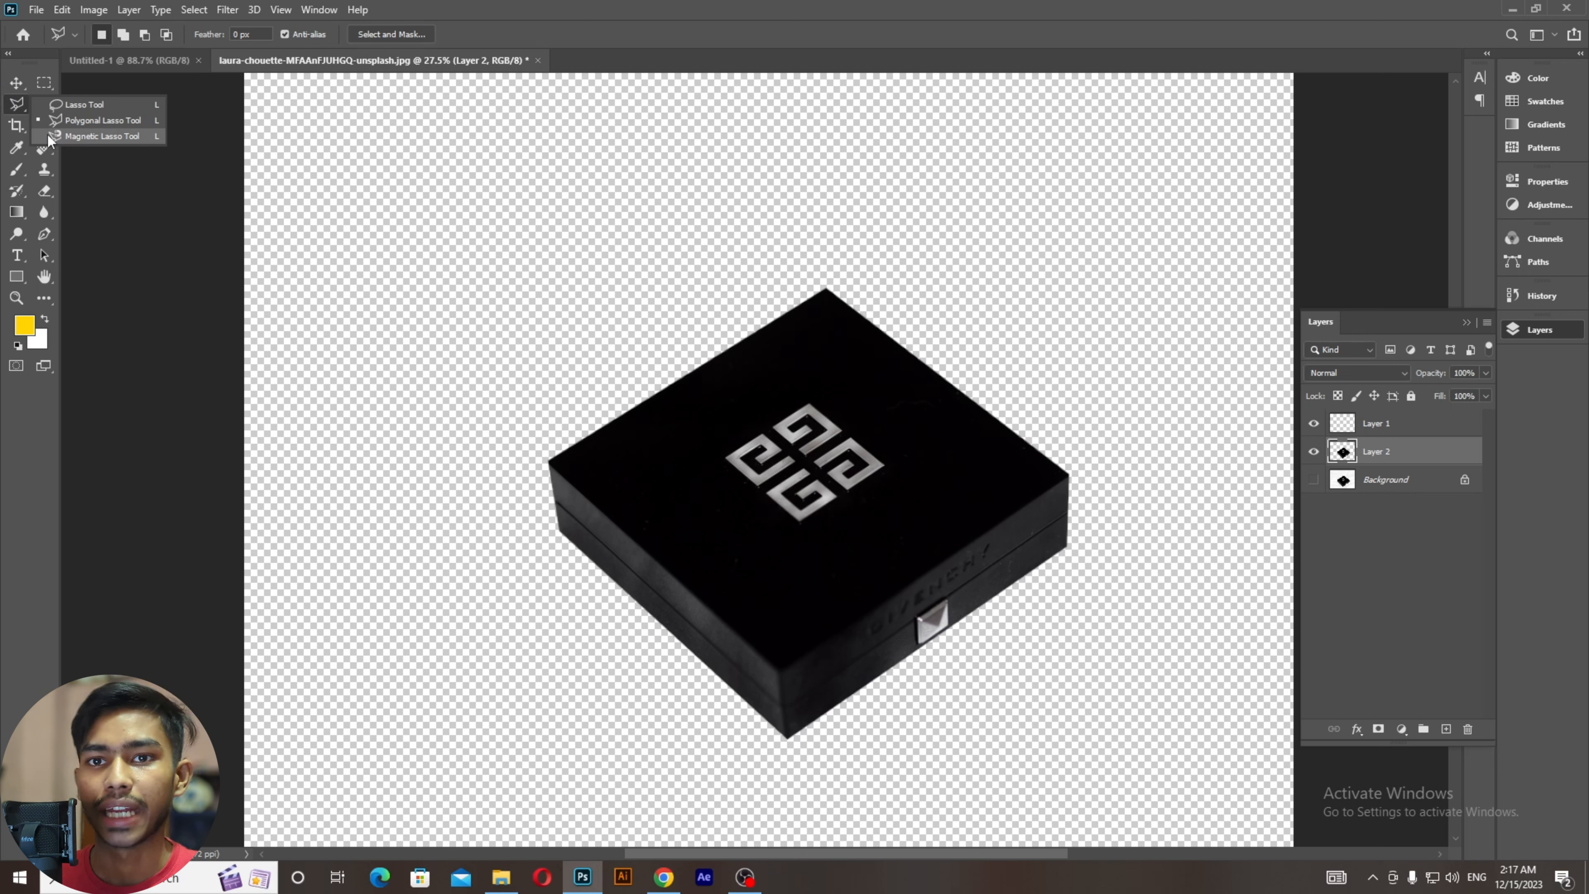
pyautogui.click(75, 136)
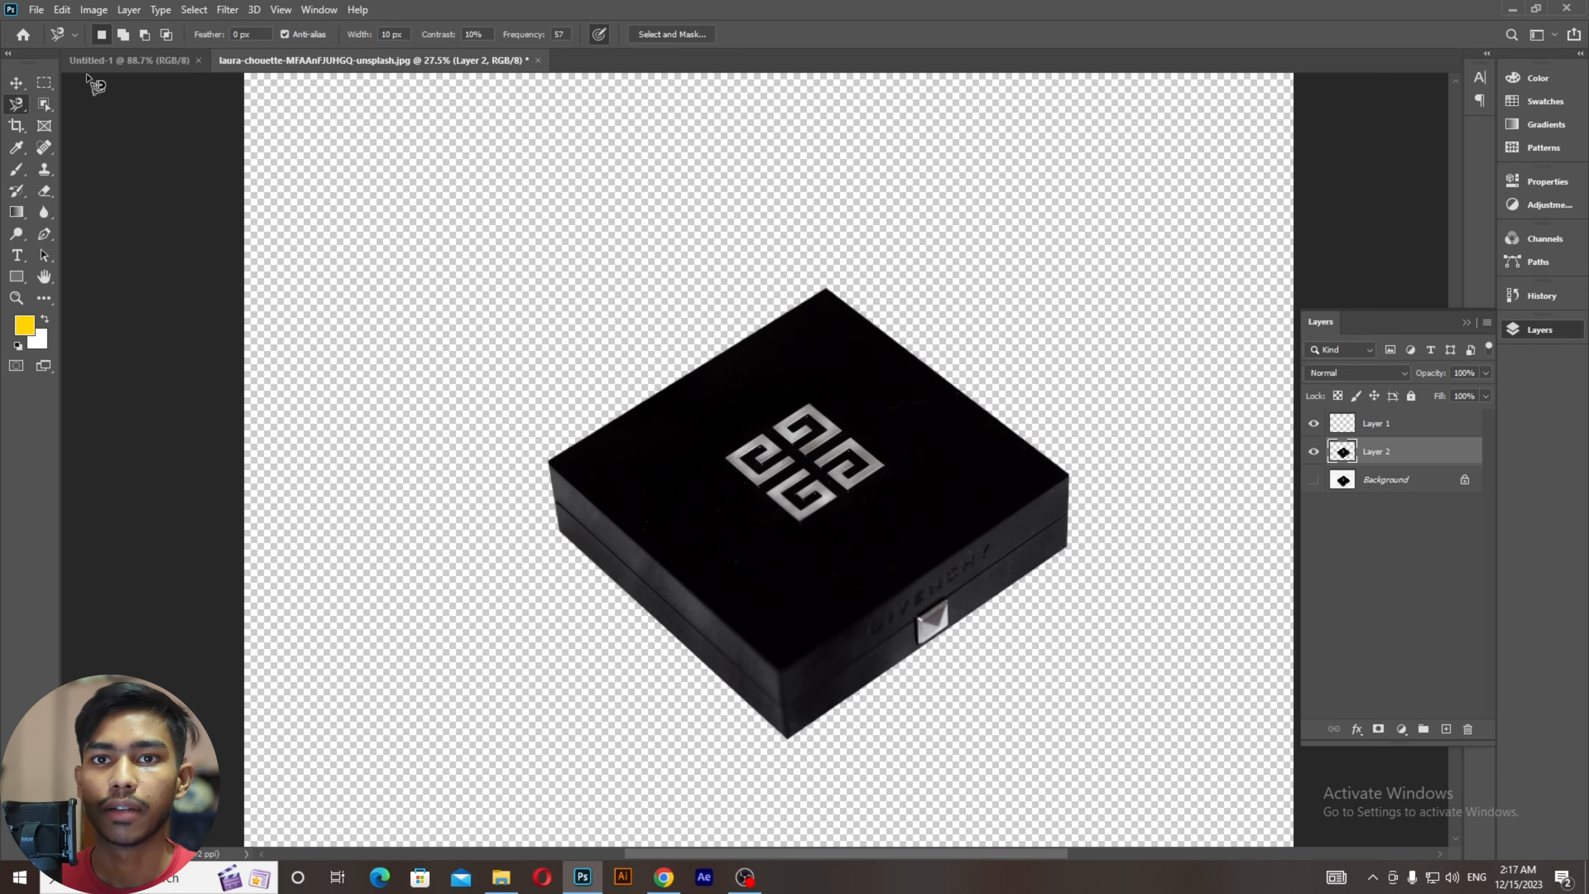
pyautogui.click(17, 82)
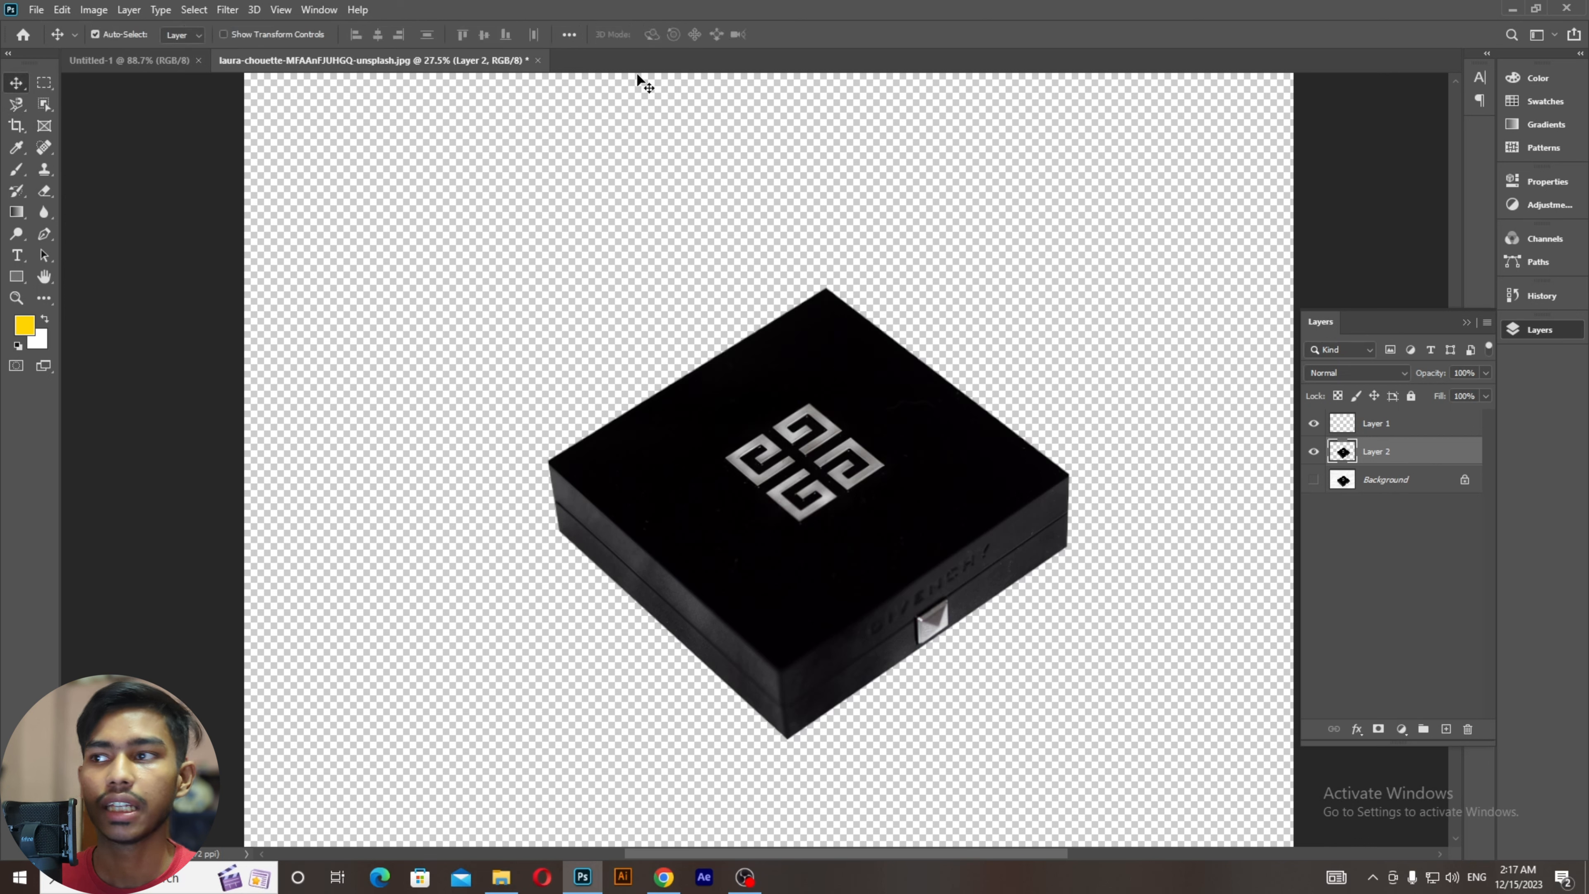
# Step: Open the apple photo 736ff8e4d4.jpg in Photoshop by dragging it from the desktop
pyautogui.click(1511, 11)
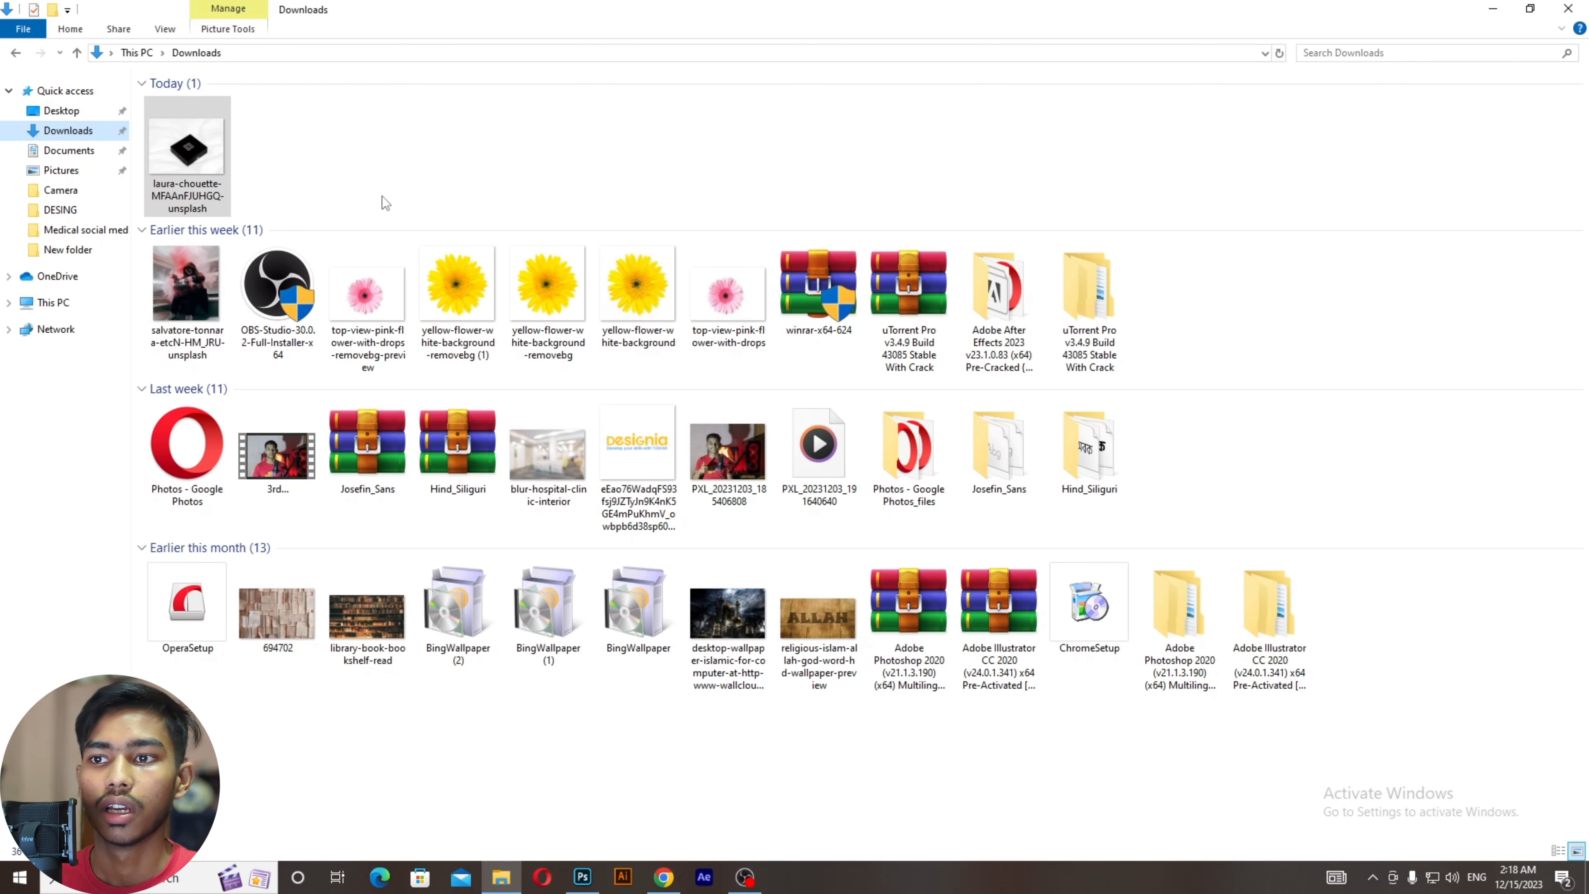
pyautogui.click(1571, 8)
pyautogui.click(39, 304)
pyautogui.moveTo(39, 304); pyautogui.dragTo(879, 40)
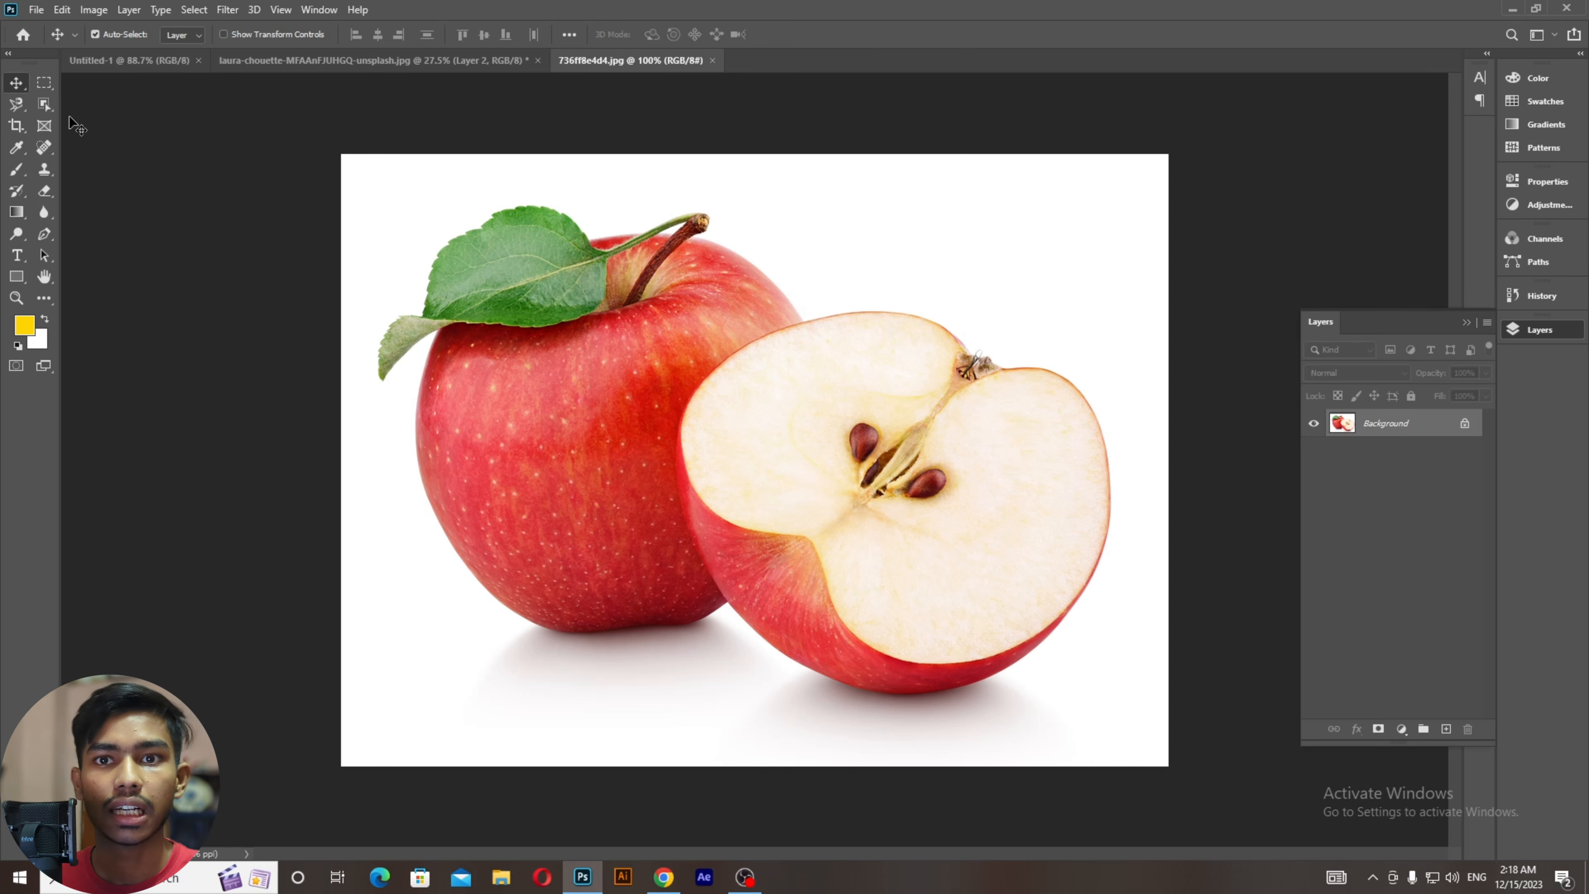
# Step: Pick the Magnetic Lasso, zoom in, and trace the apple's left side down to its bottom edge
pyautogui.moveTo(21, 115); pyautogui.dragTo(78, 136)
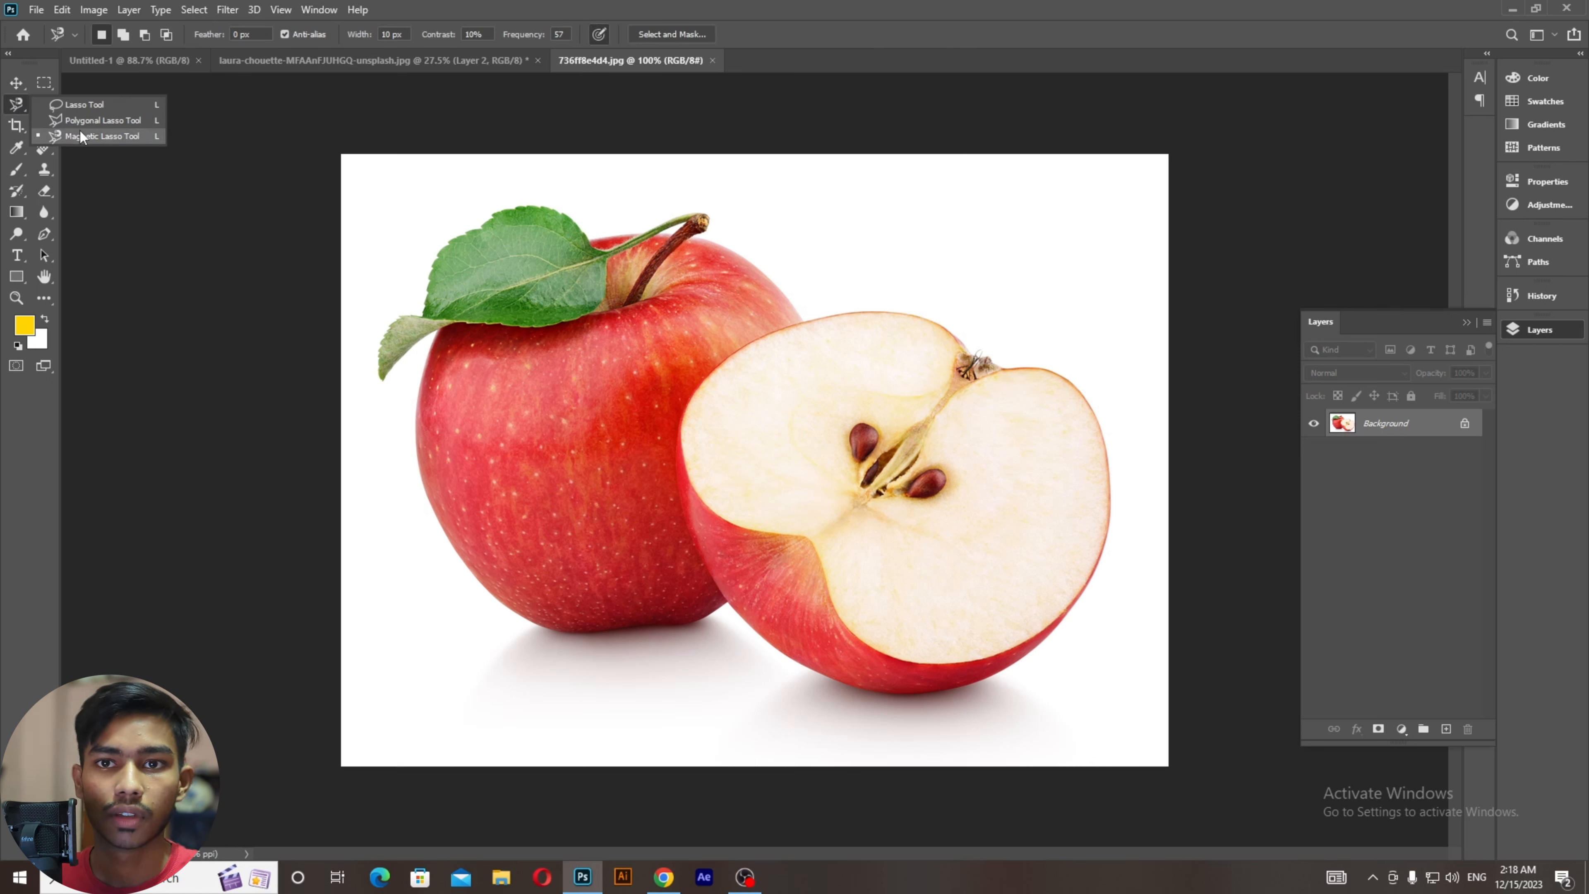
pyautogui.click(81, 136)
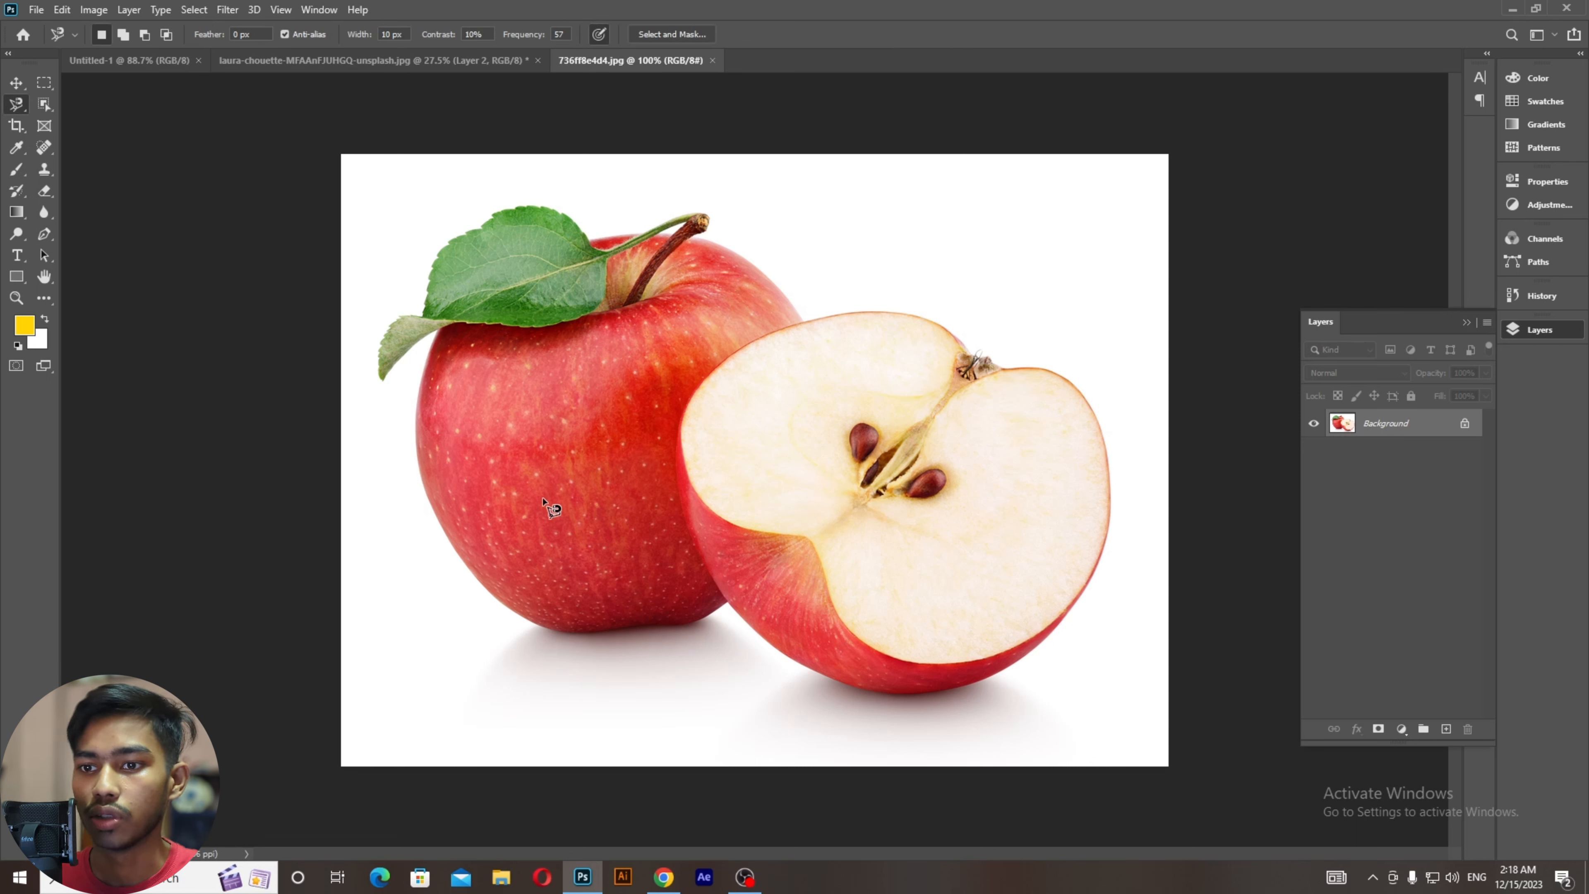
pyautogui.scroll(5, 438, 426)
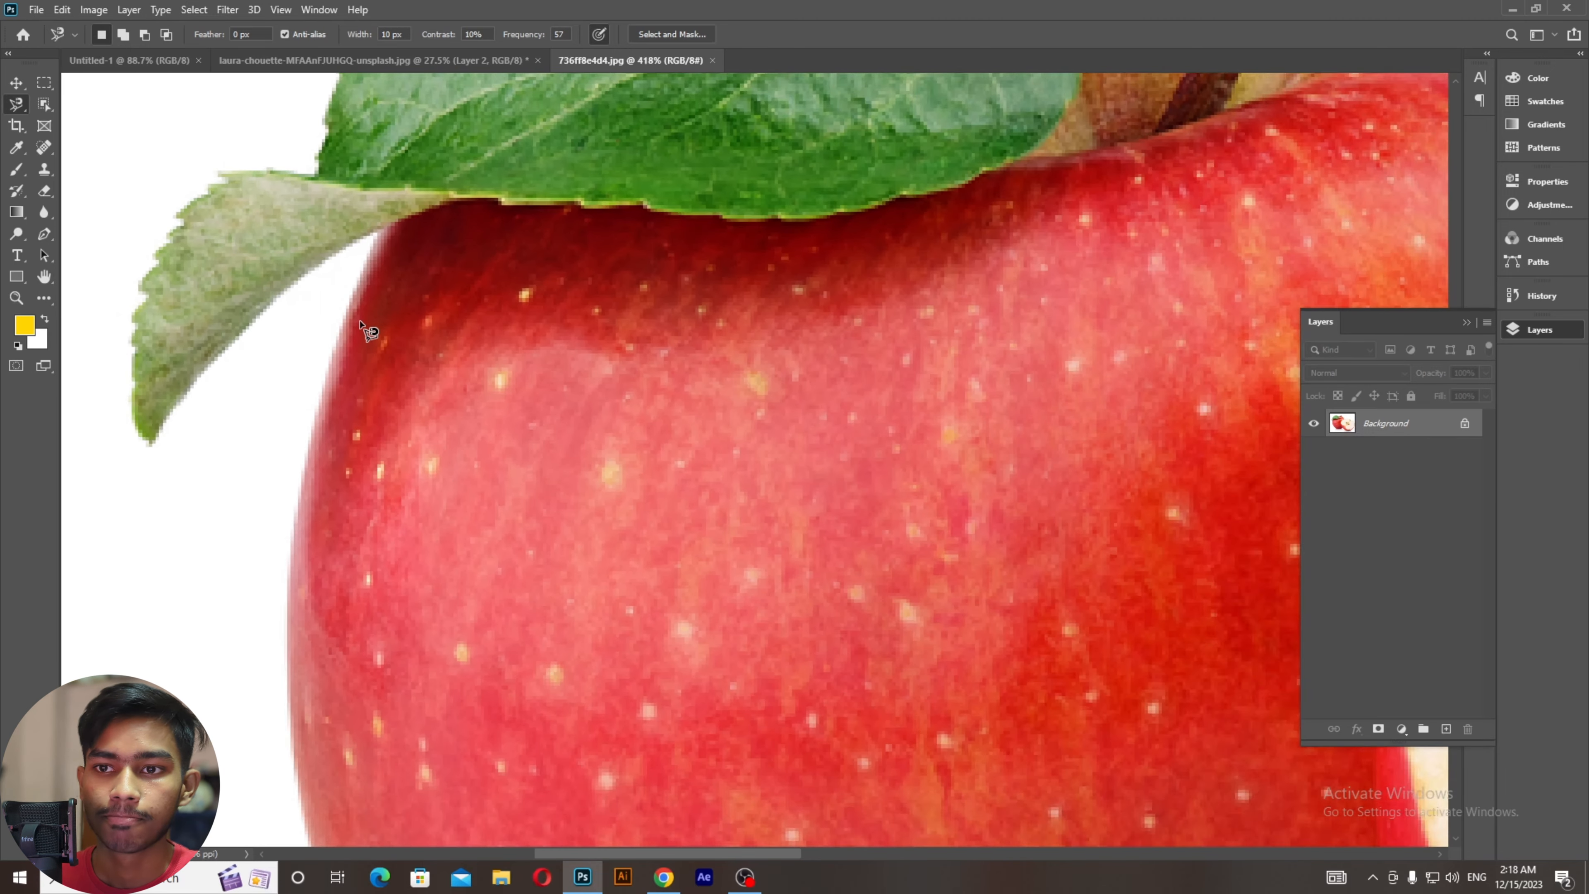
pyautogui.scroll(1, 361, 323)
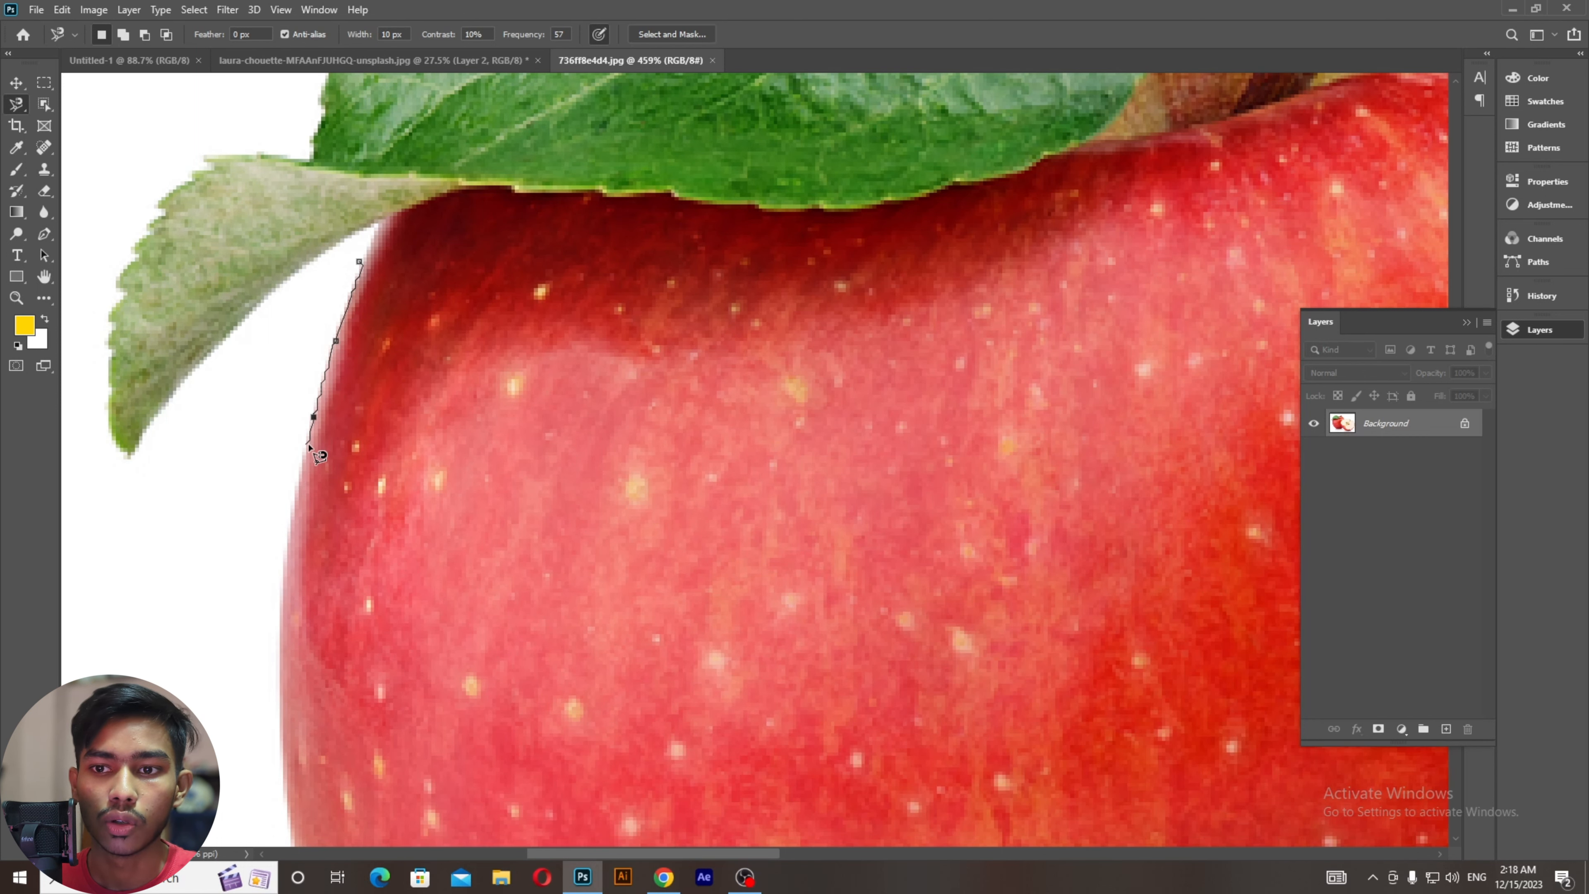
pyautogui.moveTo(307, 446); pyautogui.dragTo(329, 169)
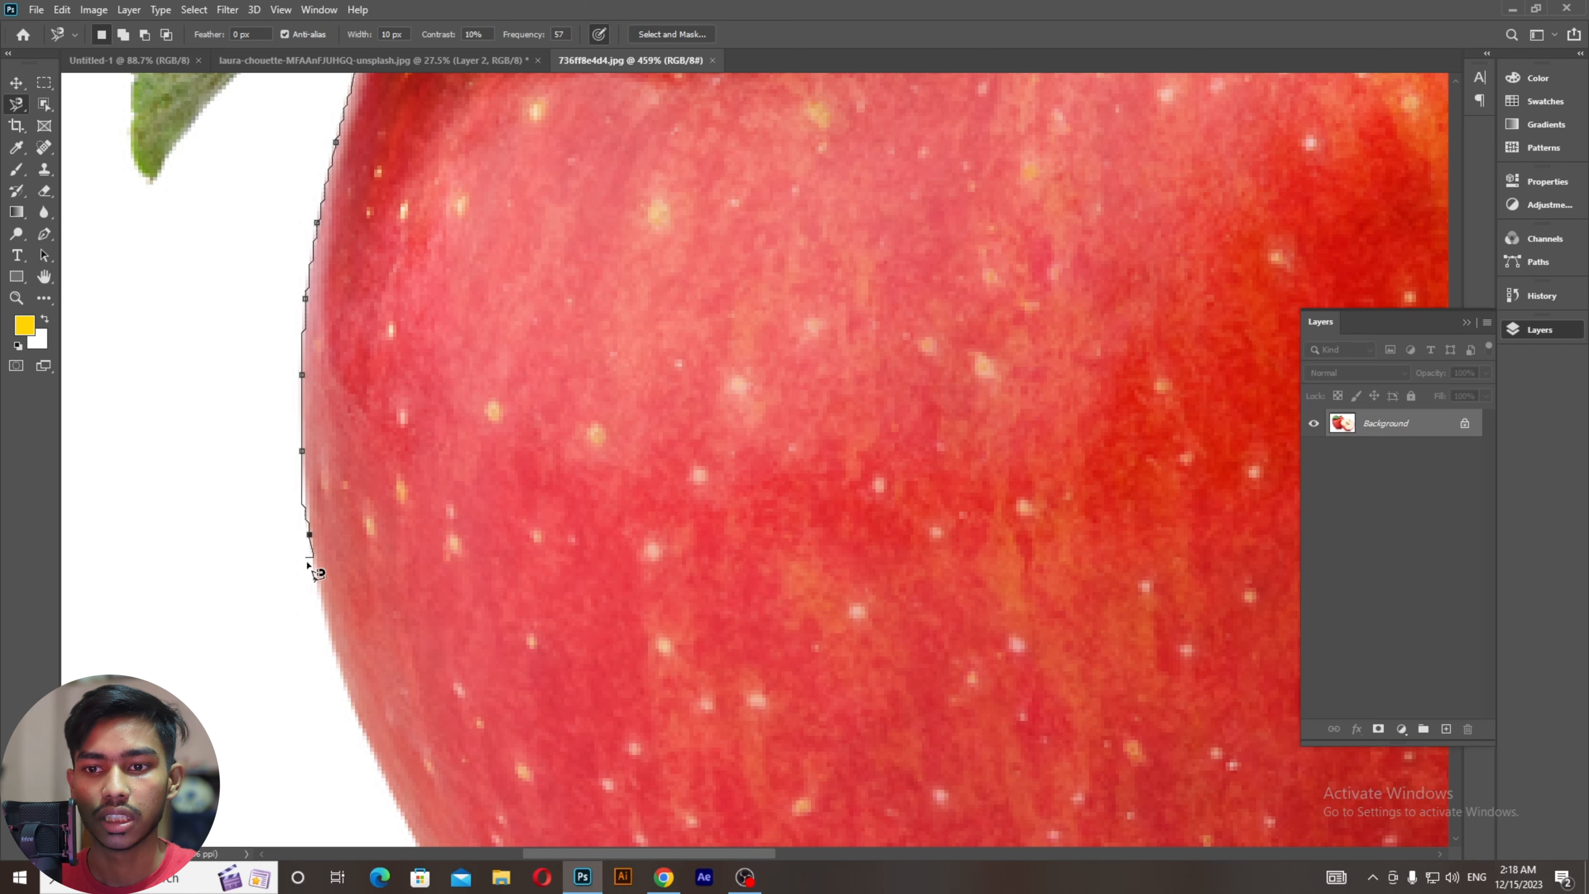
pyautogui.moveTo(316, 584); pyautogui.dragTo(233, 298)
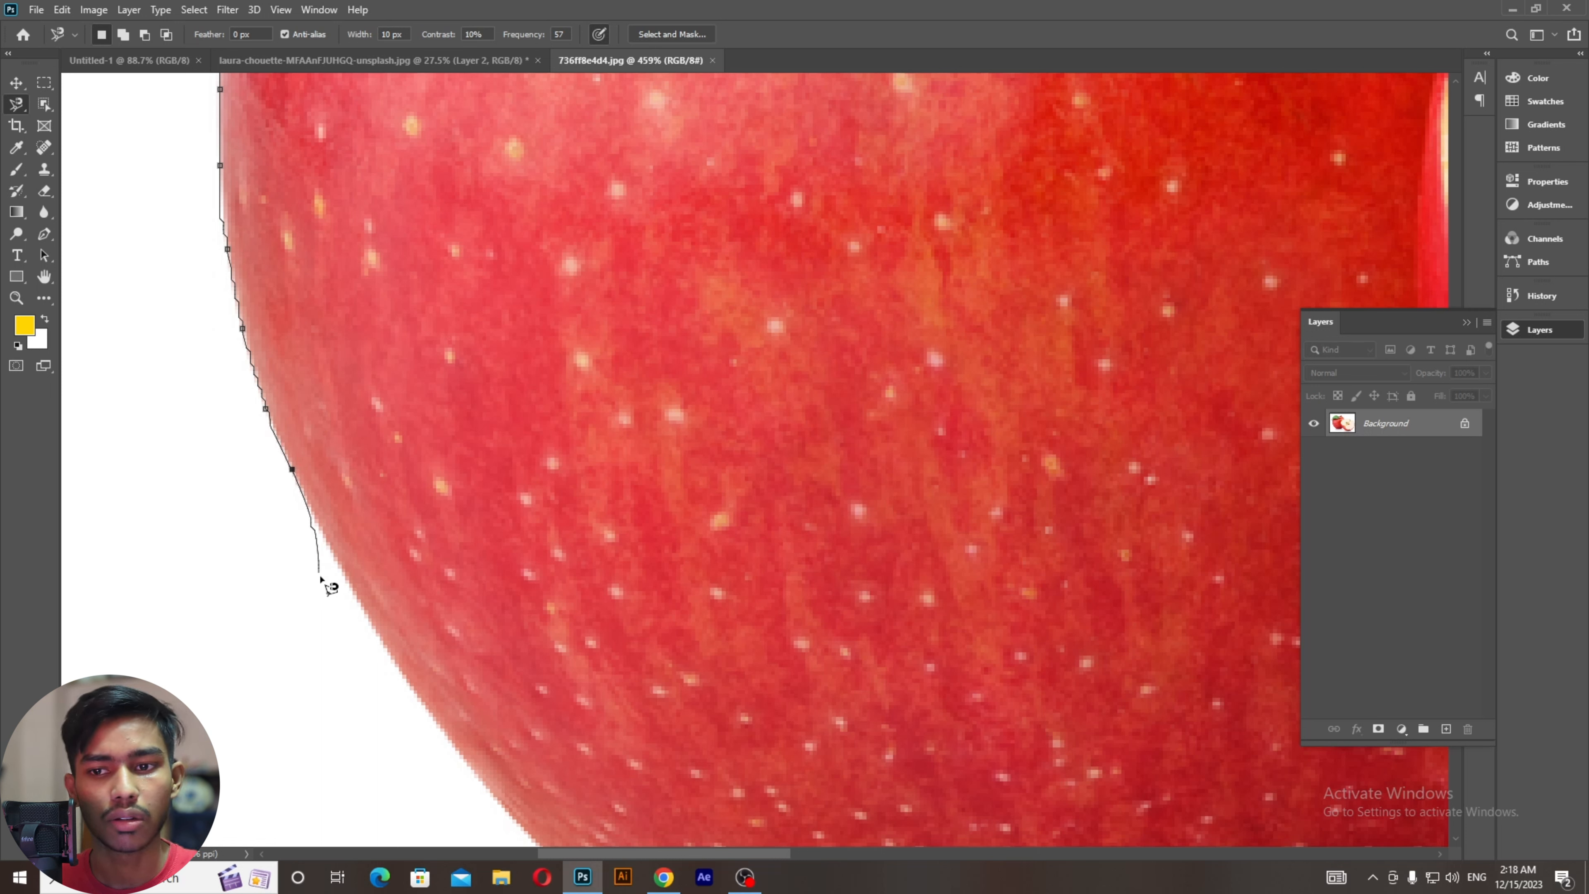
pyautogui.moveTo(336, 604)
pyautogui.mouseDown()
pyautogui.moveTo(314, 552)
pyautogui.moveTo(231, 466)
pyautogui.mouseUp()
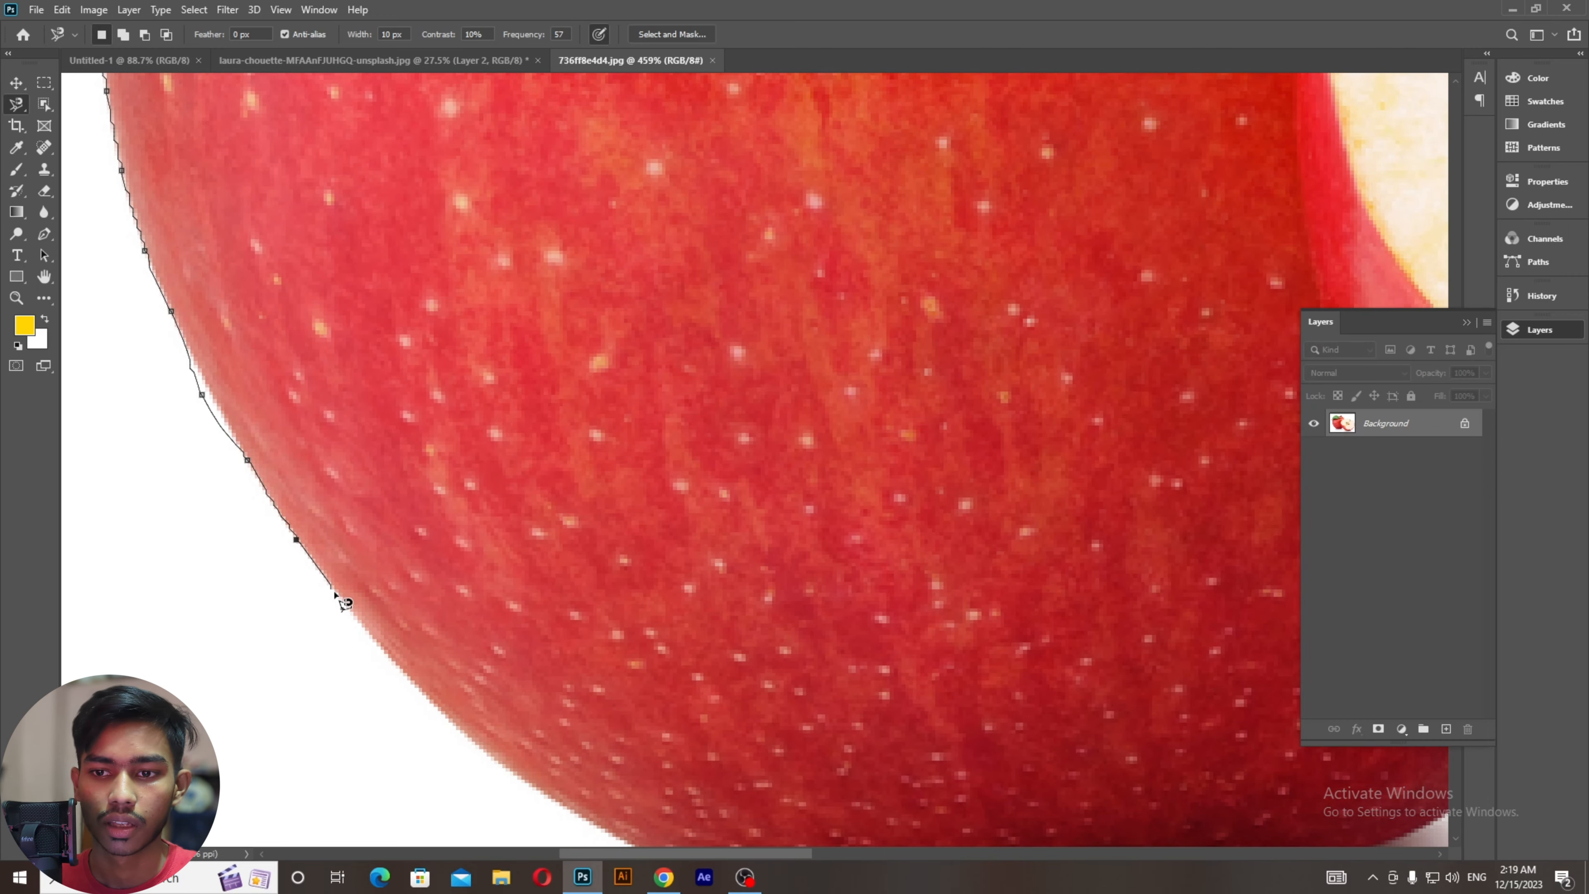
pyautogui.moveTo(383, 644); pyautogui.dragTo(212, 406)
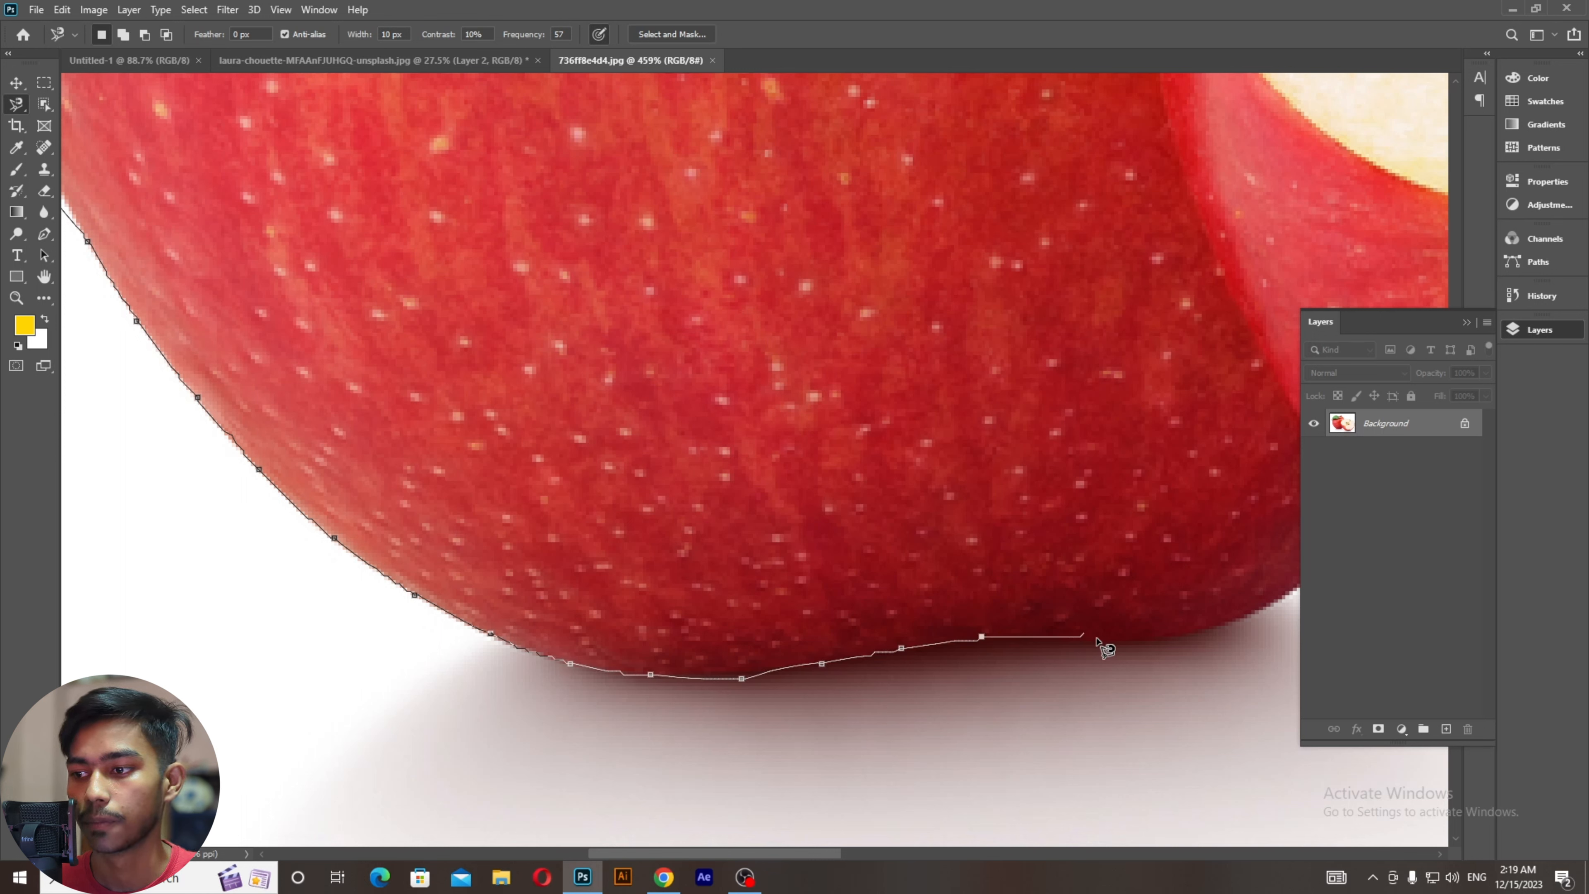
# Step: Trace the Magnetic Lasso past the apples' join, along the sliced half's bottom and up its right edge
pyautogui.moveTo(1138, 634); pyautogui.dragTo(507, 638)
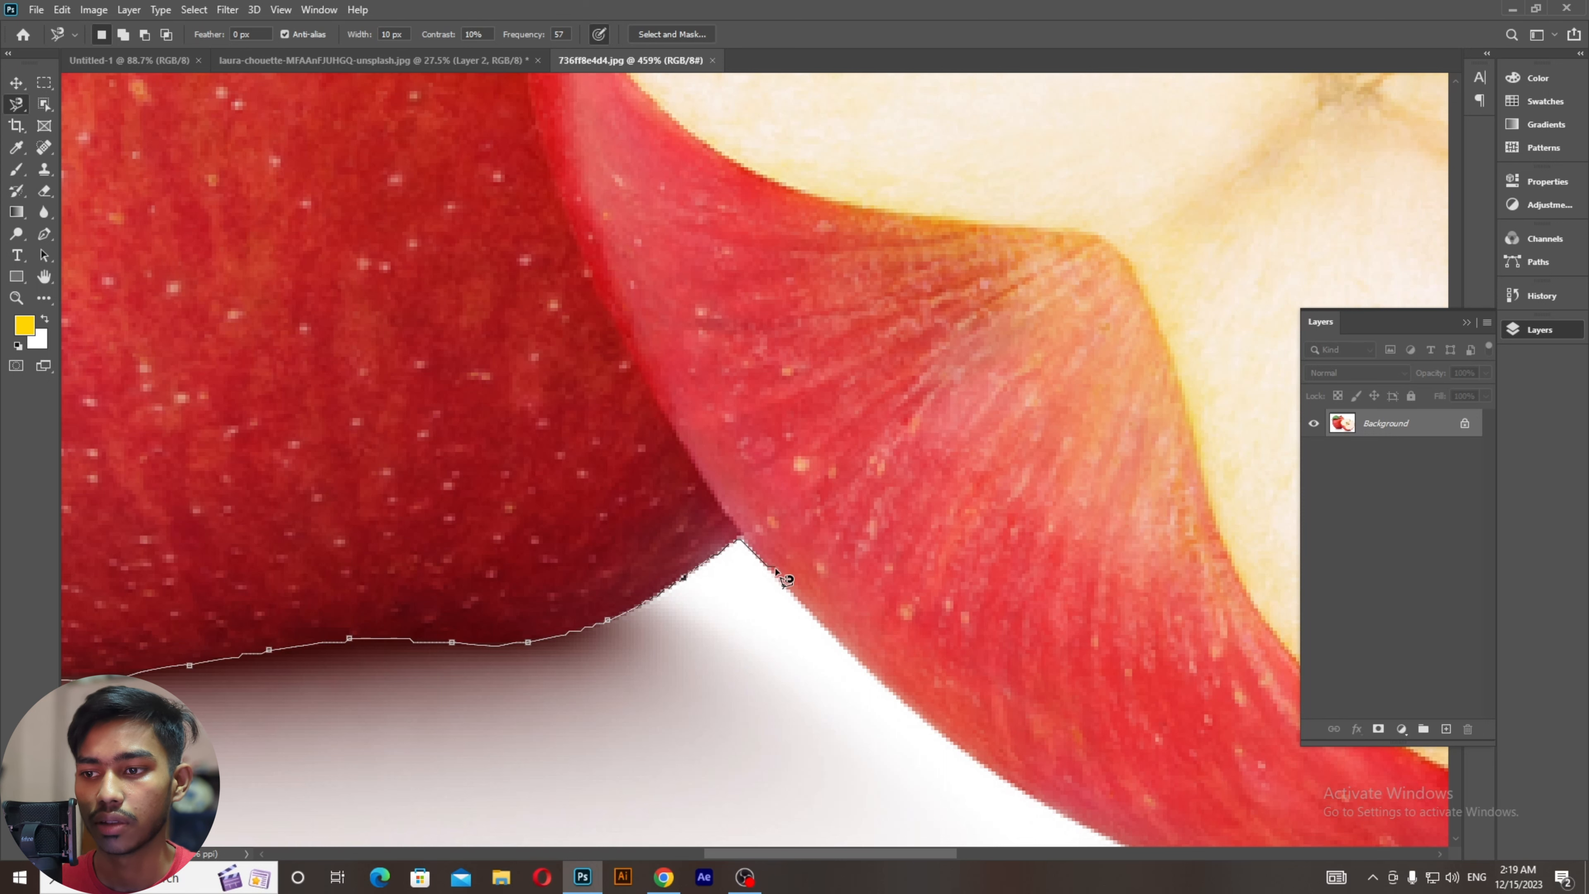
pyautogui.moveTo(835, 628); pyautogui.dragTo(295, 366)
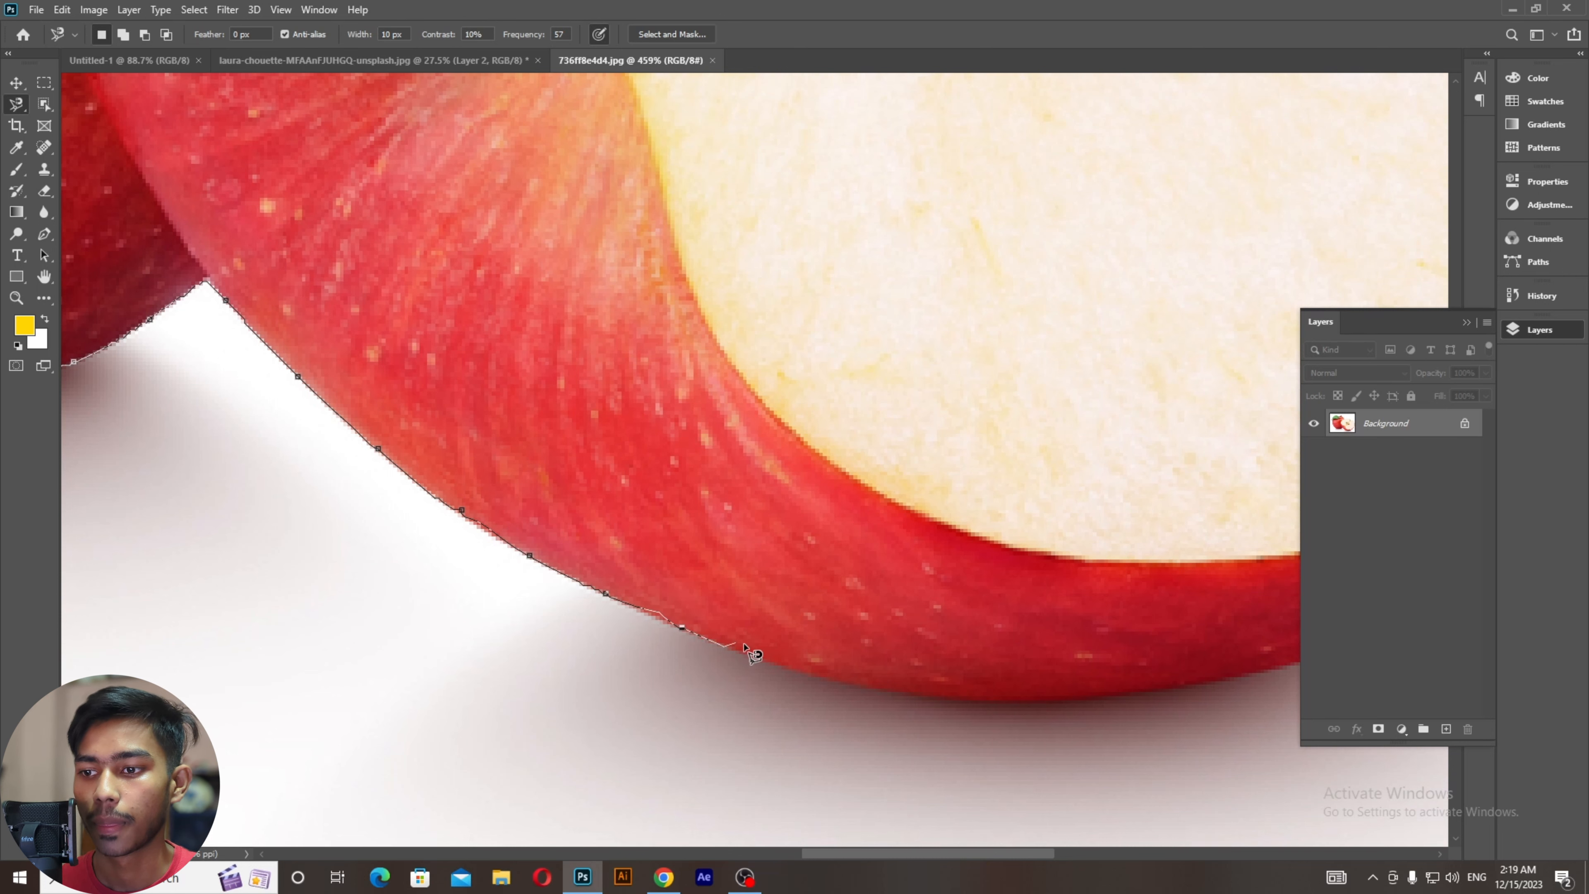
pyautogui.moveTo(788, 664)
pyautogui.mouseDown()
pyautogui.moveTo(684, 588)
pyautogui.moveTo(231, 364)
pyautogui.mouseUp()
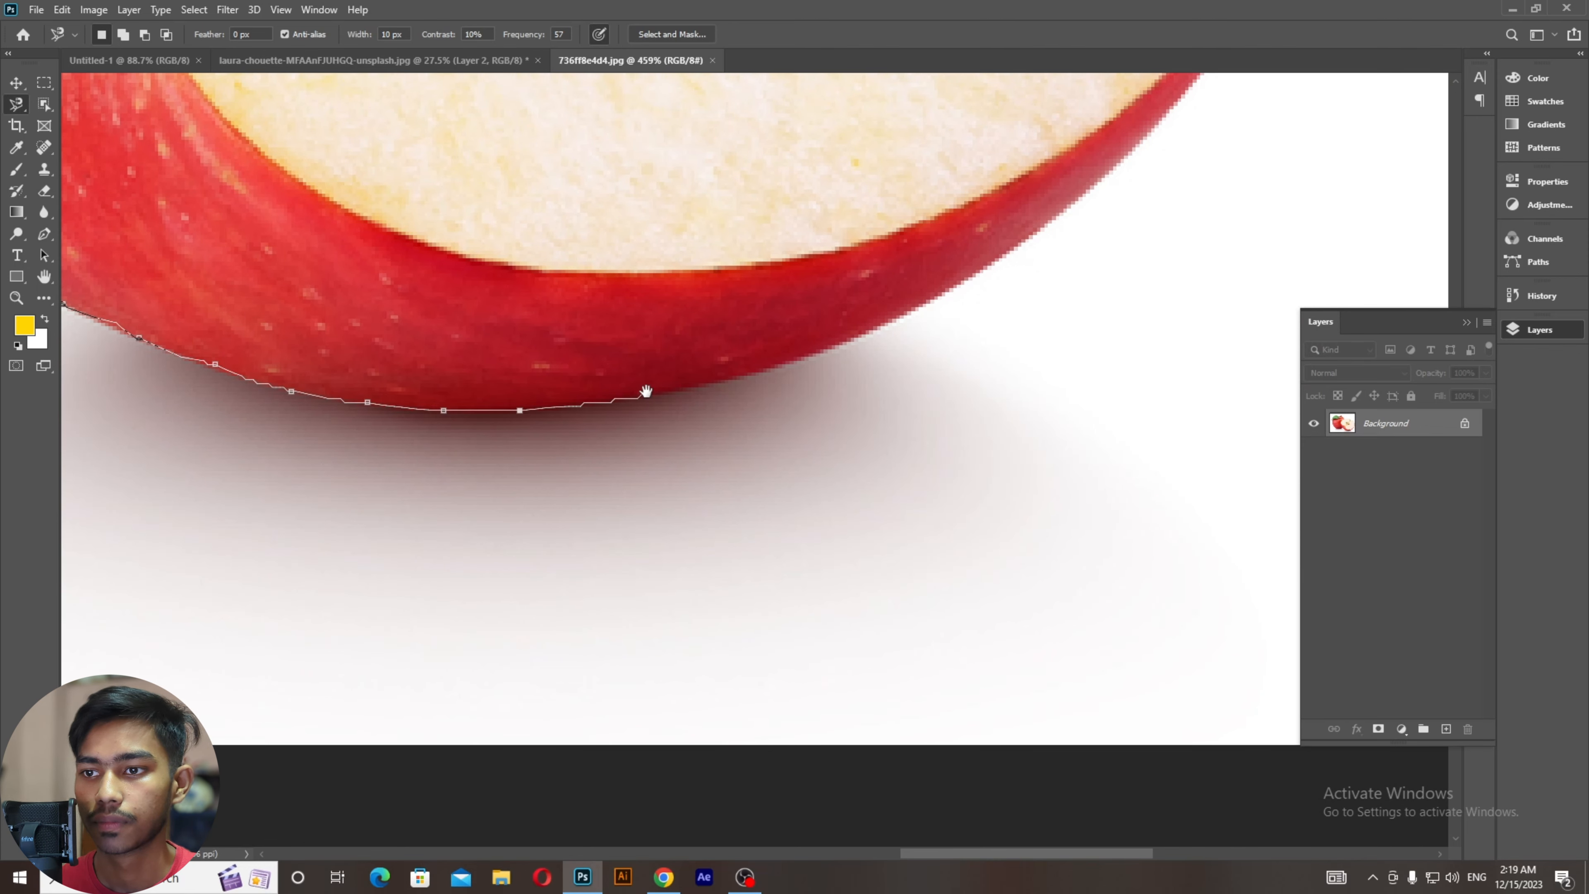
pyautogui.moveTo(646, 391)
pyautogui.mouseDown()
pyautogui.moveTo(36, 436)
pyautogui.moveTo(123, 462)
pyautogui.mouseUp()
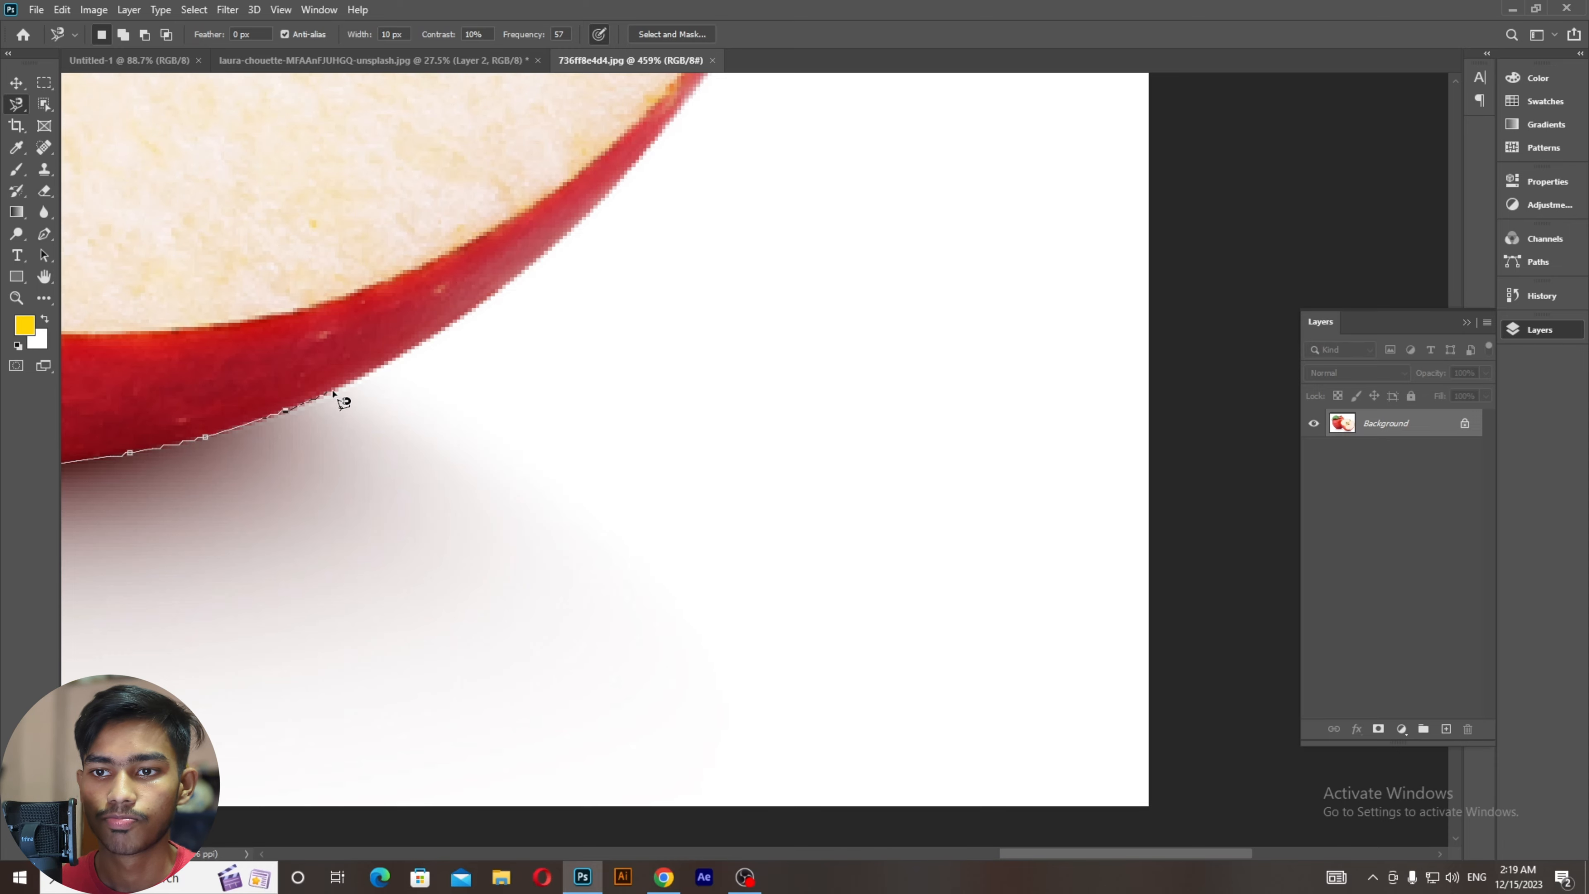
pyautogui.moveTo(414, 355)
pyautogui.mouseDown()
pyautogui.moveTo(387, 419)
pyautogui.moveTo(3, 2)
pyautogui.moveTo(150, 264)
pyautogui.moveTo(287, 430)
pyautogui.moveTo(297, 568)
pyautogui.mouseUp()
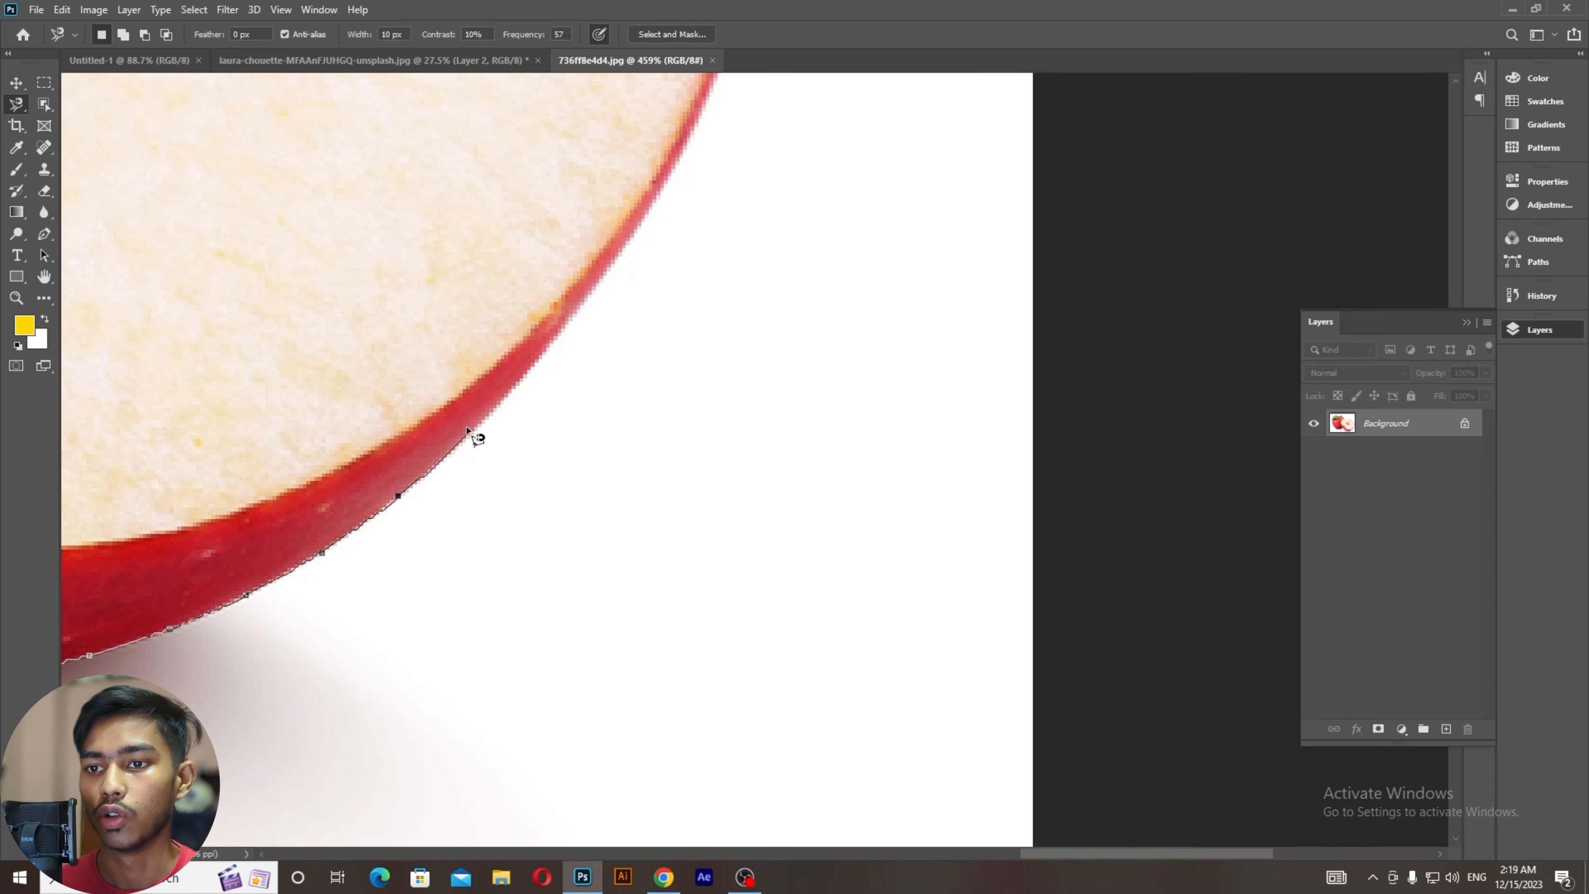
pyautogui.moveTo(466, 432)
pyautogui.mouseDown()
pyautogui.moveTo(212, 487)
pyautogui.moveTo(172, 594)
pyautogui.moveTo(2, 2)
pyautogui.moveTo(220, 408)
pyautogui.moveTo(219, 523)
pyautogui.mouseUp()
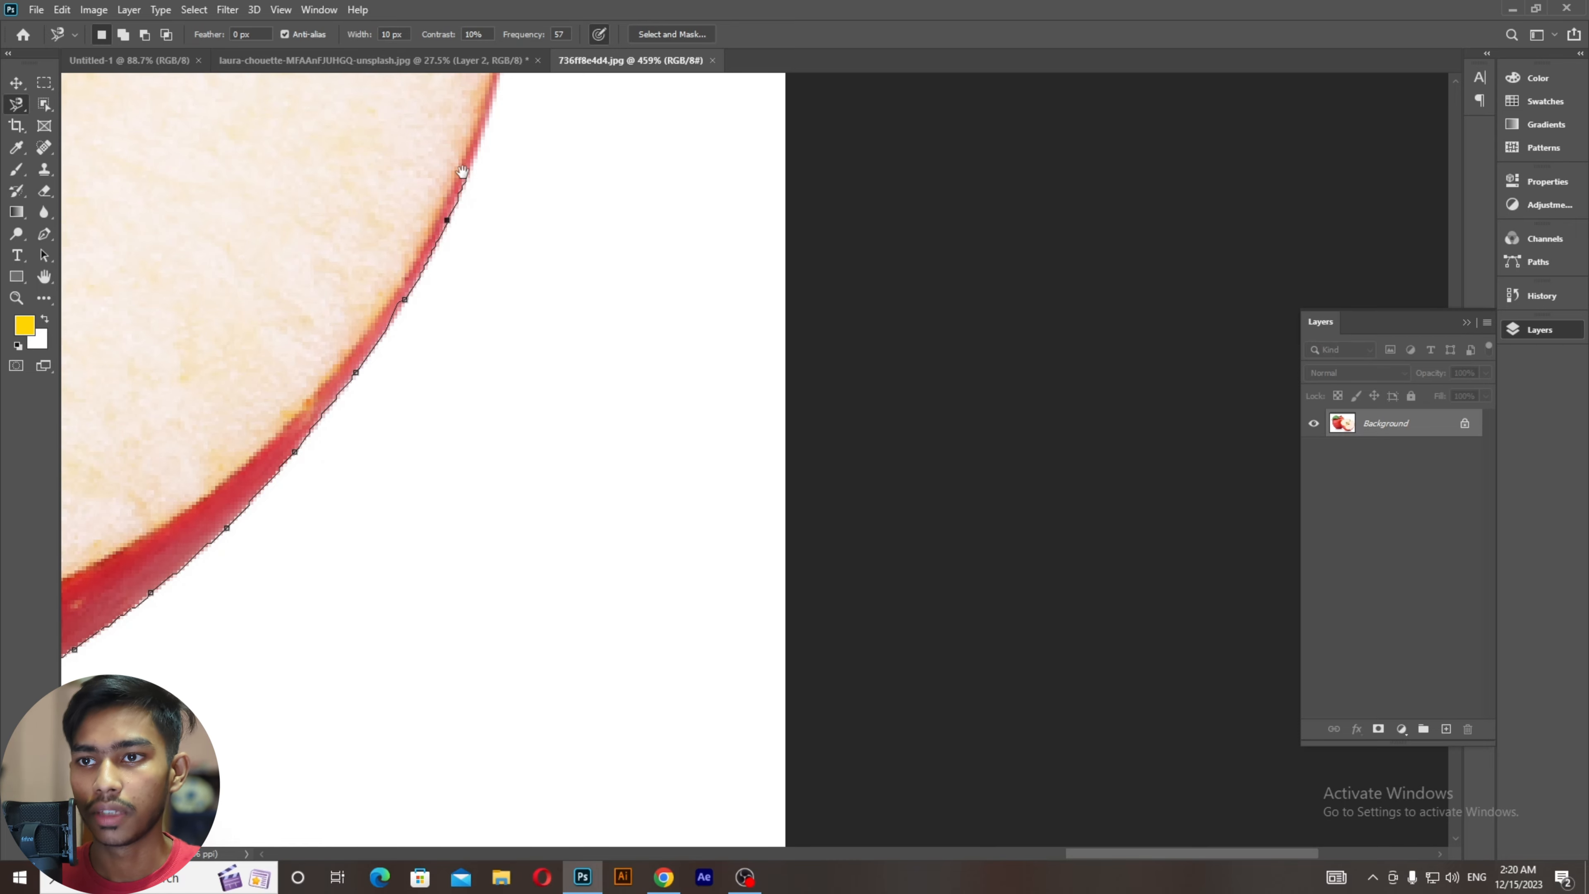
pyautogui.moveTo(462, 171)
pyautogui.mouseDown()
pyautogui.moveTo(521, 319)
pyautogui.moveTo(511, 625)
pyautogui.mouseUp()
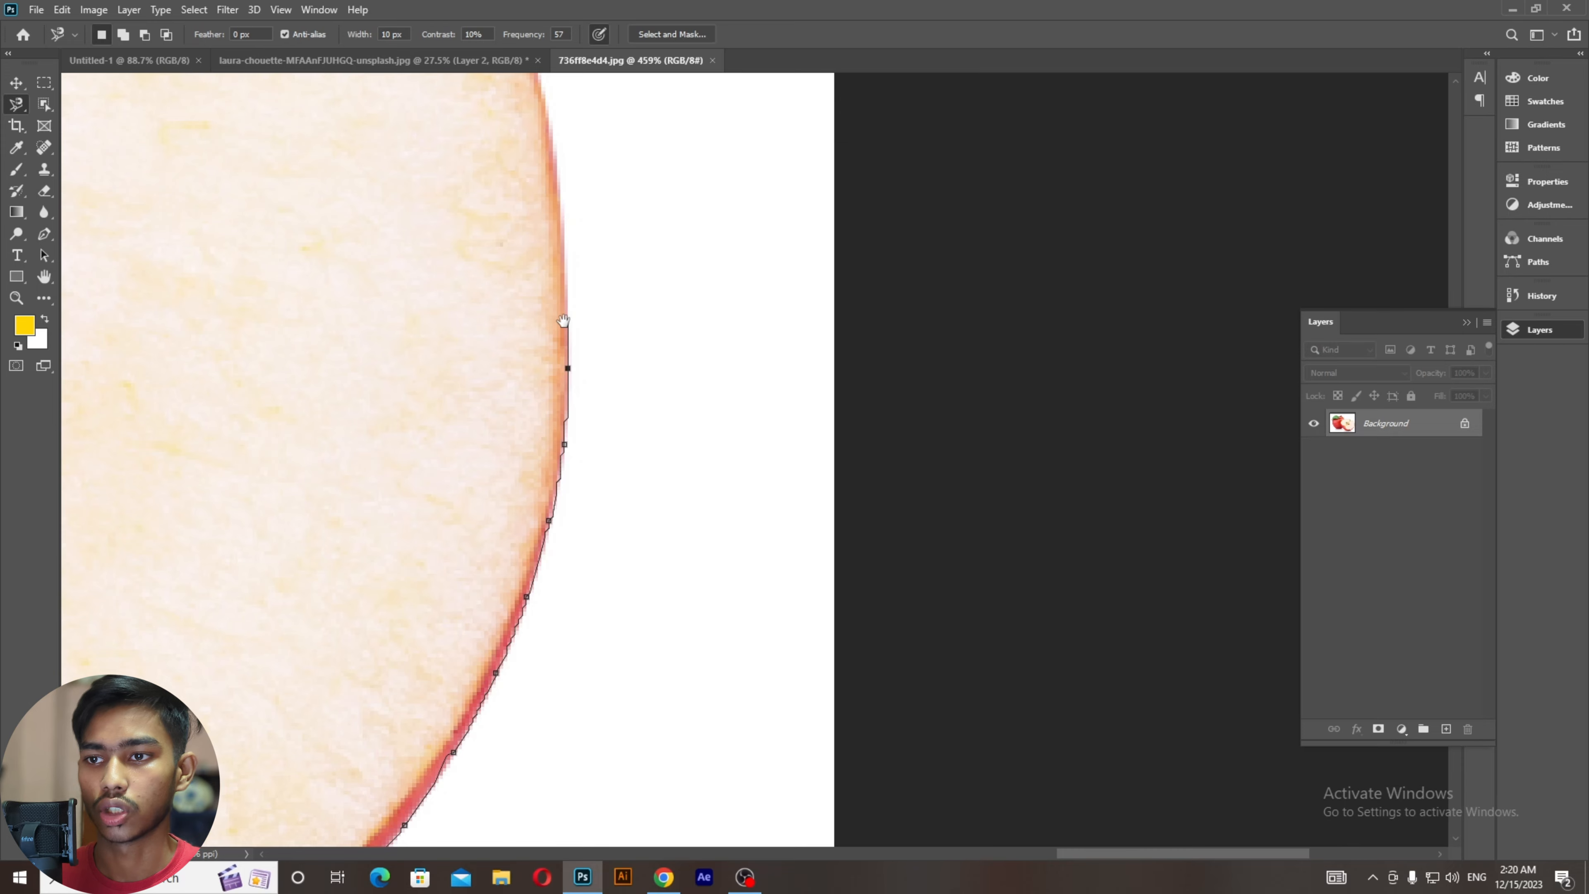
pyautogui.moveTo(564, 321)
pyautogui.mouseDown()
pyautogui.moveTo(561, 575)
pyautogui.moveTo(523, 665)
pyautogui.mouseUp()
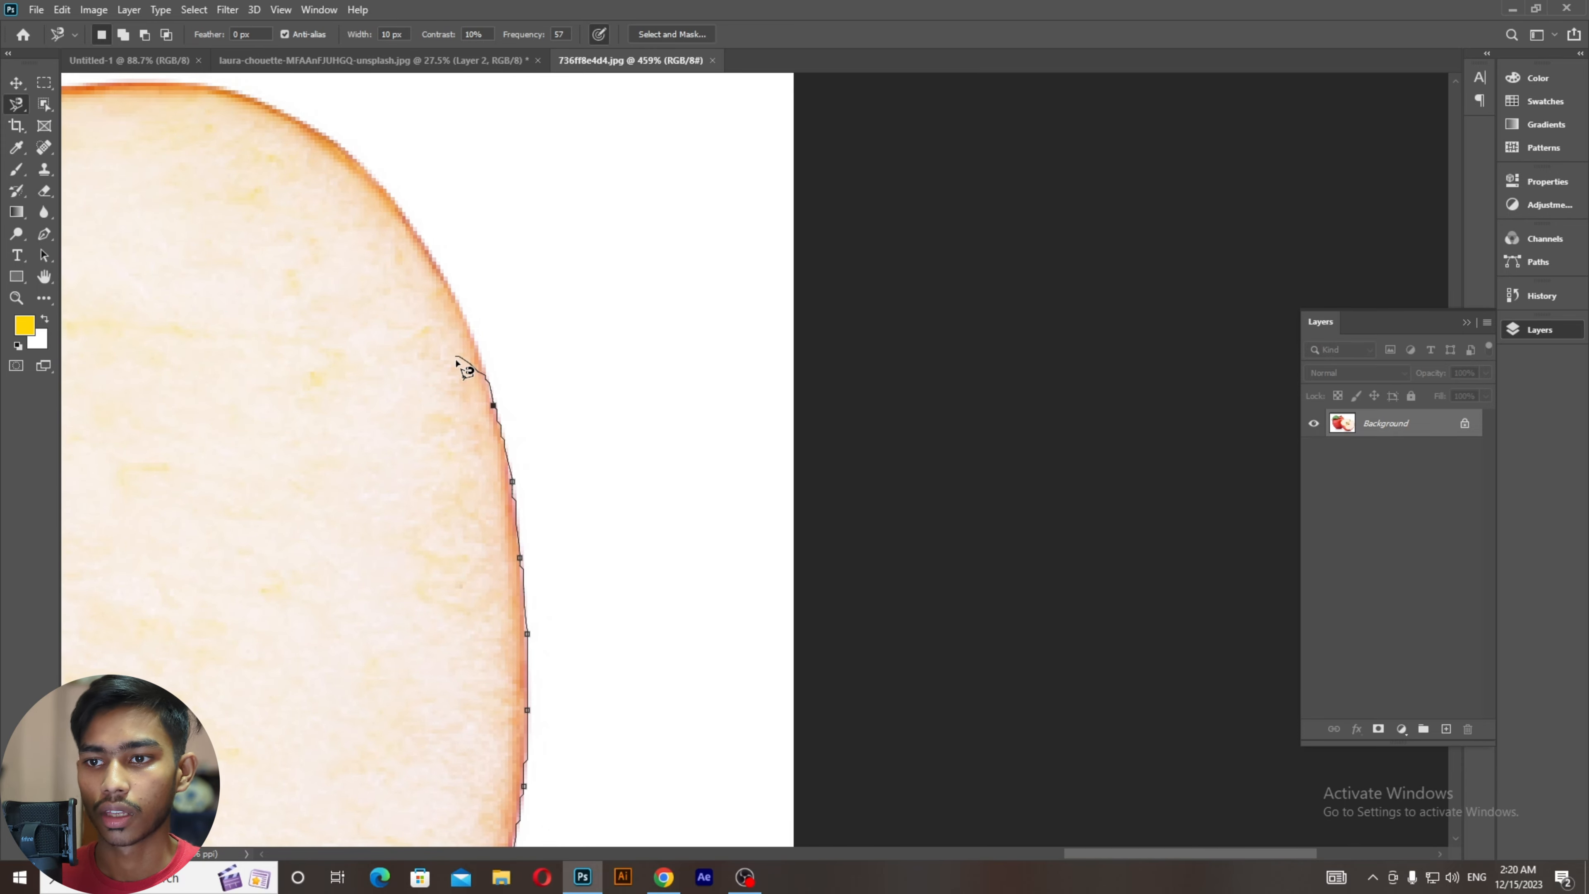
# Step: Trace the lasso across the sliced half's rounded top and up the whole apple around the stem
pyautogui.moveTo(456, 362)
pyautogui.mouseDown()
pyautogui.moveTo(319, 646)
pyautogui.moveTo(337, 664)
pyautogui.mouseUp()
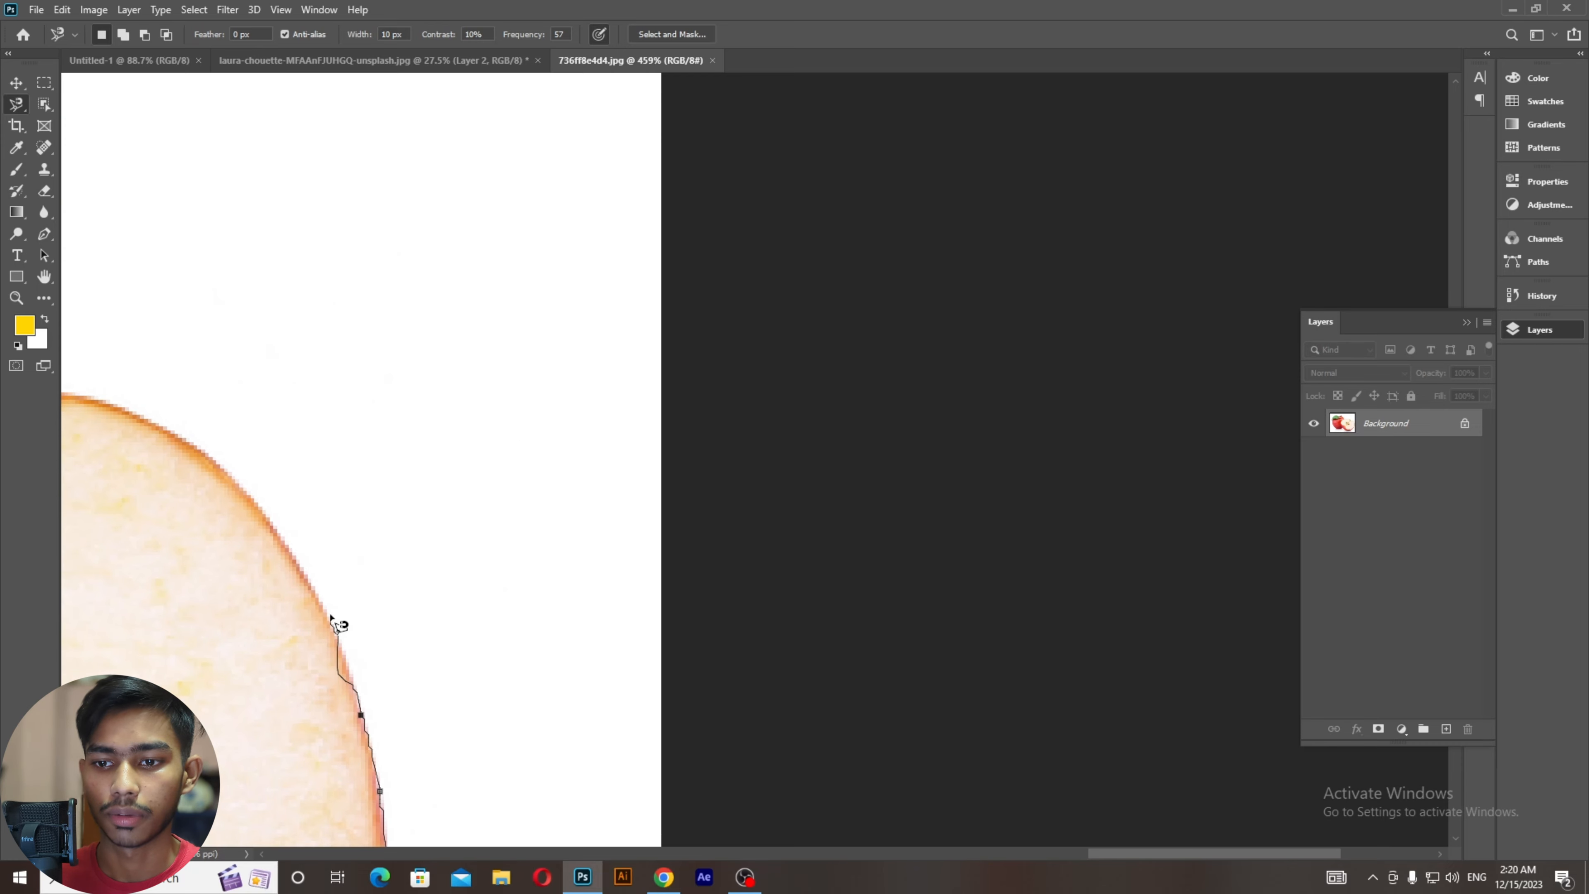
pyautogui.moveTo(212, 479); pyautogui.dragTo(496, 667)
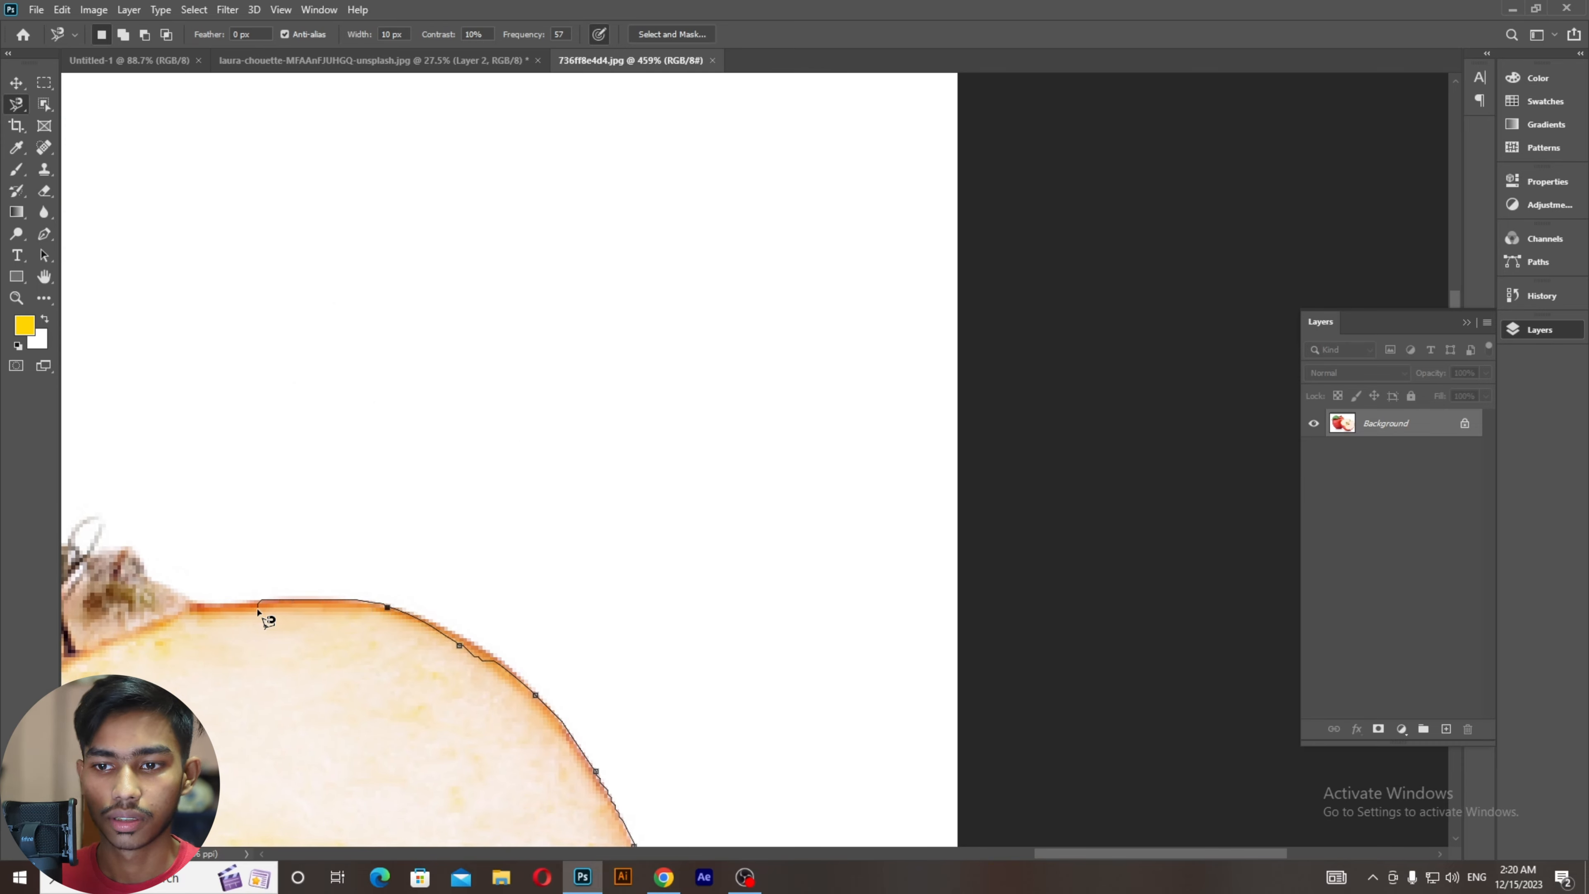
pyautogui.moveTo(189, 606); pyautogui.dragTo(522, 746)
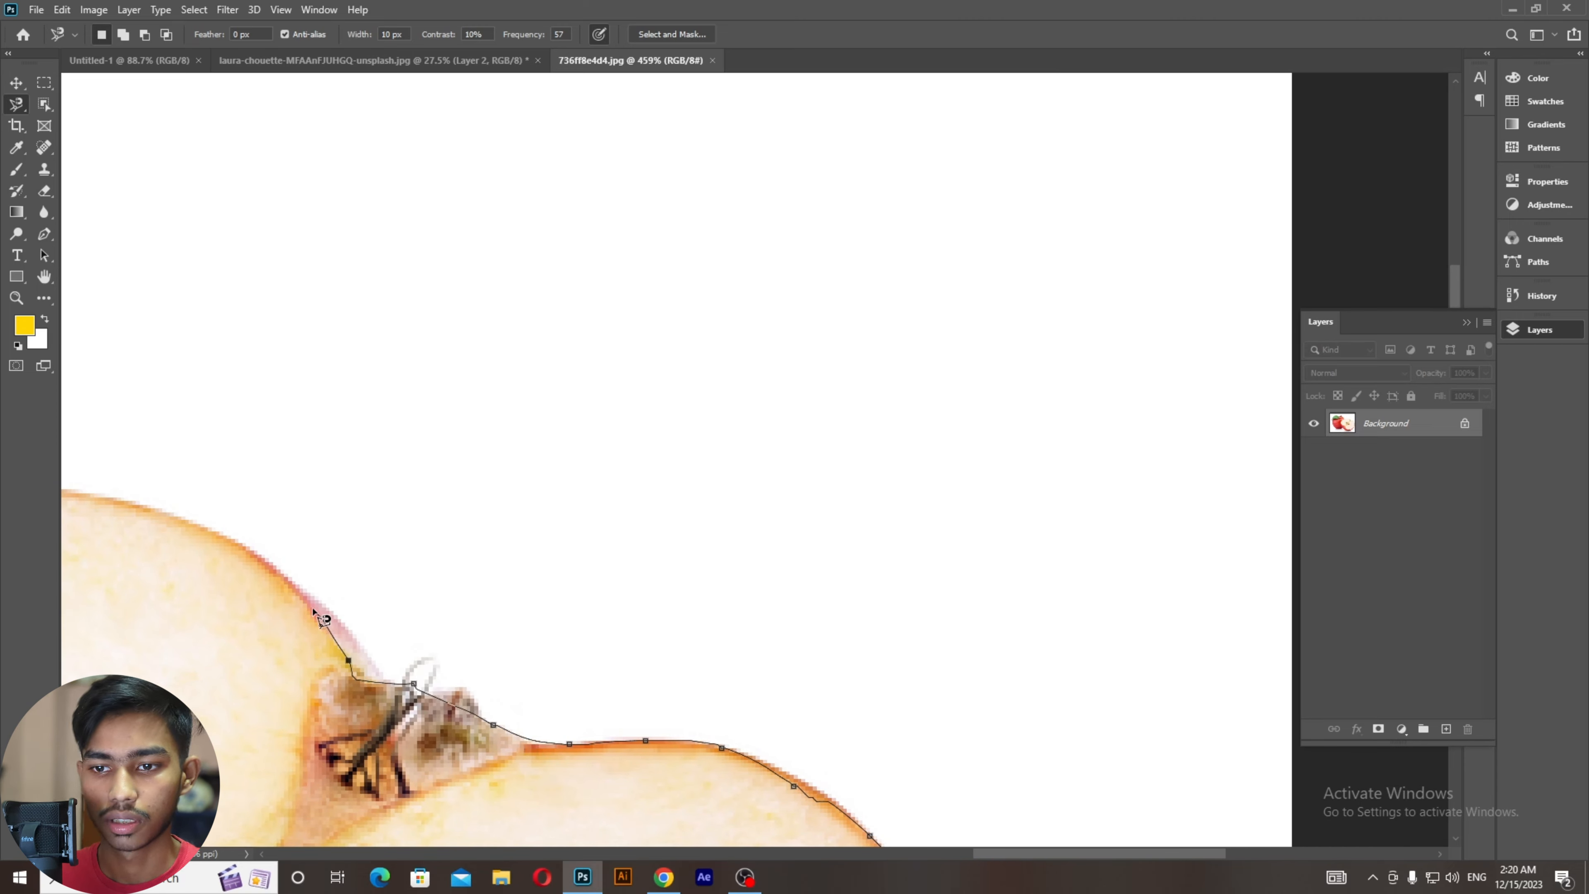
pyautogui.moveTo(275, 573)
pyautogui.mouseDown()
pyautogui.moveTo(489, 695)
pyautogui.moveTo(755, 674)
pyautogui.moveTo(794, 656)
pyautogui.mouseUp()
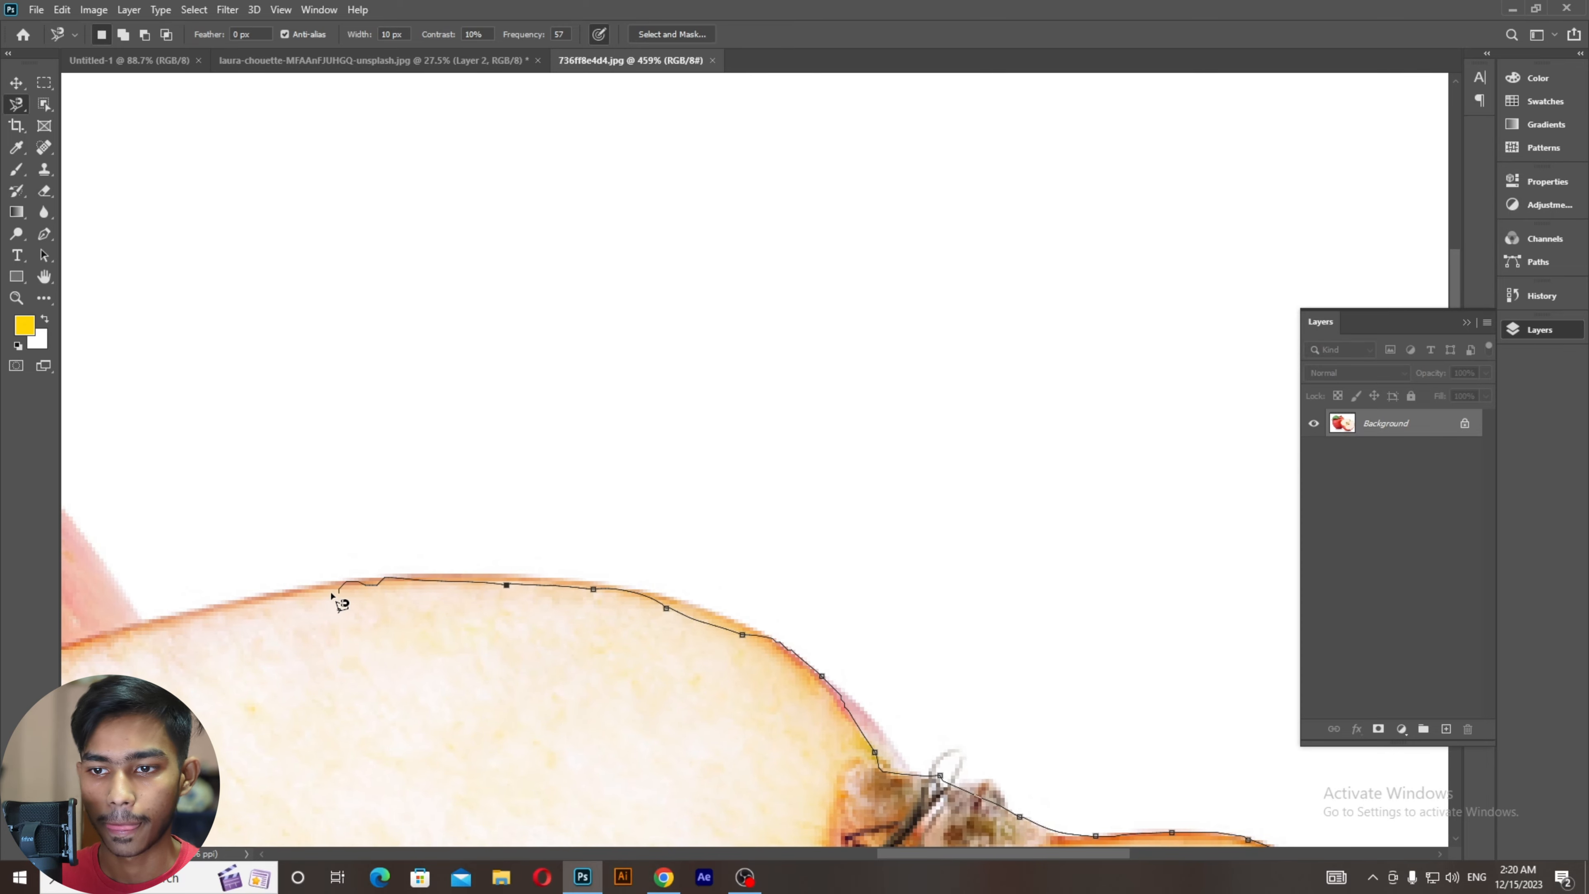
pyautogui.moveTo(205, 630)
pyautogui.mouseDown()
pyautogui.moveTo(536, 618)
pyautogui.moveTo(591, 710)
pyautogui.mouseUp()
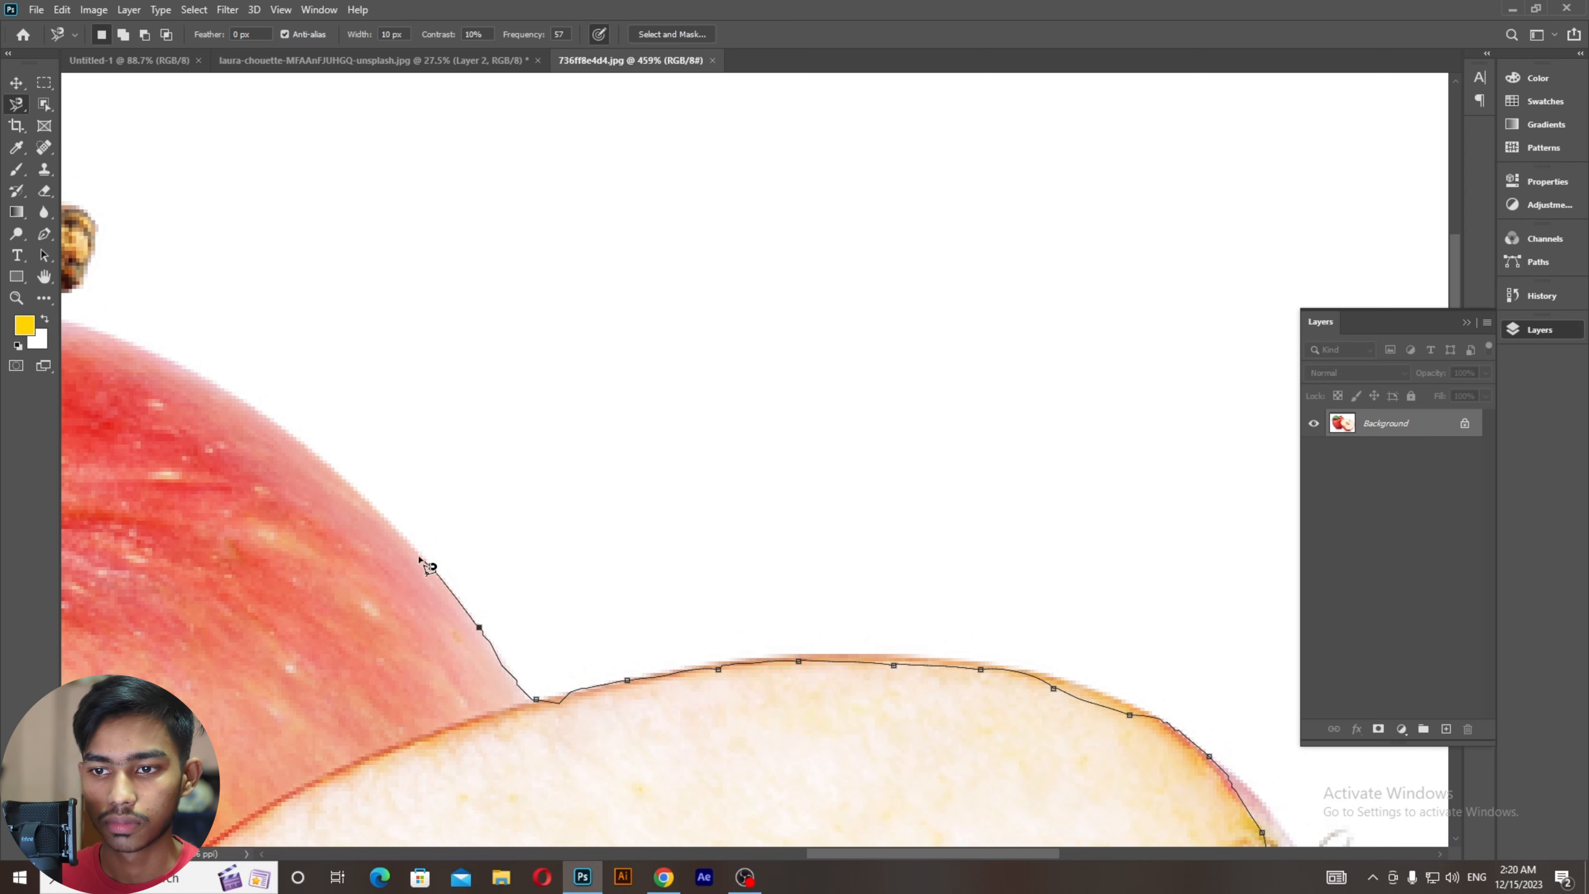
pyautogui.moveTo(318, 461); pyautogui.dragTo(673, 758)
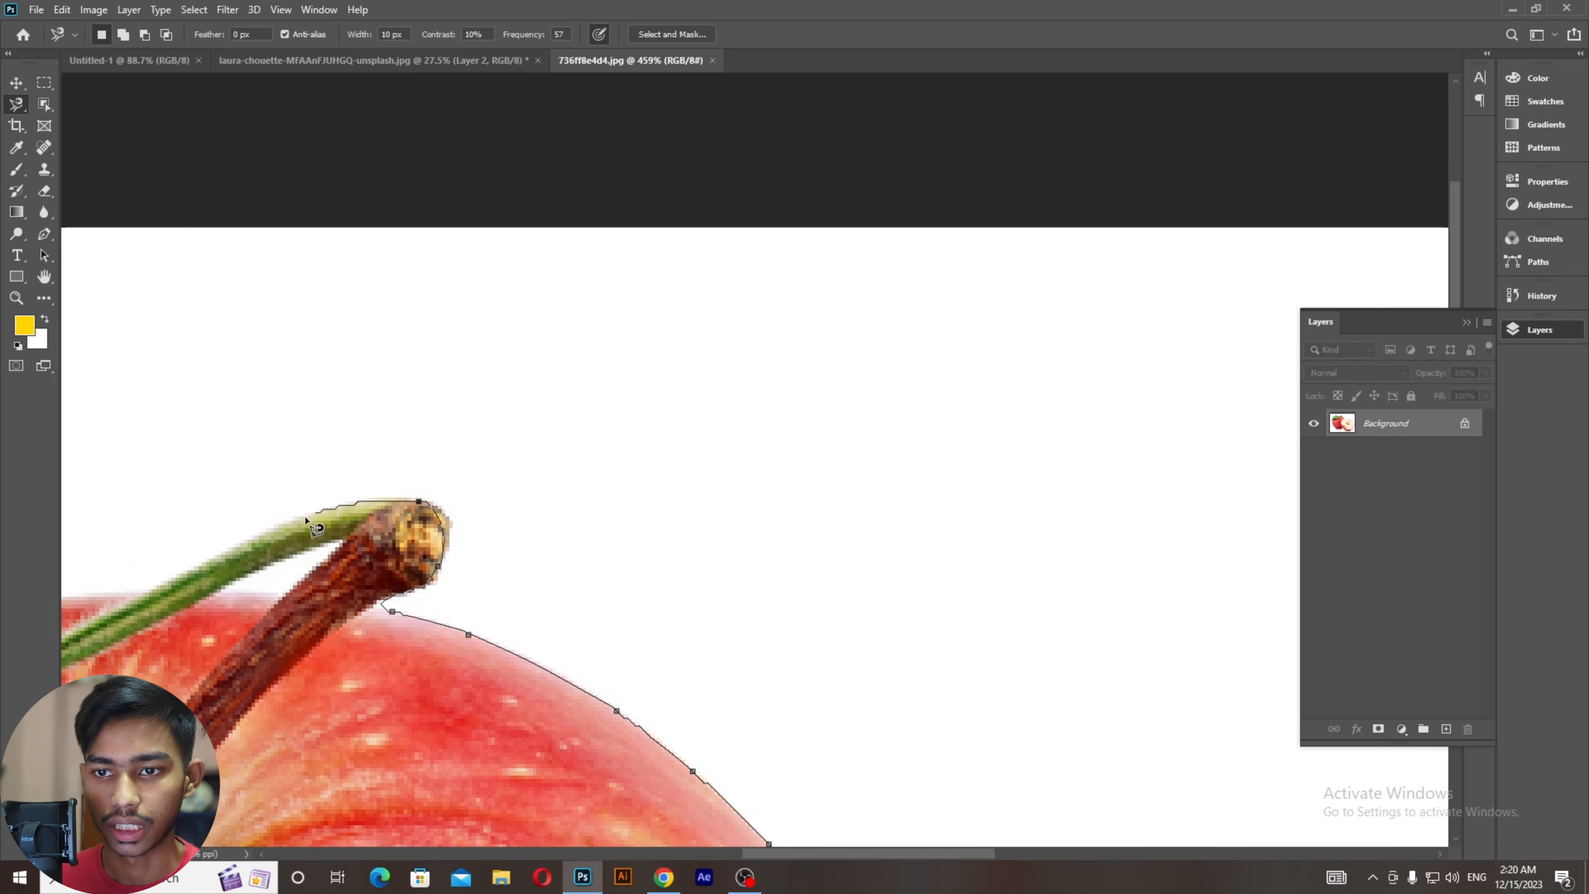
pyautogui.moveTo(312, 535); pyautogui.dragTo(625, 582)
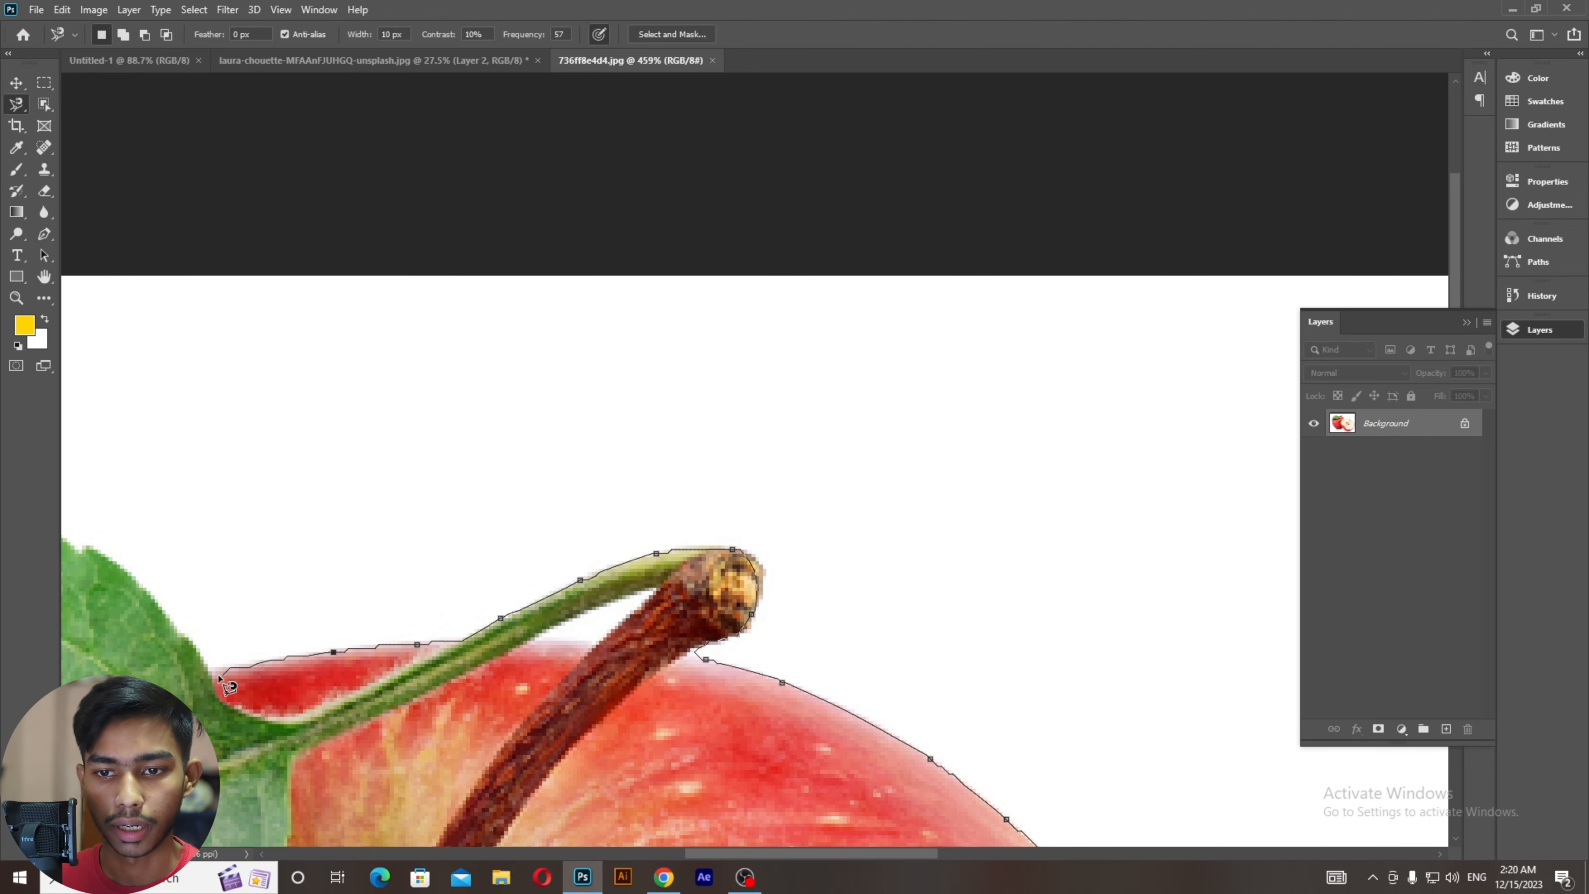
# Step: Continue the outline around the leaf's top, tip and left edge, down to the apple's side
pyautogui.moveTo(200, 678); pyautogui.dragTo(471, 737)
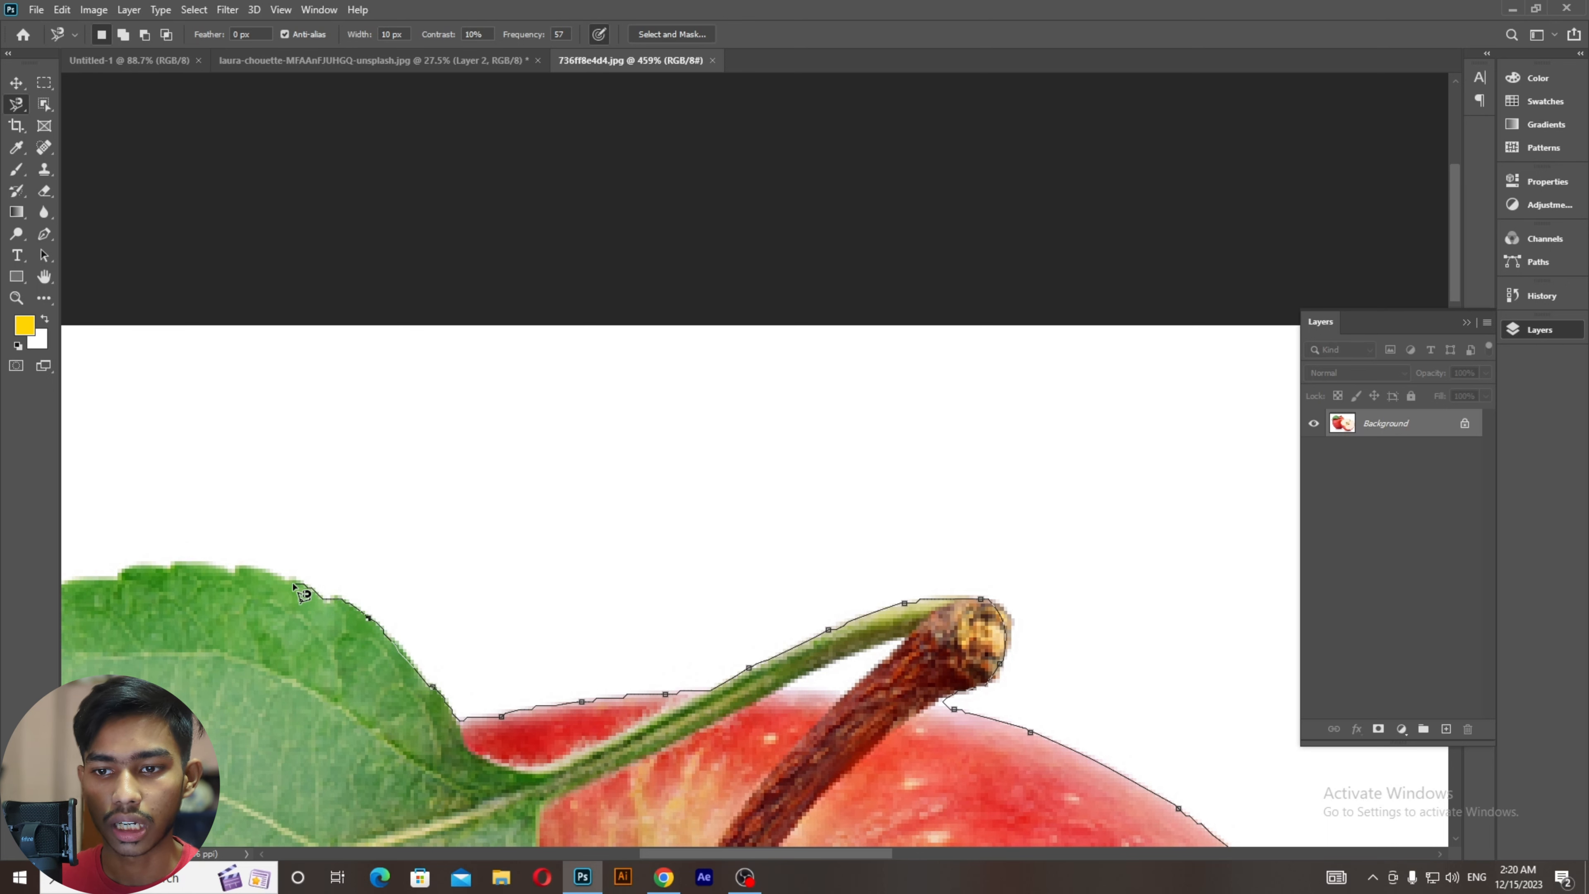
pyautogui.moveTo(206, 567)
pyautogui.mouseDown()
pyautogui.moveTo(377, 592)
pyautogui.moveTo(521, 576)
pyautogui.mouseUp()
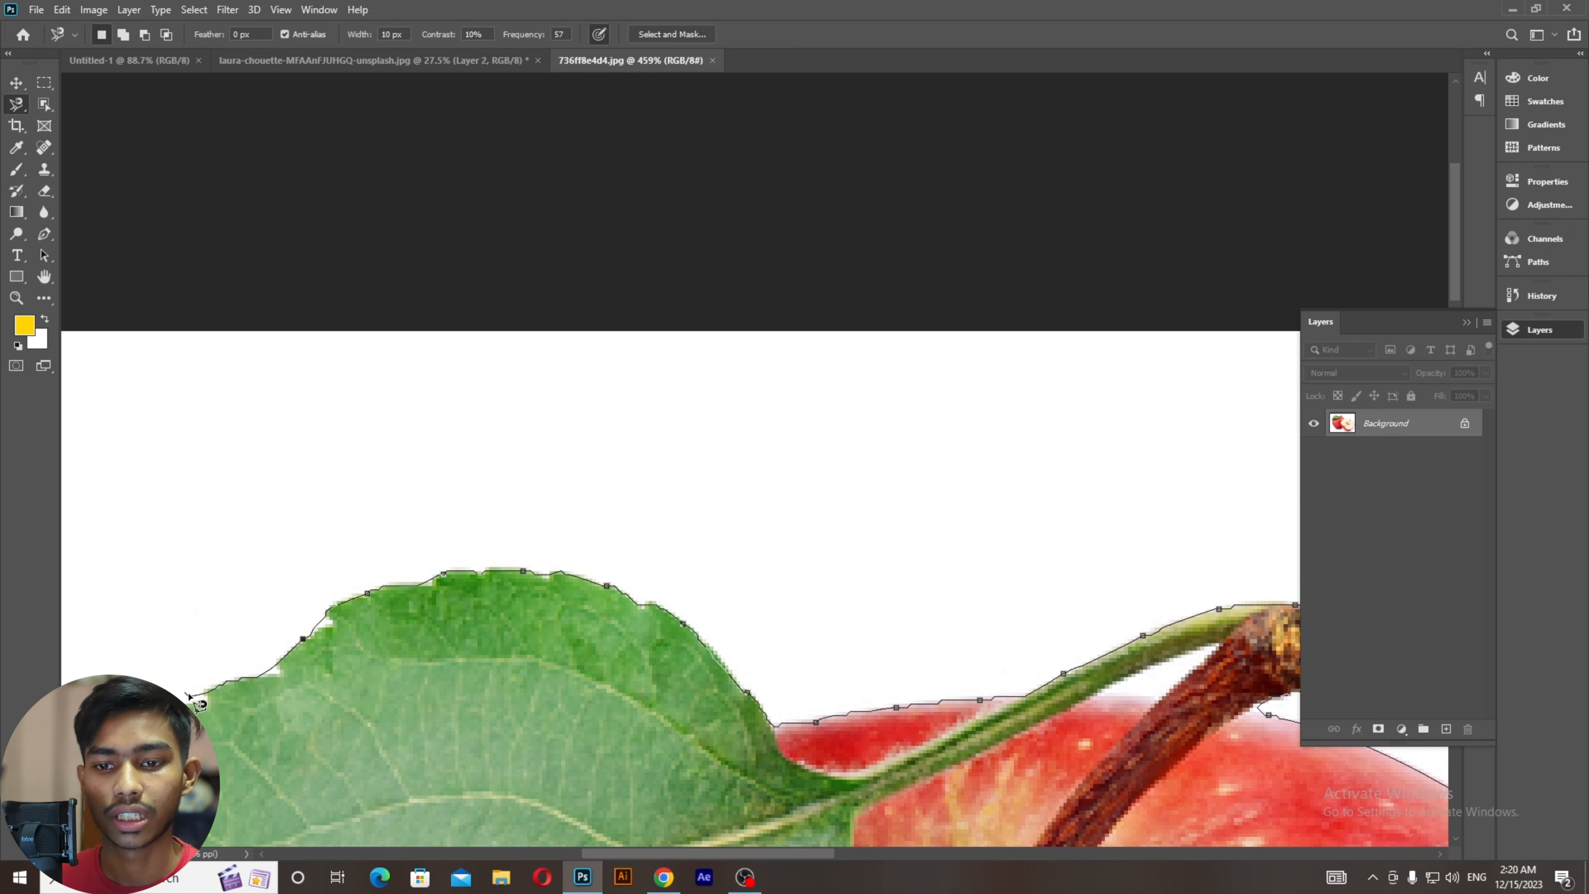
pyautogui.moveTo(135, 735); pyautogui.dragTo(427, 567)
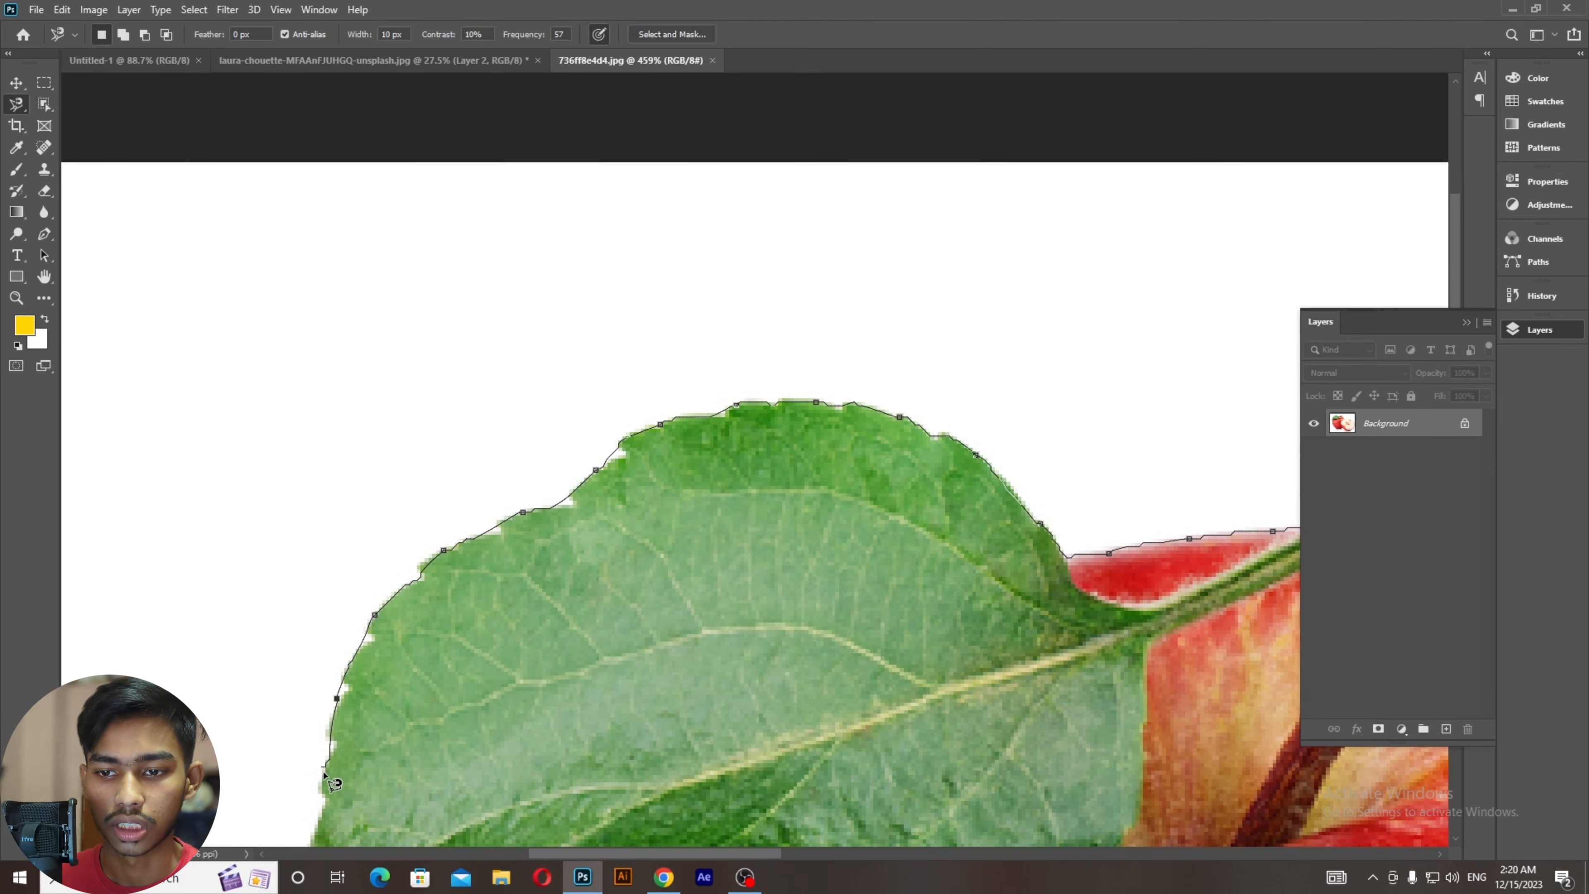
pyautogui.moveTo(322, 789); pyautogui.dragTo(311, 469)
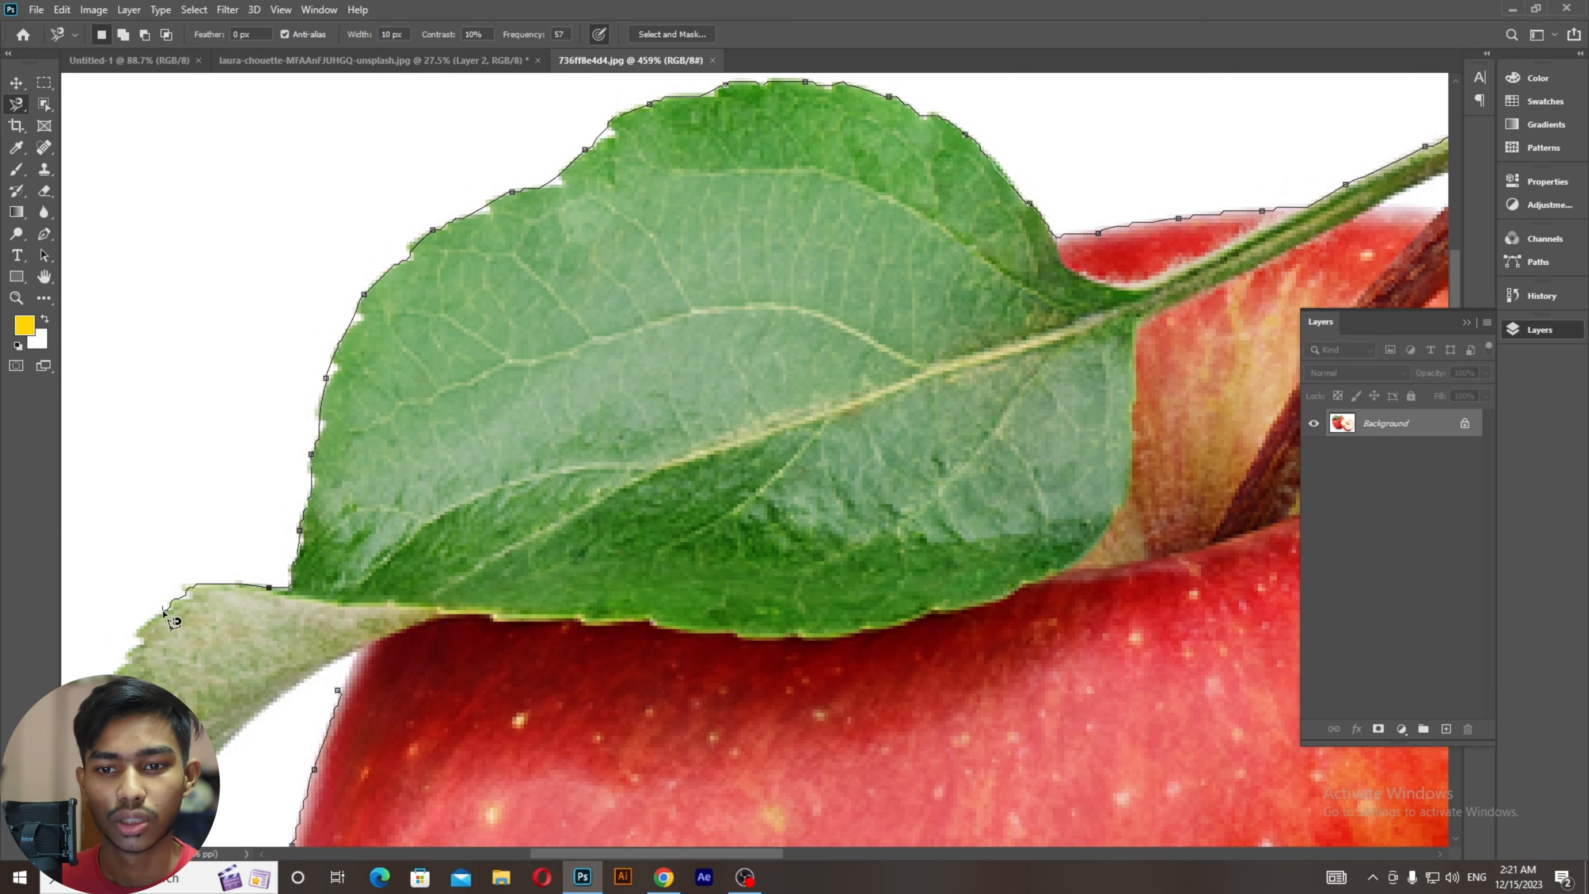
pyautogui.moveTo(120, 669); pyautogui.dragTo(192, 471)
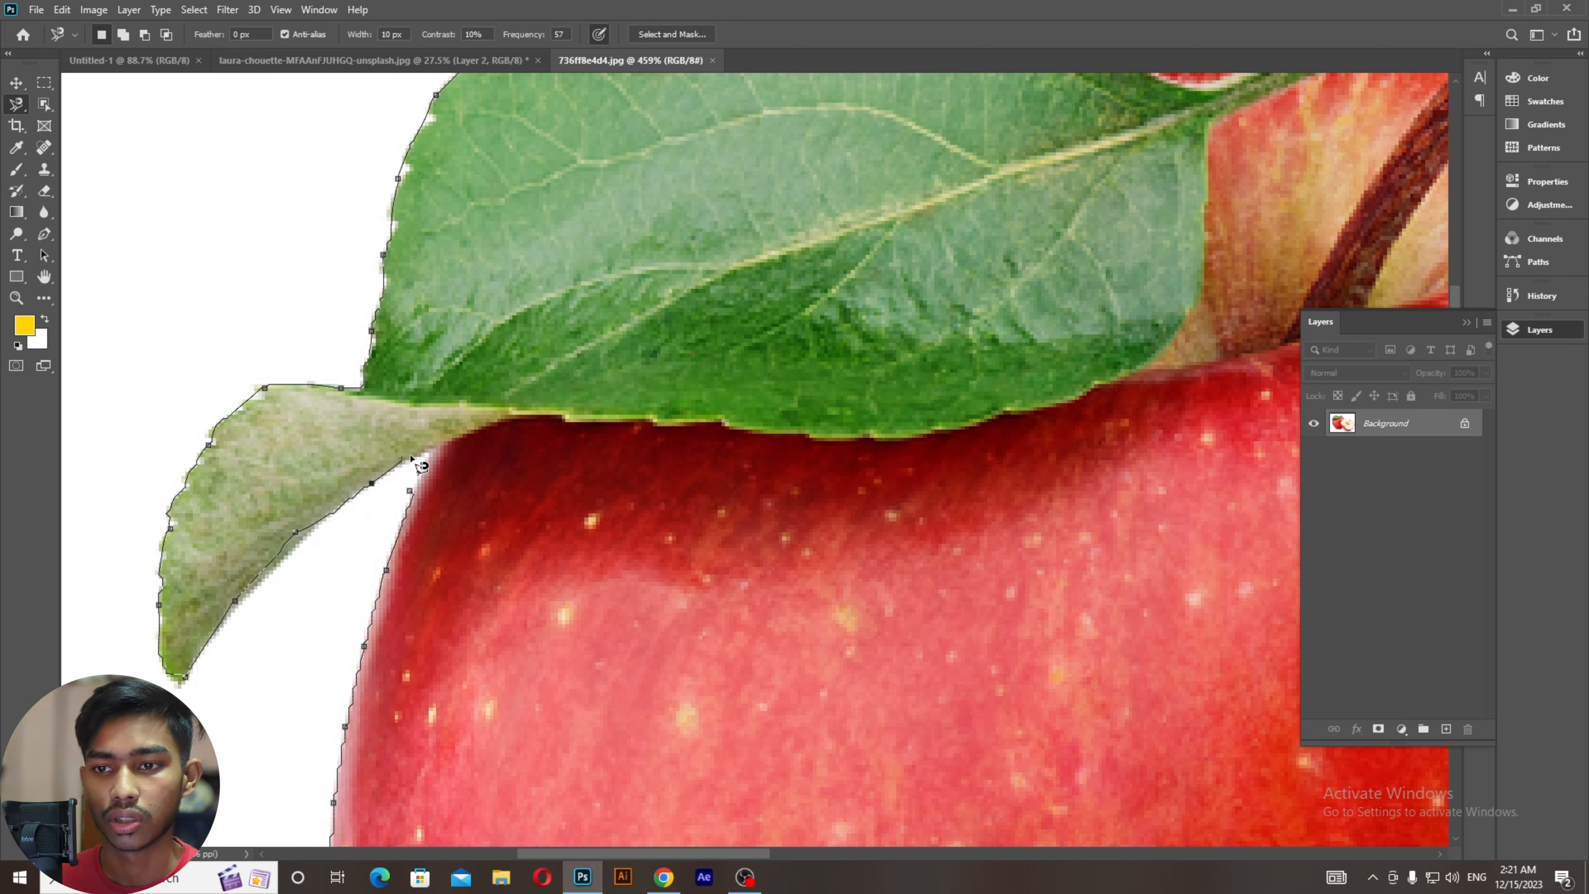
# Step: Close the selection around both apples, copy it to Layer 1, and hide the Background layer
pyautogui.click(412, 494)
pyautogui.scroll(-5, 413, 496)
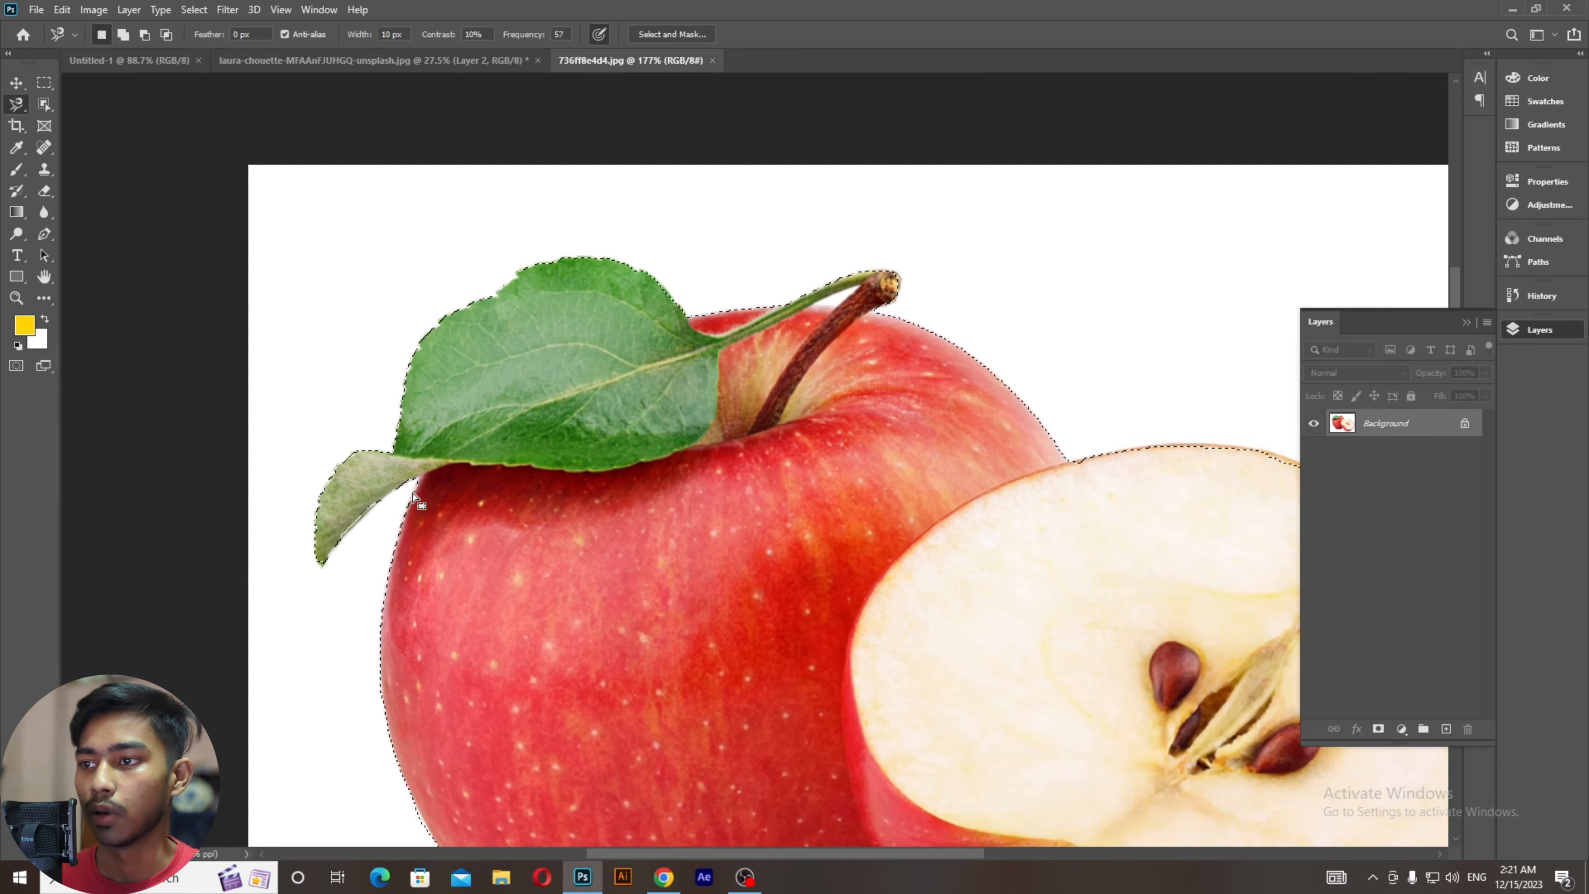
pyautogui.scroll(-2, 413, 498)
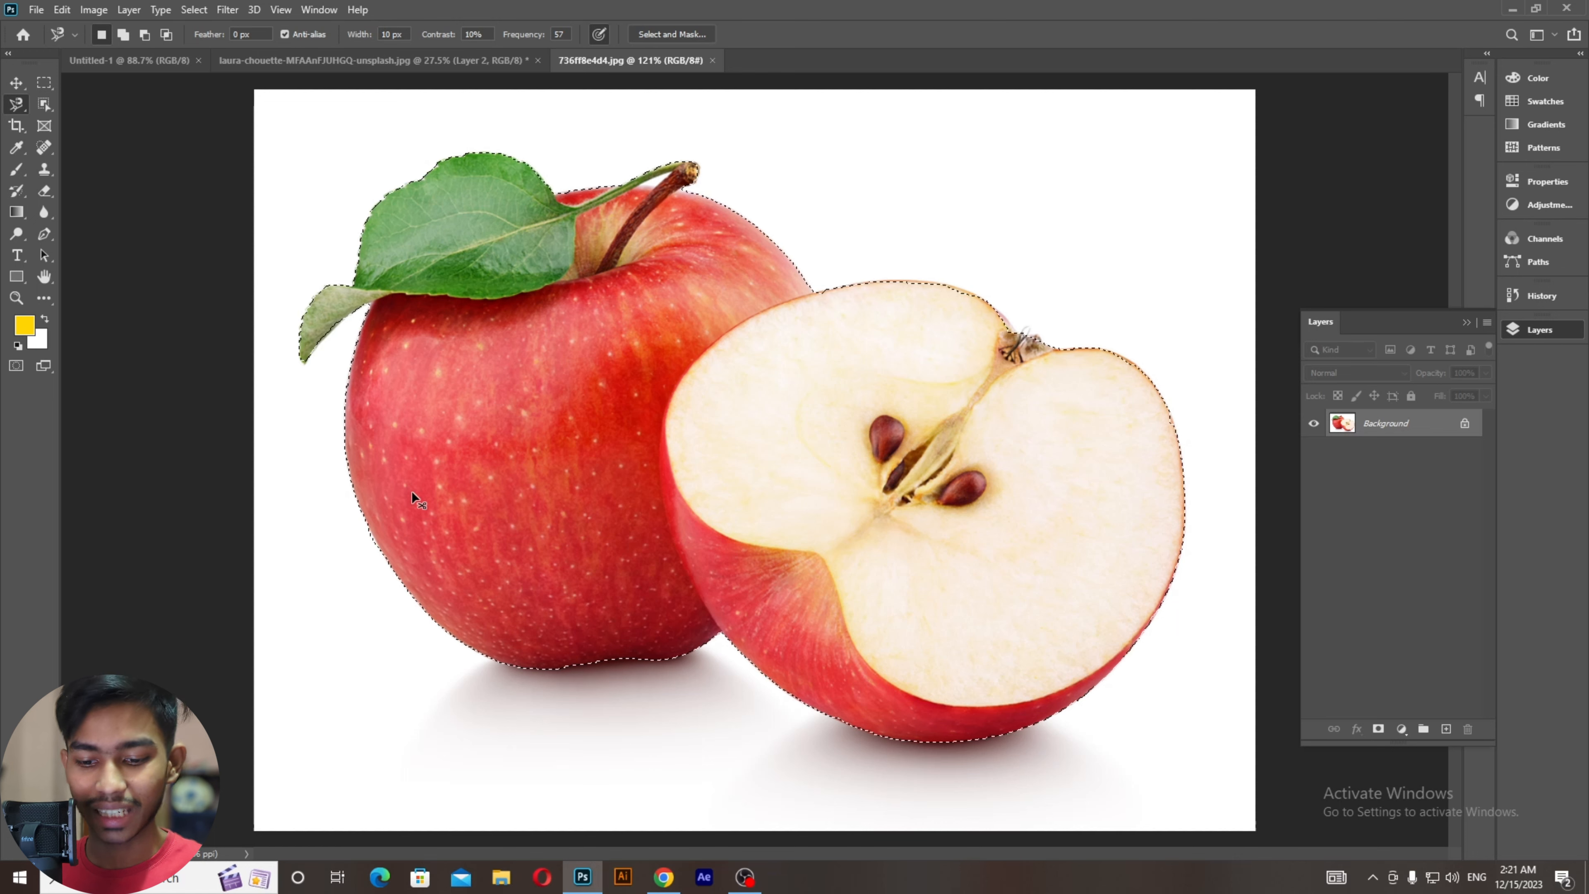
pyautogui.hotkey('ctrl', 'j')
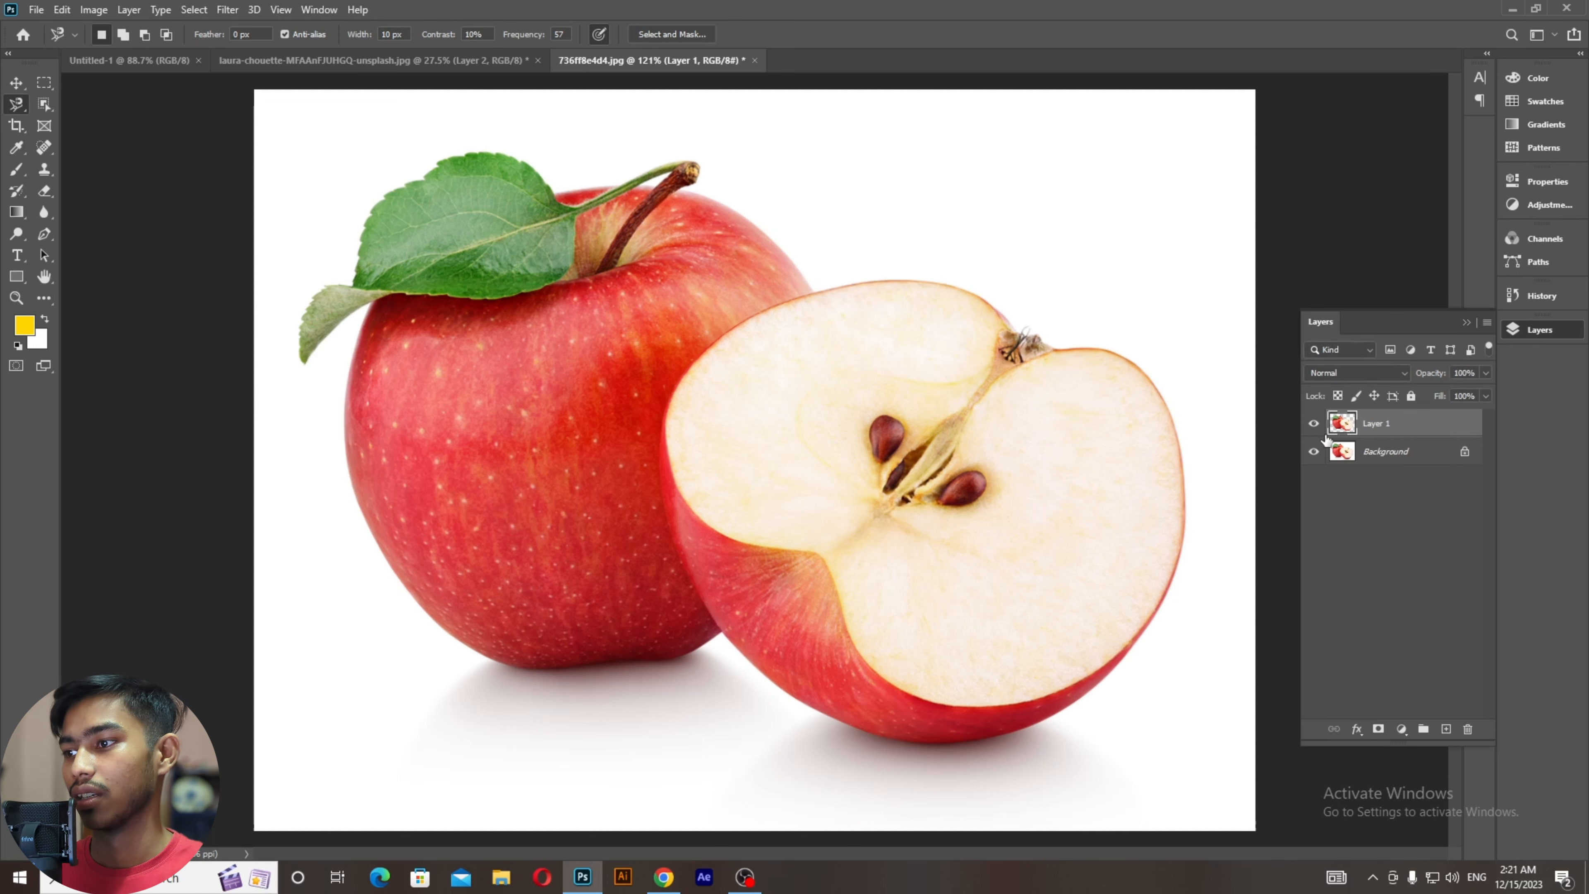
pyautogui.click(1314, 454)
pyautogui.hotkey('ctrl', '1')
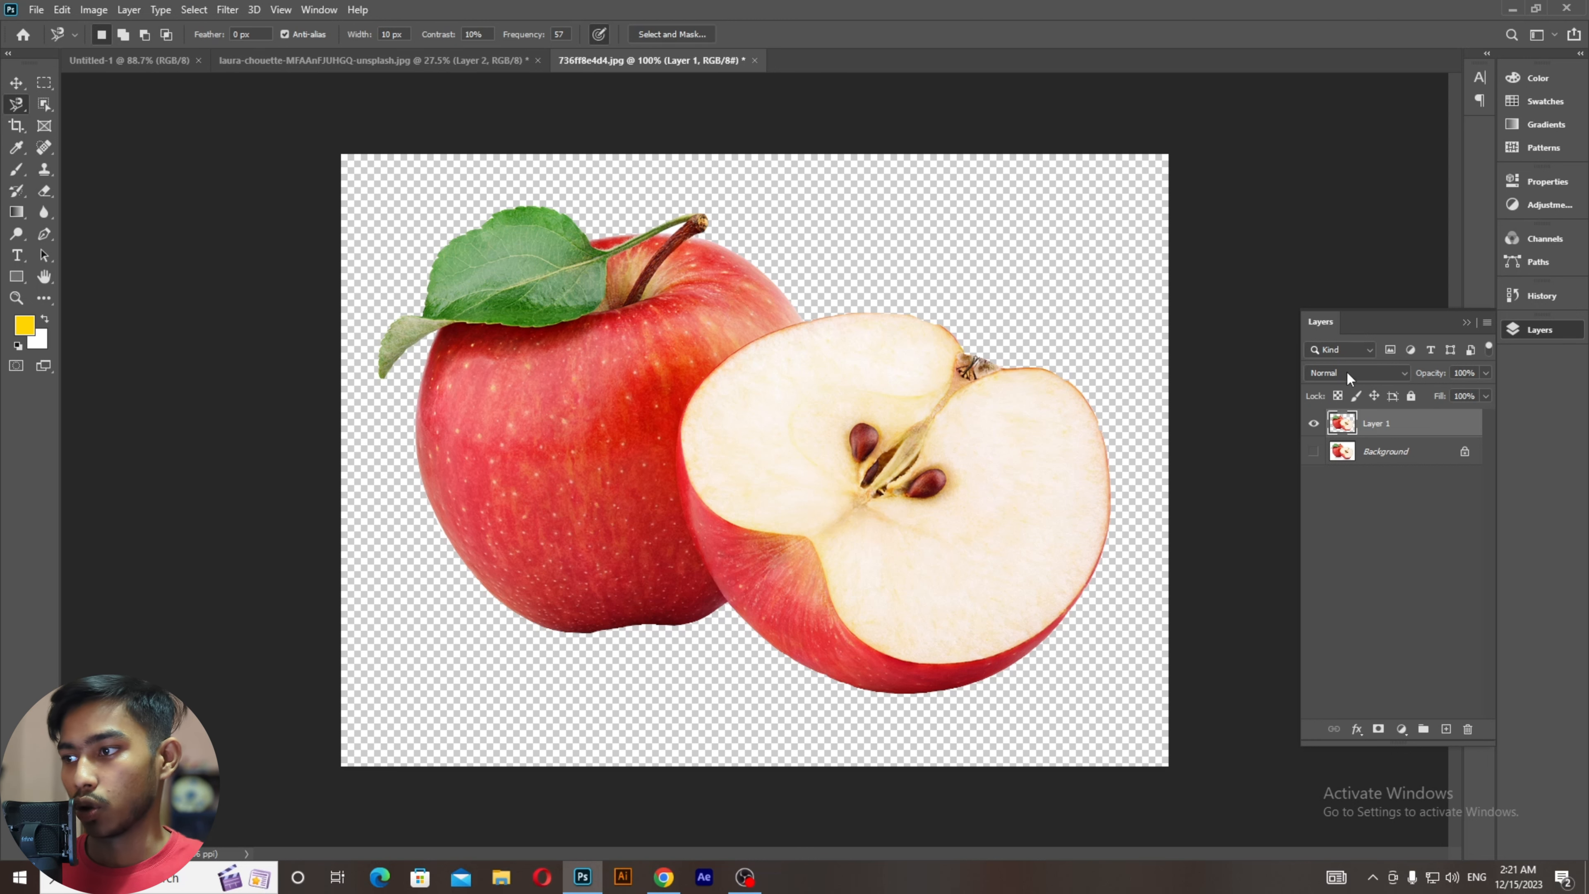
# Step: Delete the copied layer and switch to the Magnetic Lasso Tool
pyautogui.press('Delete')
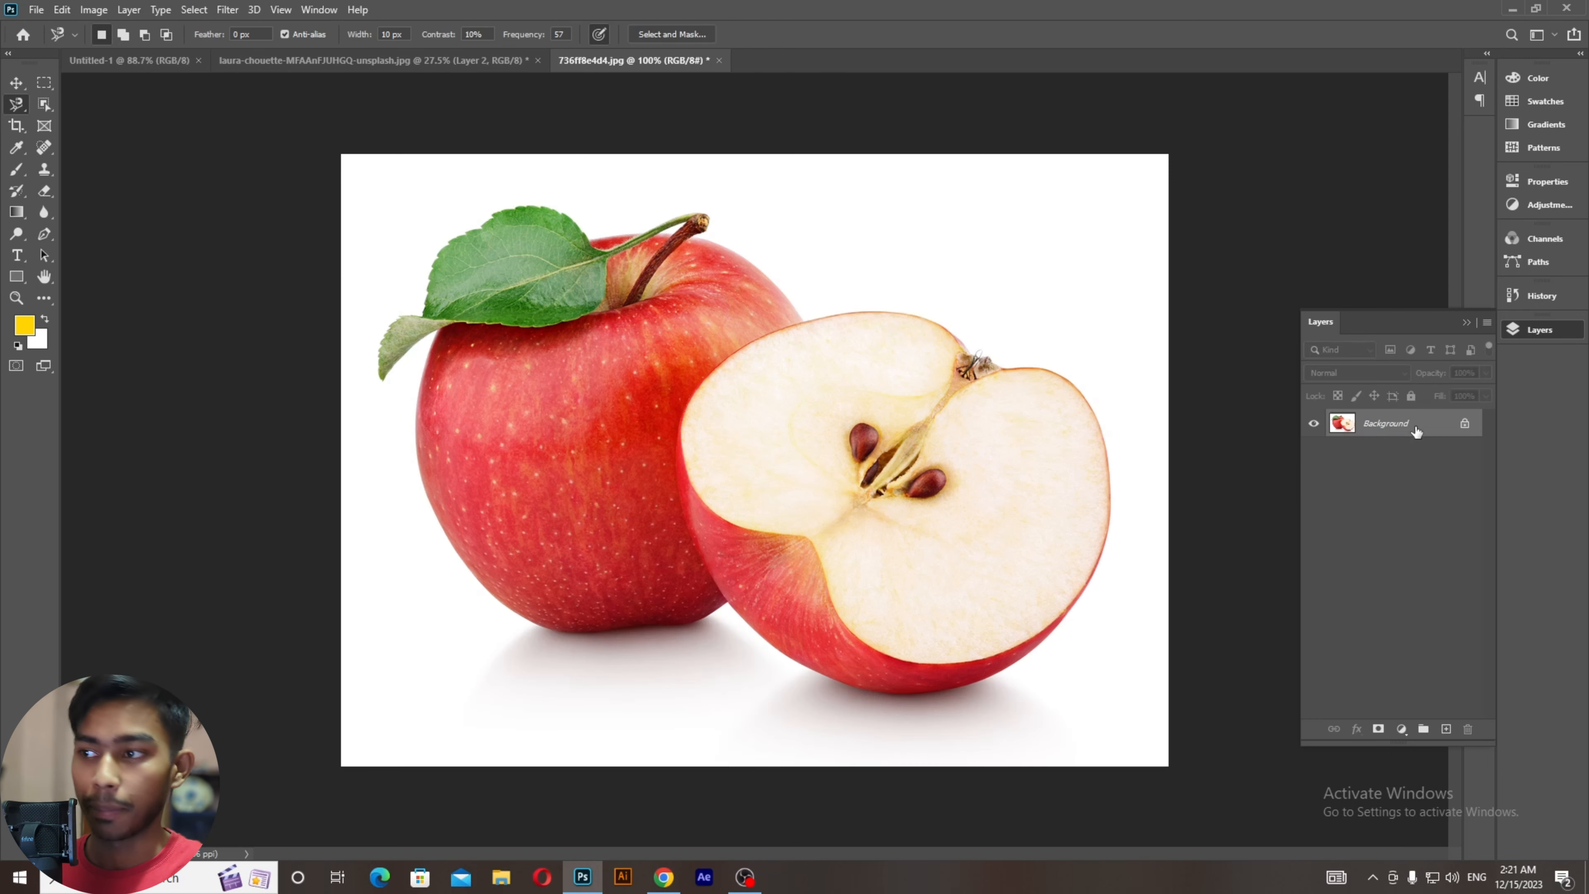
pyautogui.scroll(2, 508, 114)
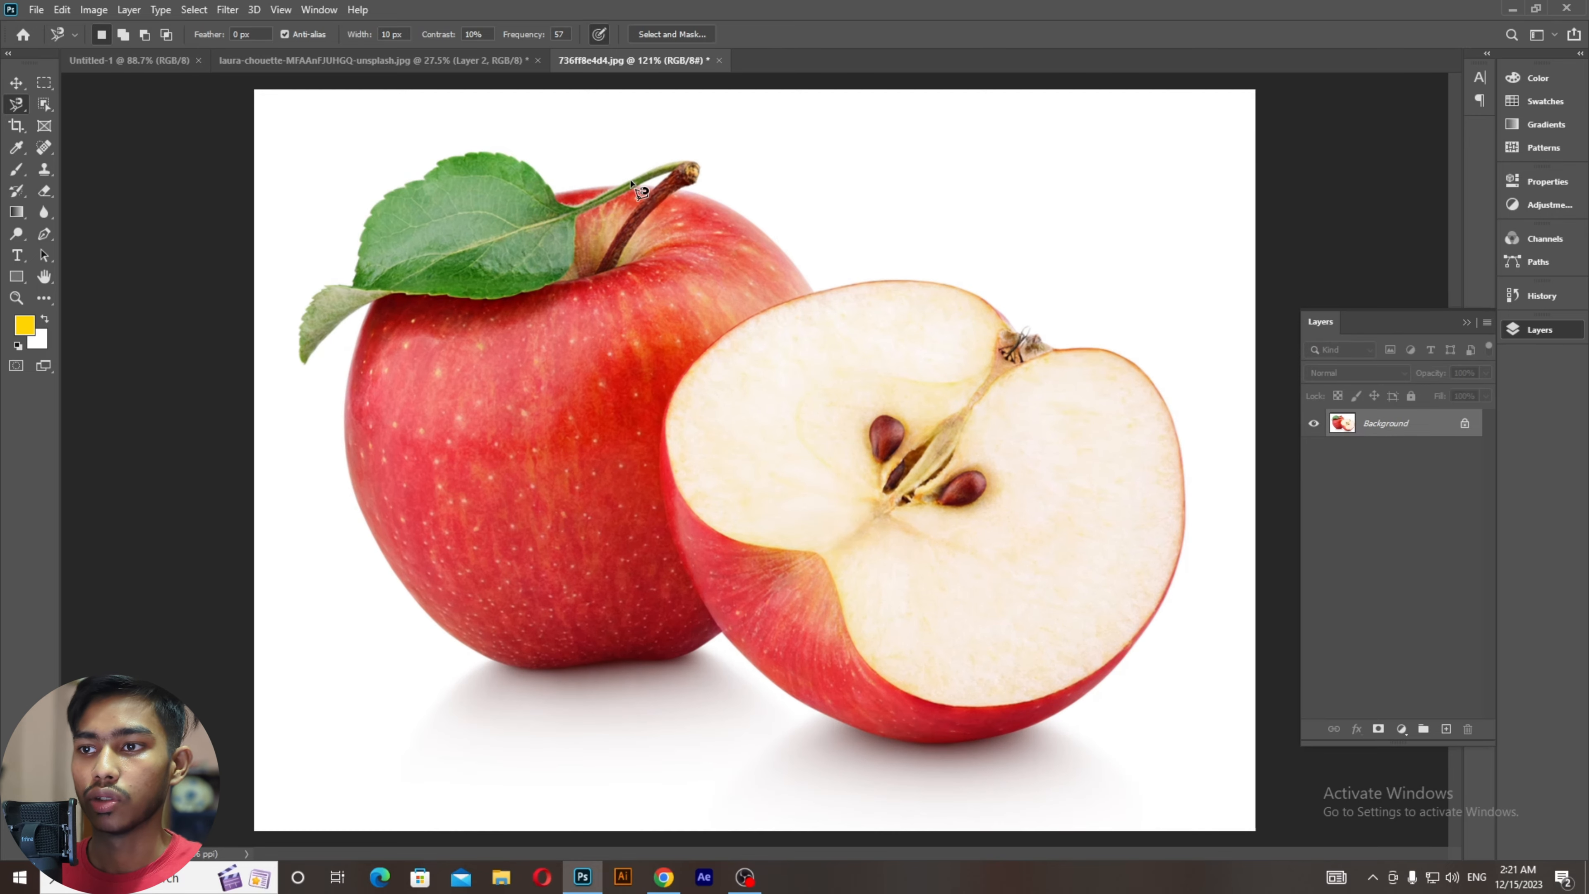
pyautogui.rightClick(17, 105)
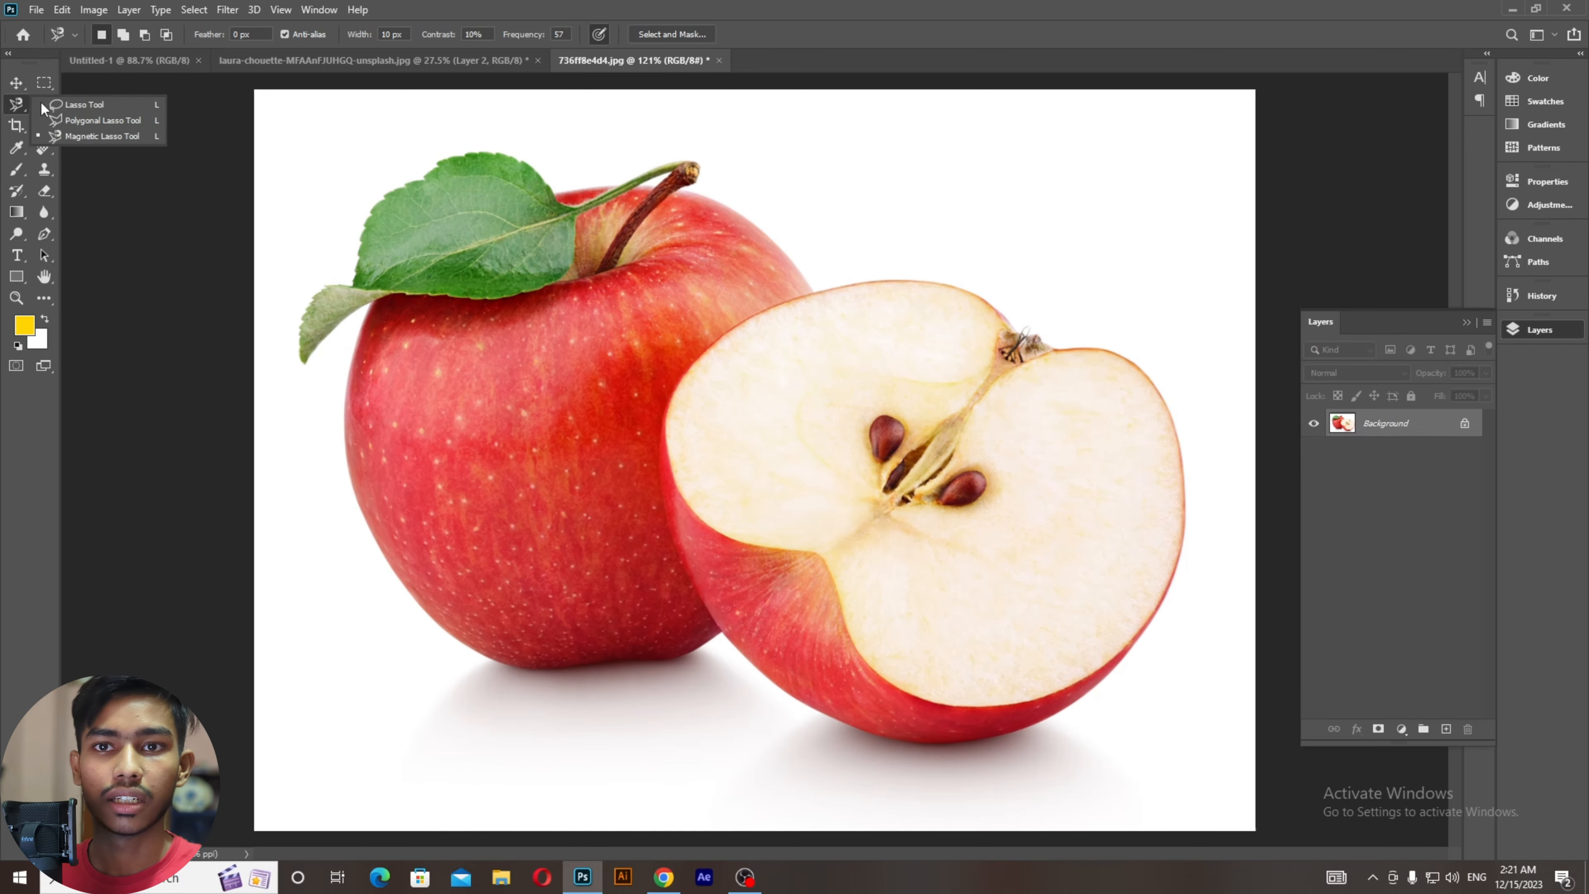
pyautogui.click(84, 137)
# Step: Start a new outline on the apple's left edge below the leaf, removing stray anchors
pyautogui.scroll(5, 356, 347)
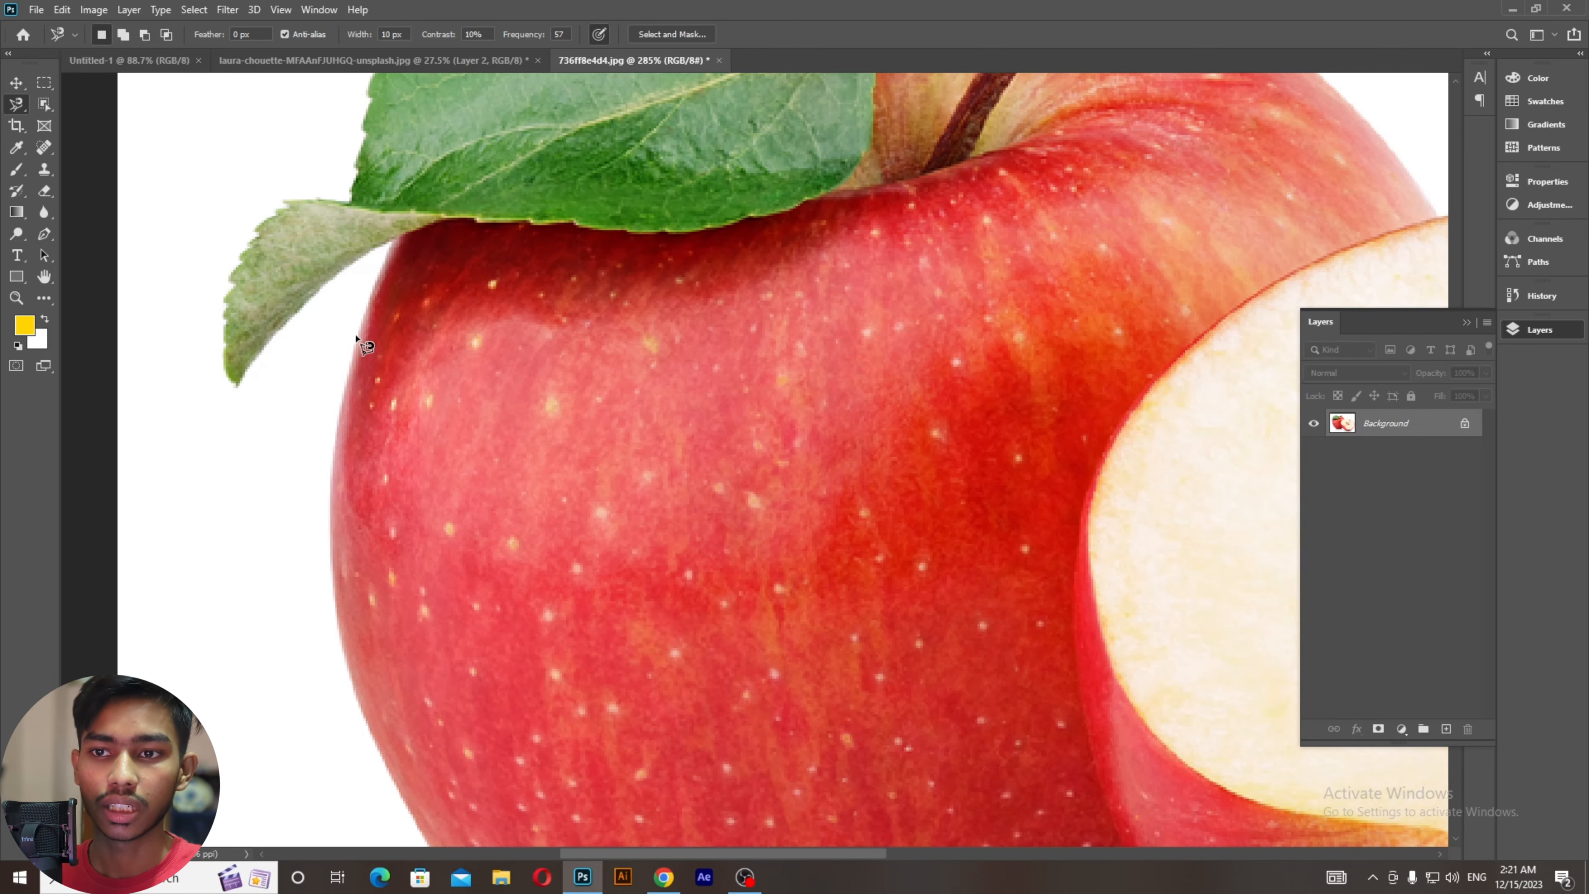
pyautogui.click(355, 333)
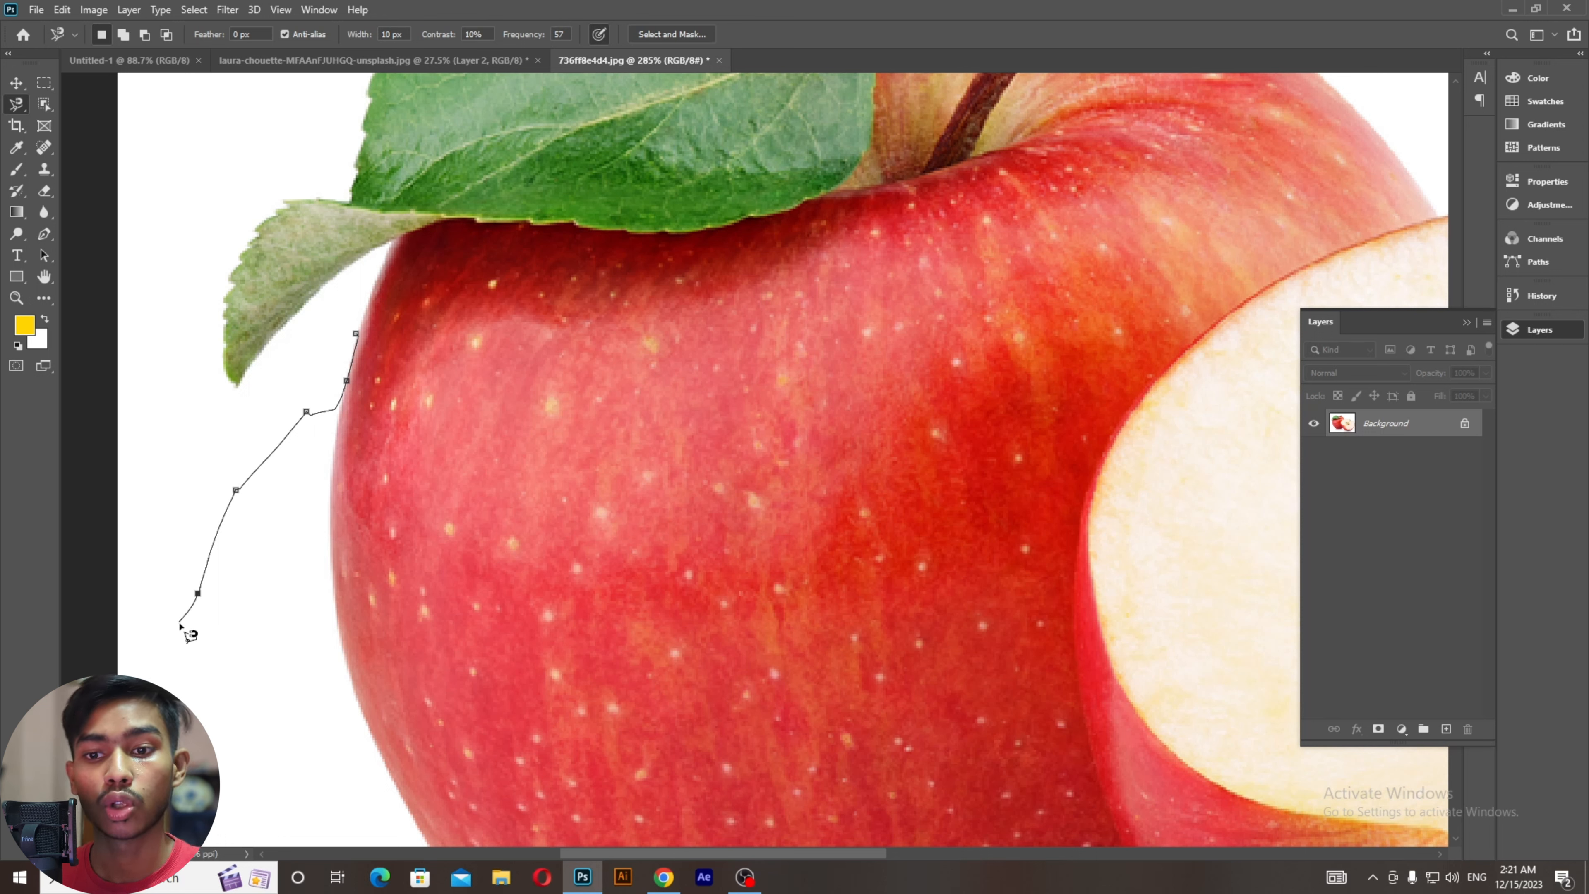
pyautogui.press('BackSpace')
pyautogui.press('BackSpace')
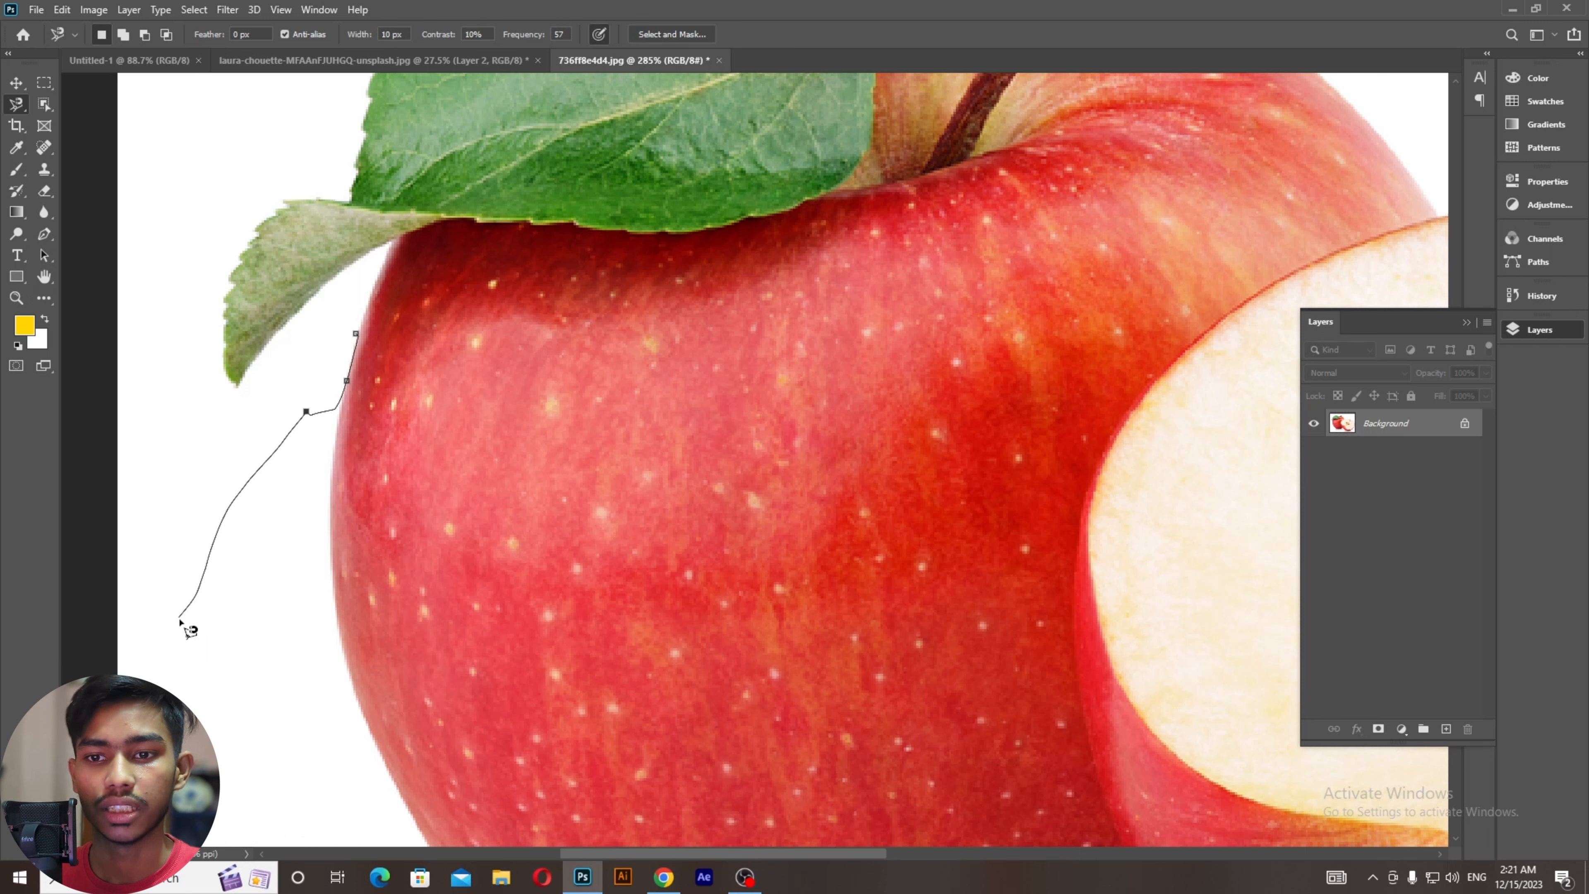
pyautogui.press('BackSpace')
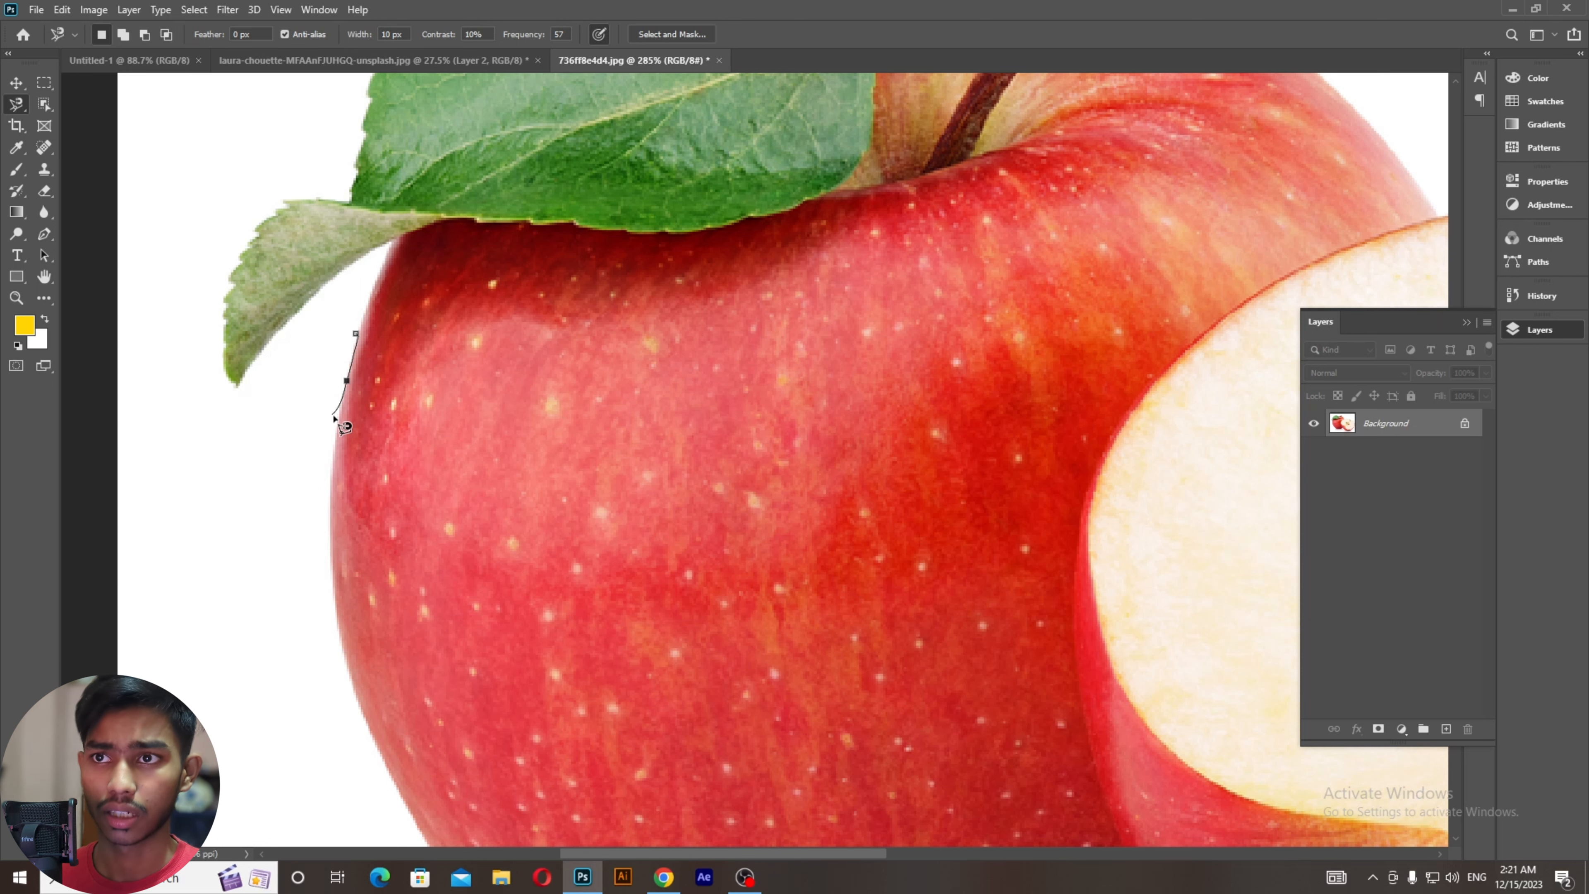
pyautogui.scroll(10, 348, 338)
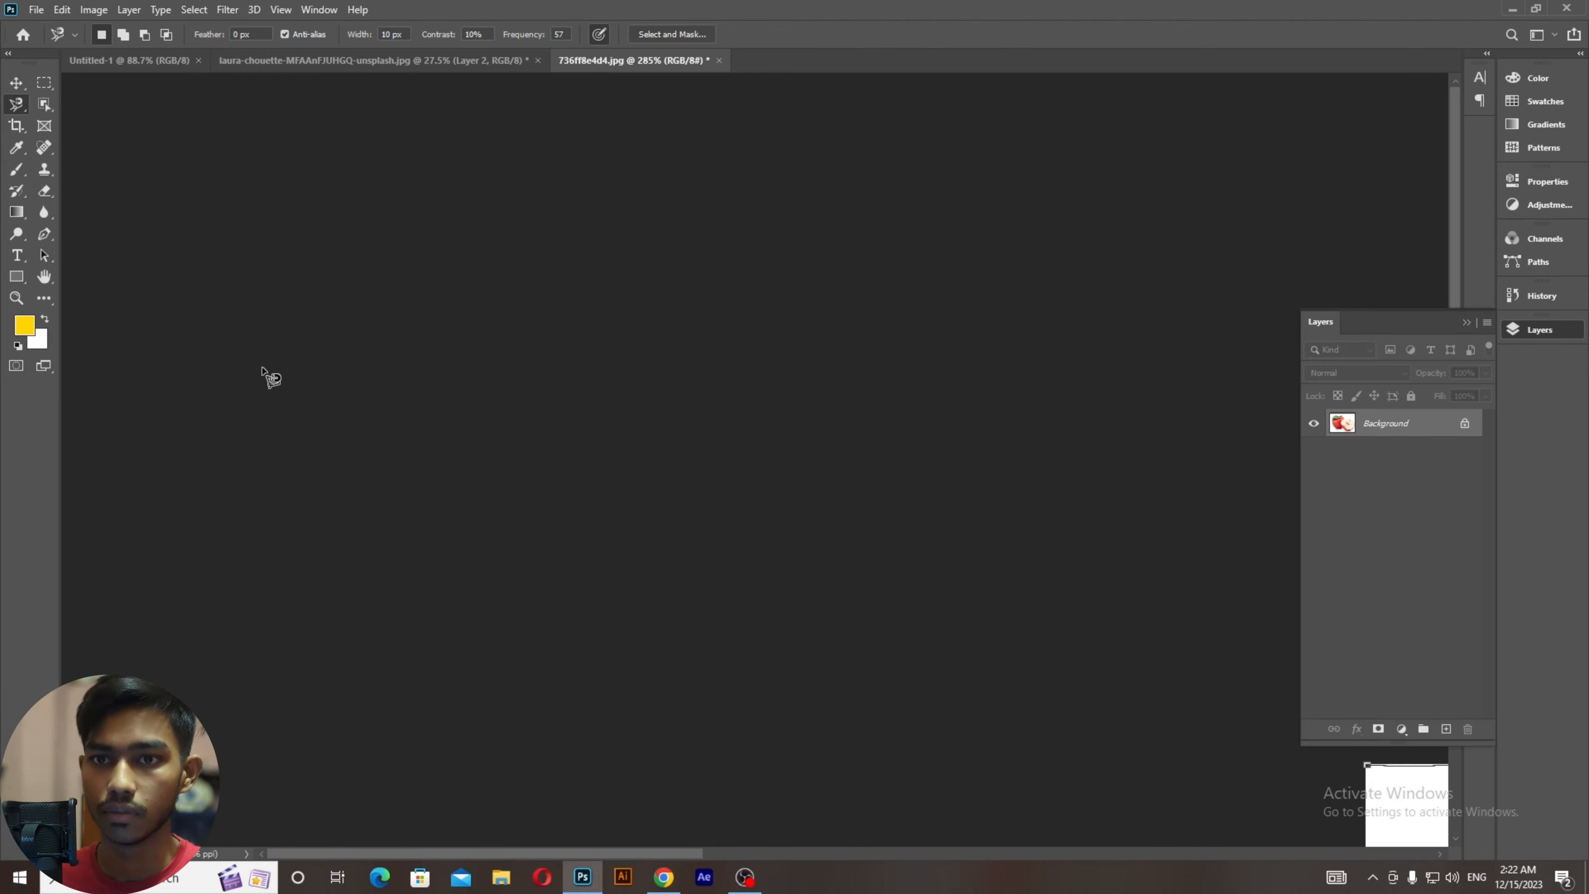
# Step: Close and deselect the stray partial outline, then reselect the Magnetic Lasso Tool
pyautogui.press('BackSpace')
pyautogui.press('BackSpace')
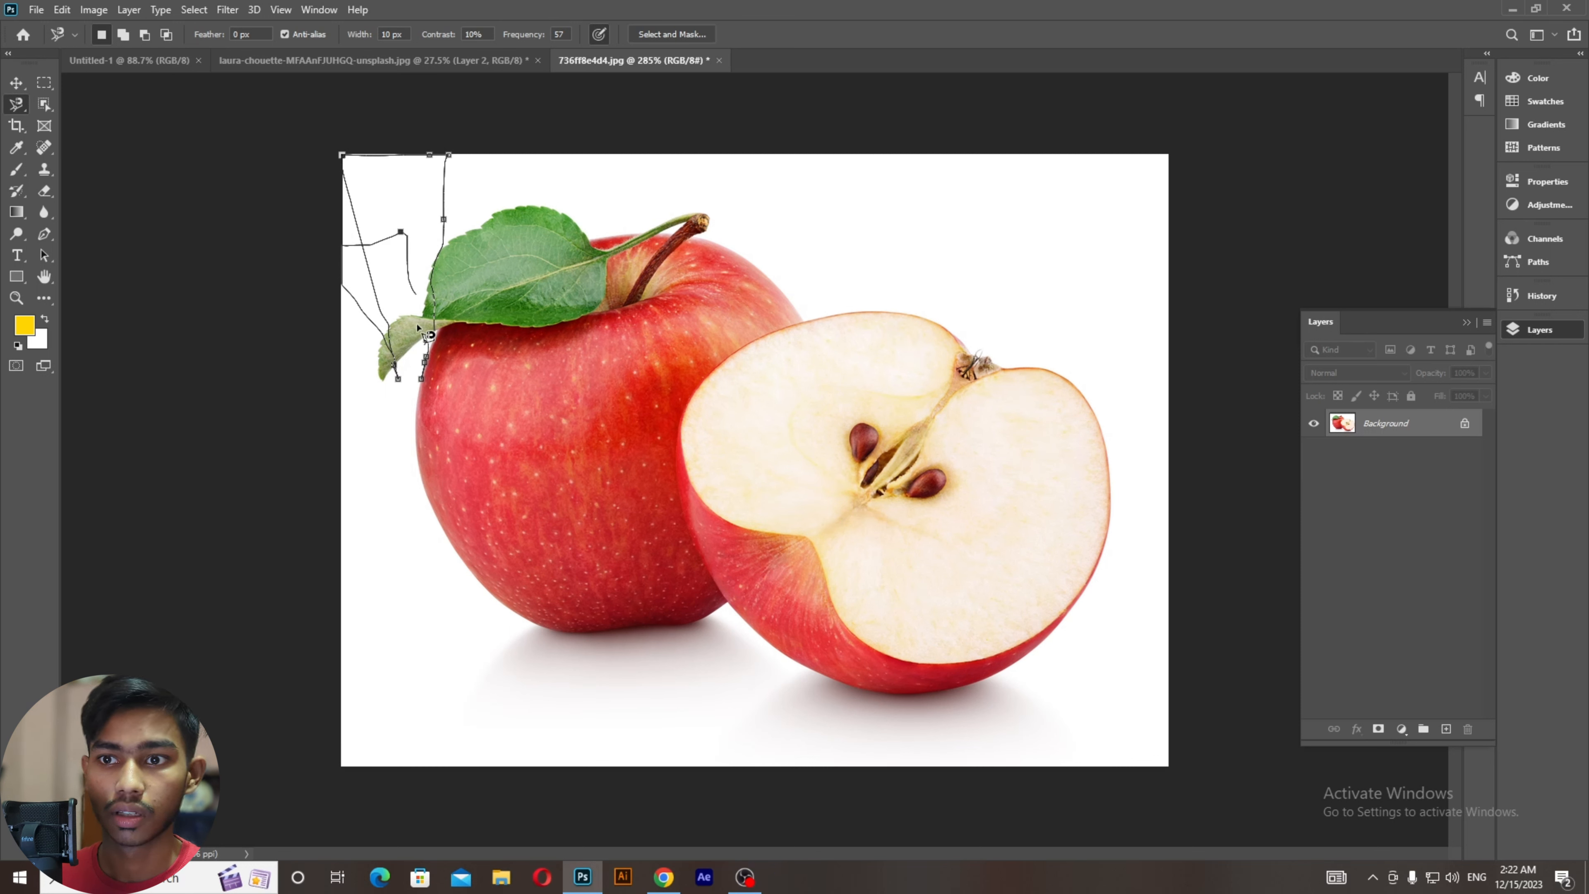
pyautogui.doubleClick(432, 374)
pyautogui.click(16, 82)
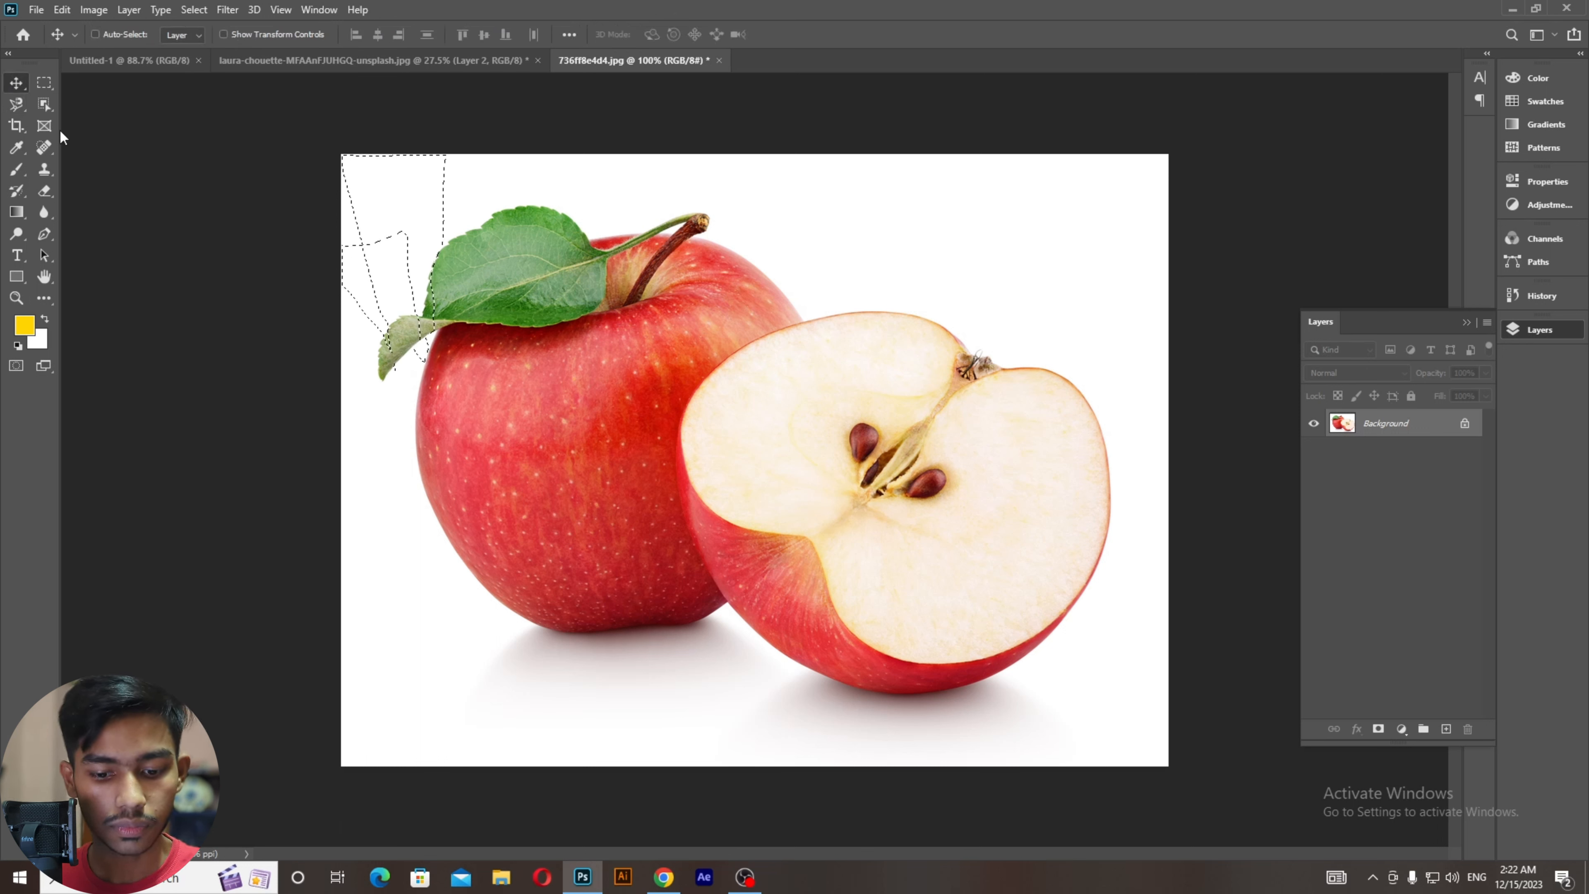
pyautogui.hotkey('ctrl', 'd')
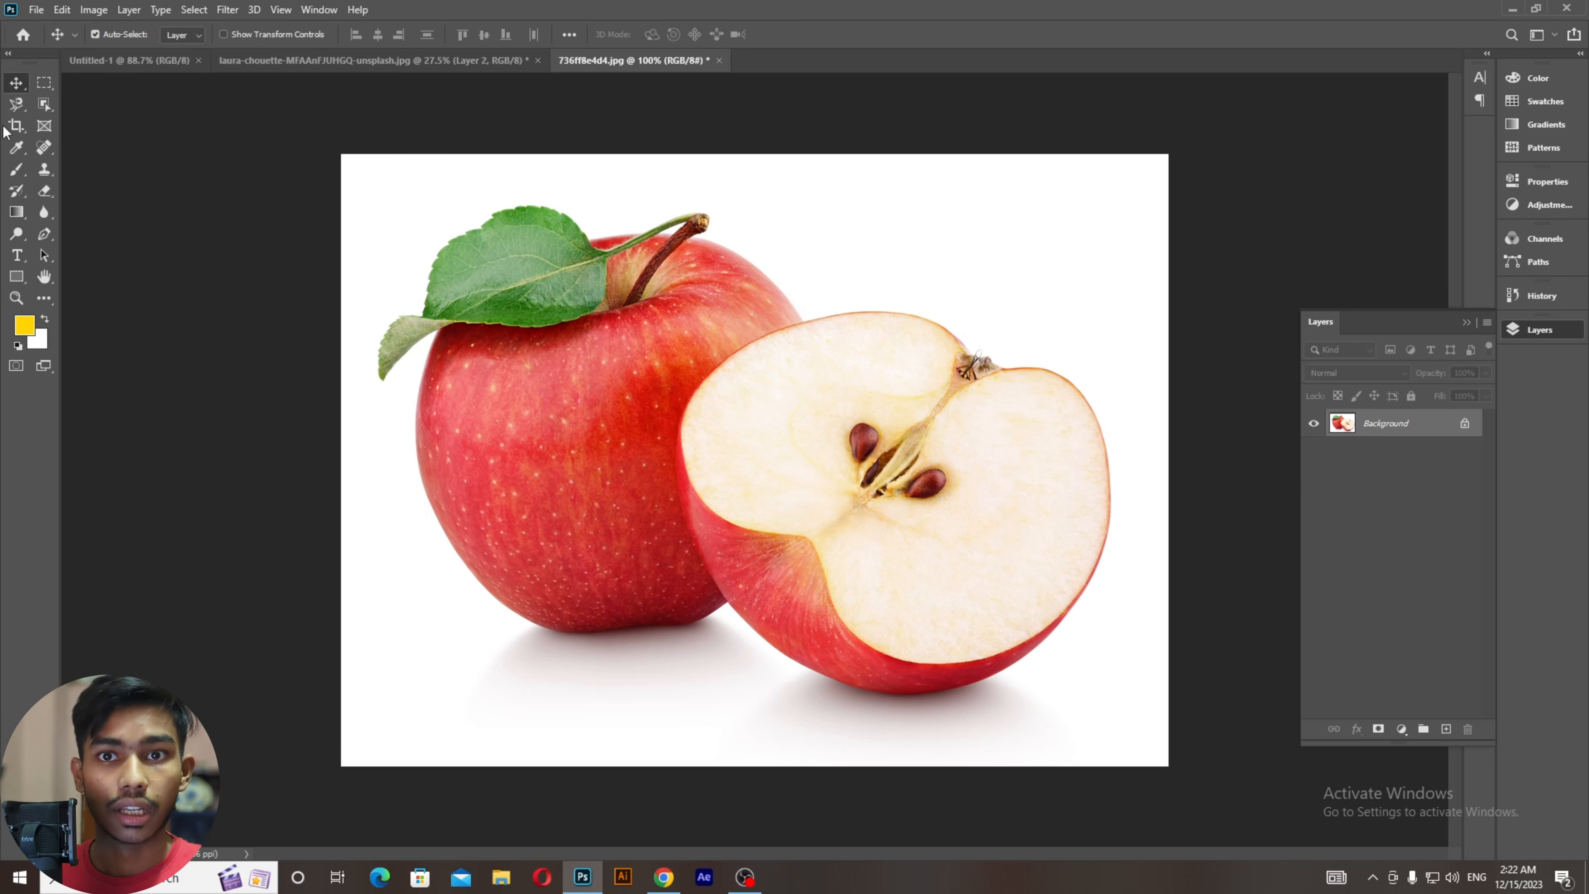
pyautogui.rightClick(16, 106)
pyautogui.click(54, 131)
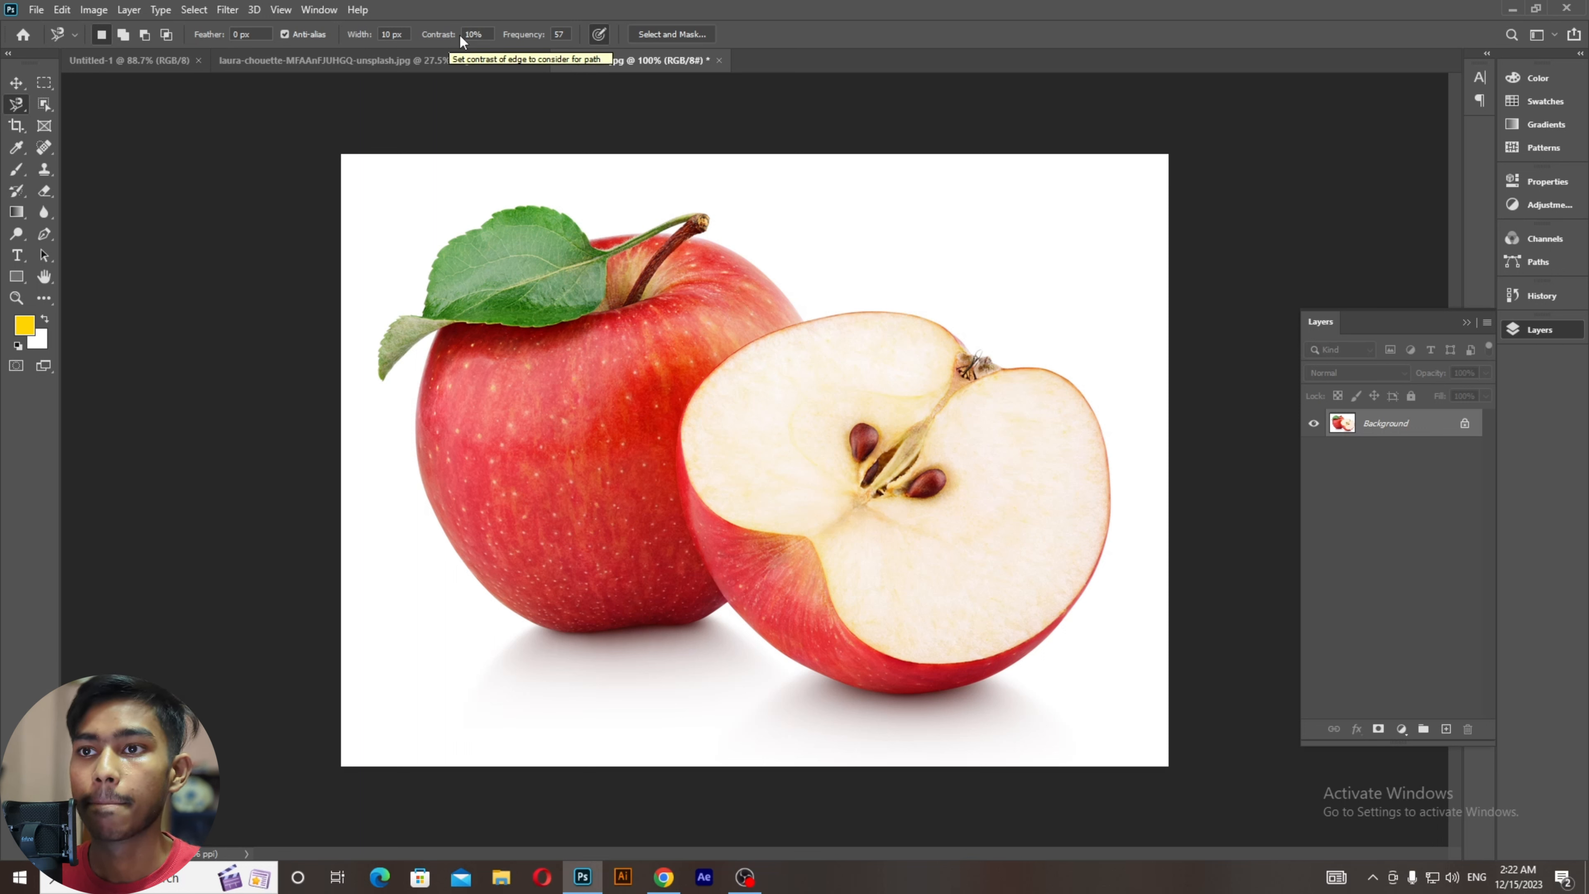
# Step: Raise Magnetic Lasso frequency from 57 to 94 and begin tracing at the whole apple's left edge
pyautogui.click(569, 35)
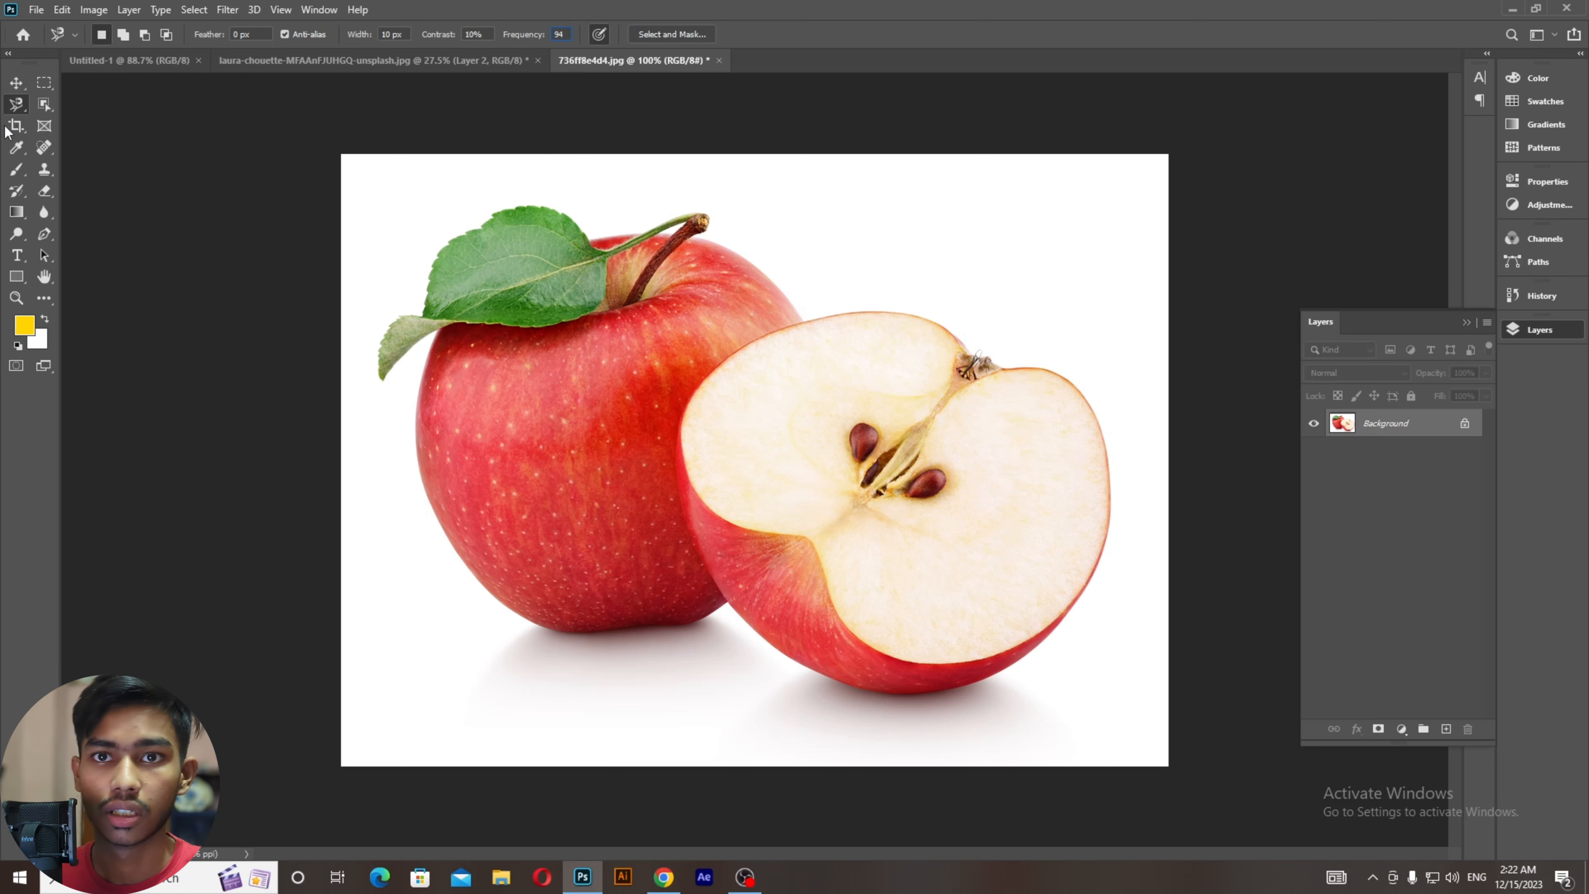
pyautogui.press('v')
pyautogui.scroll(2, 350, 425)
pyautogui.click(16, 104)
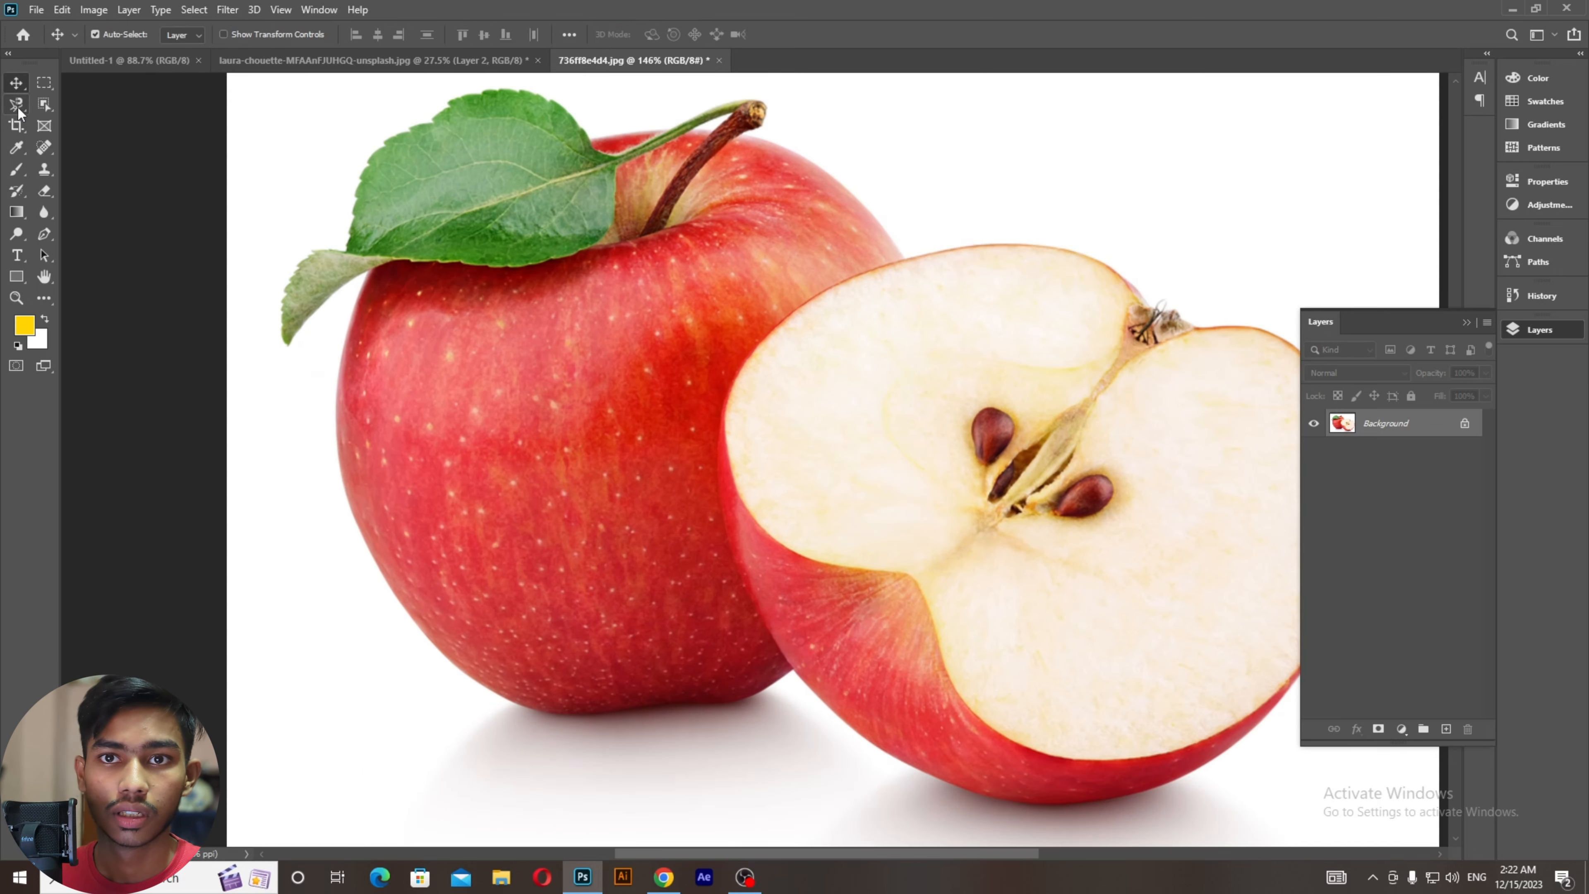
pyautogui.click(355, 316)
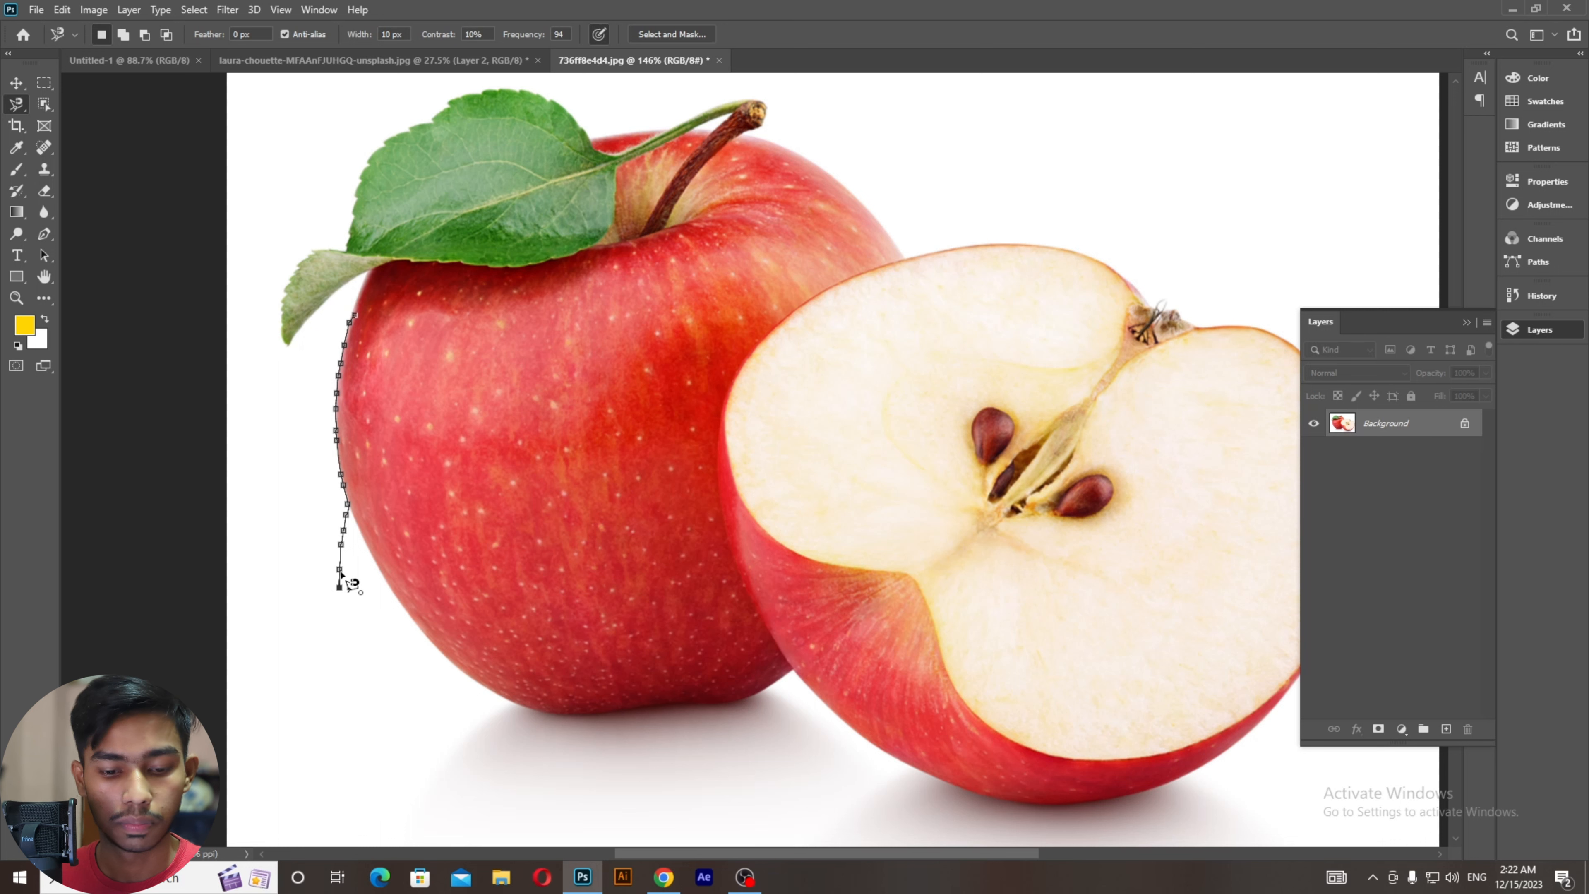
# Step: Trace along both apples' bottom edges and up the half apple's right side, removing bad anchors
pyautogui.press('BackSpace')
pyautogui.press('BackSpace')
pyautogui.press('BackSpace')
pyautogui.press('BackSpace')
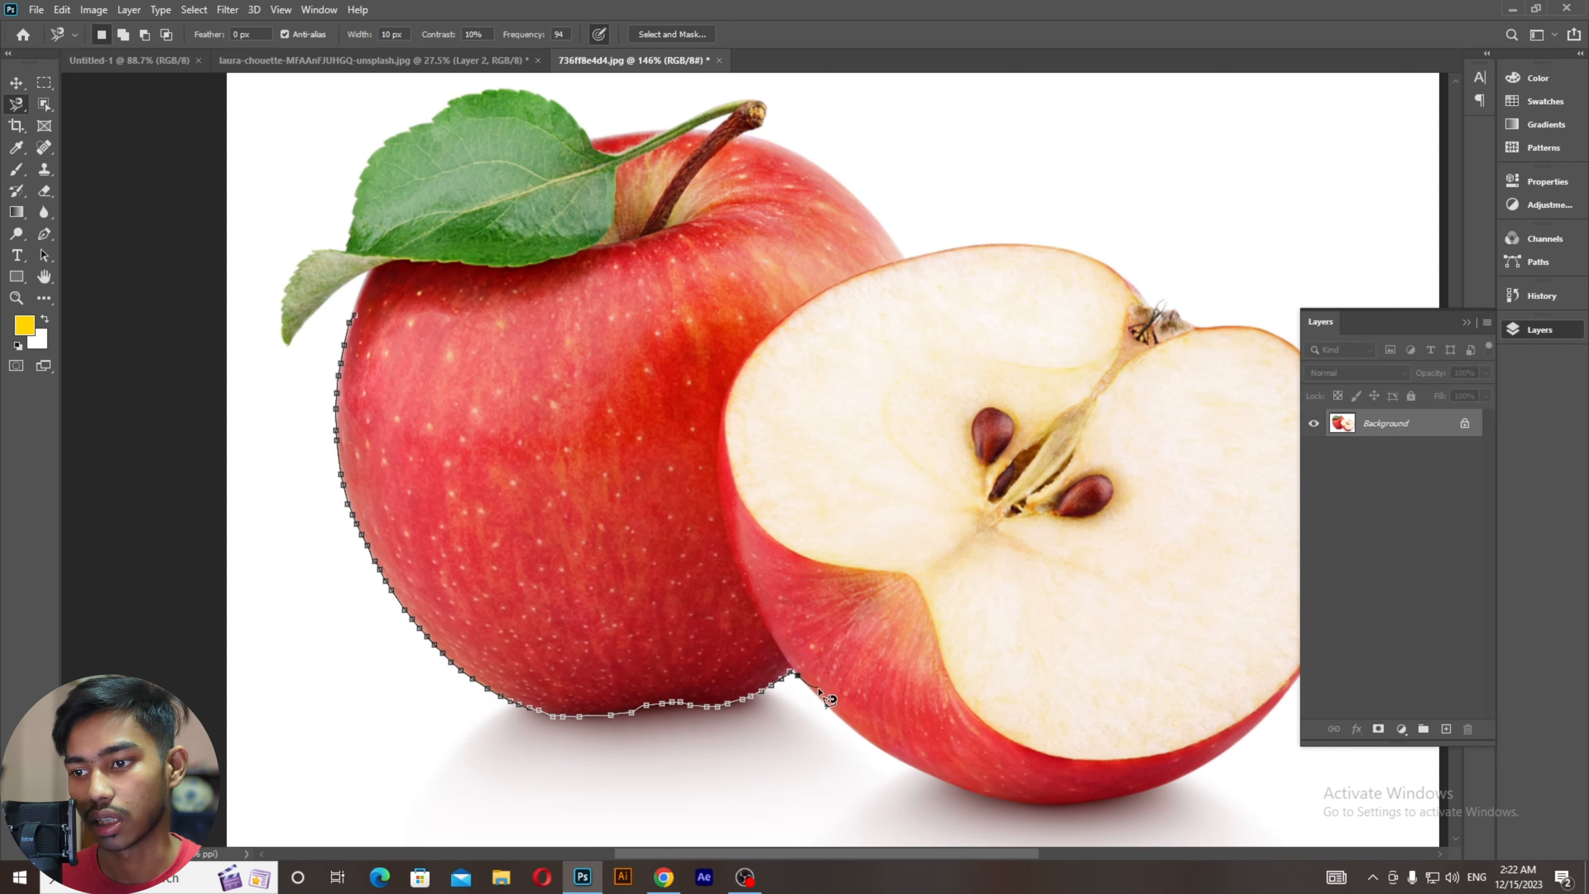
pyautogui.moveTo(877, 744)
pyautogui.mouseDown()
pyautogui.moveTo(597, 676)
pyautogui.moveTo(519, 691)
pyautogui.mouseUp()
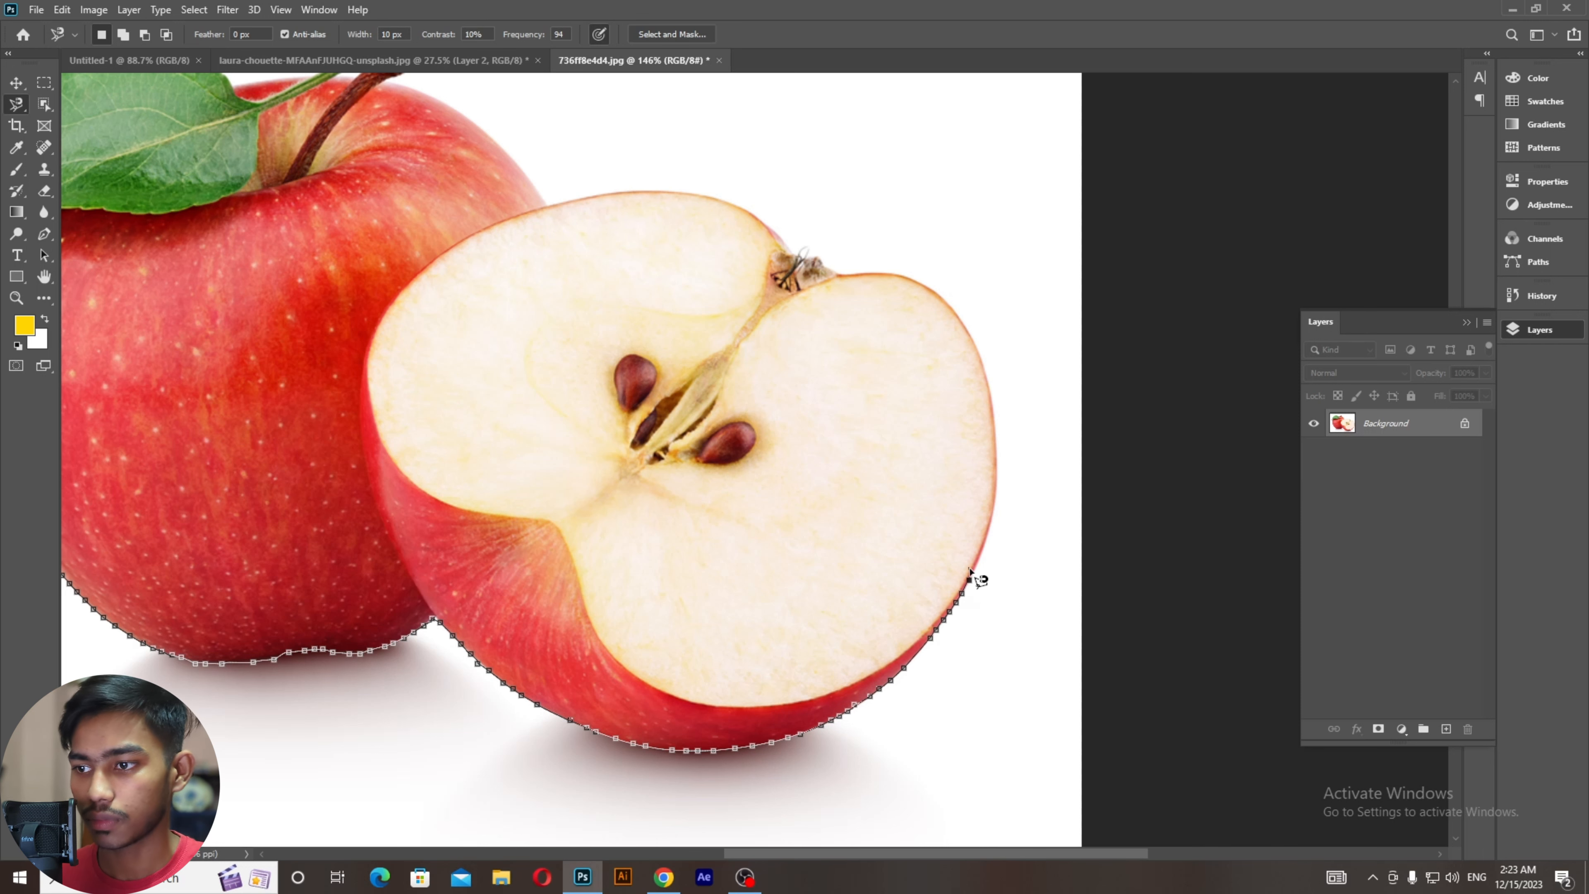
pyautogui.moveTo(969, 568)
pyautogui.mouseDown()
pyautogui.moveTo(529, 642)
pyautogui.moveTo(38, 619)
pyautogui.moveTo(422, 561)
pyautogui.moveTo(457, 616)
pyautogui.mouseUp()
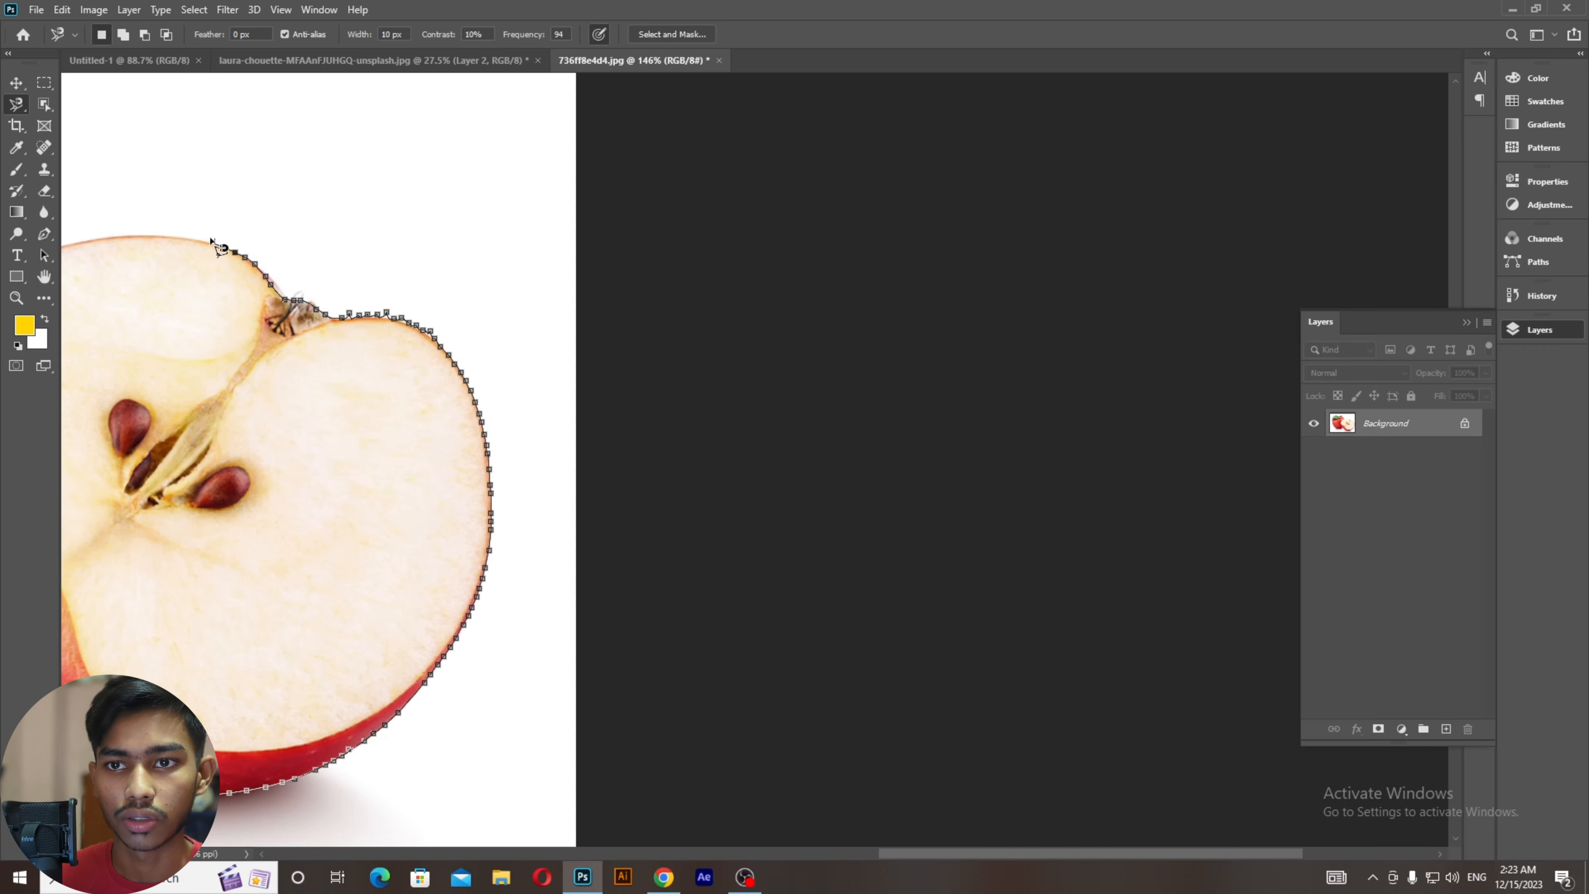
pyautogui.moveTo(242, 236); pyautogui.dragTo(555, 363)
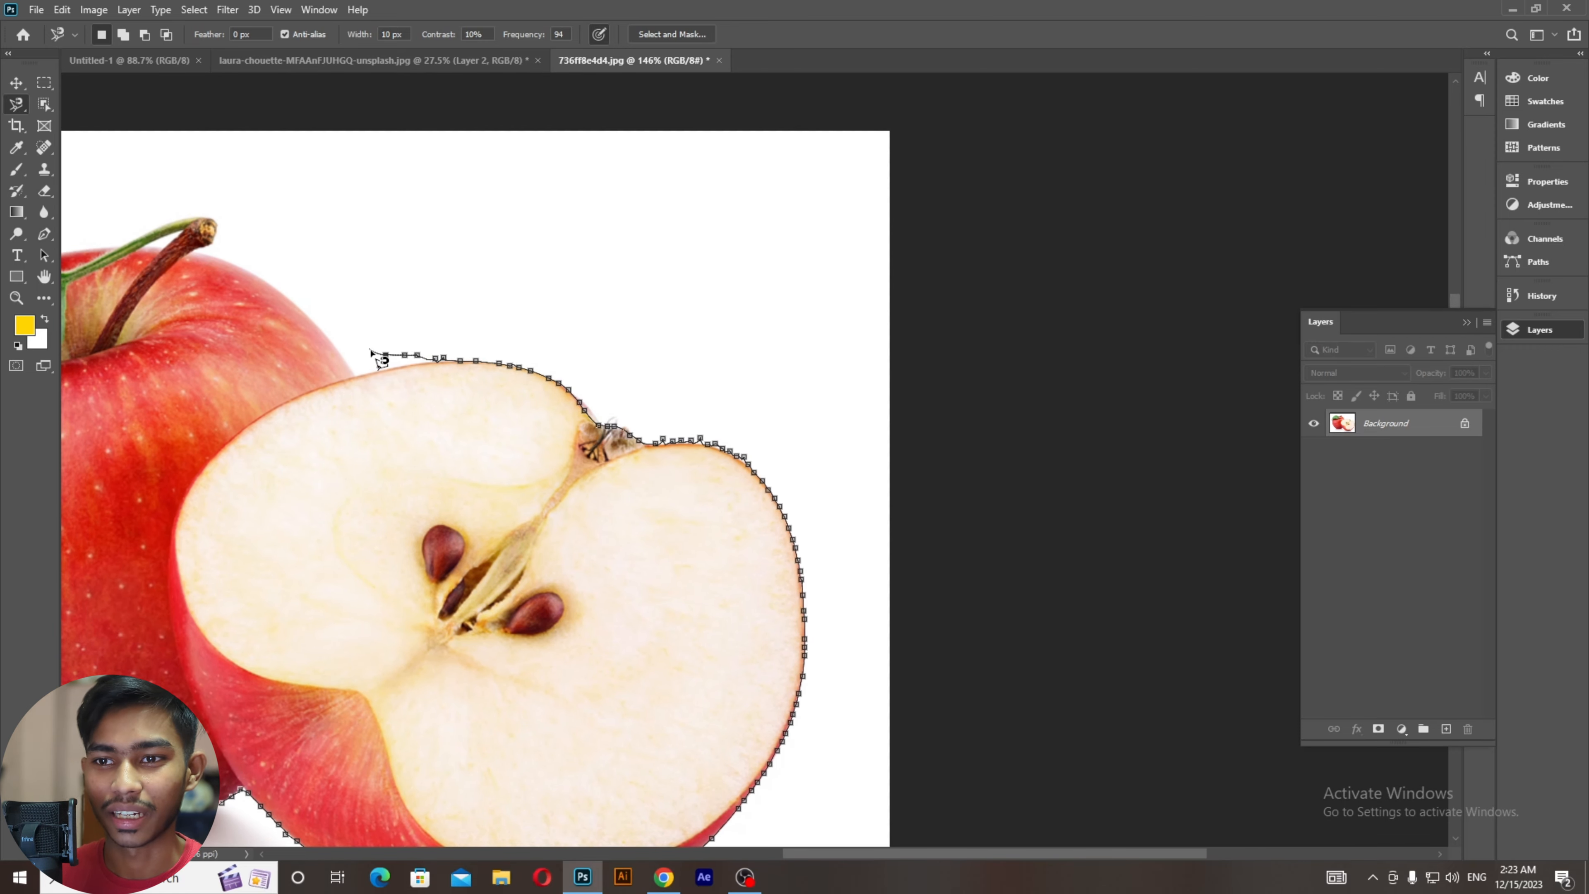
pyautogui.press('BackSpace')
pyautogui.press('BackSpace')
pyautogui.press('BackSpace')
pyautogui.press('BackSpace')
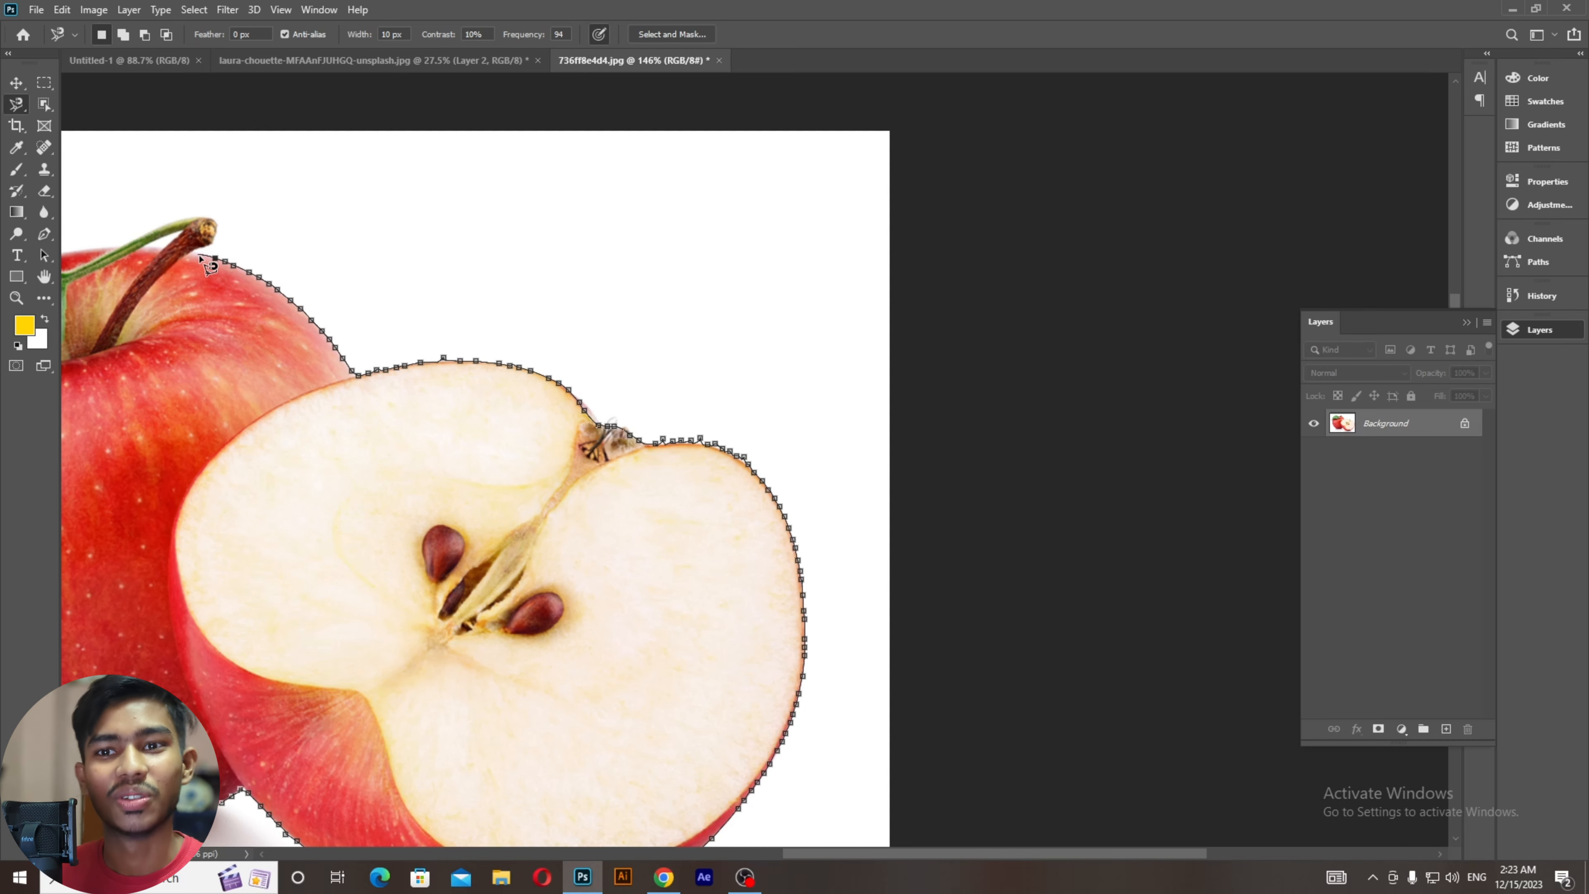
# Step: Continue the outline over the stem and down the leaf's left edge
pyautogui.moveTo(200, 256)
pyautogui.mouseDown()
pyautogui.moveTo(449, 401)
pyautogui.moveTo(540, 481)
pyautogui.mouseUp()
pyautogui.scroll(3, 466, 428)
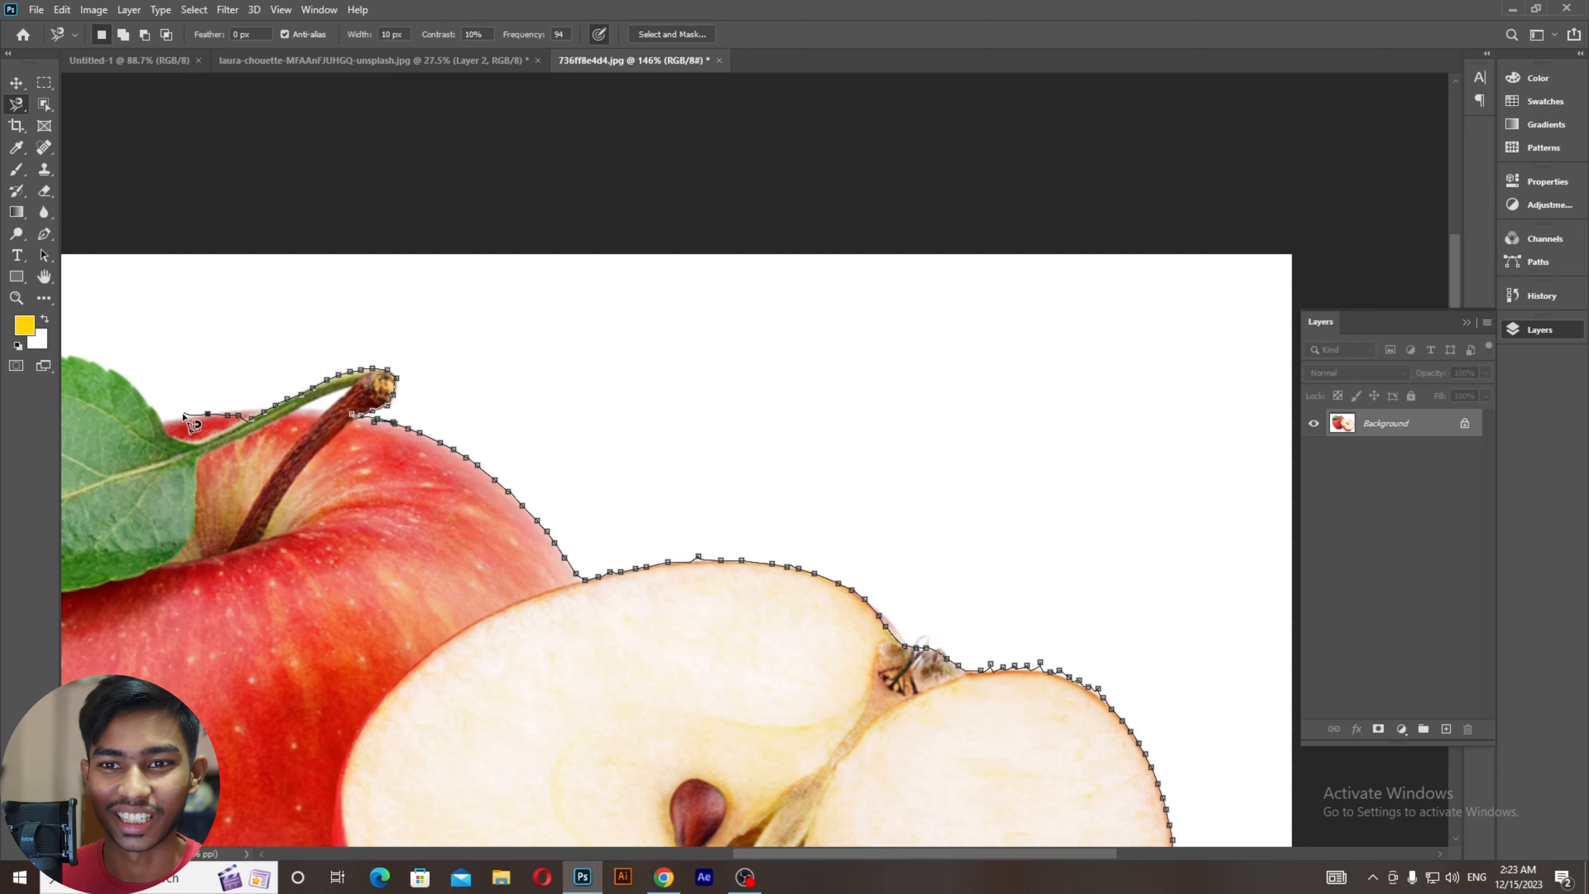
pyautogui.moveTo(263, 475); pyautogui.dragTo(545, 589)
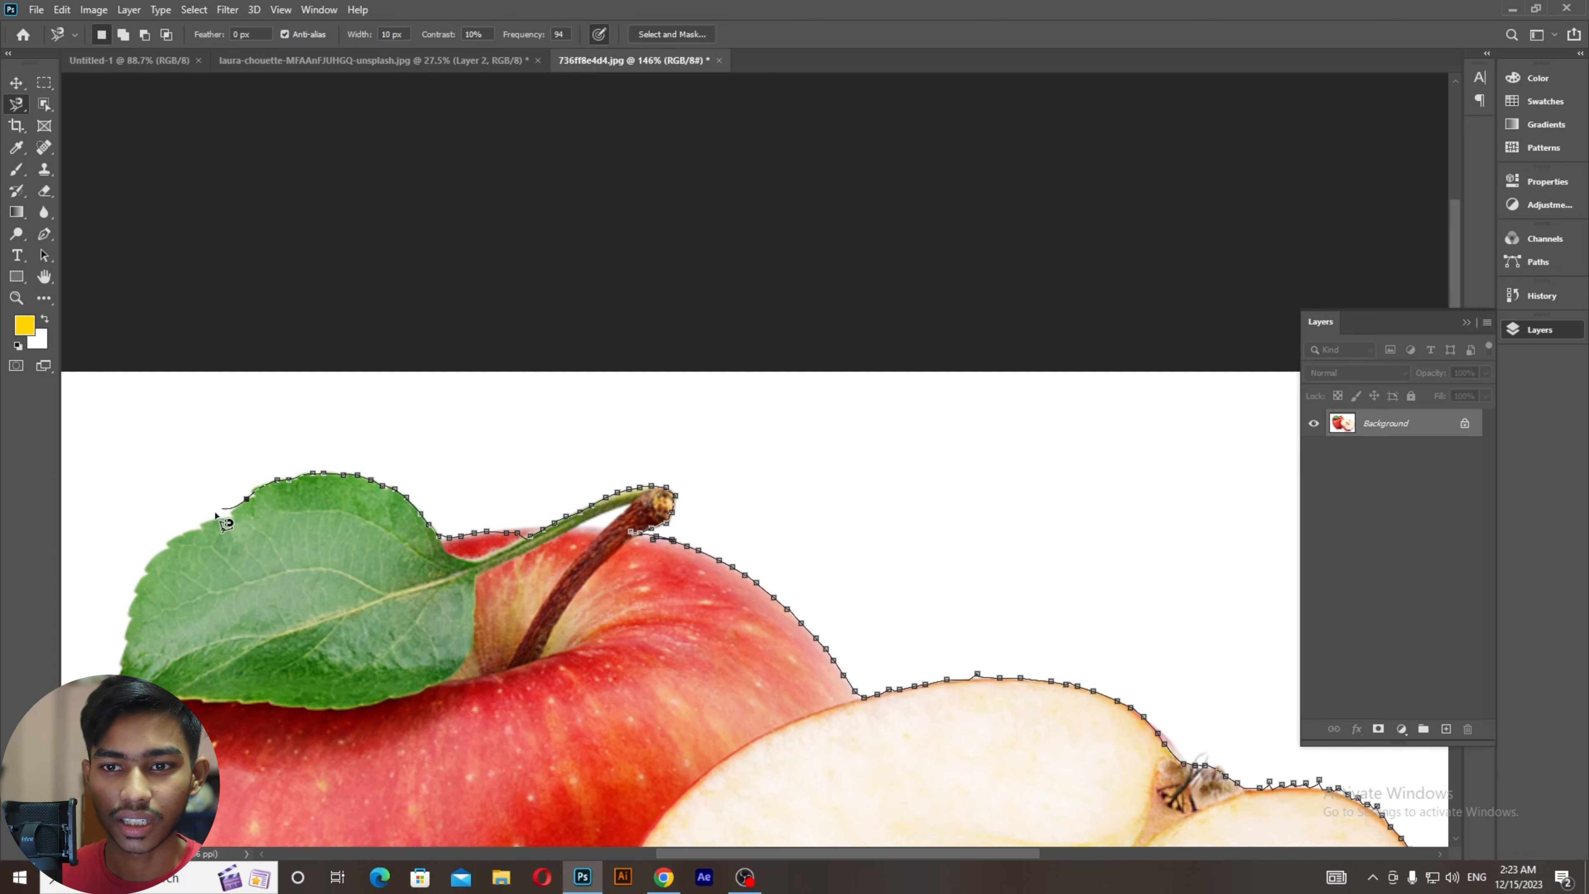
pyautogui.moveTo(134, 618); pyautogui.dragTo(405, 458)
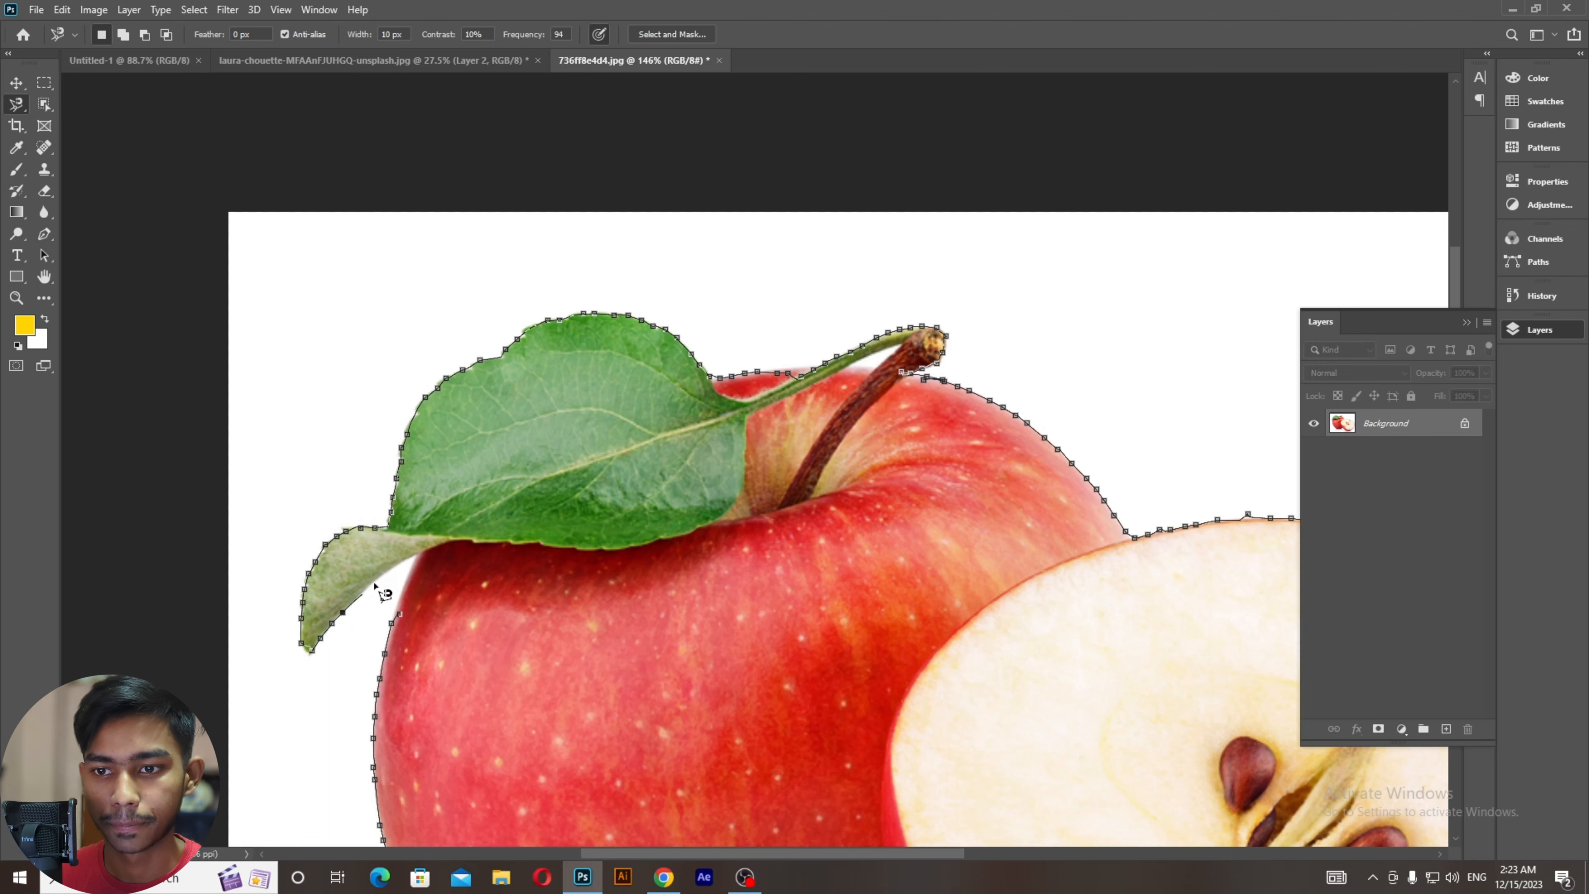
# Step: Close the outline, copy both apples to a new Layer 1, and toggle Background visibility to check
pyautogui.click(400, 613)
pyautogui.scroll(-5, 400, 613)
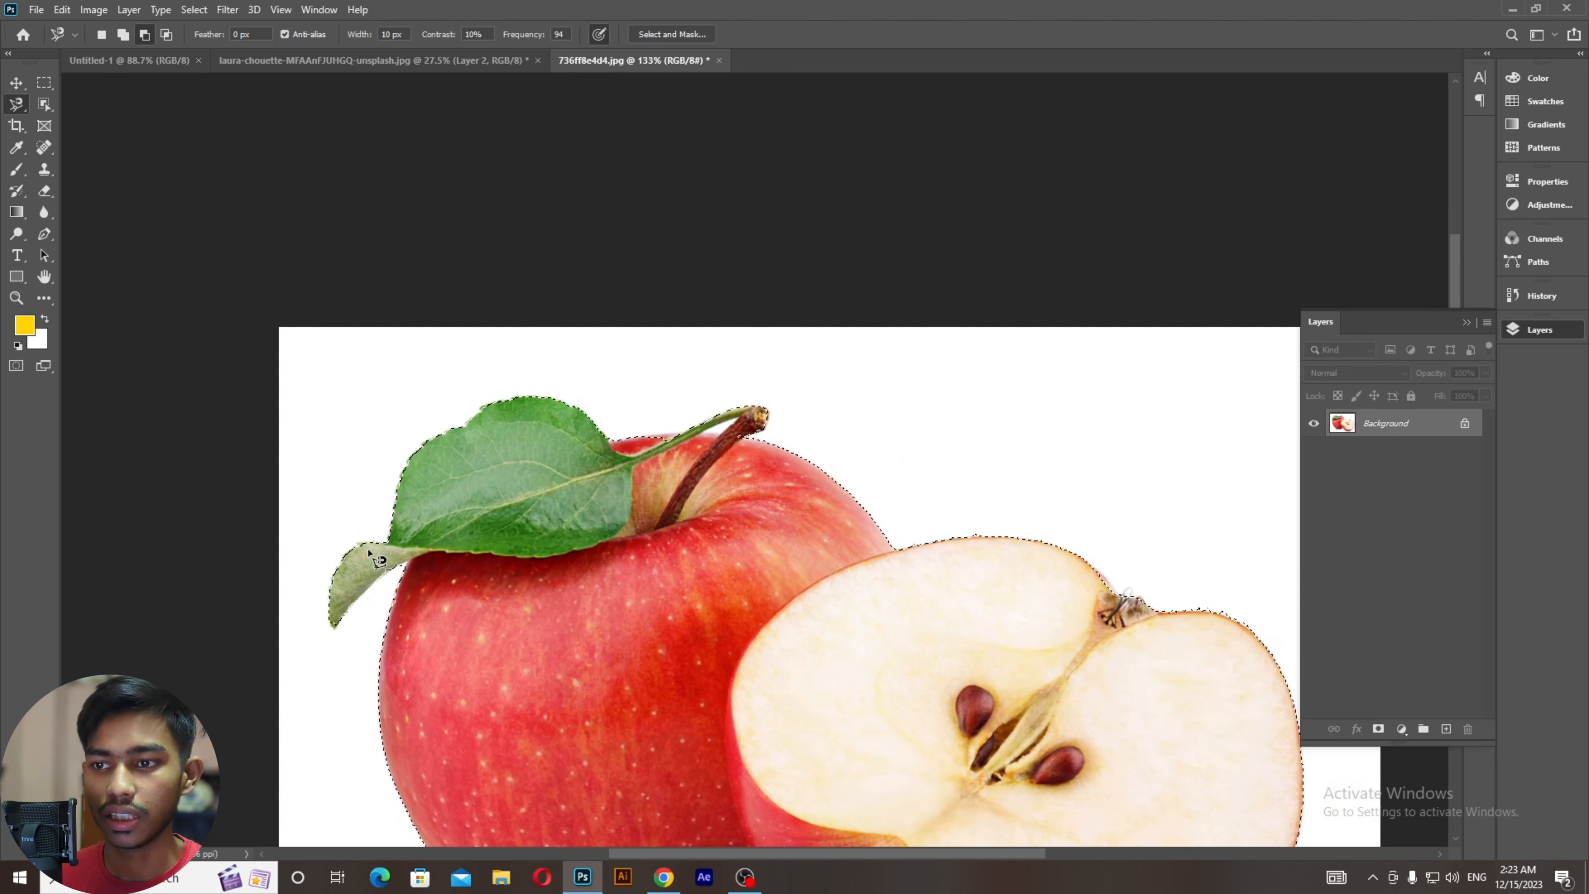
pyautogui.hotkey('ctrl', 'j')
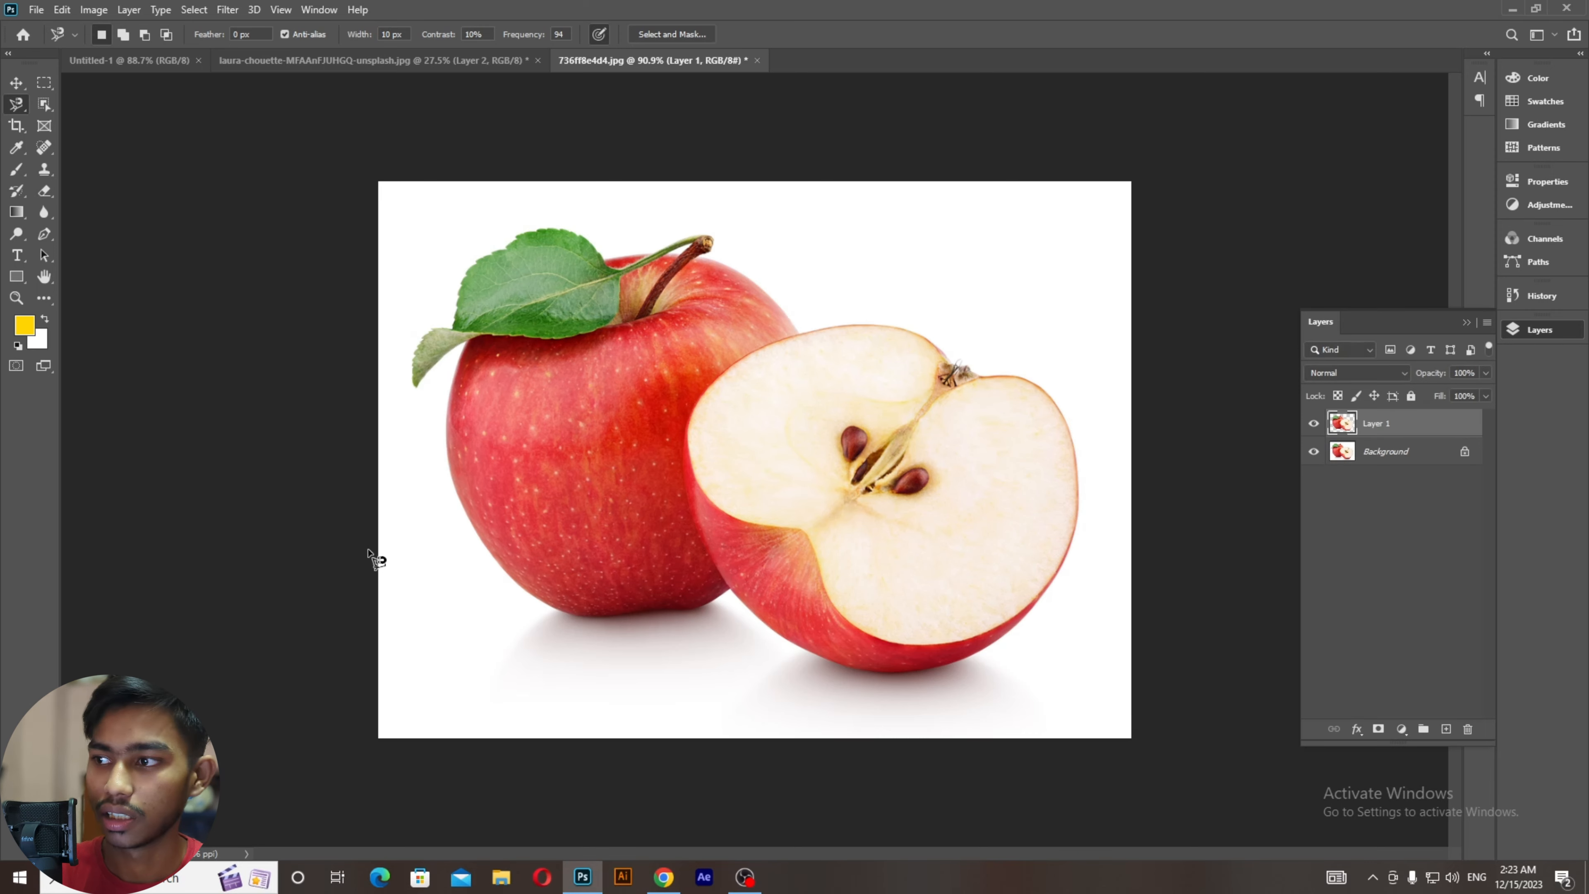
pyautogui.click(1313, 452)
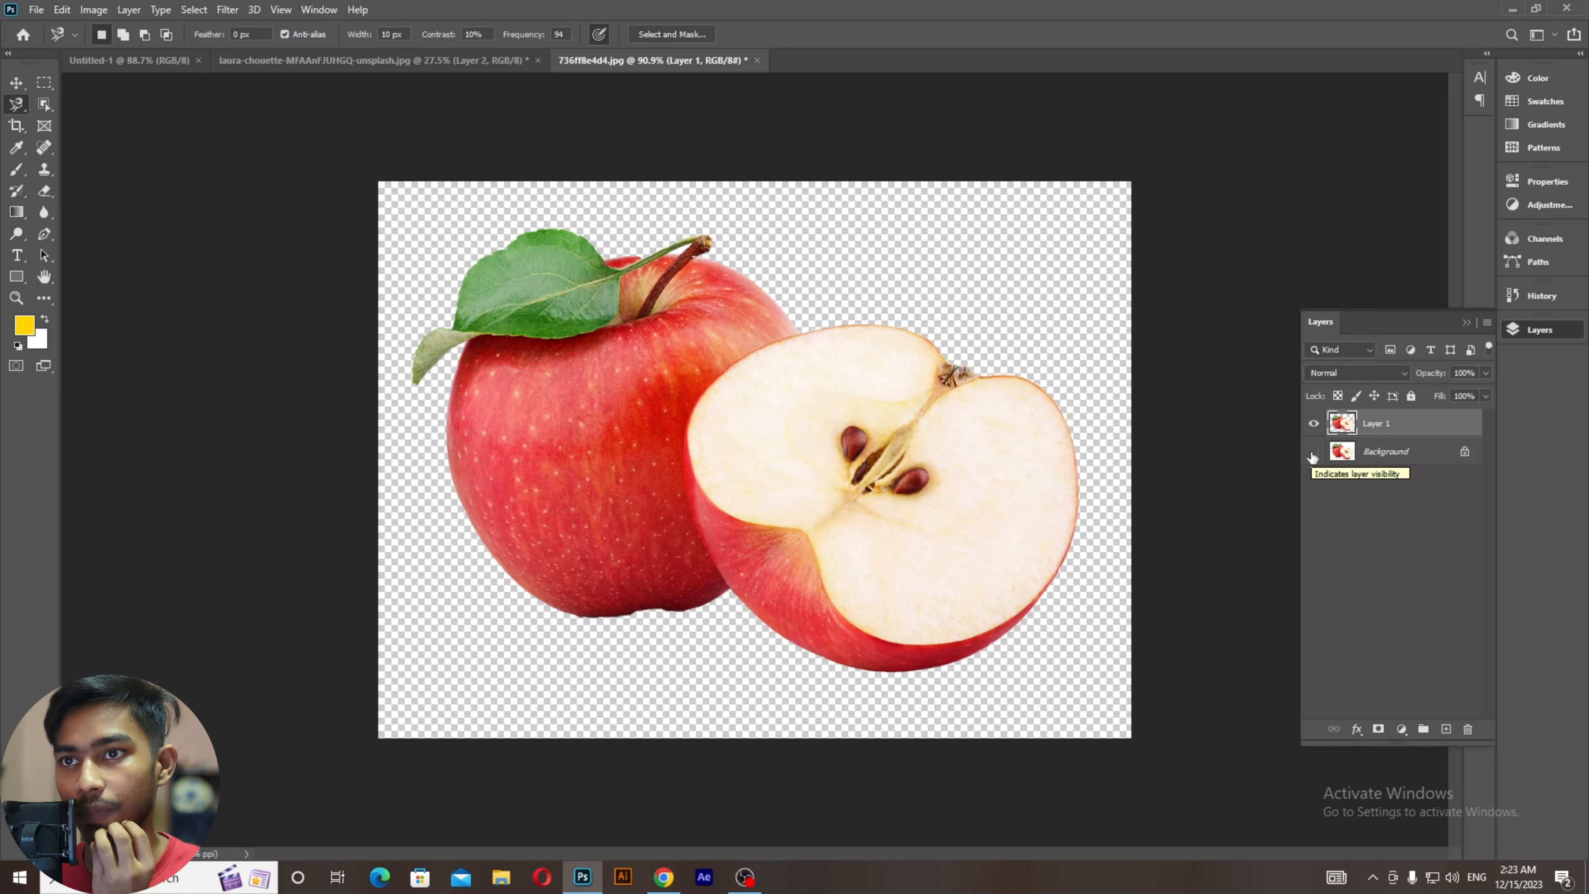
pyautogui.click(1313, 452)
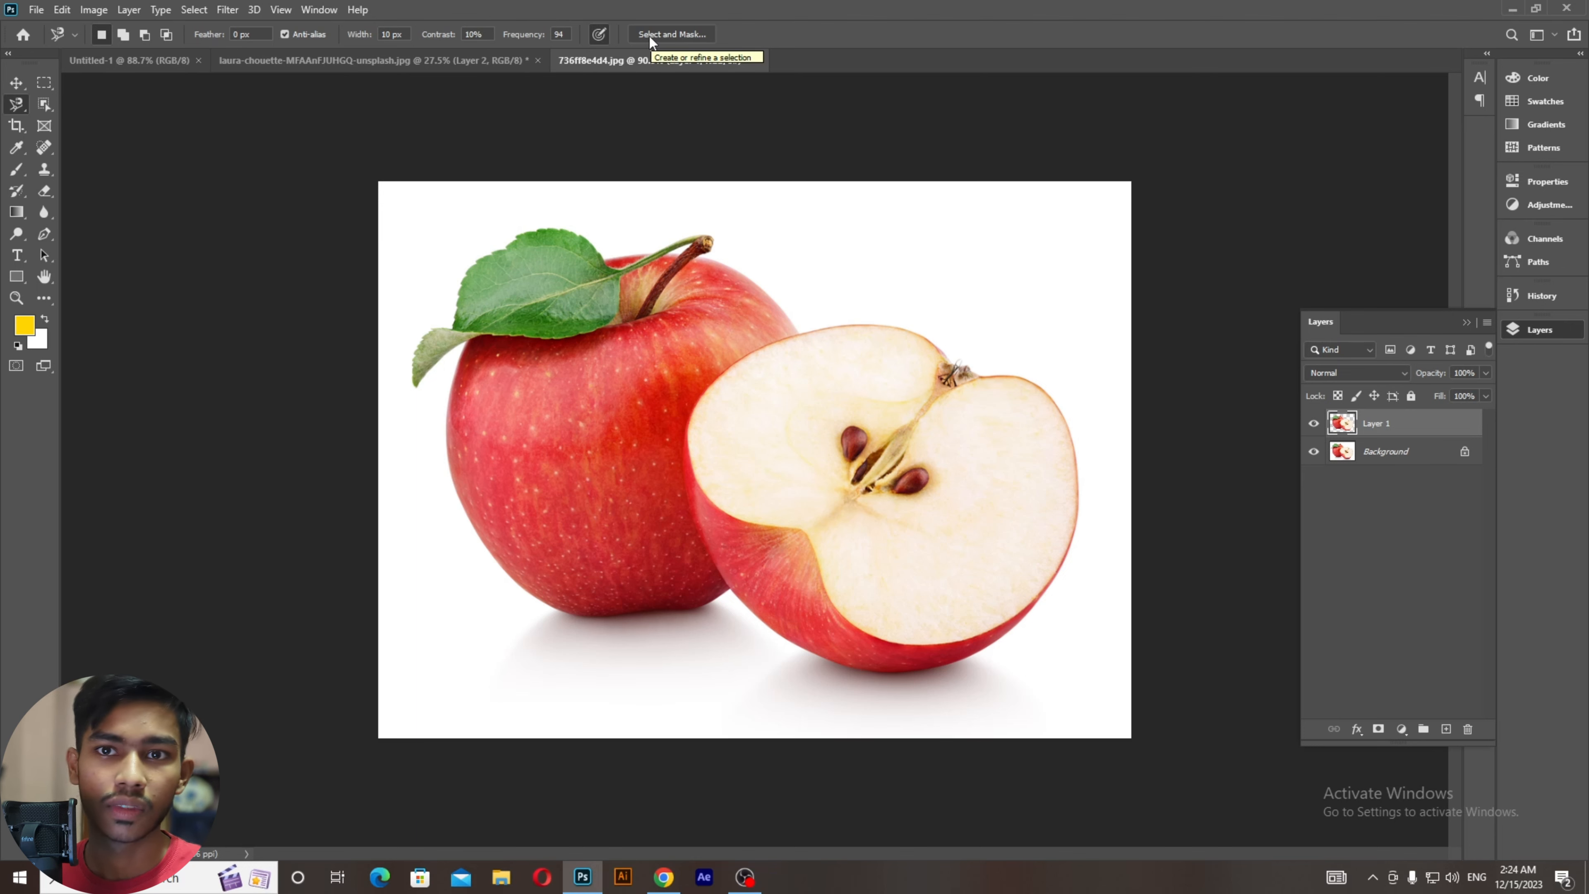
# Step: Revert the apple document so Layer 1 is discarded and only Background remains
pyautogui.click(43, 105)
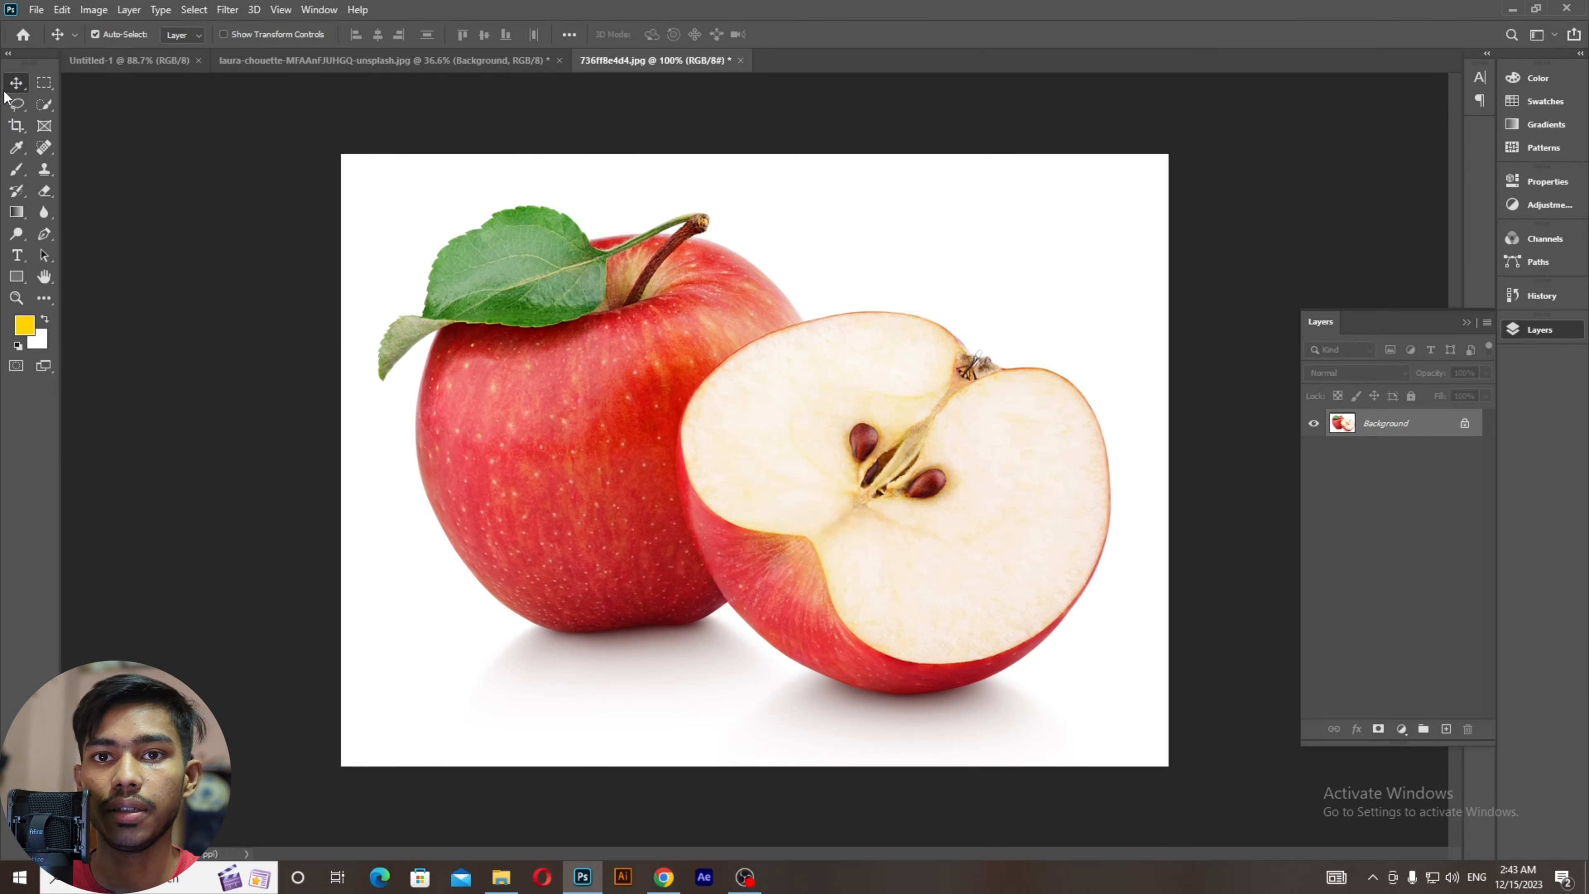
# Step: Browse the selection tool flyouts and pick Object Selection Tool in Rectangle mode
pyautogui.click(14, 105)
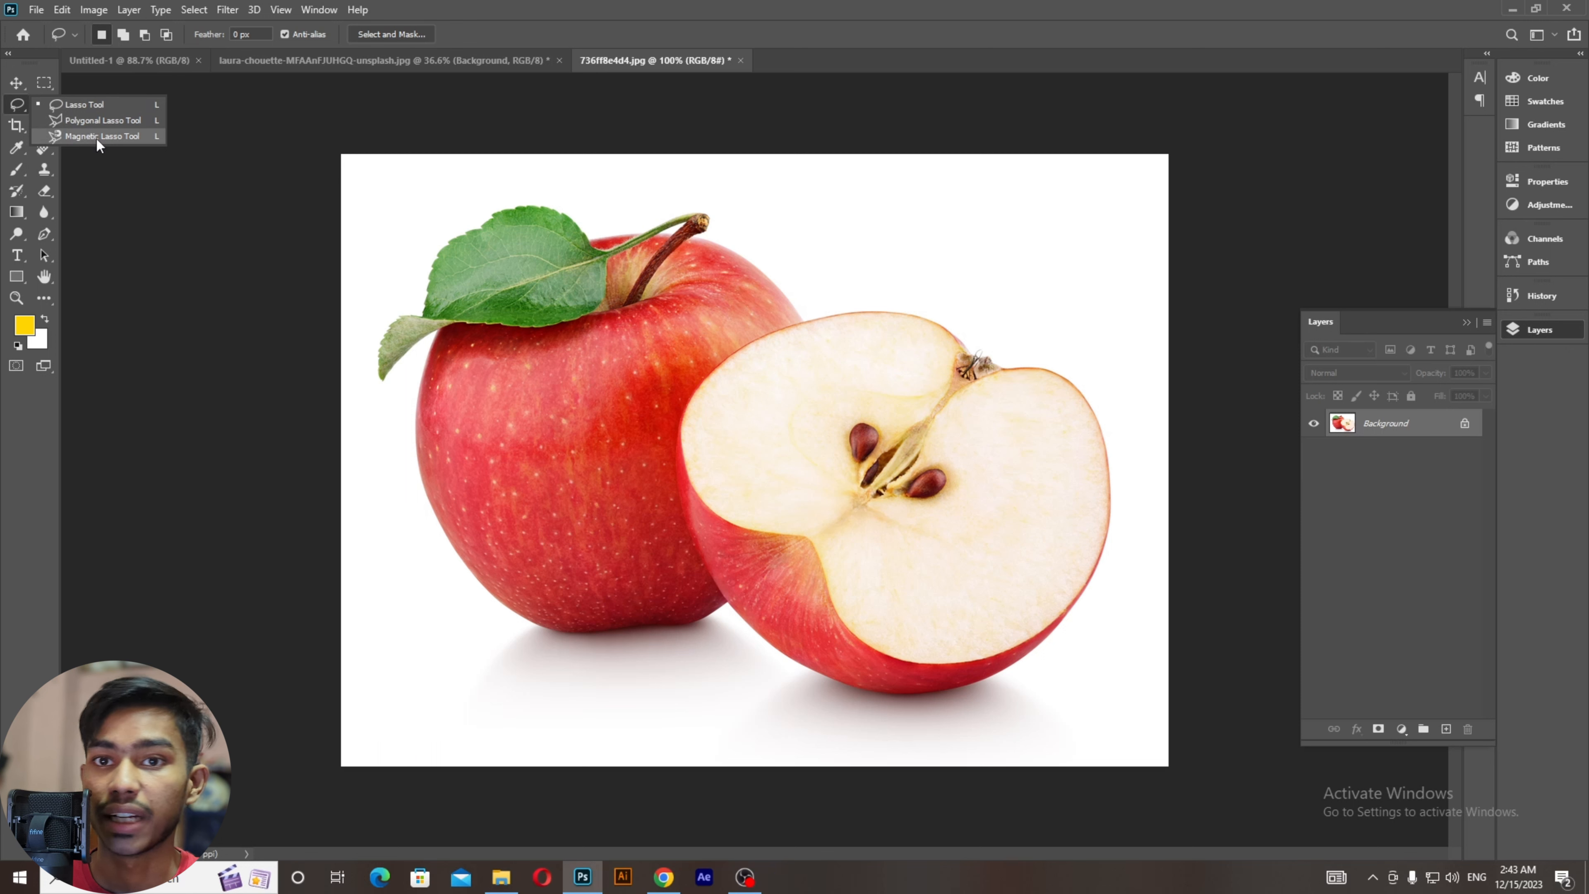
pyautogui.click(9, 88)
pyautogui.click(39, 110)
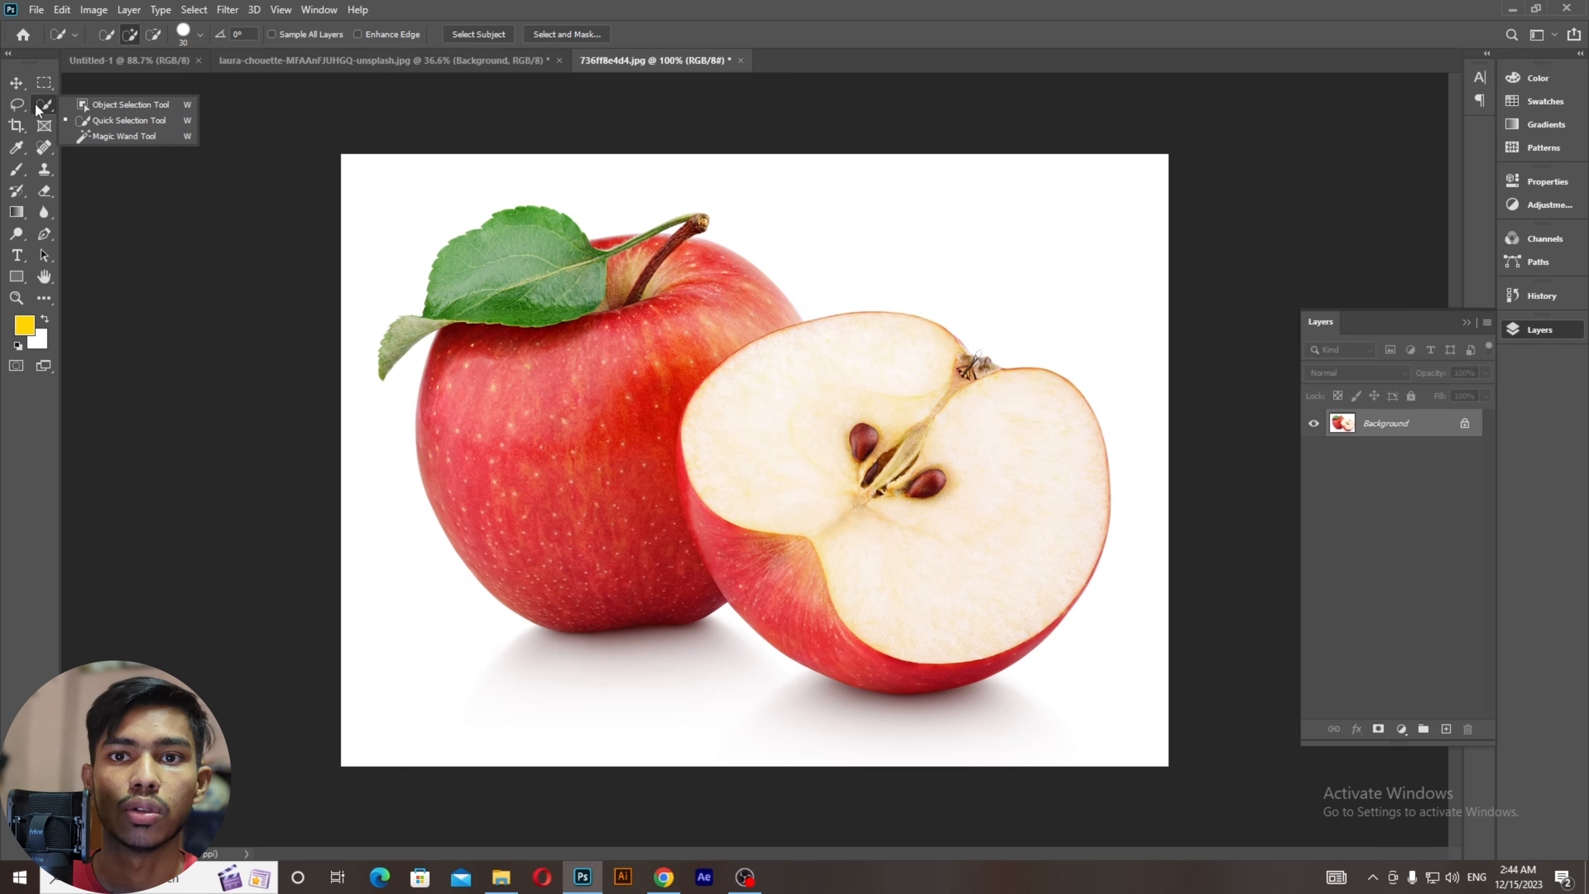
pyautogui.click(36, 105)
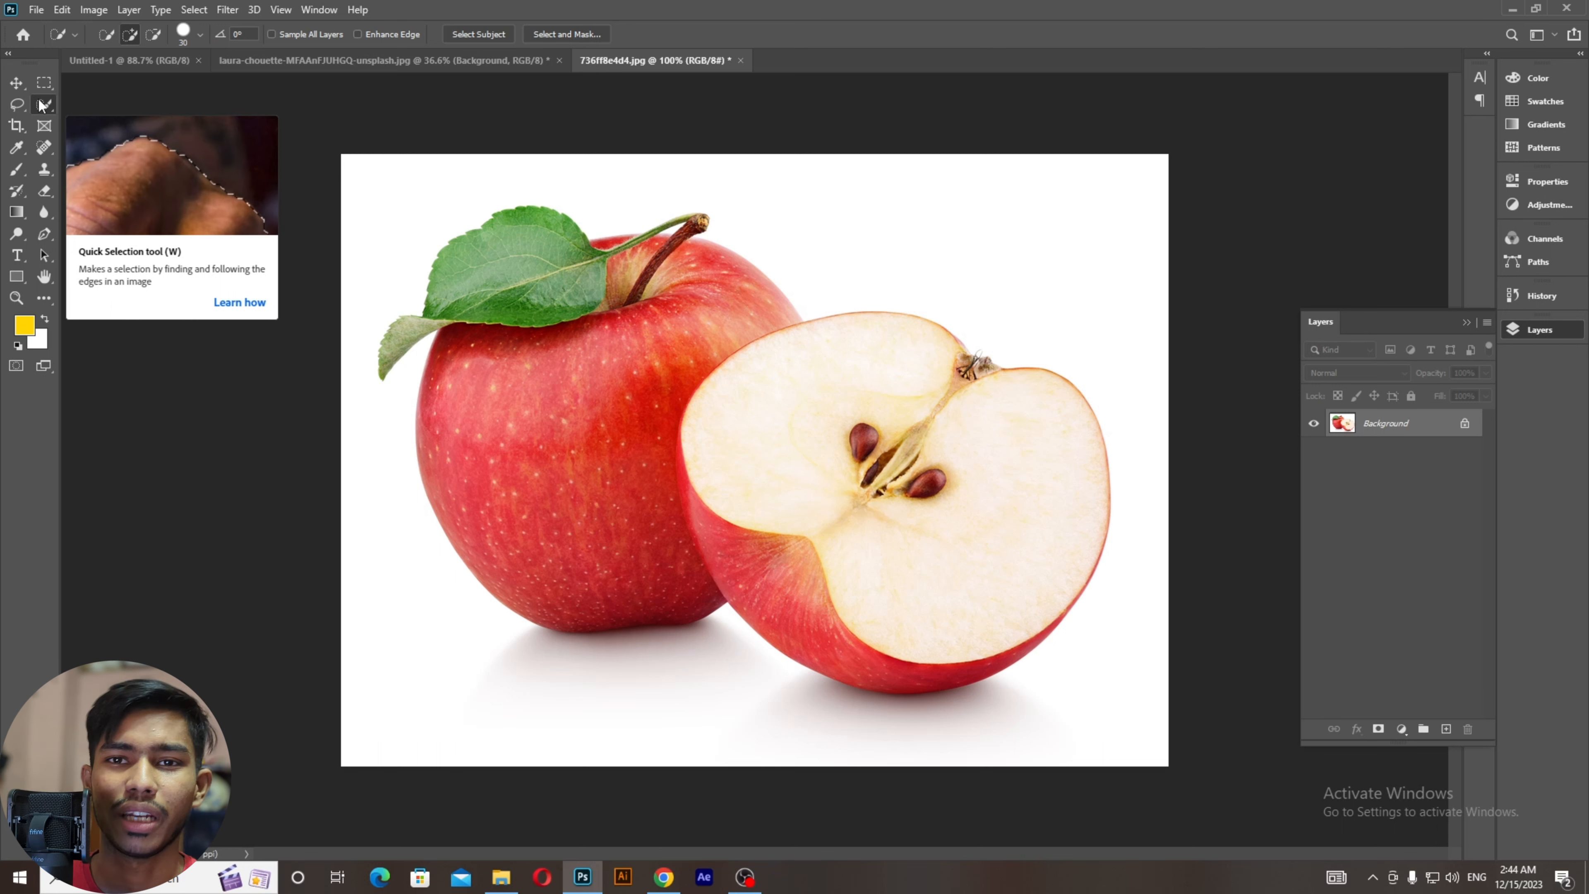
pyautogui.click(41, 105)
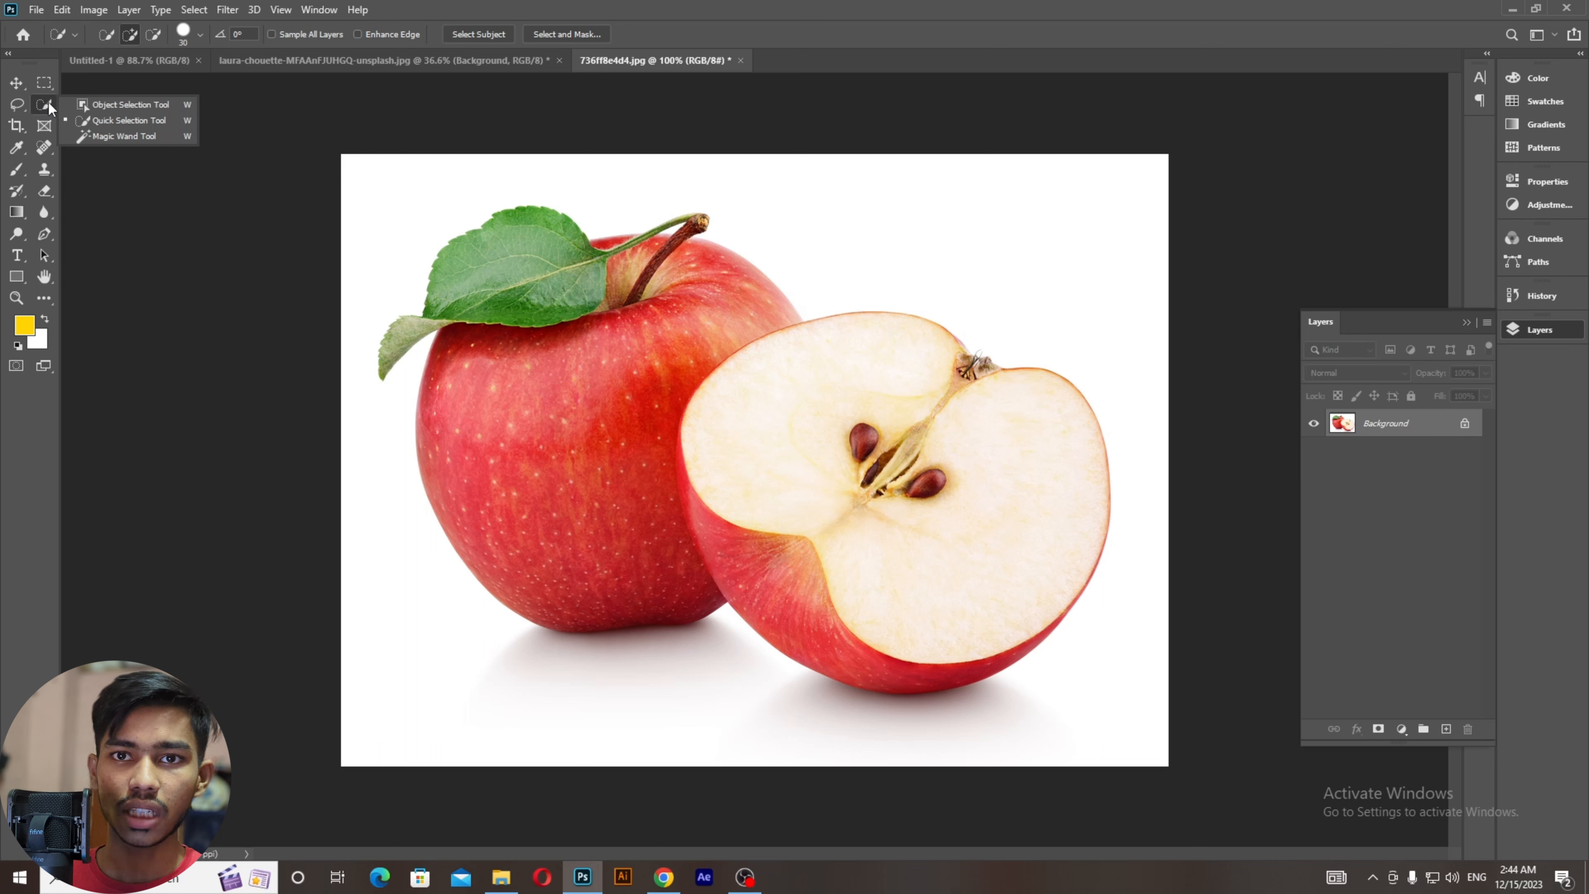
pyautogui.click(105, 105)
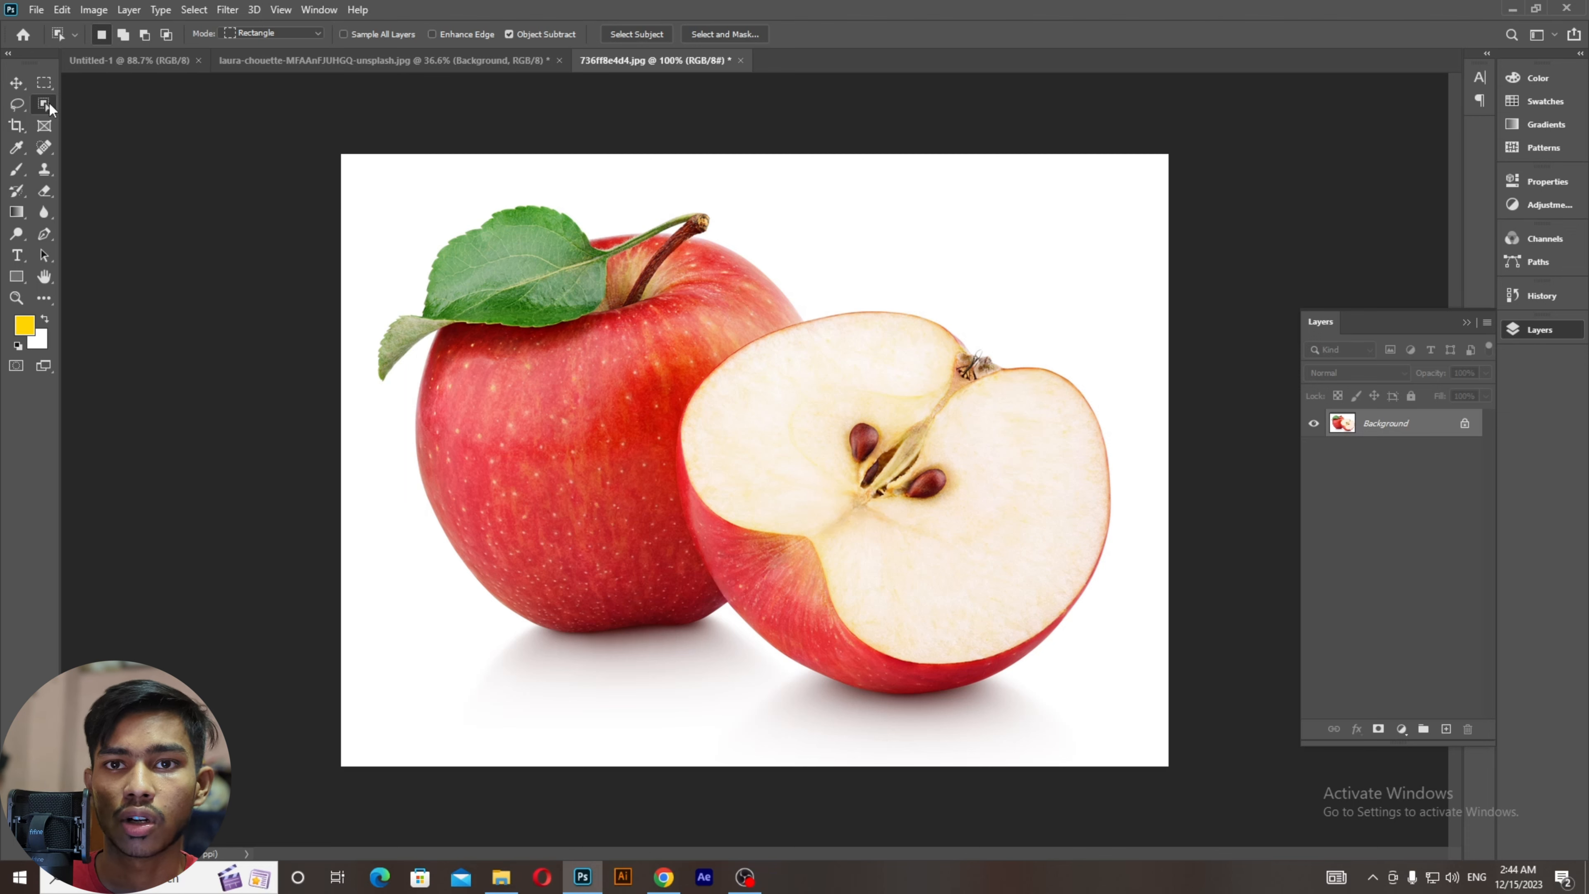
# Step: Box both apples with the Object Selection tool and inspect the selection edge up close
pyautogui.moveTo(363, 176)
pyautogui.mouseDown()
pyautogui.moveTo(816, 614)
pyautogui.moveTo(1143, 725)
pyautogui.moveTo(1130, 717)
pyautogui.mouseUp()
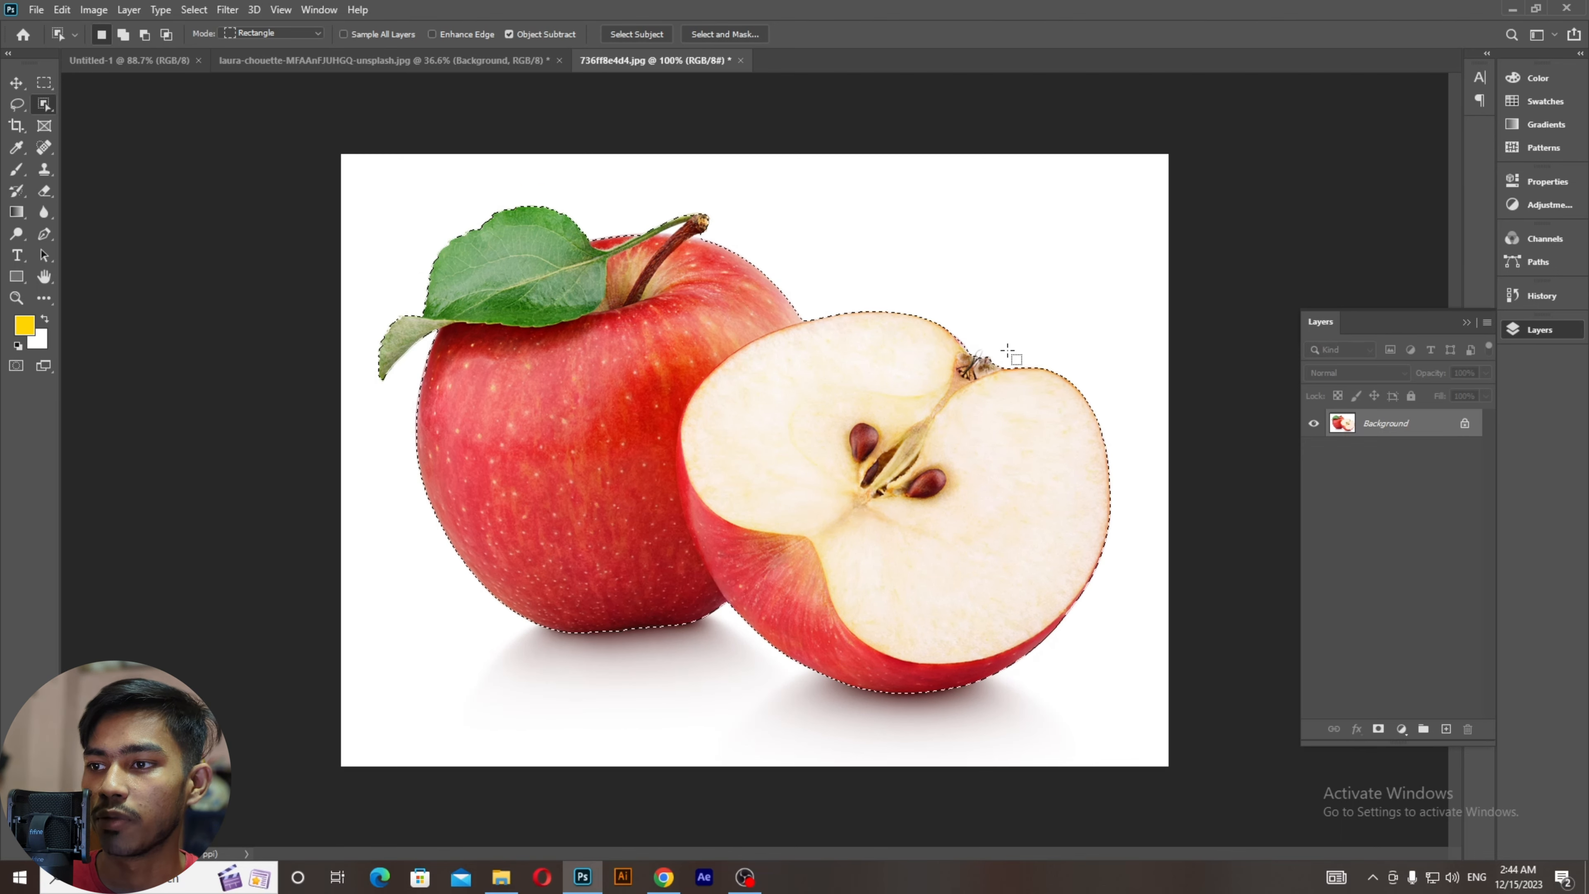
pyautogui.hotkey('ctrl', '+')
pyautogui.scroll(5, 792, 255)
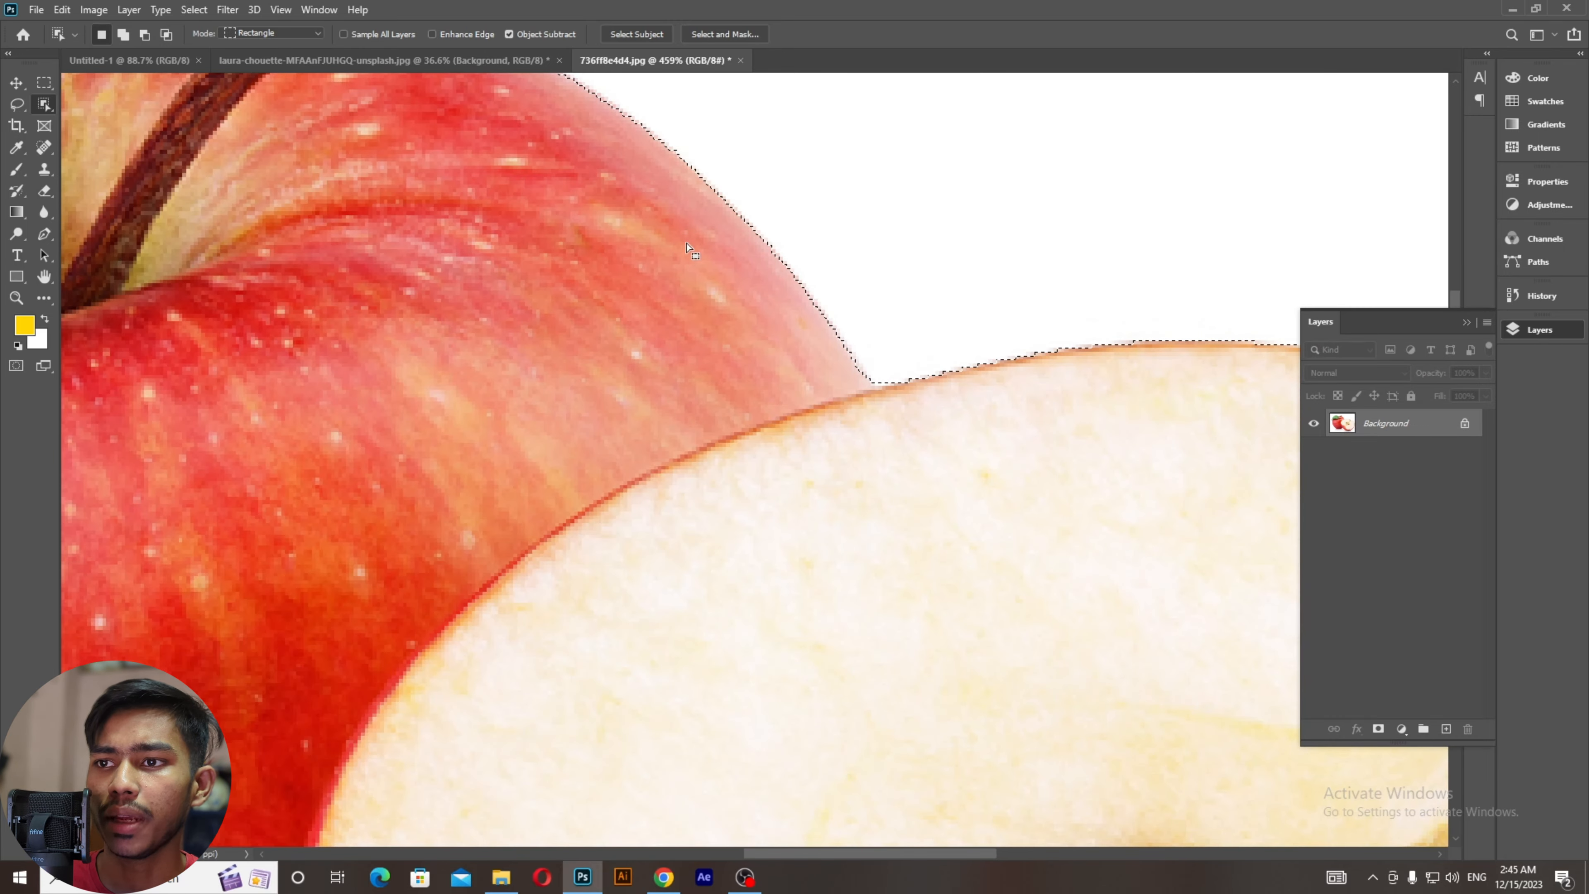
pyautogui.moveTo(545, 304); pyautogui.dragTo(849, 552)
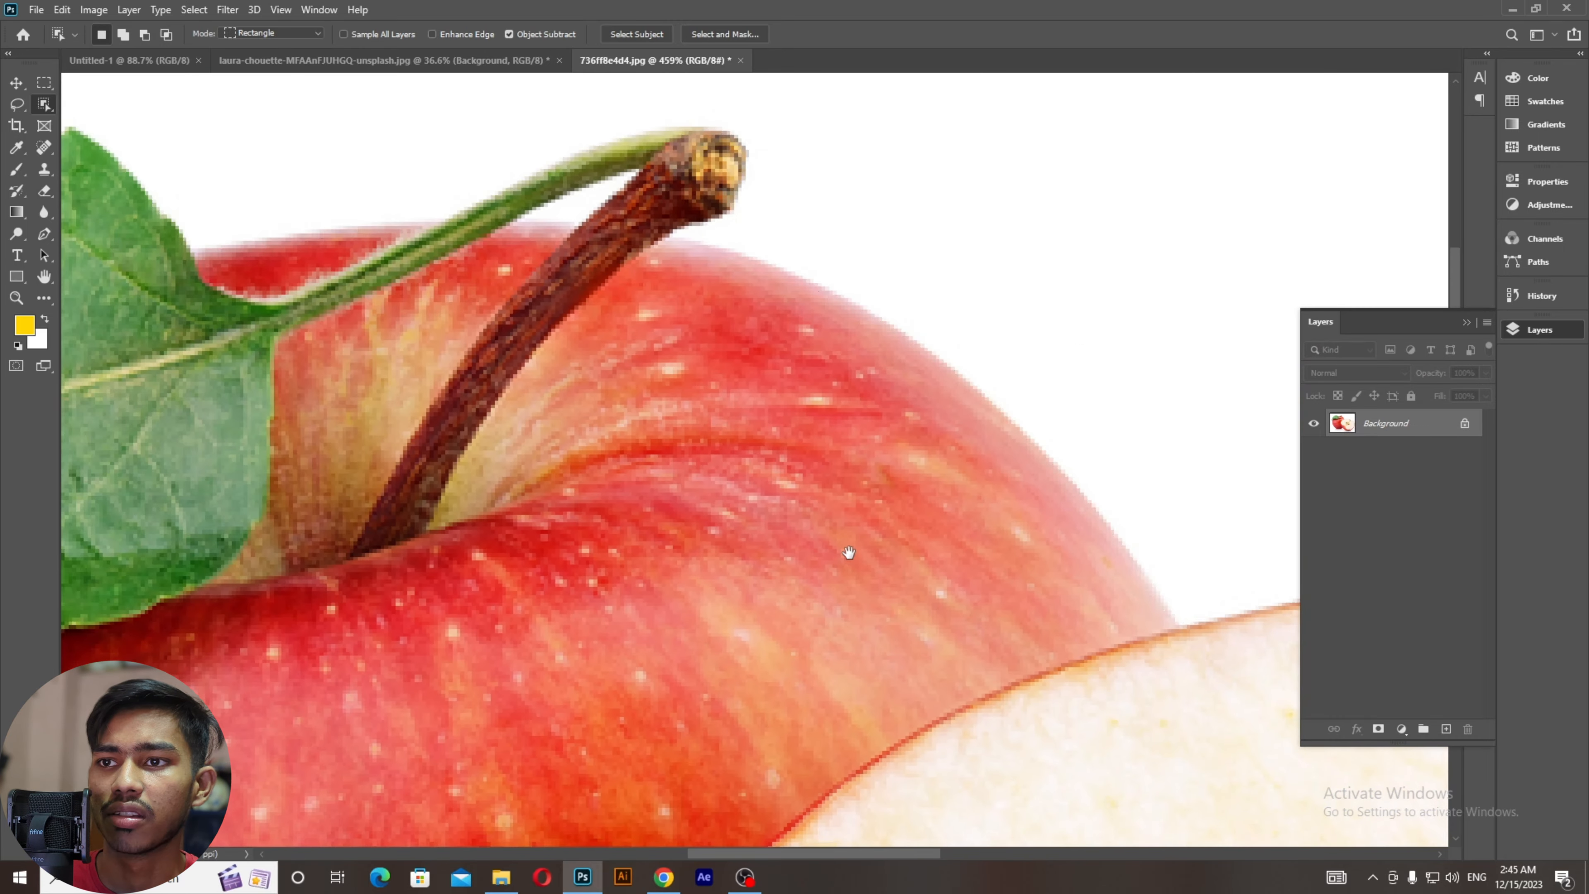
pyautogui.moveTo(662, 543); pyautogui.dragTo(621, 359)
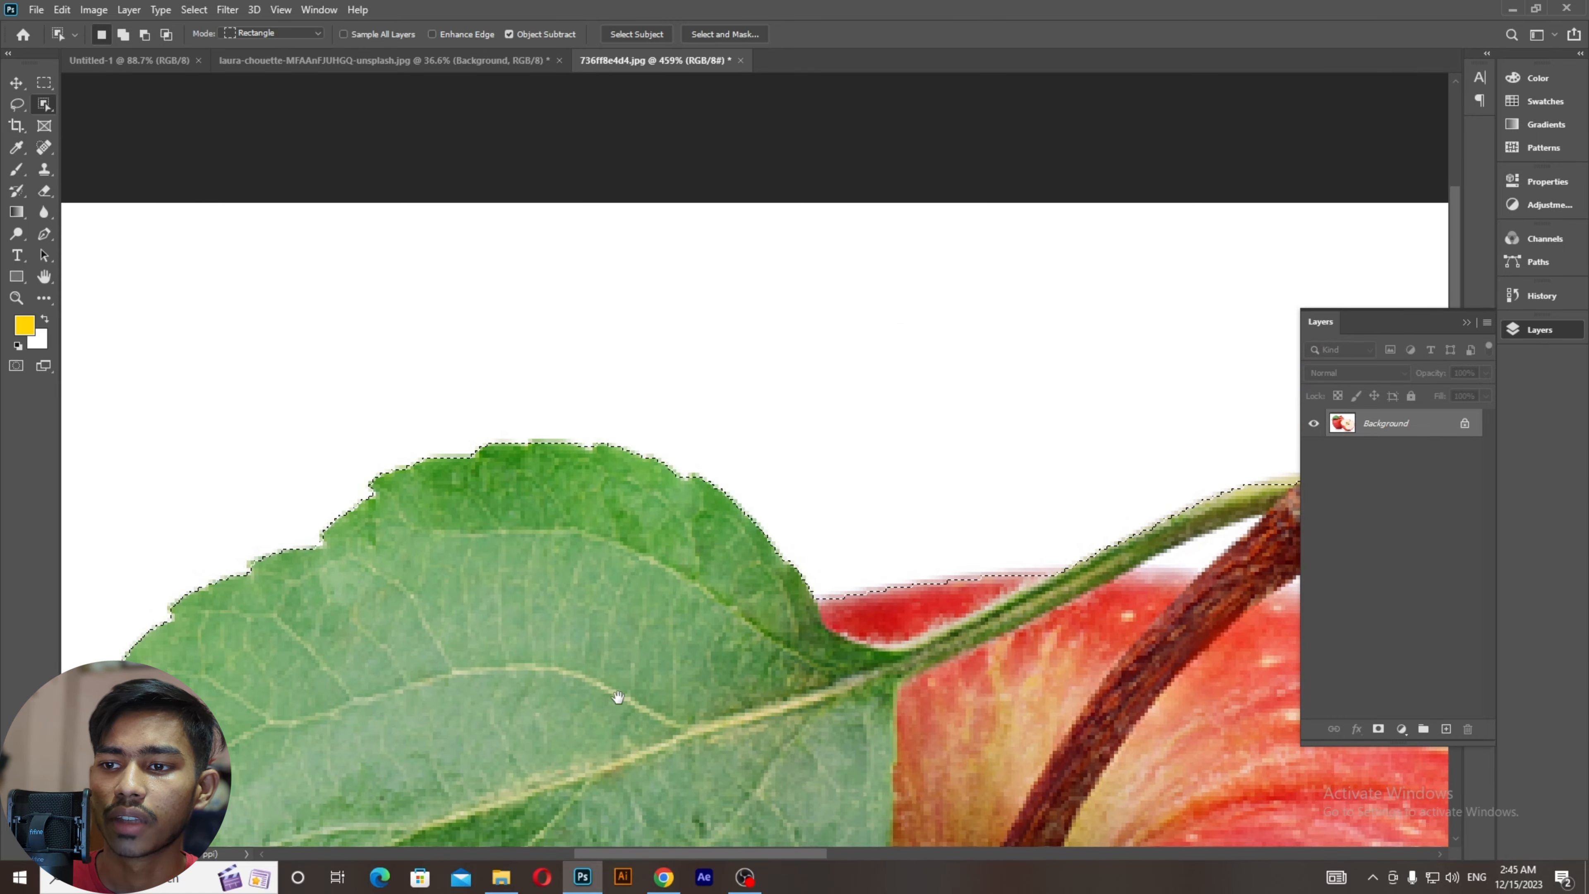
pyautogui.moveTo(651, 575); pyautogui.dragTo(824, 478)
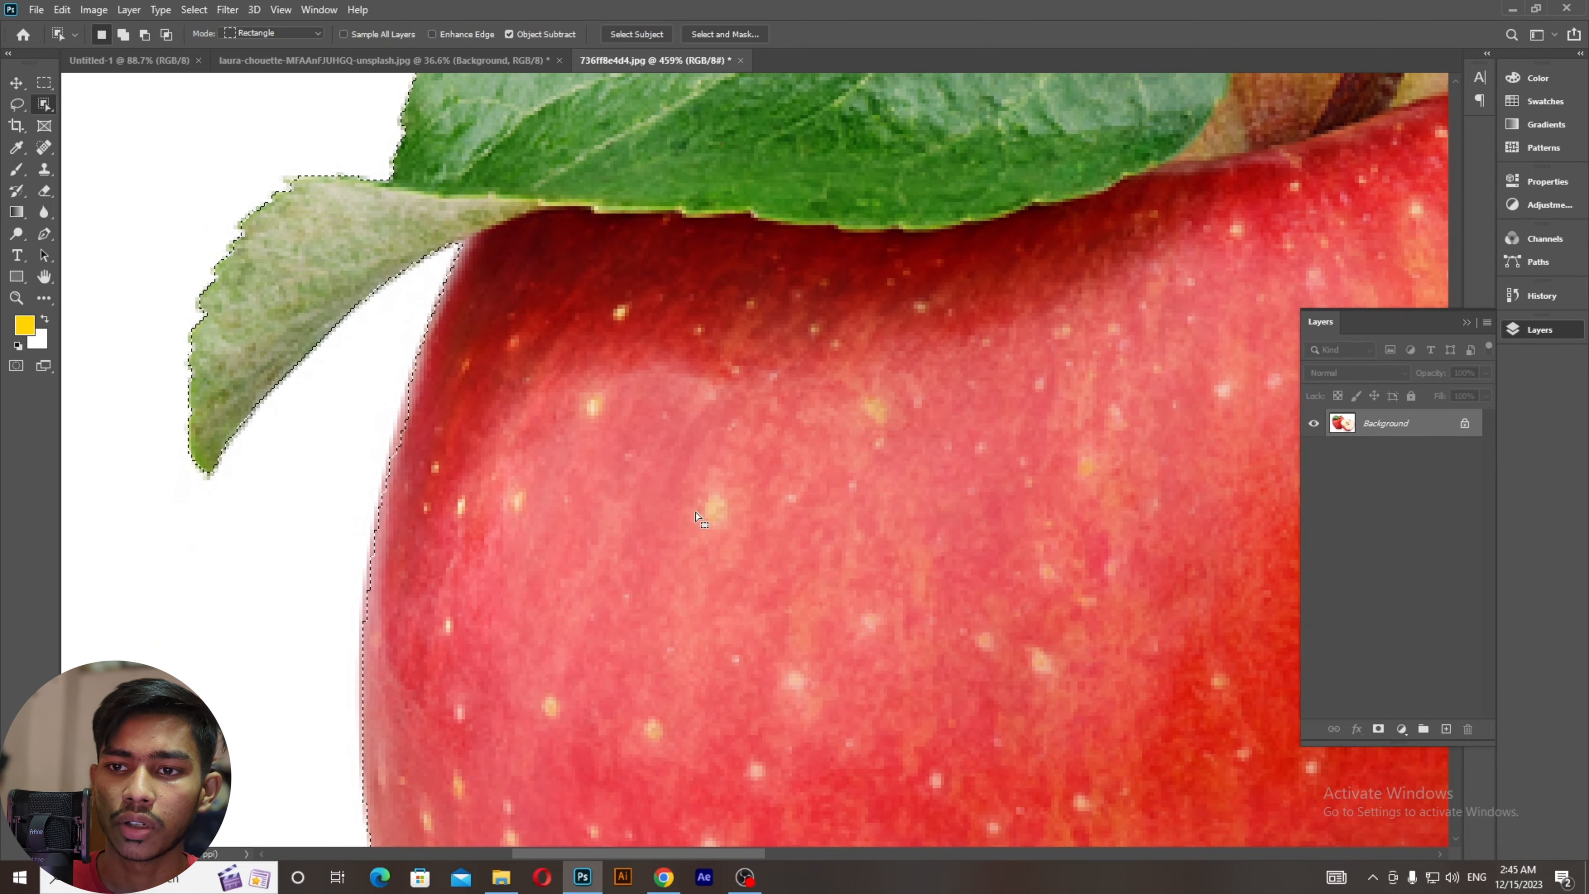
pyautogui.scroll(-3, 627, 666)
pyautogui.scroll(-2, 581, 559)
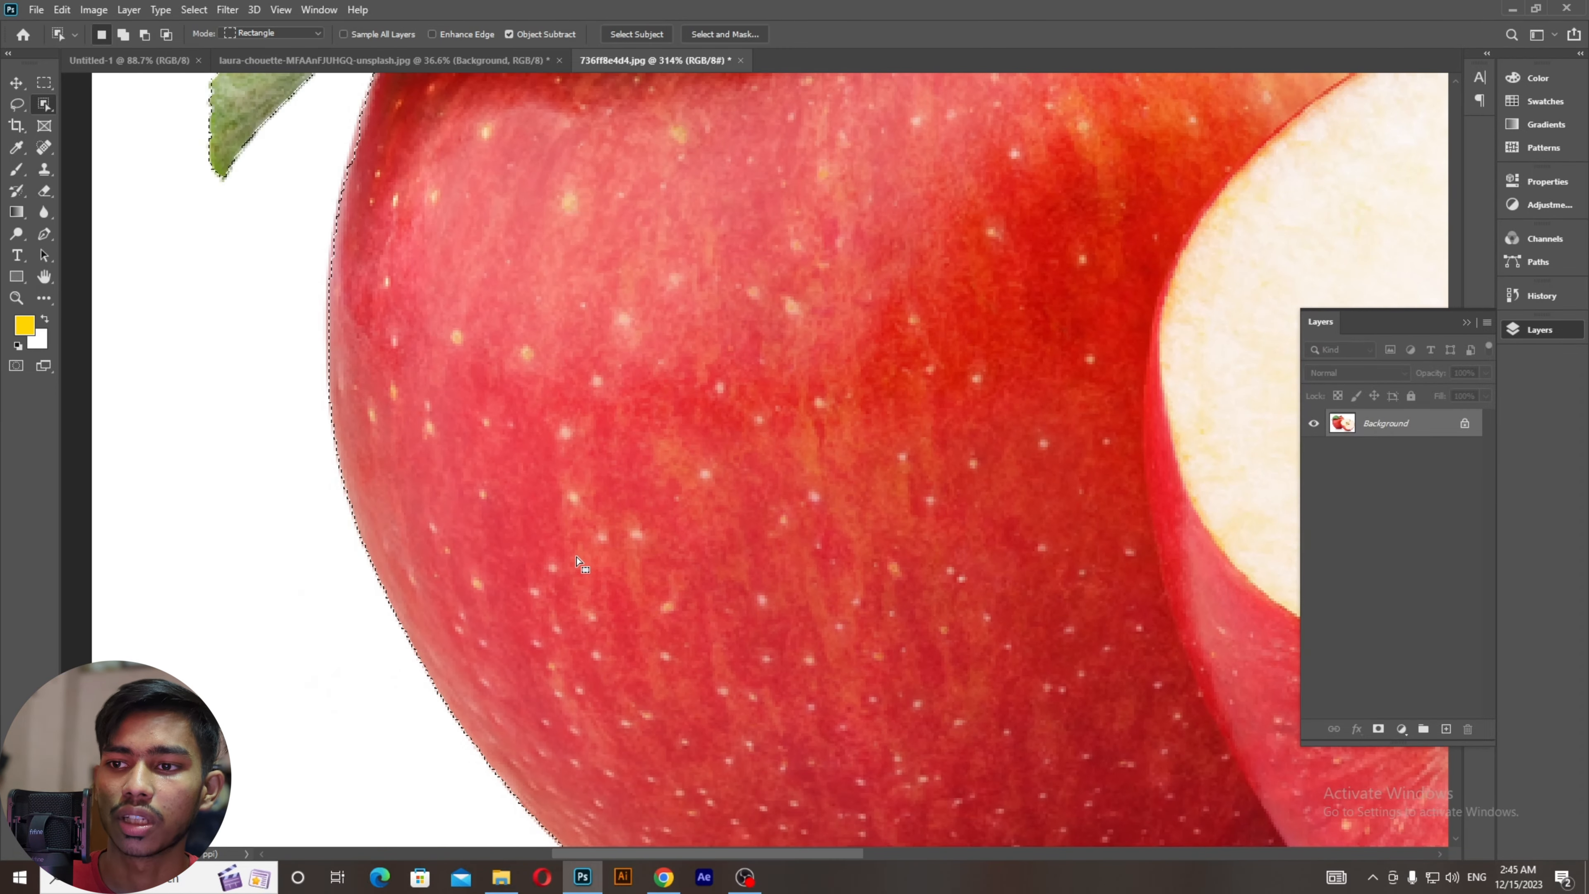
pyautogui.scroll(-2, 577, 557)
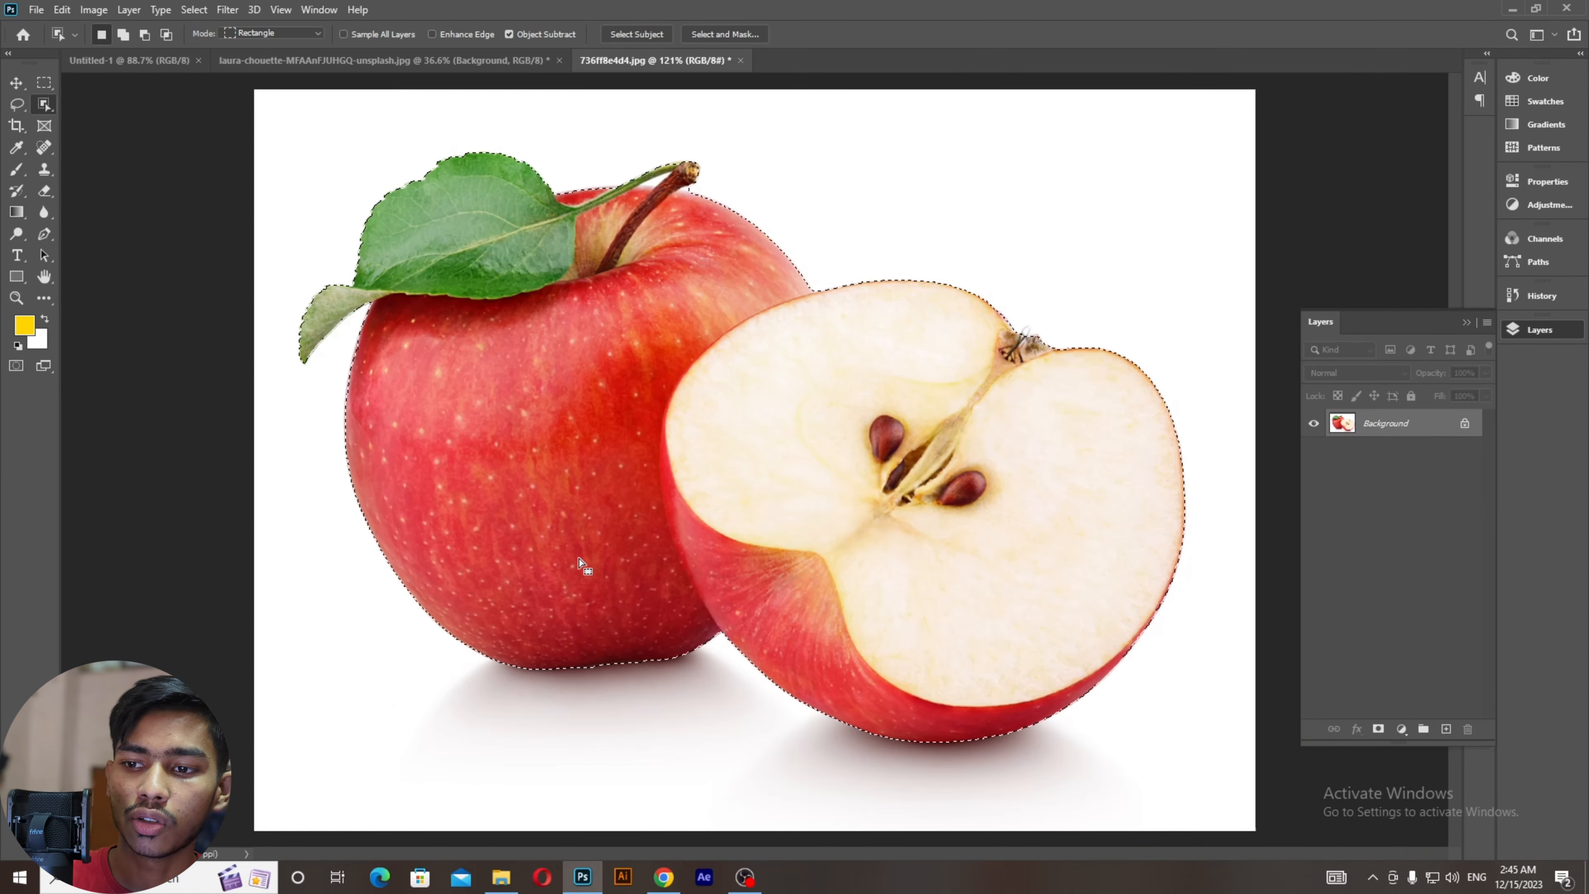
# Step: Copy the selection to Layer 1, test it with Background hidden, then delete Layer 1
pyautogui.hotkey('ctrl', 'j')
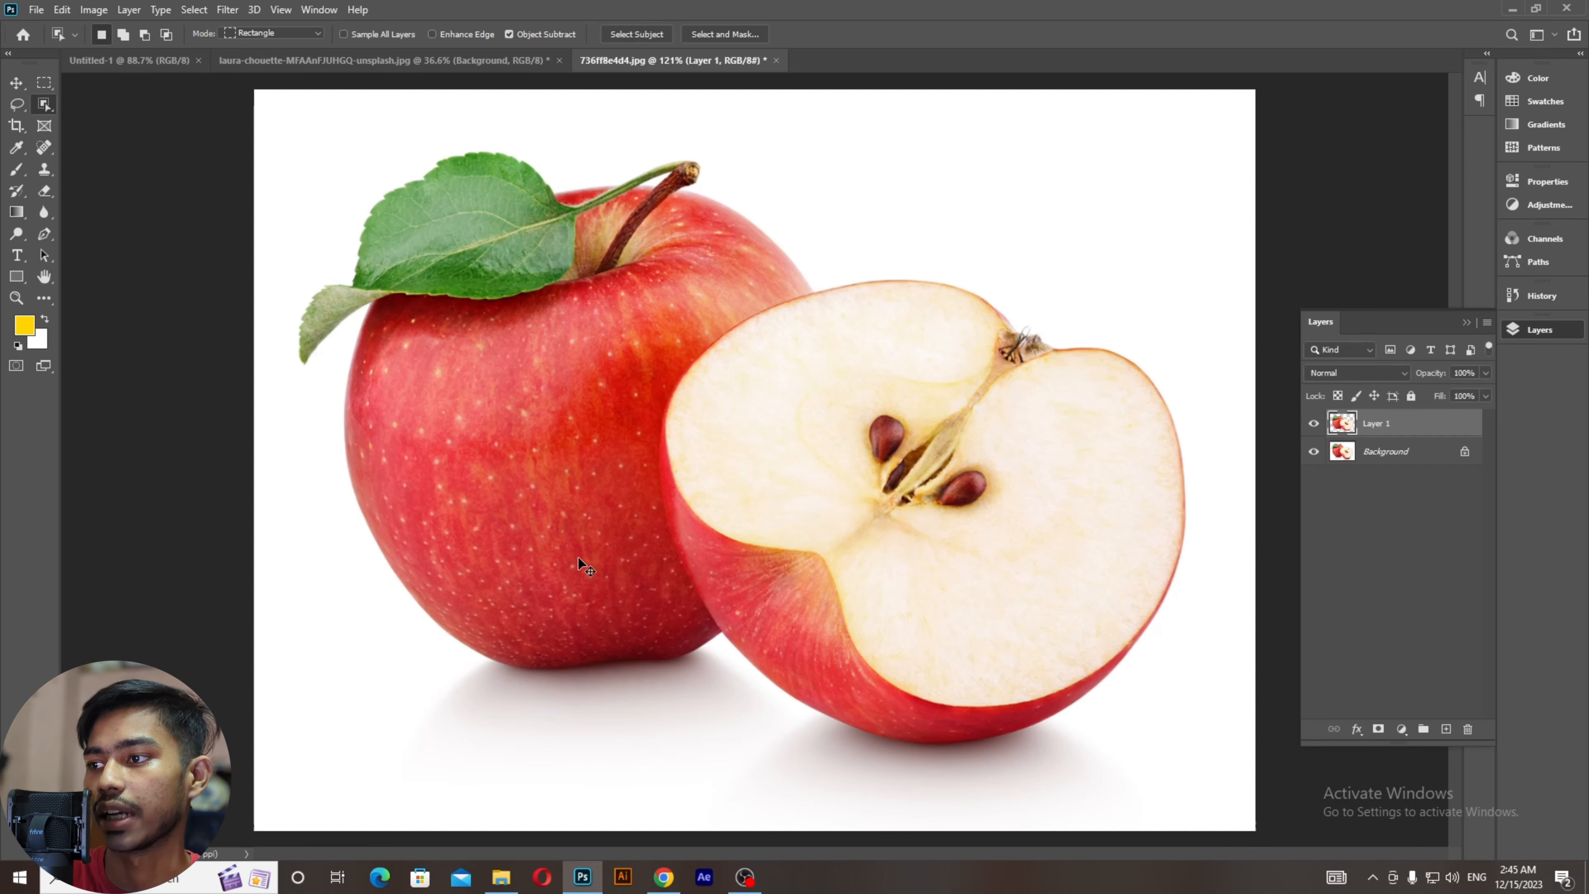
pyautogui.click(1314, 452)
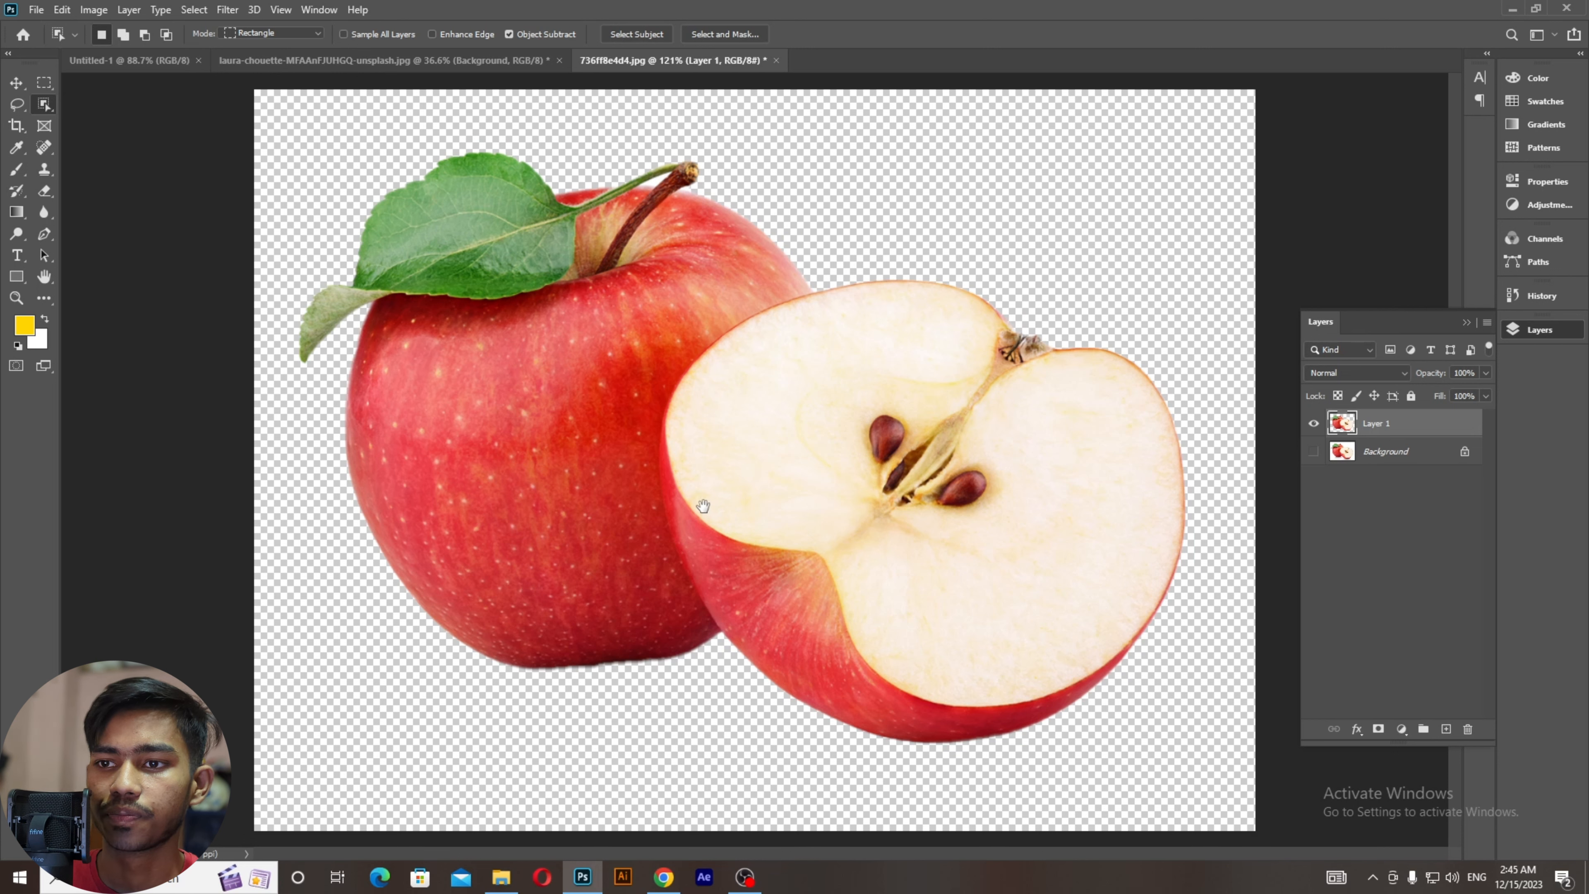
pyautogui.scroll(-1, 702, 509)
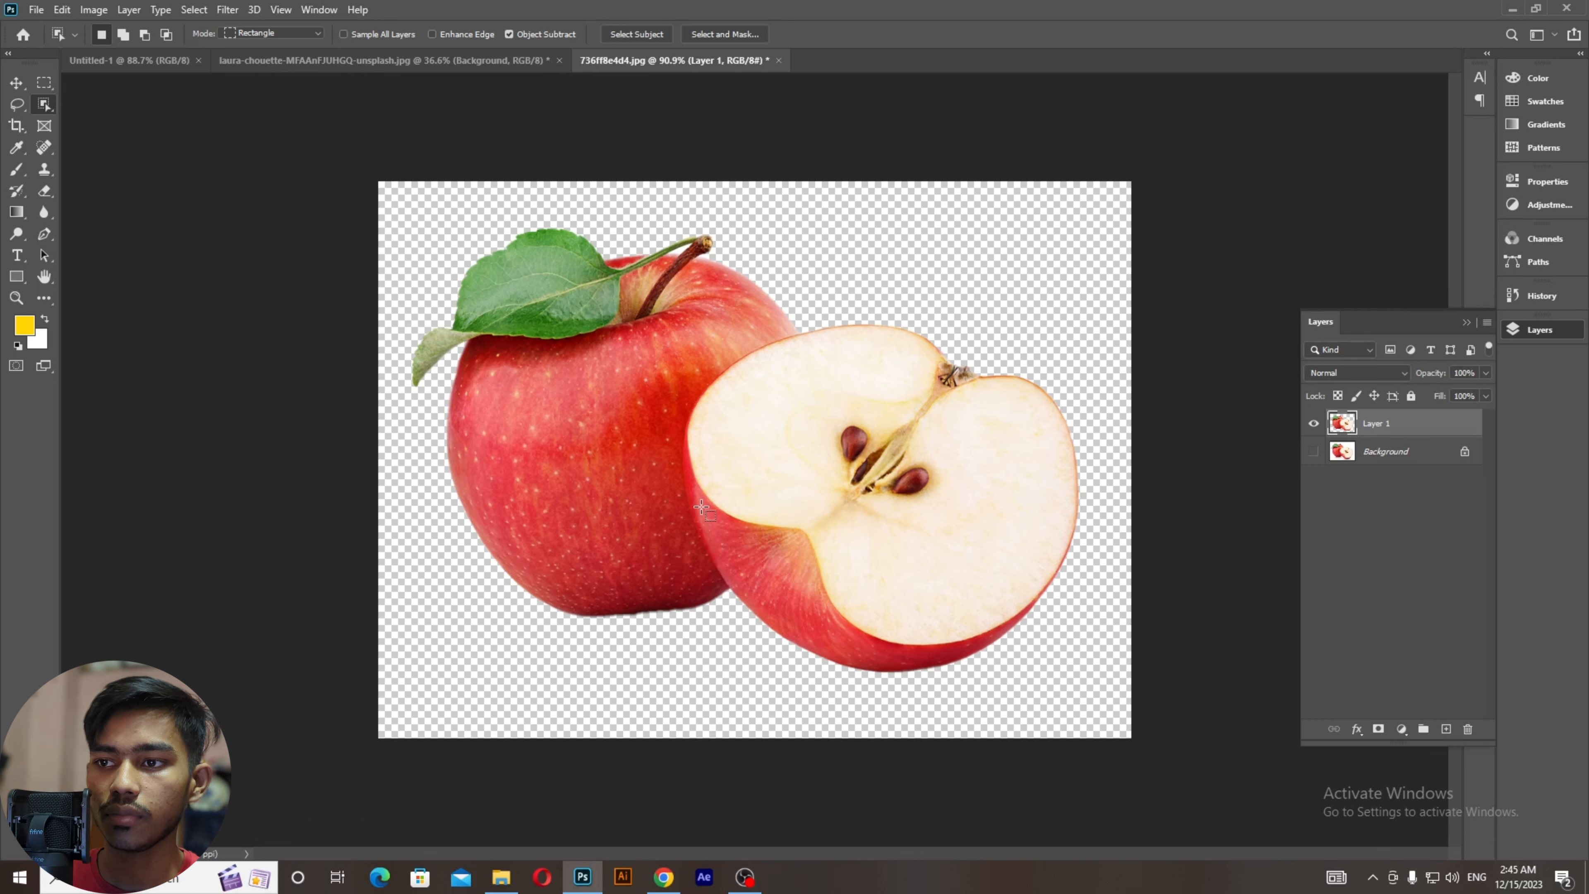
pyautogui.click(16, 82)
pyautogui.moveTo(523, 289); pyautogui.dragTo(592, 349)
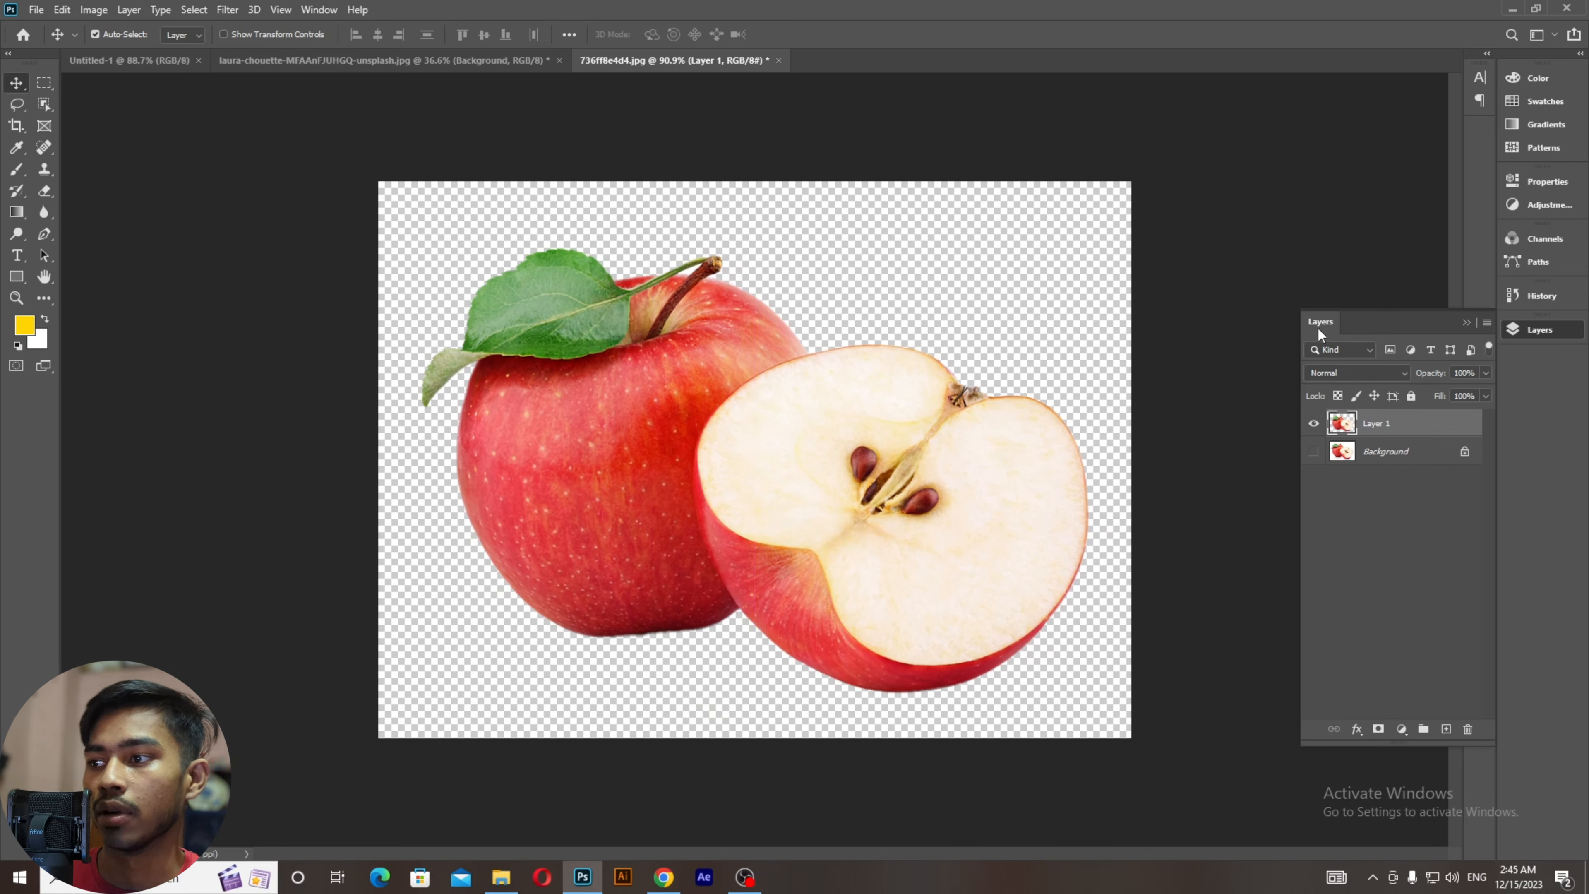
pyautogui.moveTo(1448, 437); pyautogui.dragTo(1473, 727)
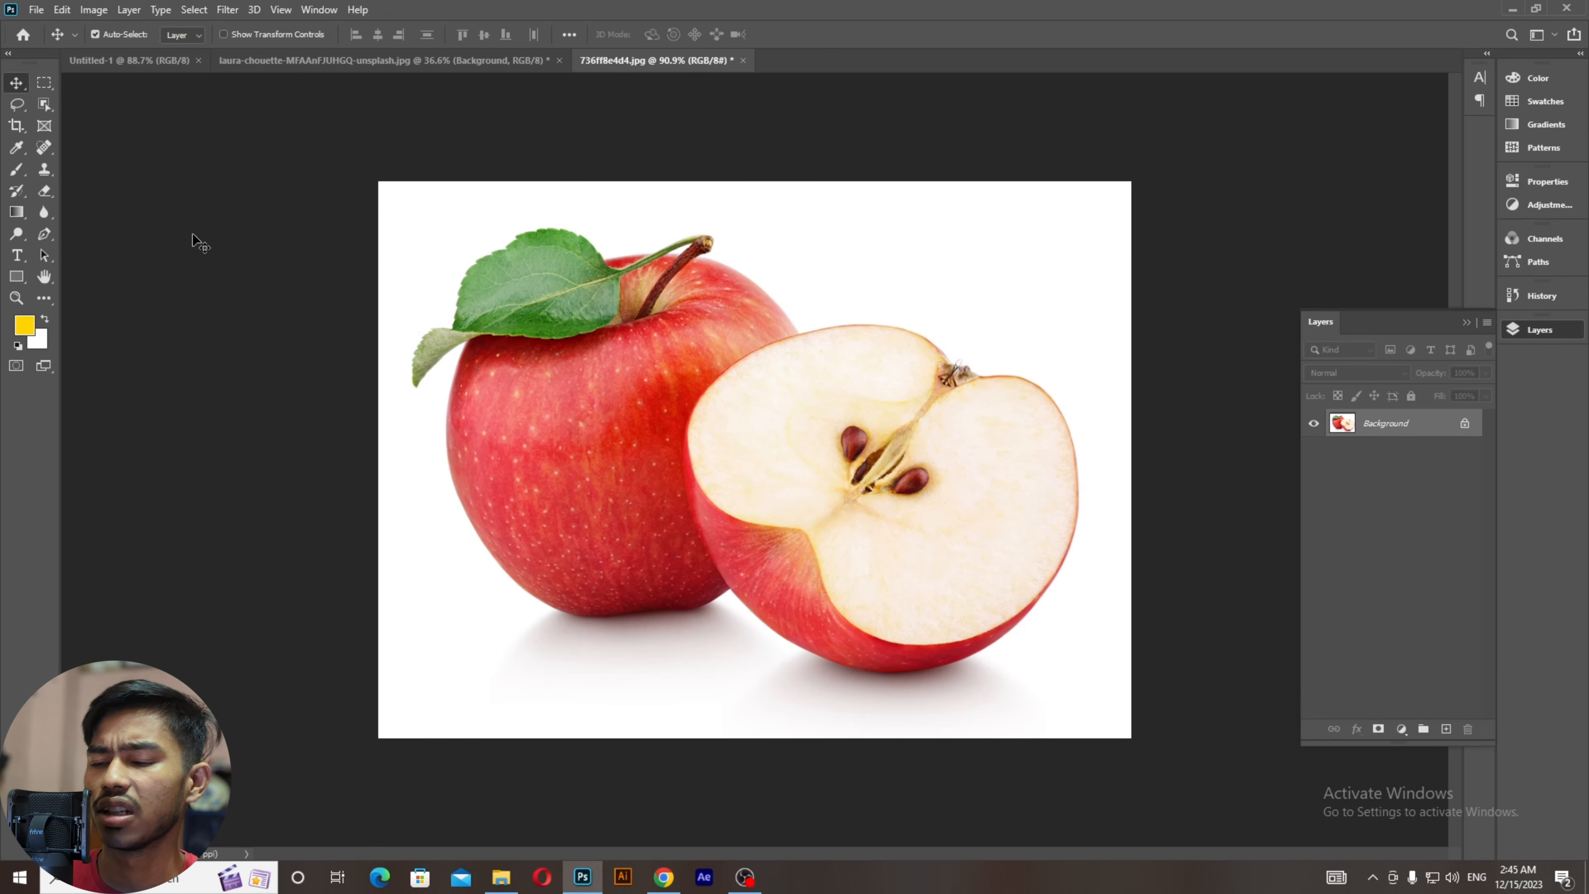
# Step: Select the white background around the apples with the Magic Wand Tool at tolerance 32
pyautogui.click(37, 107)
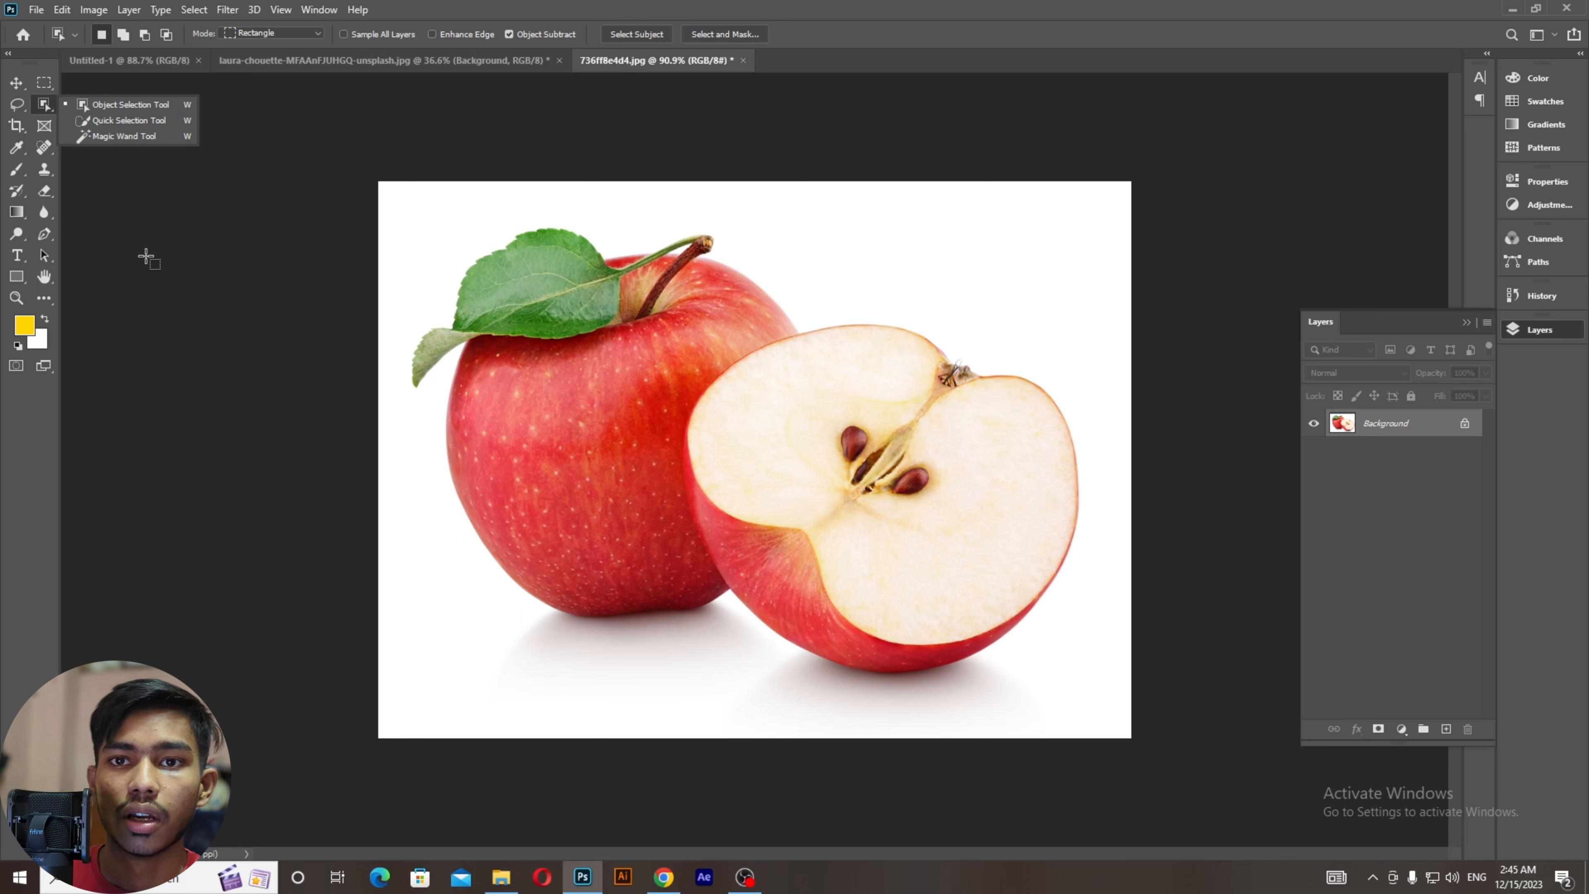
pyautogui.click(123, 138)
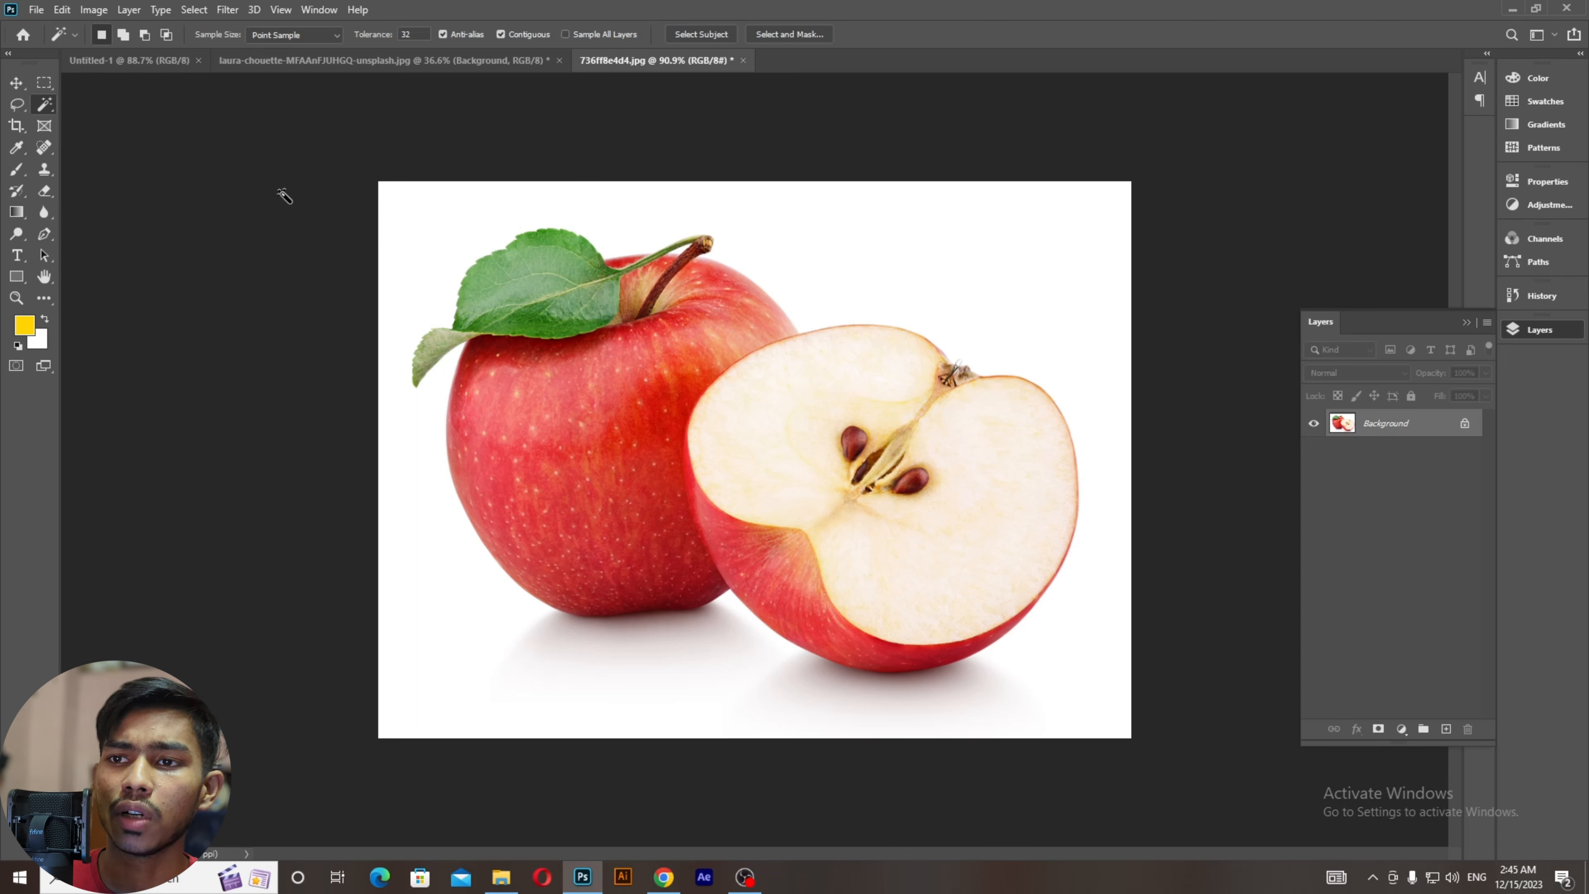
pyautogui.click(410, 229)
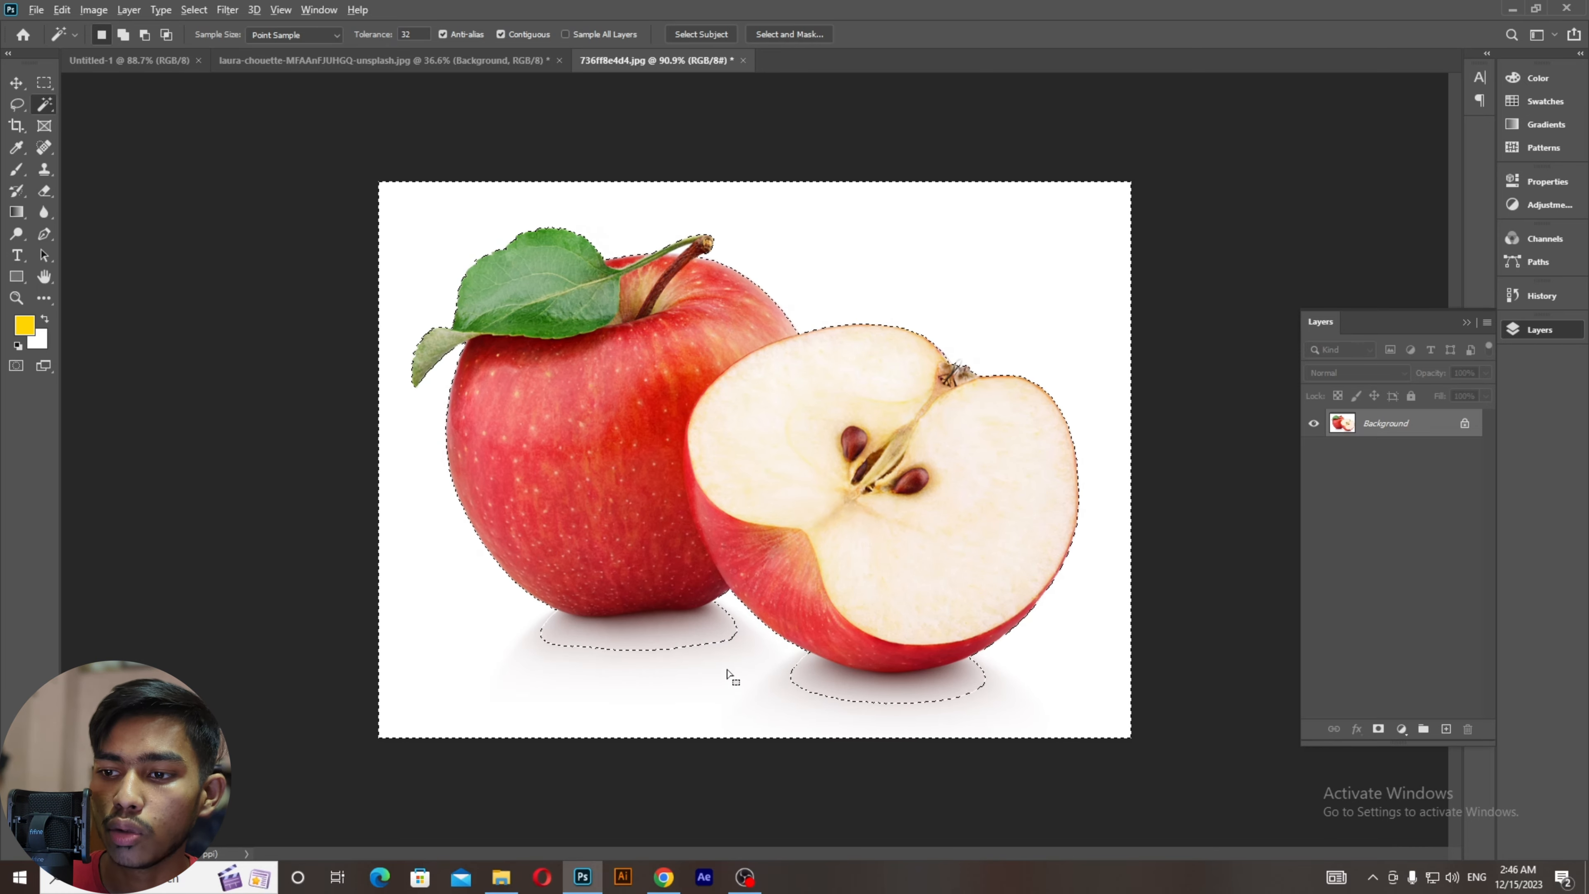
# Step: Shift-click the shadow rings under both apples to add them to the background selection
pyautogui.hotkey('ctrl', '+')
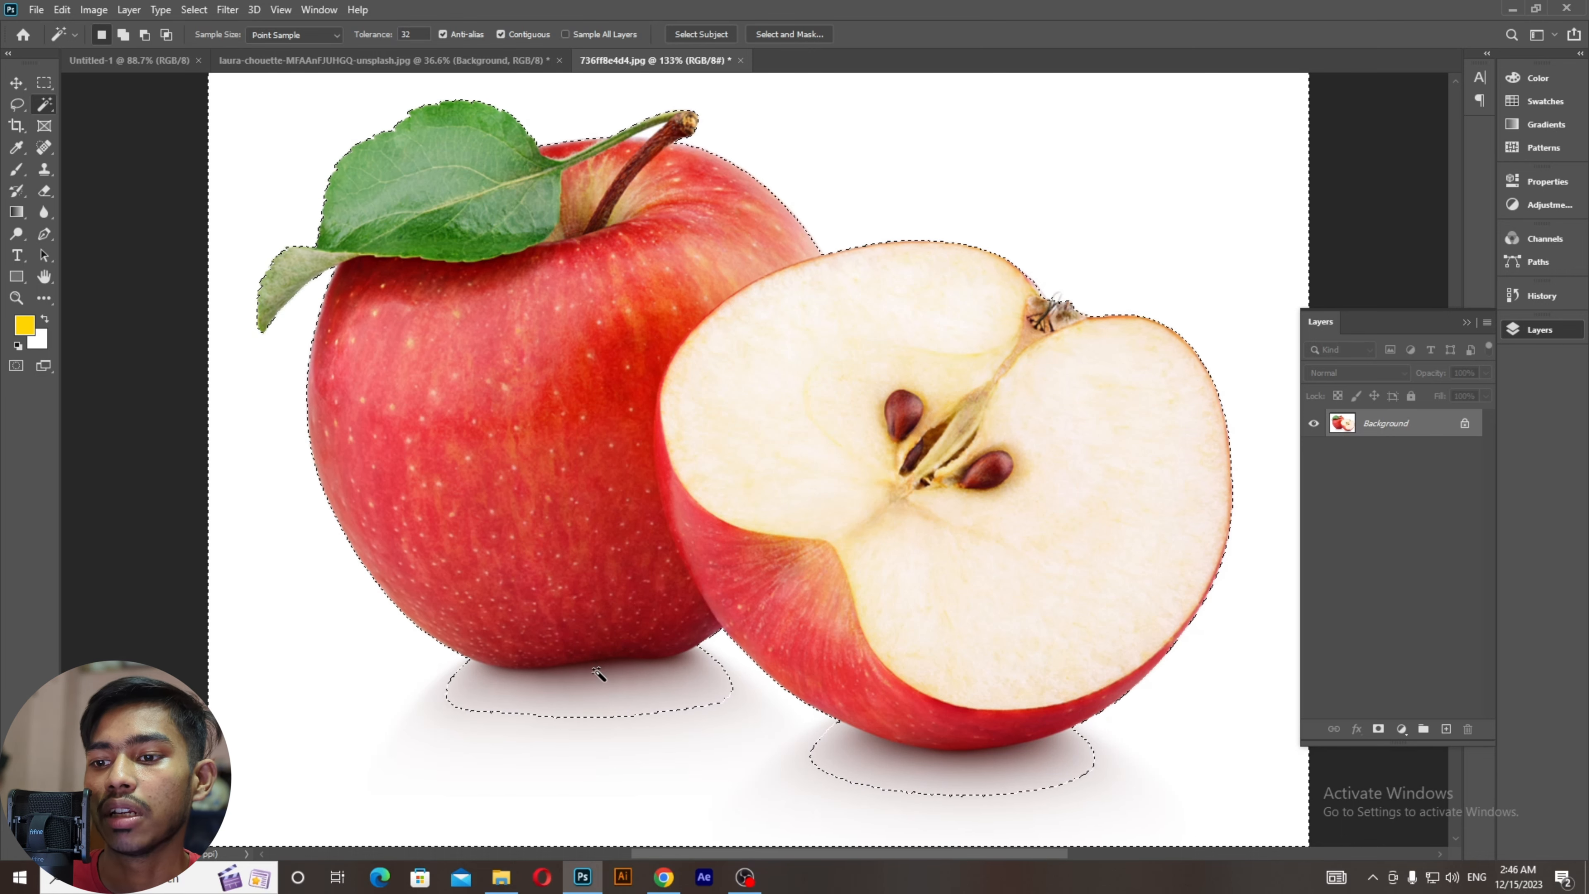
pyautogui.press('shift')
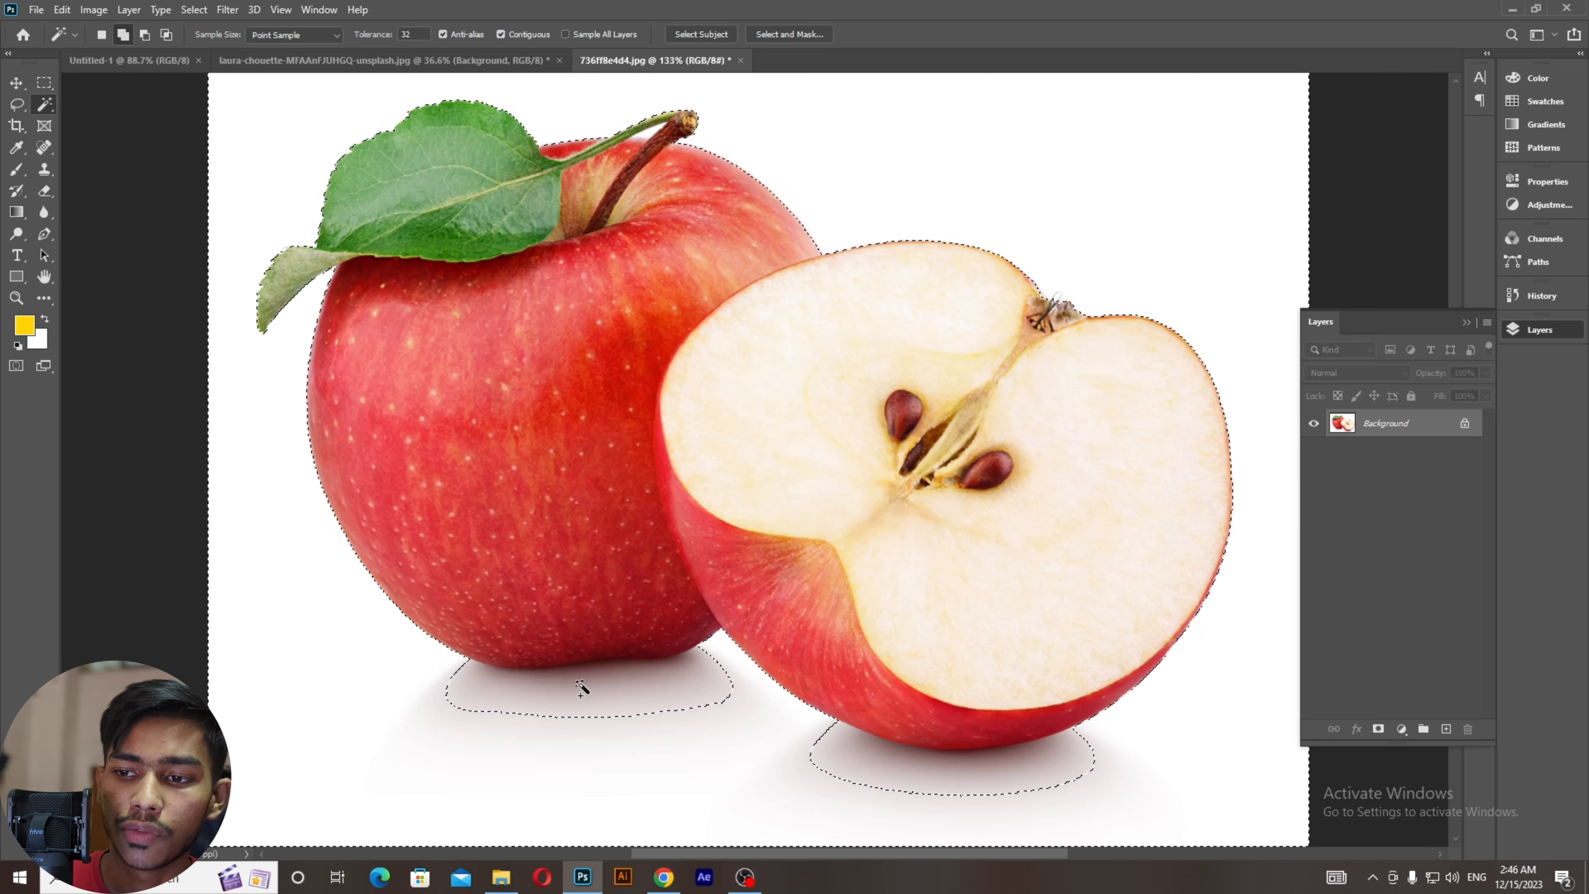
pyautogui.keyDown('shift'); pyautogui.click(556, 701); pyautogui.keyUp('shift')
pyautogui.keyDown('shift'); pyautogui.click(556, 708); pyautogui.keyUp('shift')
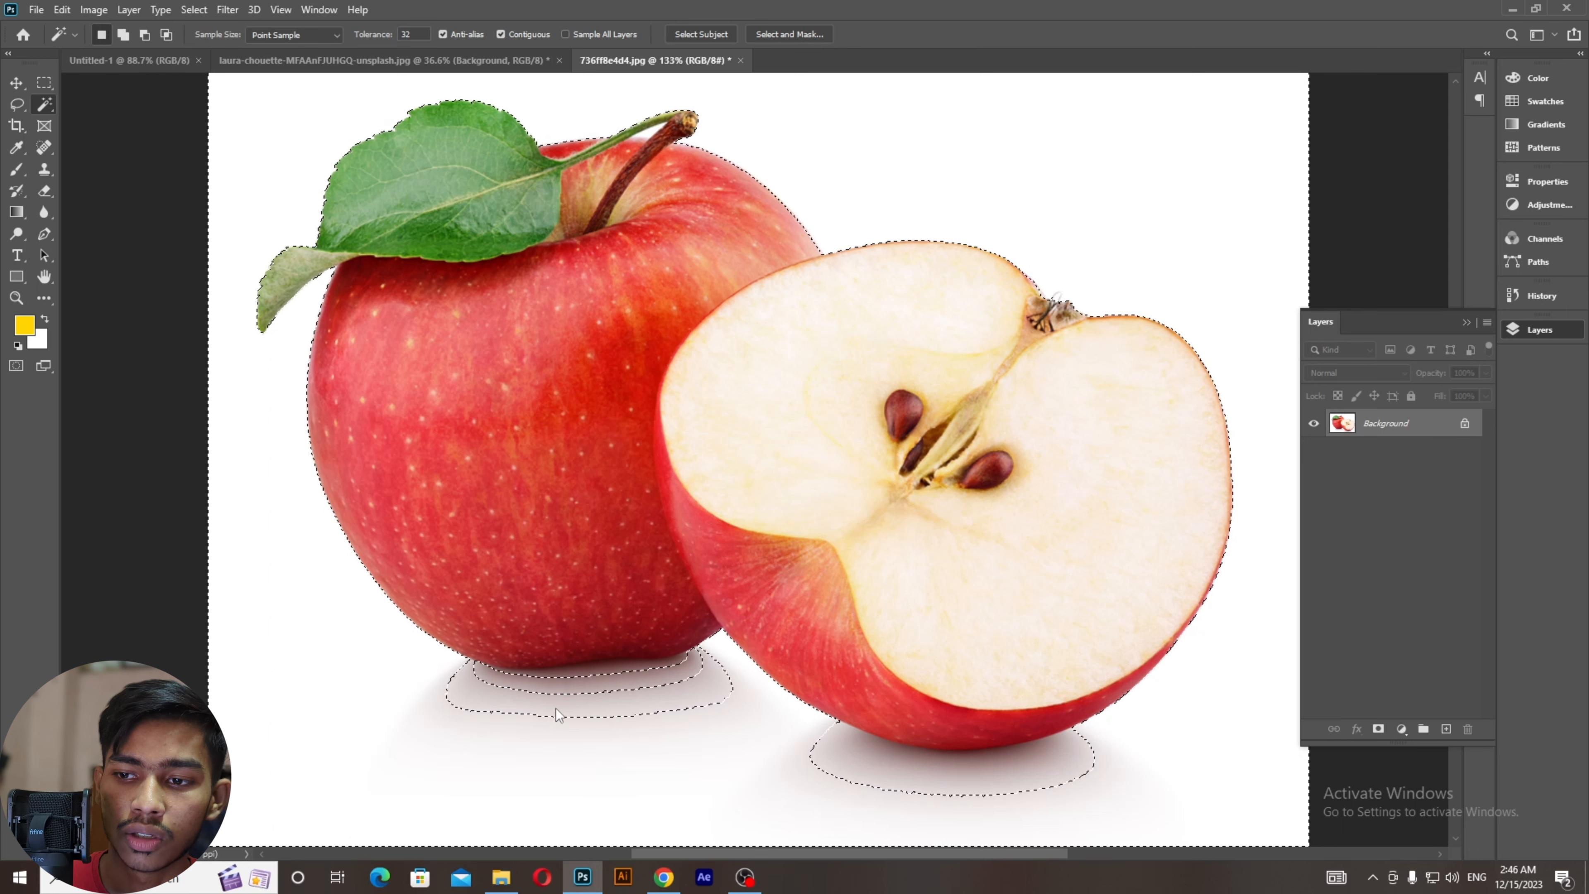
pyautogui.keyDown('shift'); pyautogui.click(587, 673); pyautogui.keyUp('shift')
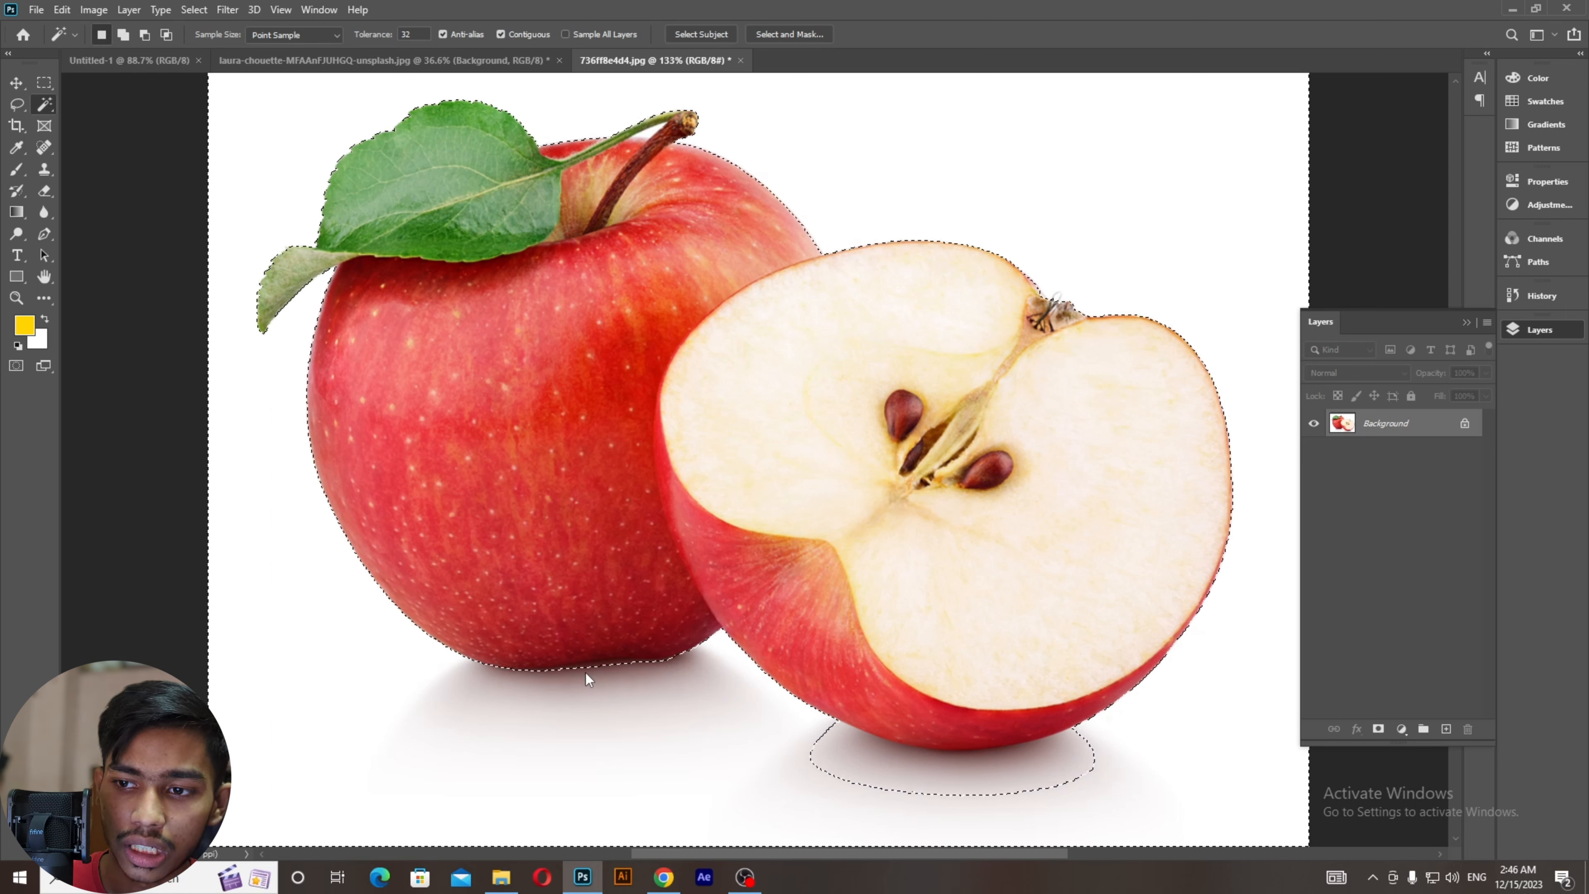
pyautogui.keyDown('shift'); pyautogui.click(587, 673); pyautogui.keyUp('shift')
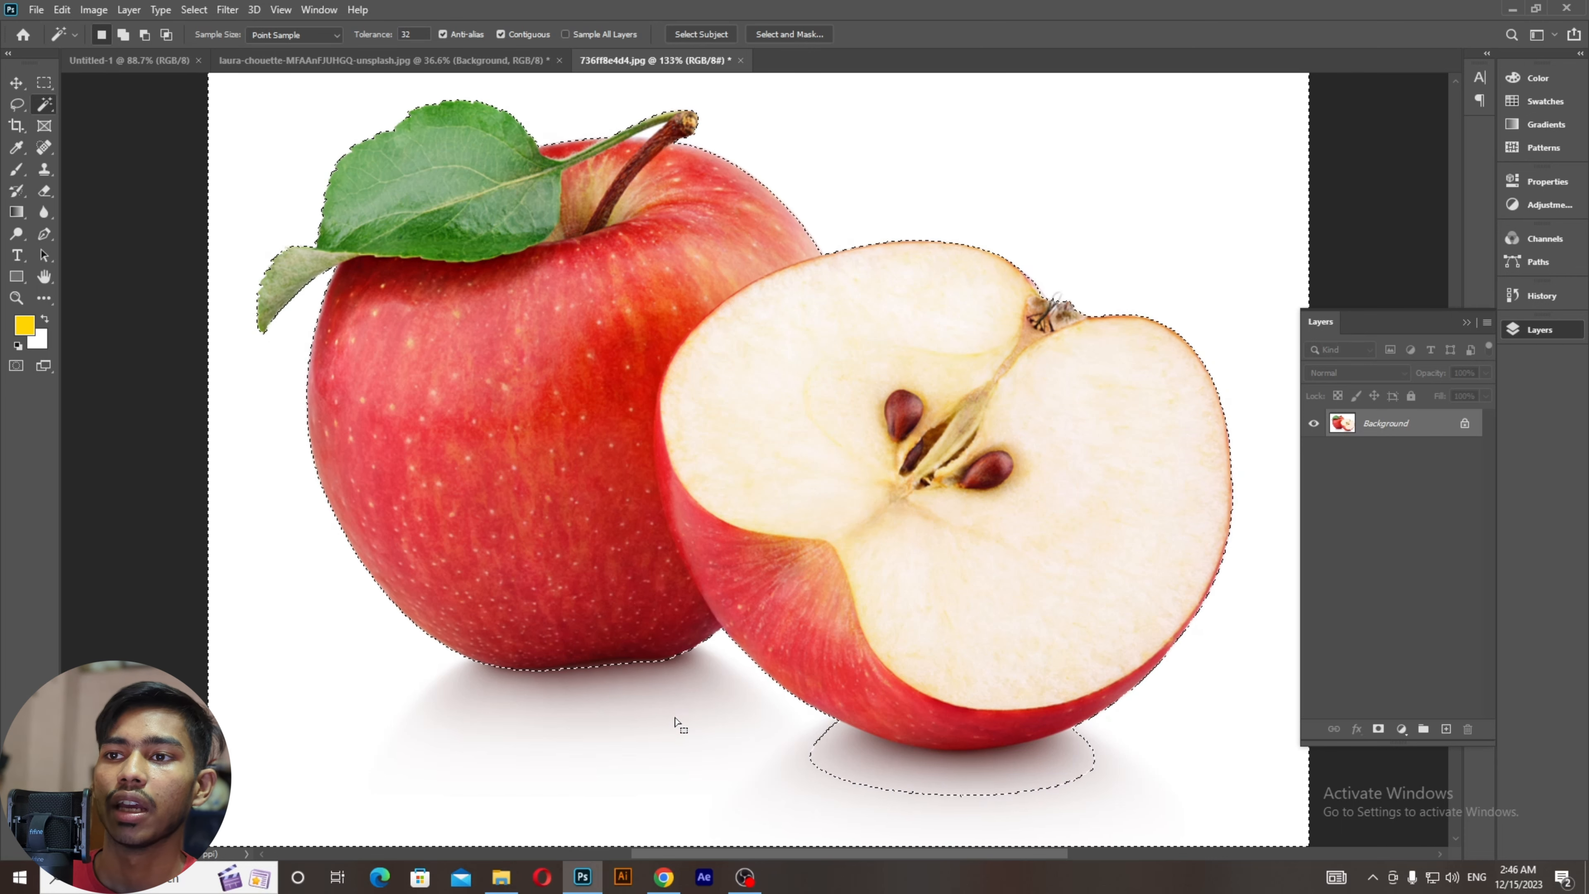
pyautogui.moveTo(790, 733); pyautogui.dragTo(503, 545)
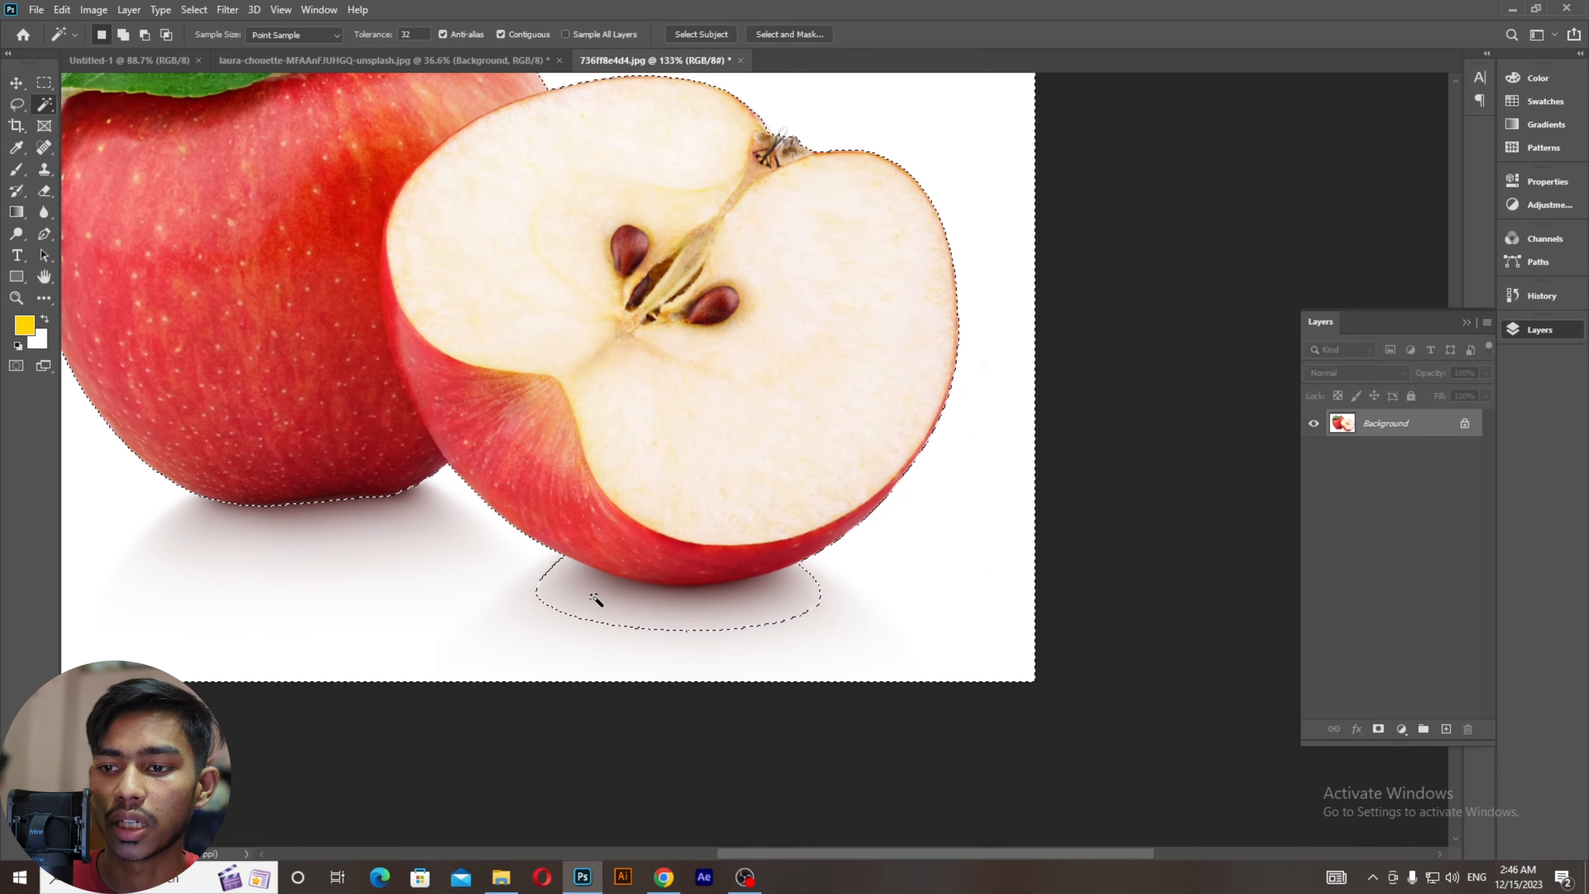
pyautogui.keyDown('shift'); pyautogui.click(640, 615); pyautogui.keyUp('shift')
pyautogui.keyDown('shift'); pyautogui.click(642, 621); pyautogui.keyUp('shift')
pyautogui.keyDown('shift'); pyautogui.click(715, 594); pyautogui.keyUp('shift')
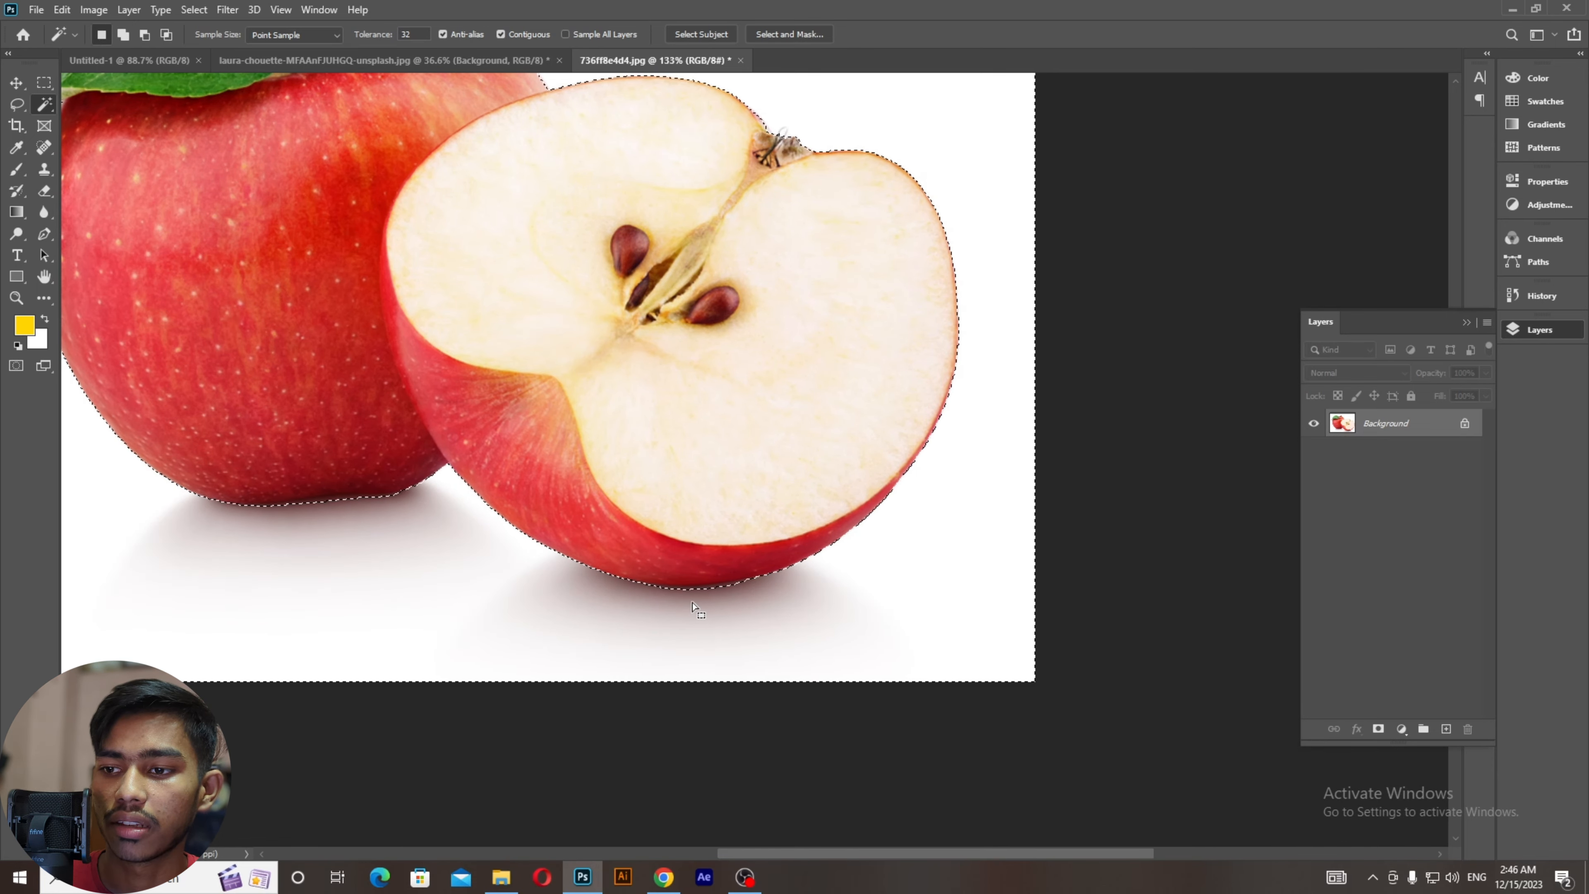
pyautogui.hotkey('ctrl', '-')
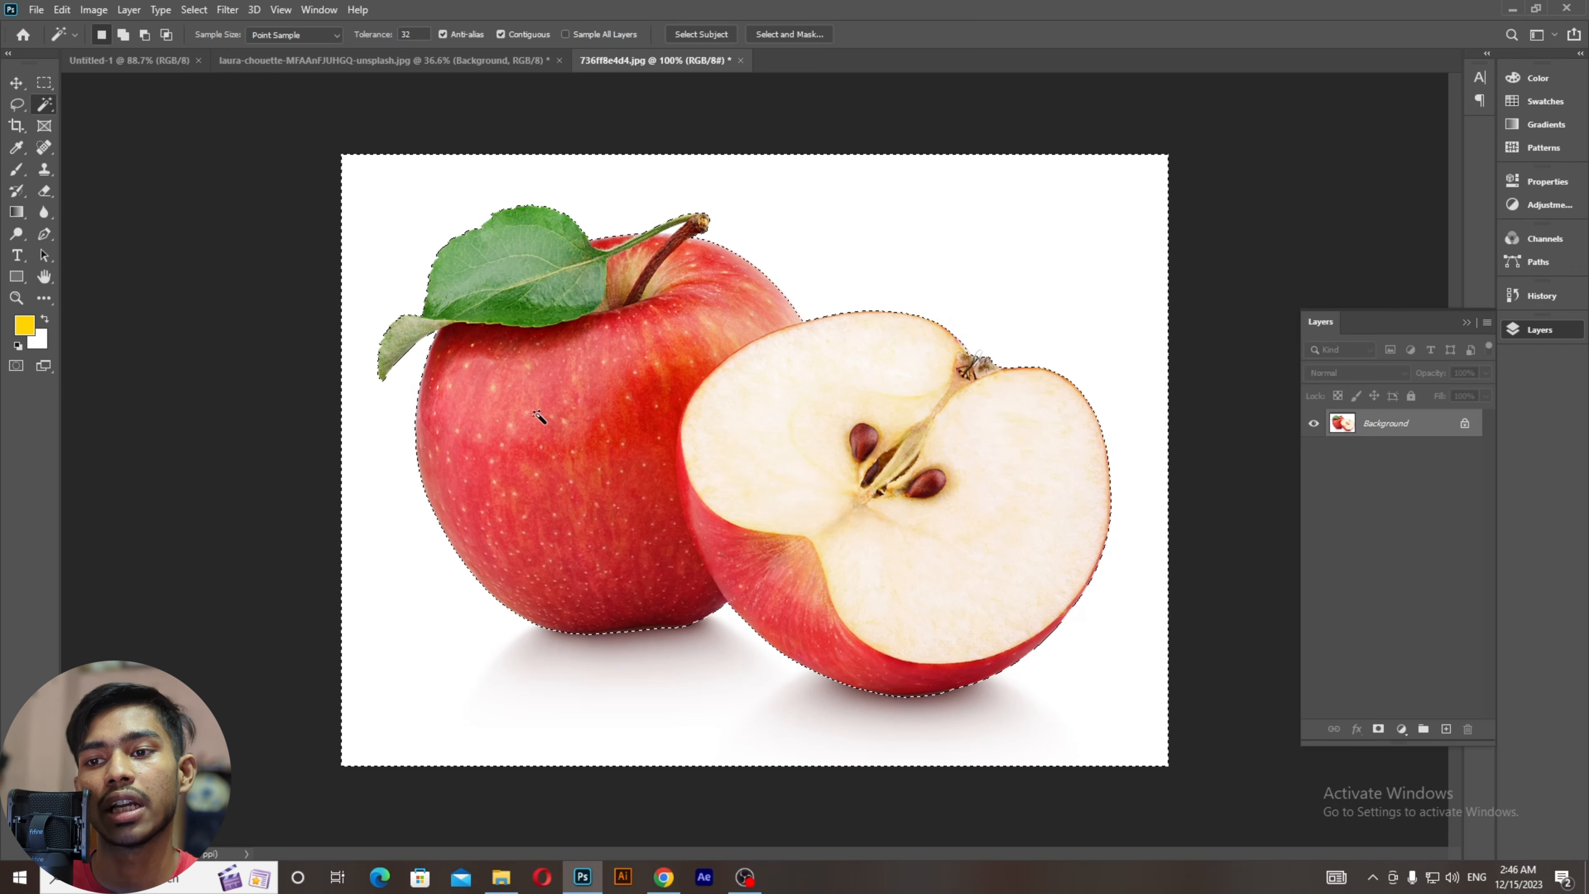
pyautogui.scroll(5, 538, 416)
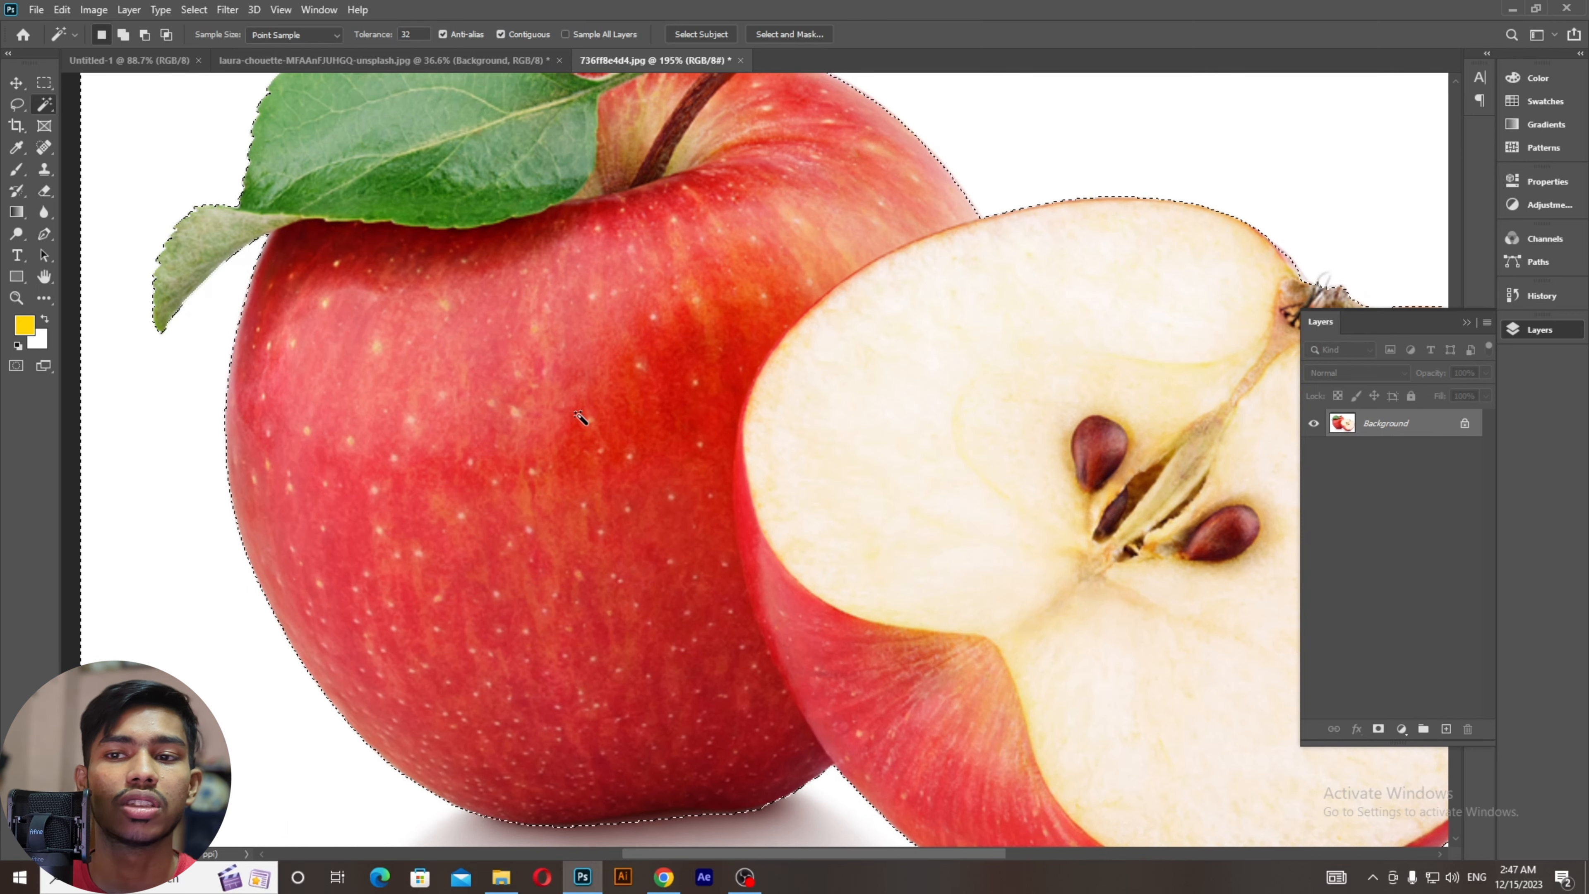
pyautogui.scroll(-4, 580, 418)
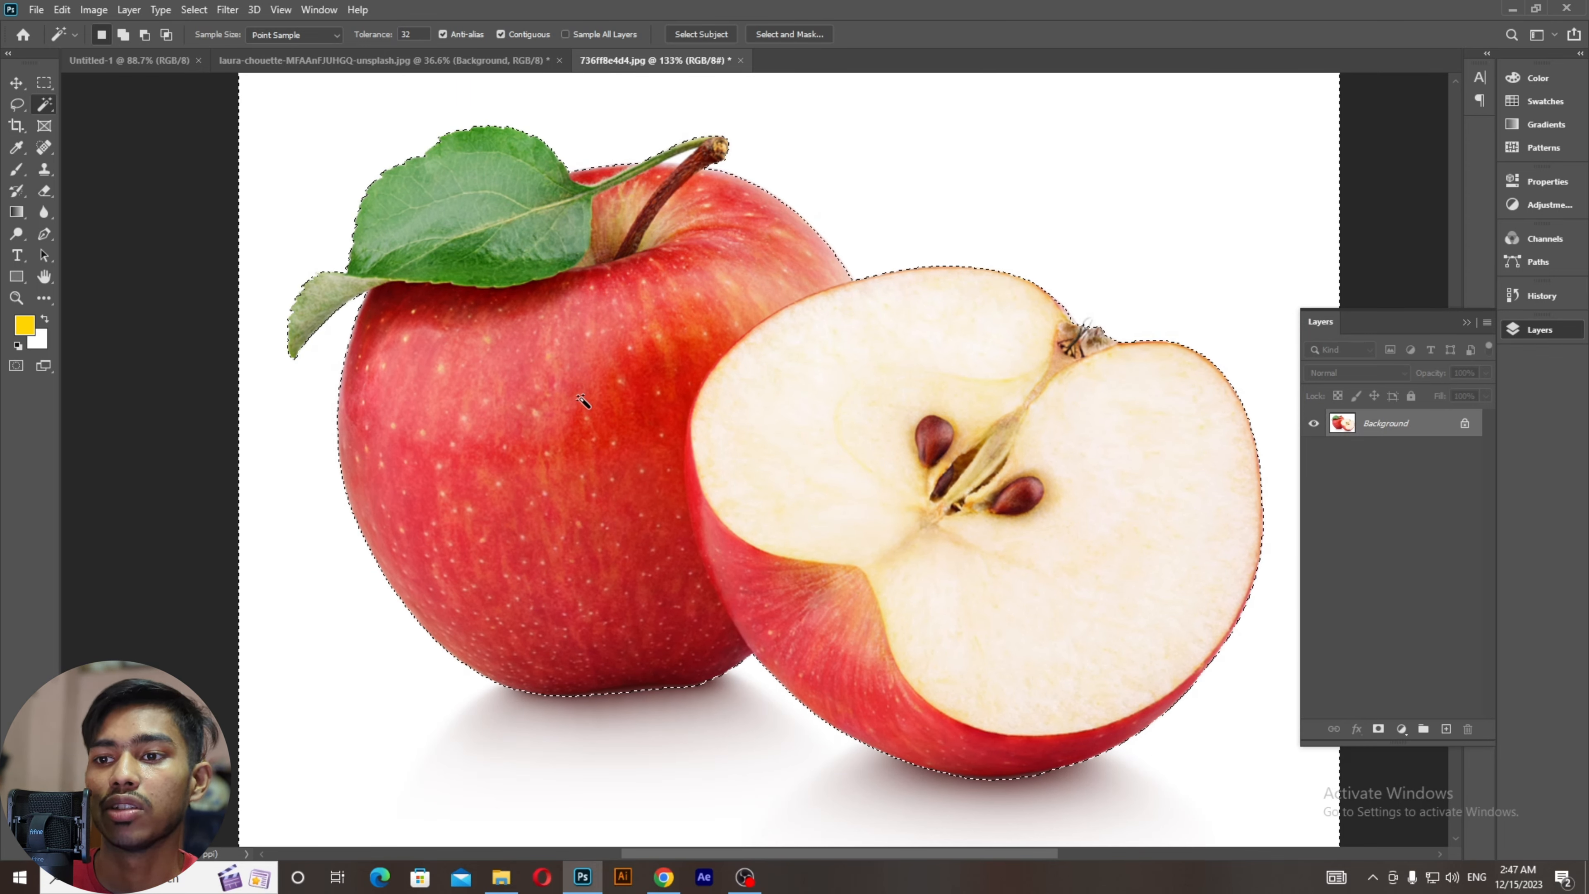
# Step: Reselect the white background, then add both apples' shadow rings again
pyautogui.click(585, 403)
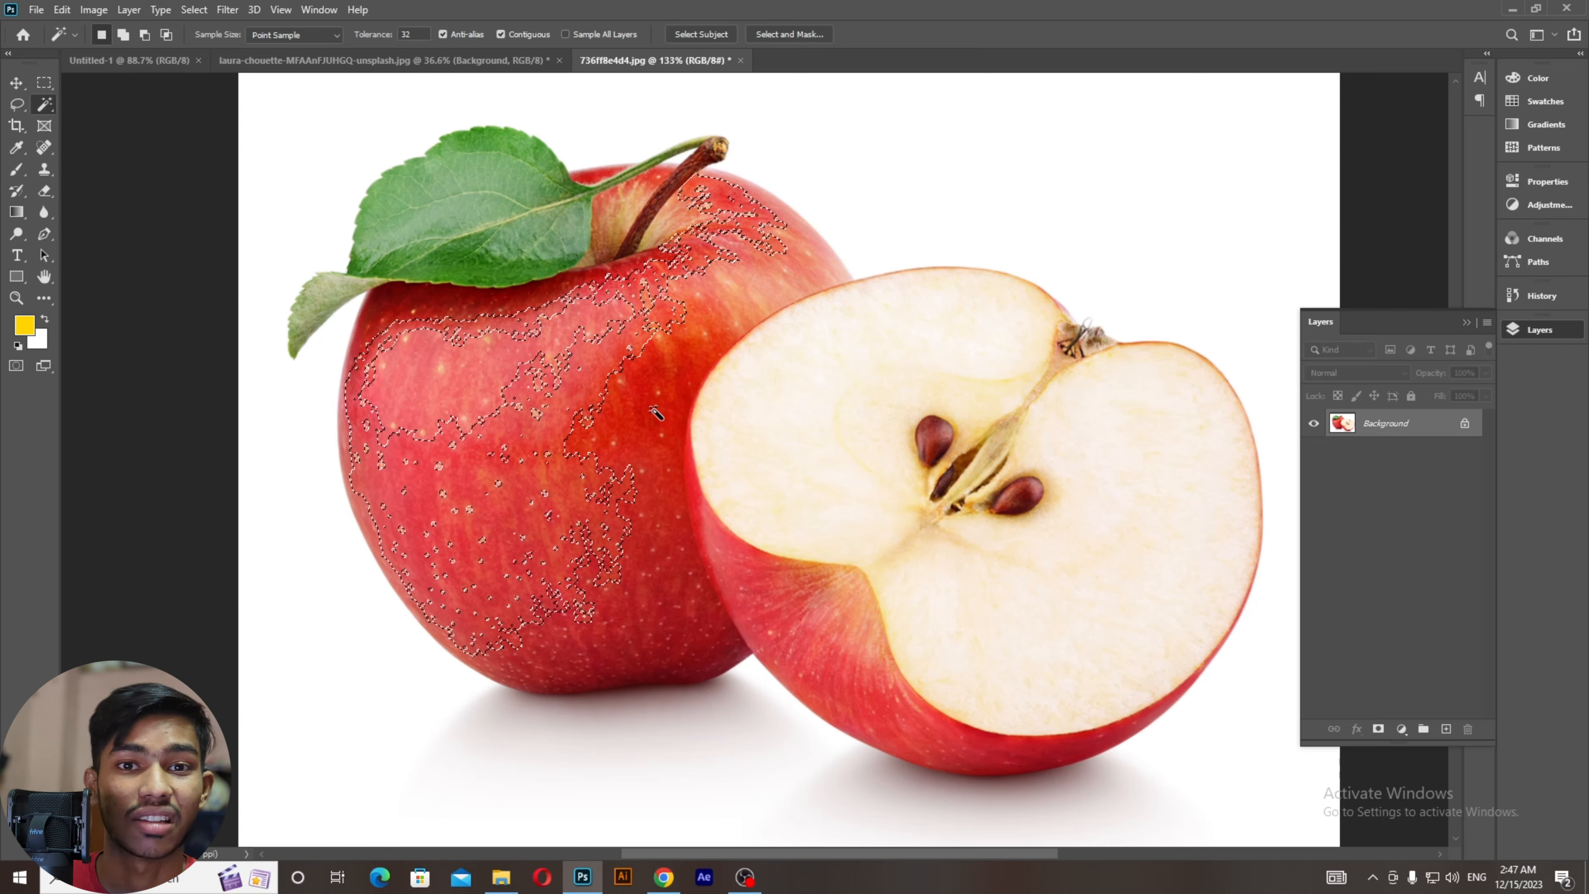
pyautogui.scroll(-1, 657, 413)
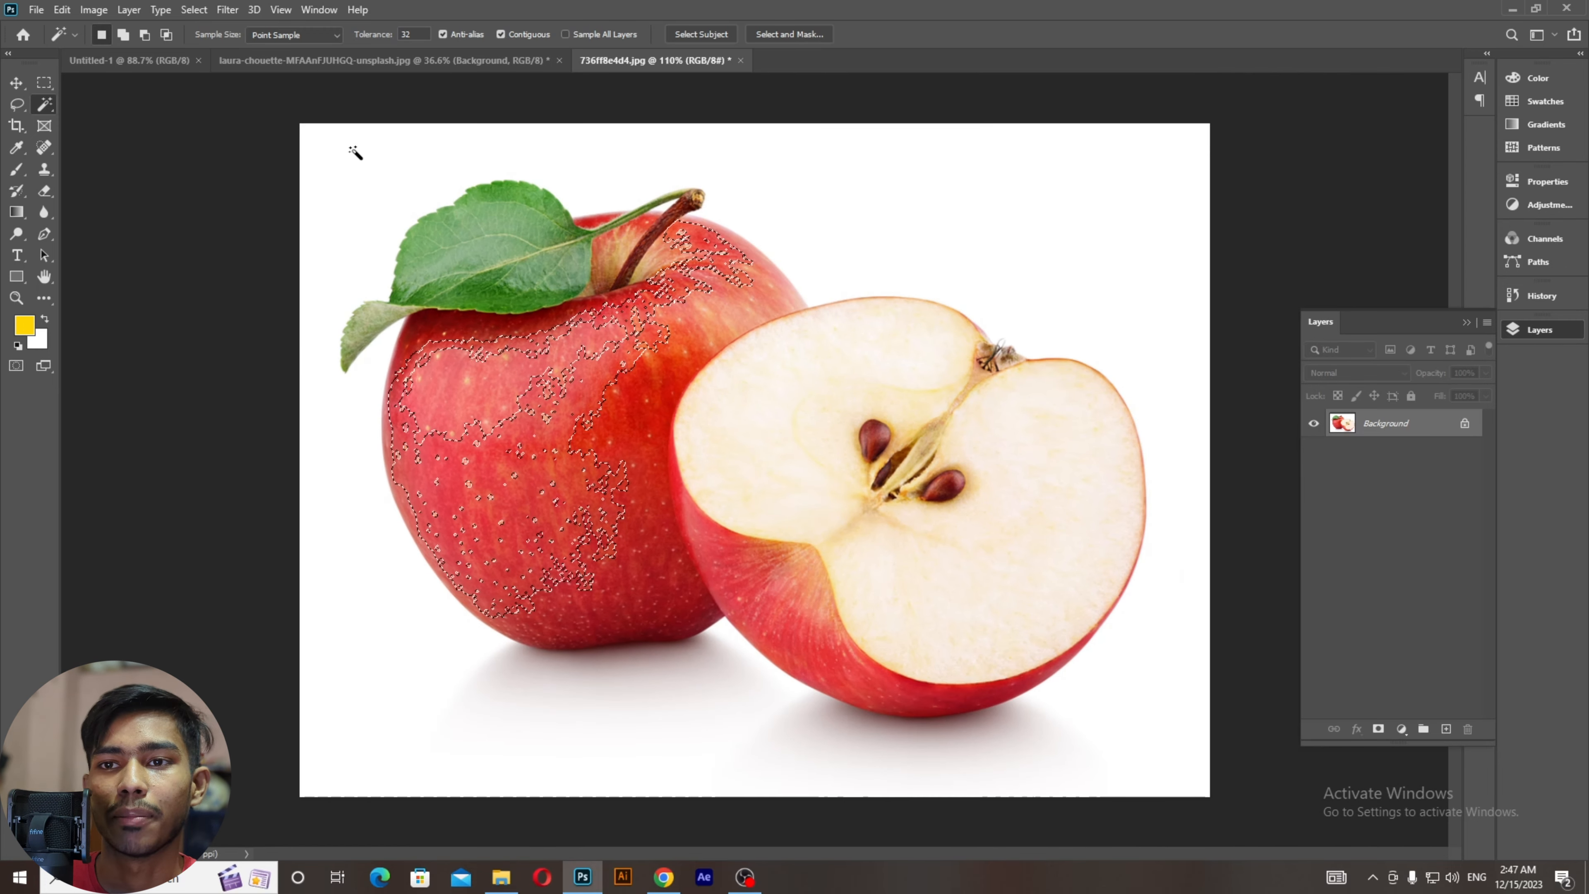
pyautogui.click(351, 178)
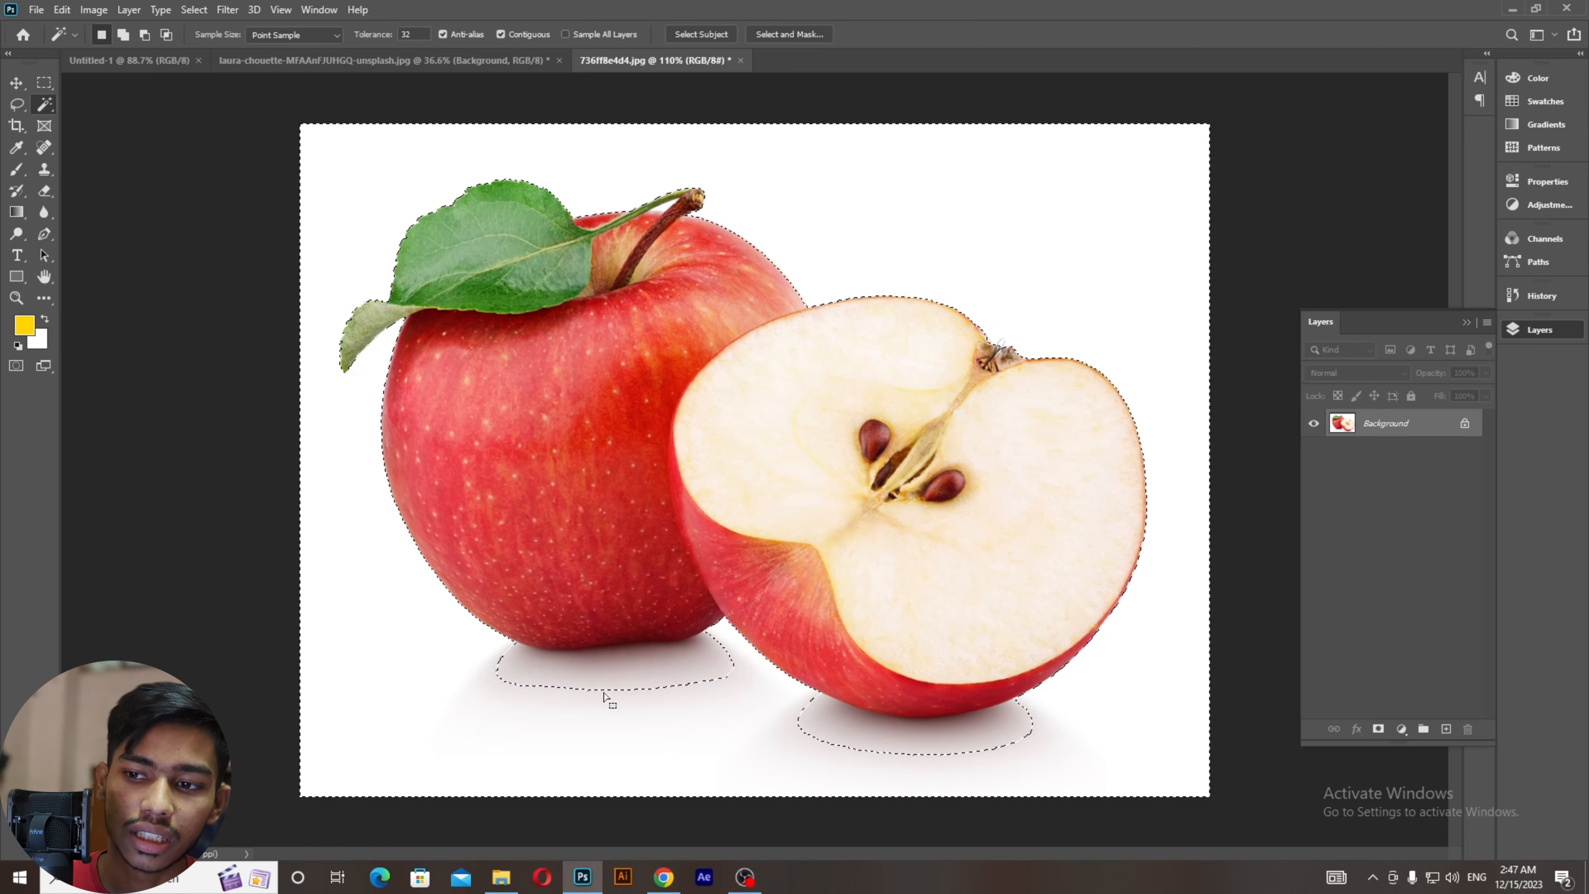
pyautogui.keyDown('shift'); pyautogui.click(616, 662); pyautogui.keyUp('shift')
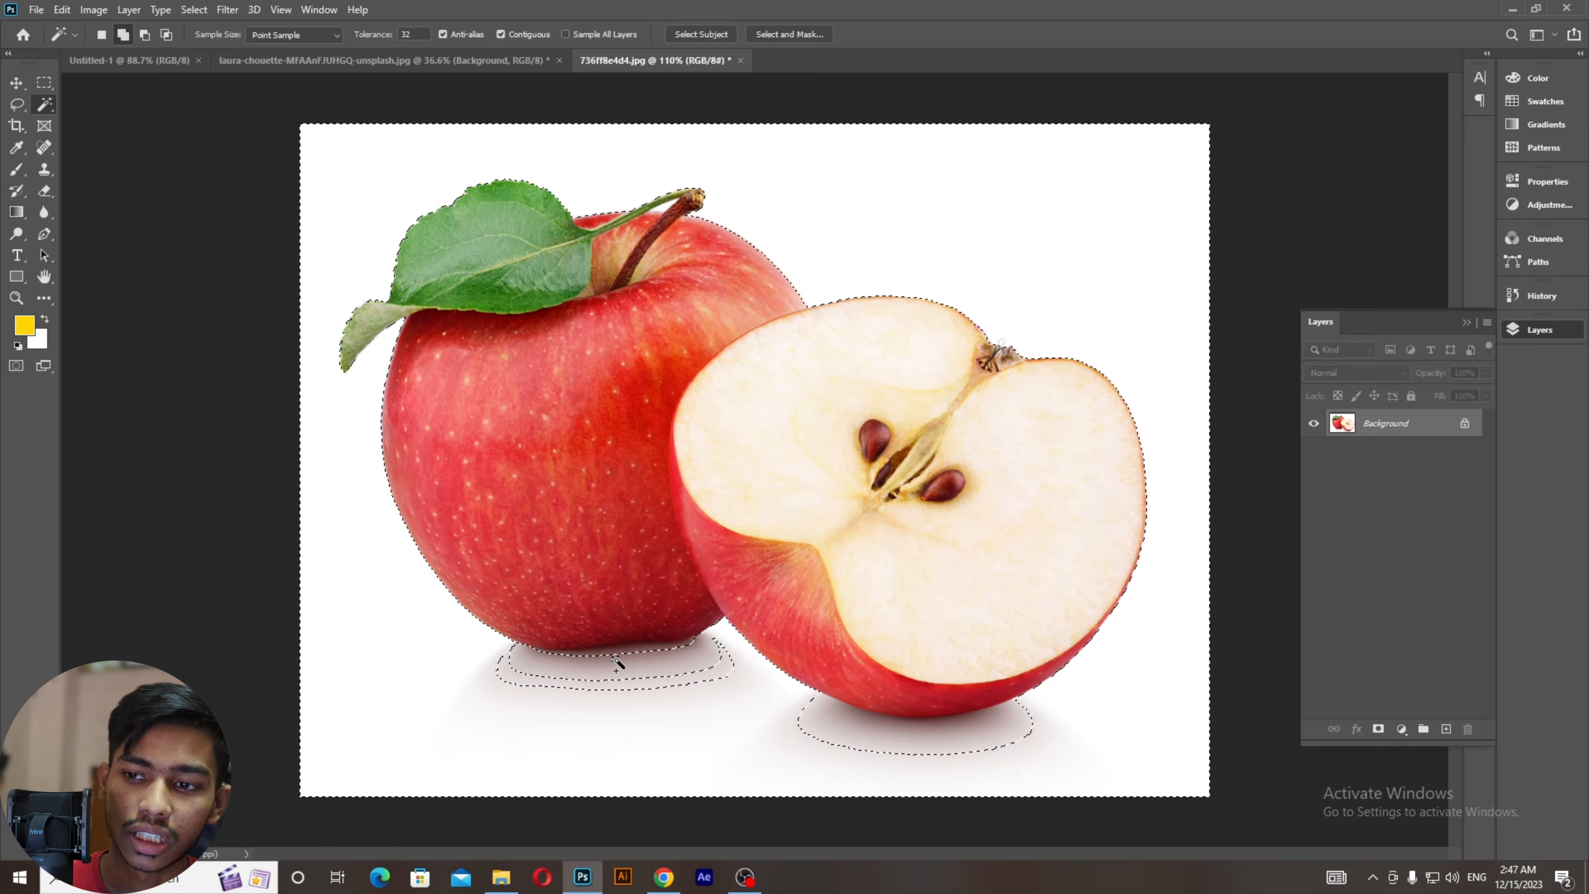
pyautogui.keyDown('shift'); pyautogui.click(613, 683); pyautogui.keyUp('shift')
pyautogui.scroll(4, 612, 665)
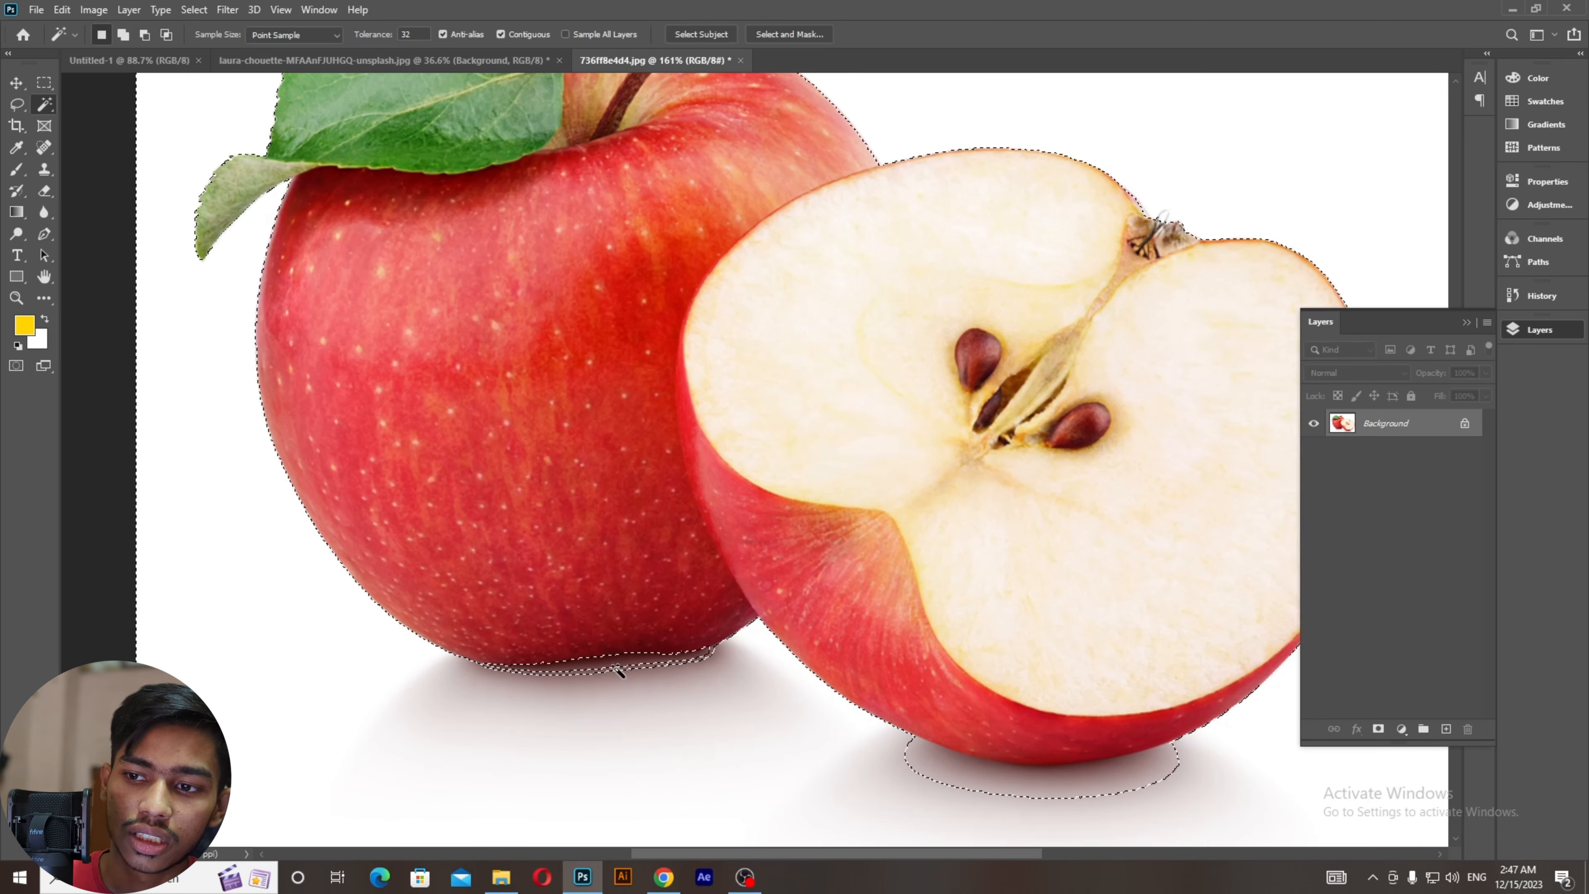
pyautogui.scroll(3, 610, 667)
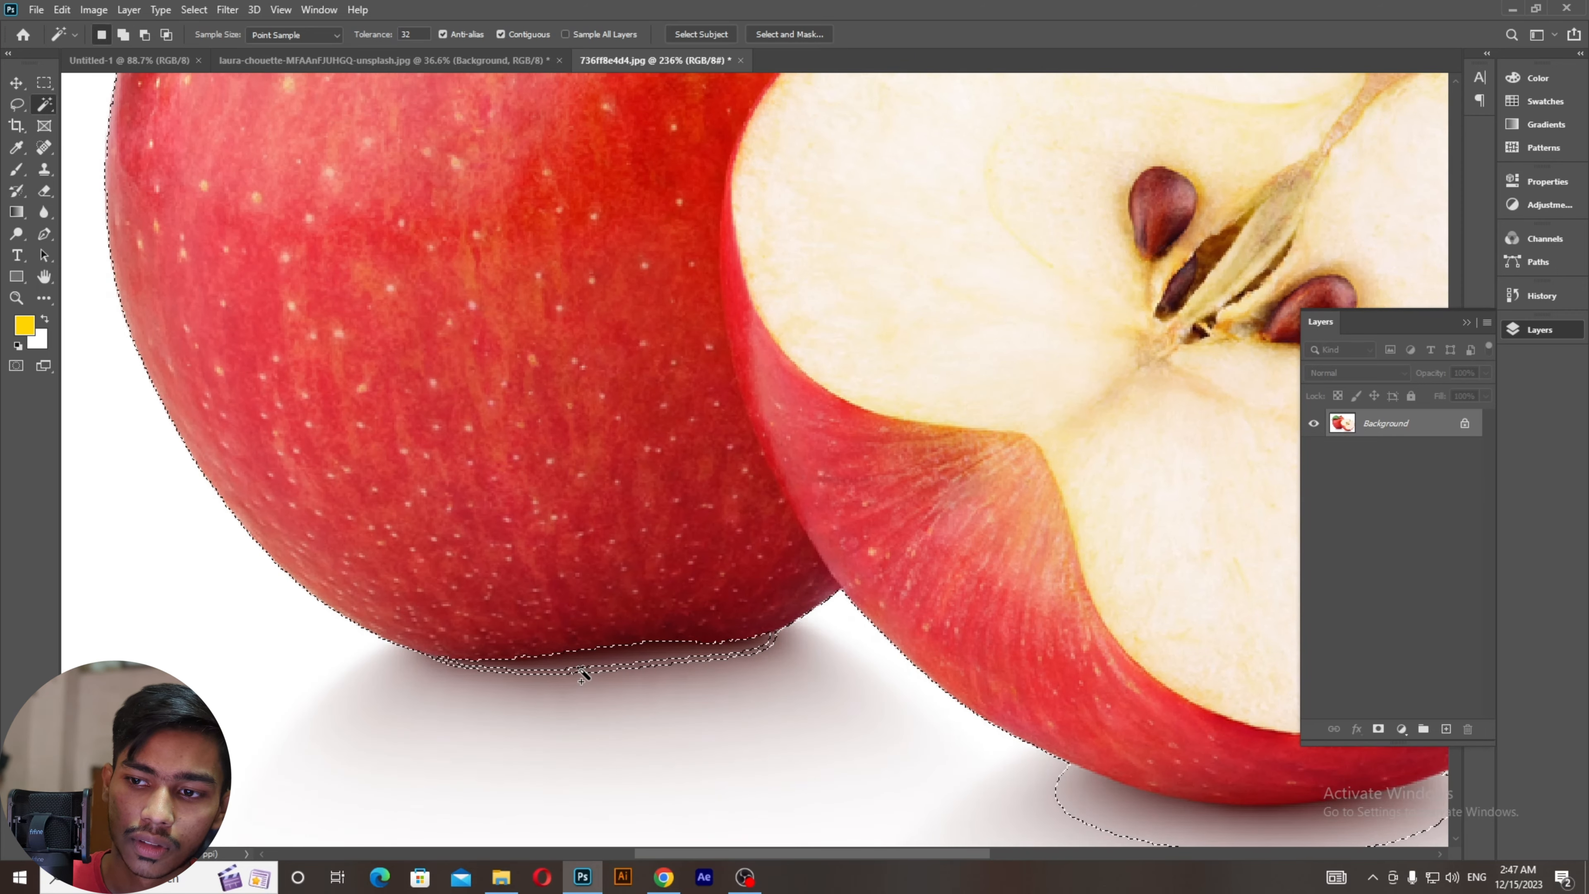
pyautogui.keyDown('shift'); pyautogui.click(582, 670); pyautogui.keyUp('shift')
pyautogui.moveTo(606, 557); pyautogui.dragTo(171, 300)
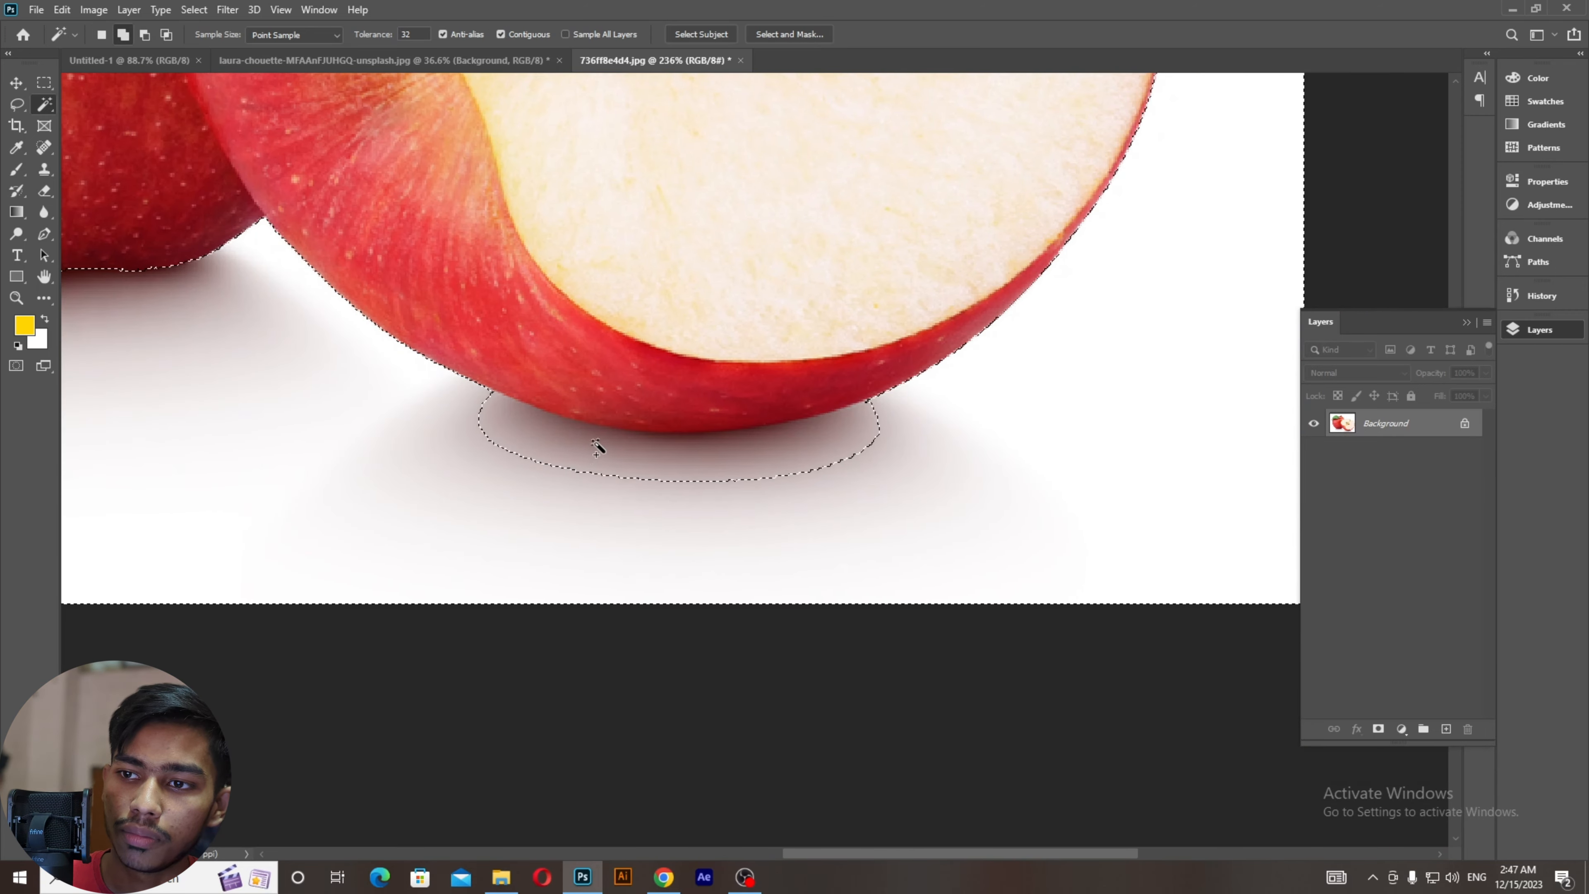
pyautogui.keyDown('shift'); pyautogui.click(648, 476); pyautogui.keyUp('shift')
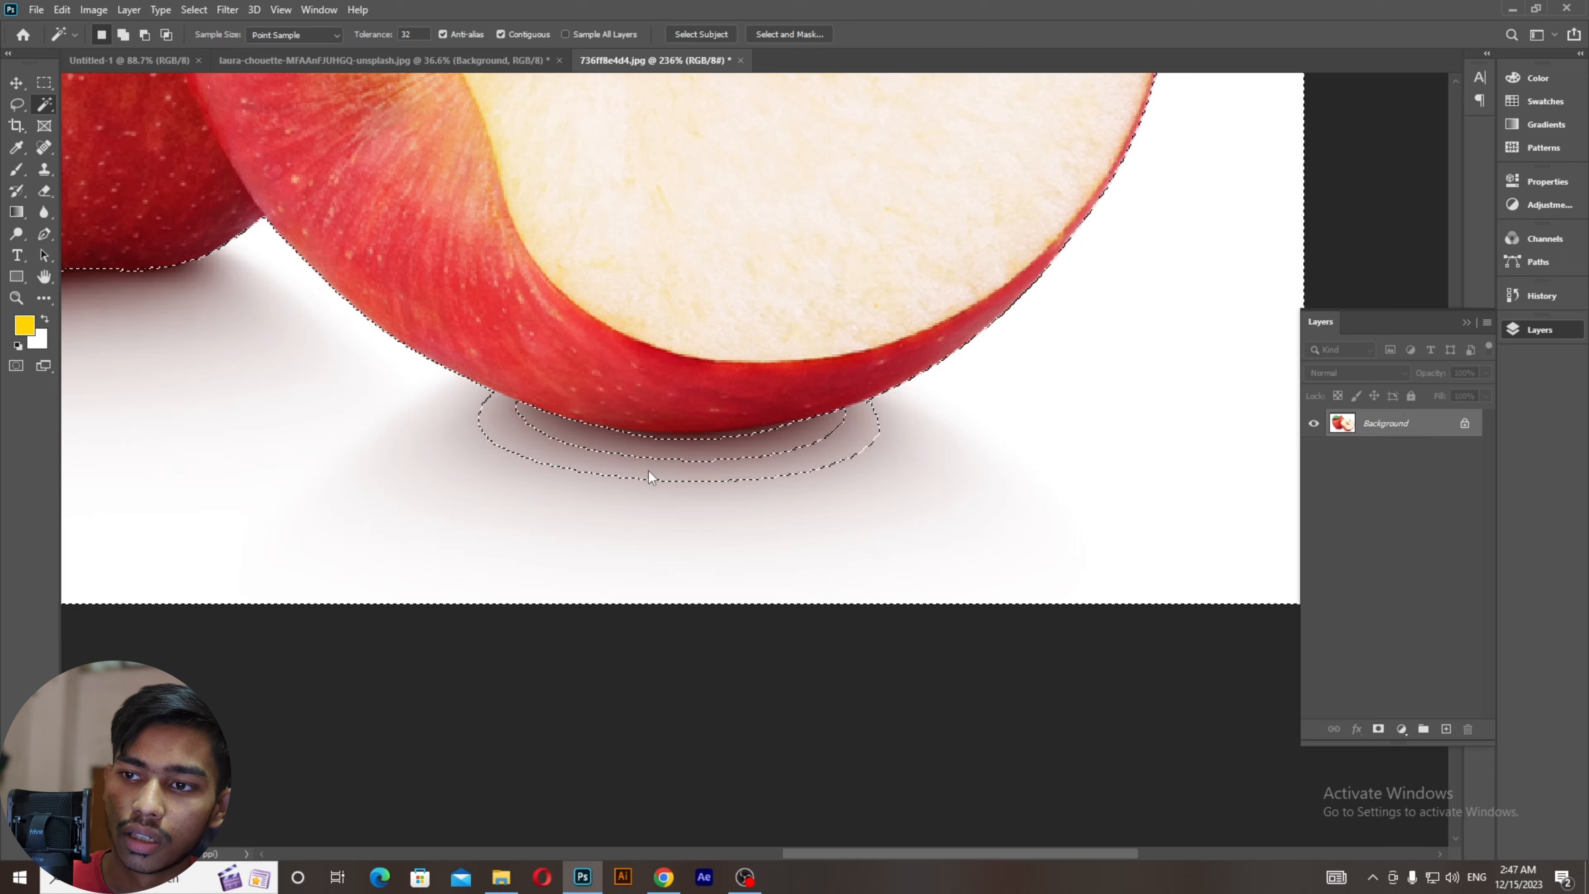
pyautogui.keyDown('shift'); pyautogui.click(710, 442); pyautogui.keyUp('shift')
pyautogui.scroll(-5, 698, 474)
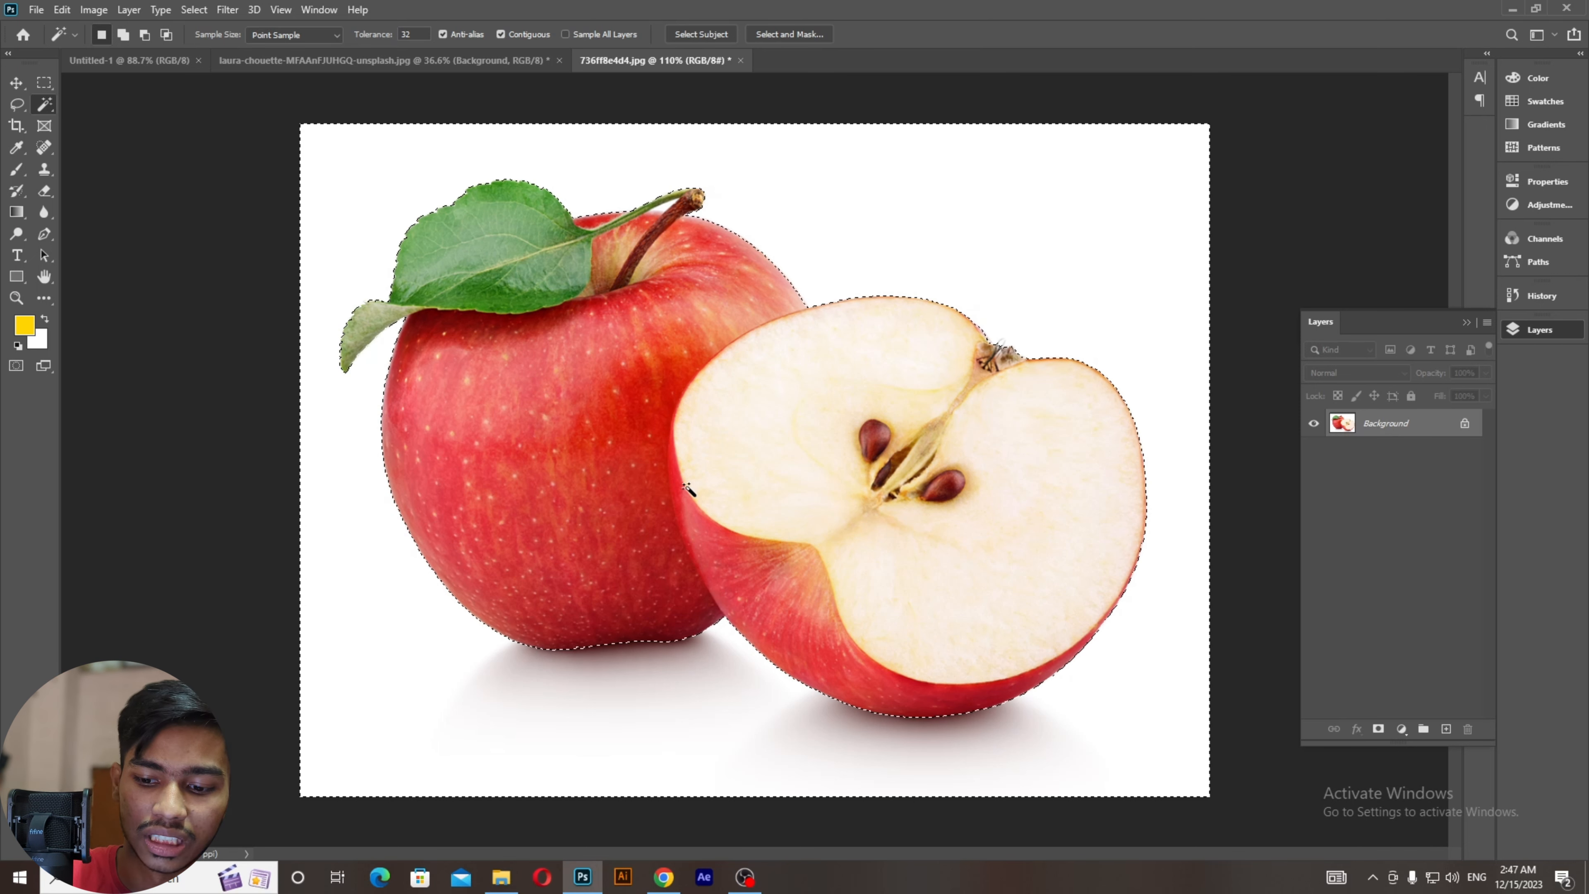
pyautogui.hotkey('ctrl', 'j')
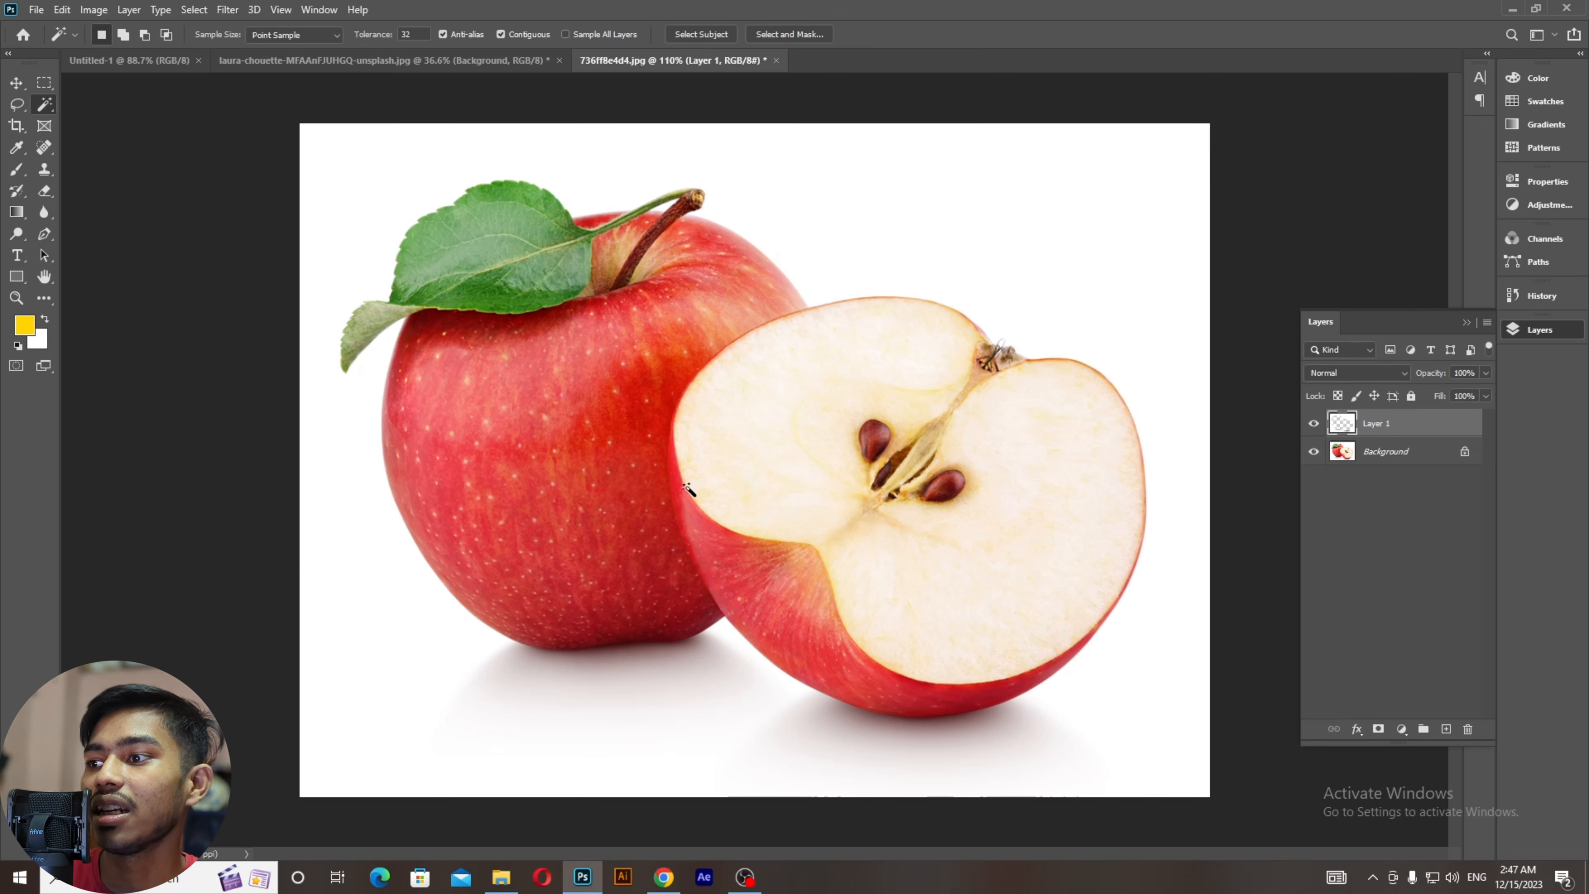
pyautogui.click(1316, 452)
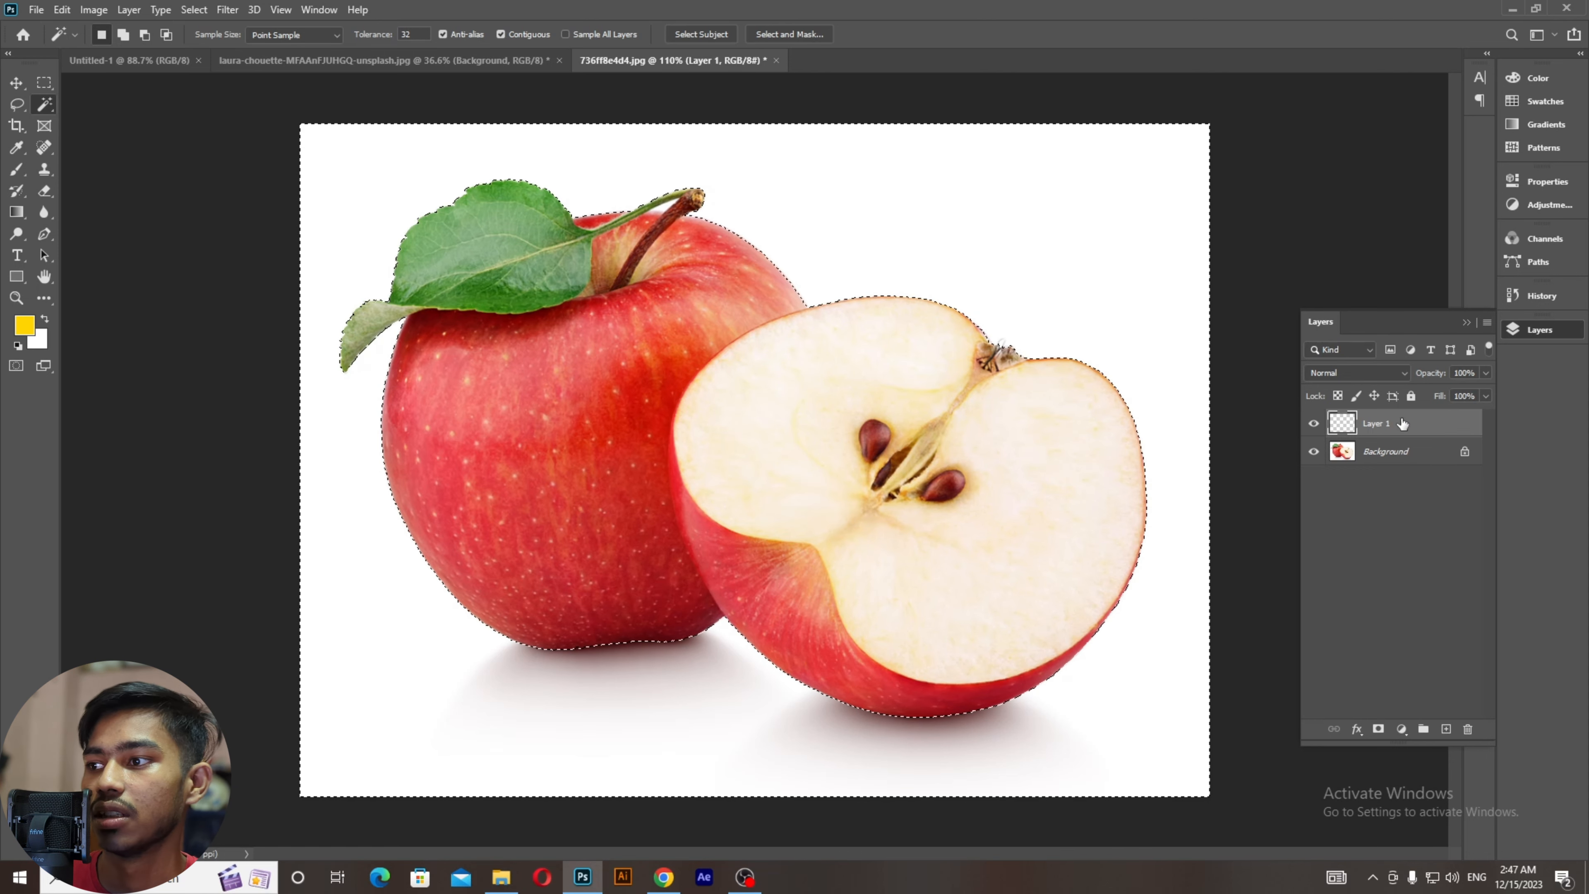
pyautogui.moveTo(1402, 424); pyautogui.dragTo(1467, 729)
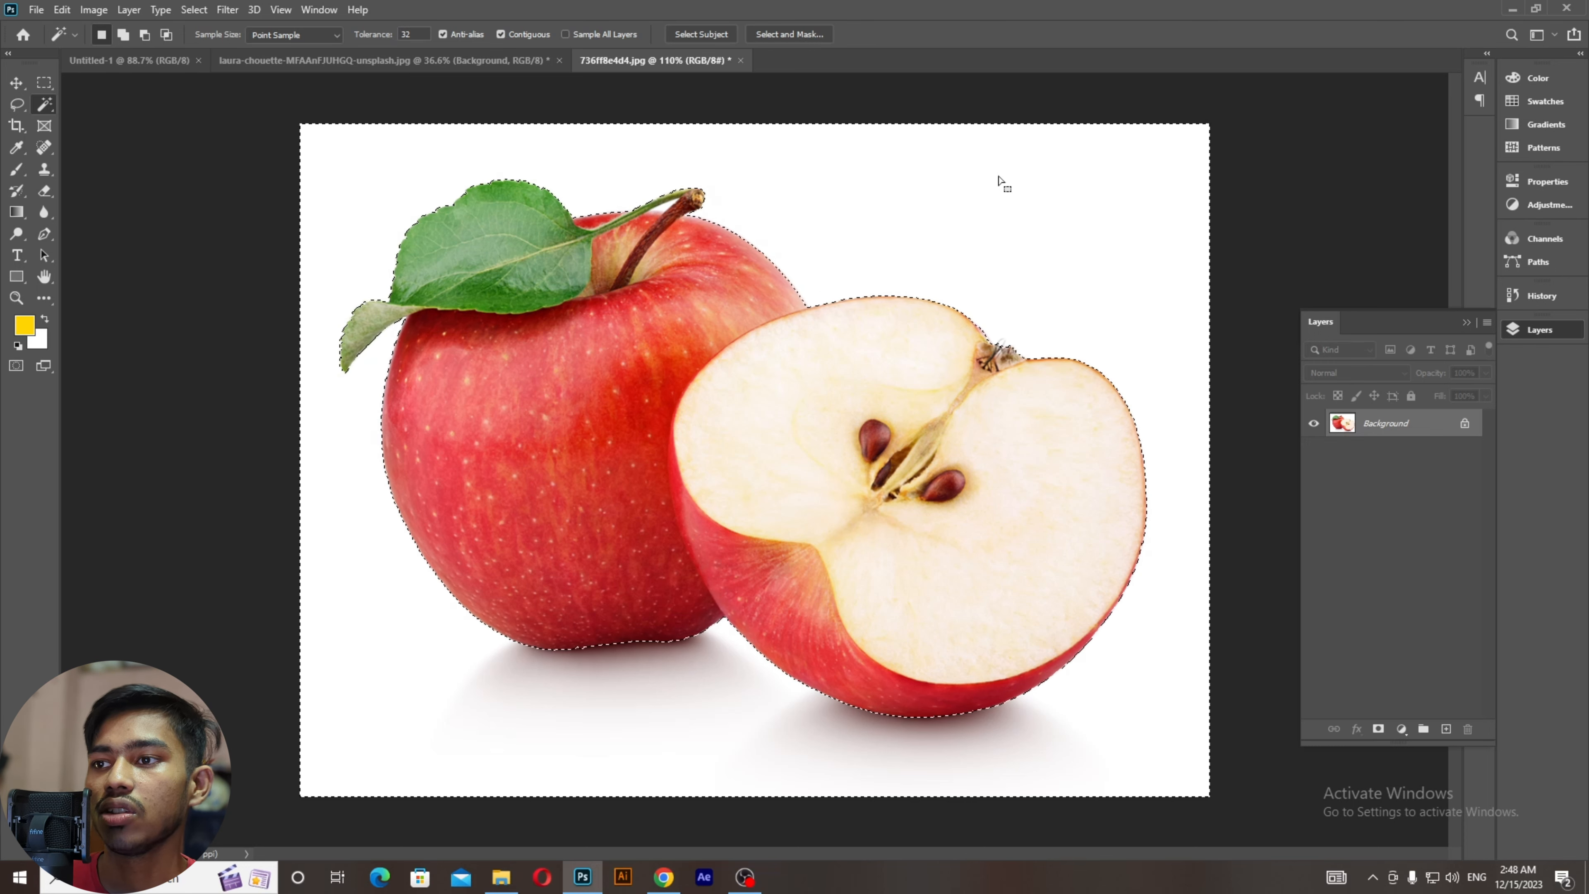
# Step: Toggle Select Inverse on the magic-wand selection between the background and the apples
pyautogui.click(43, 85)
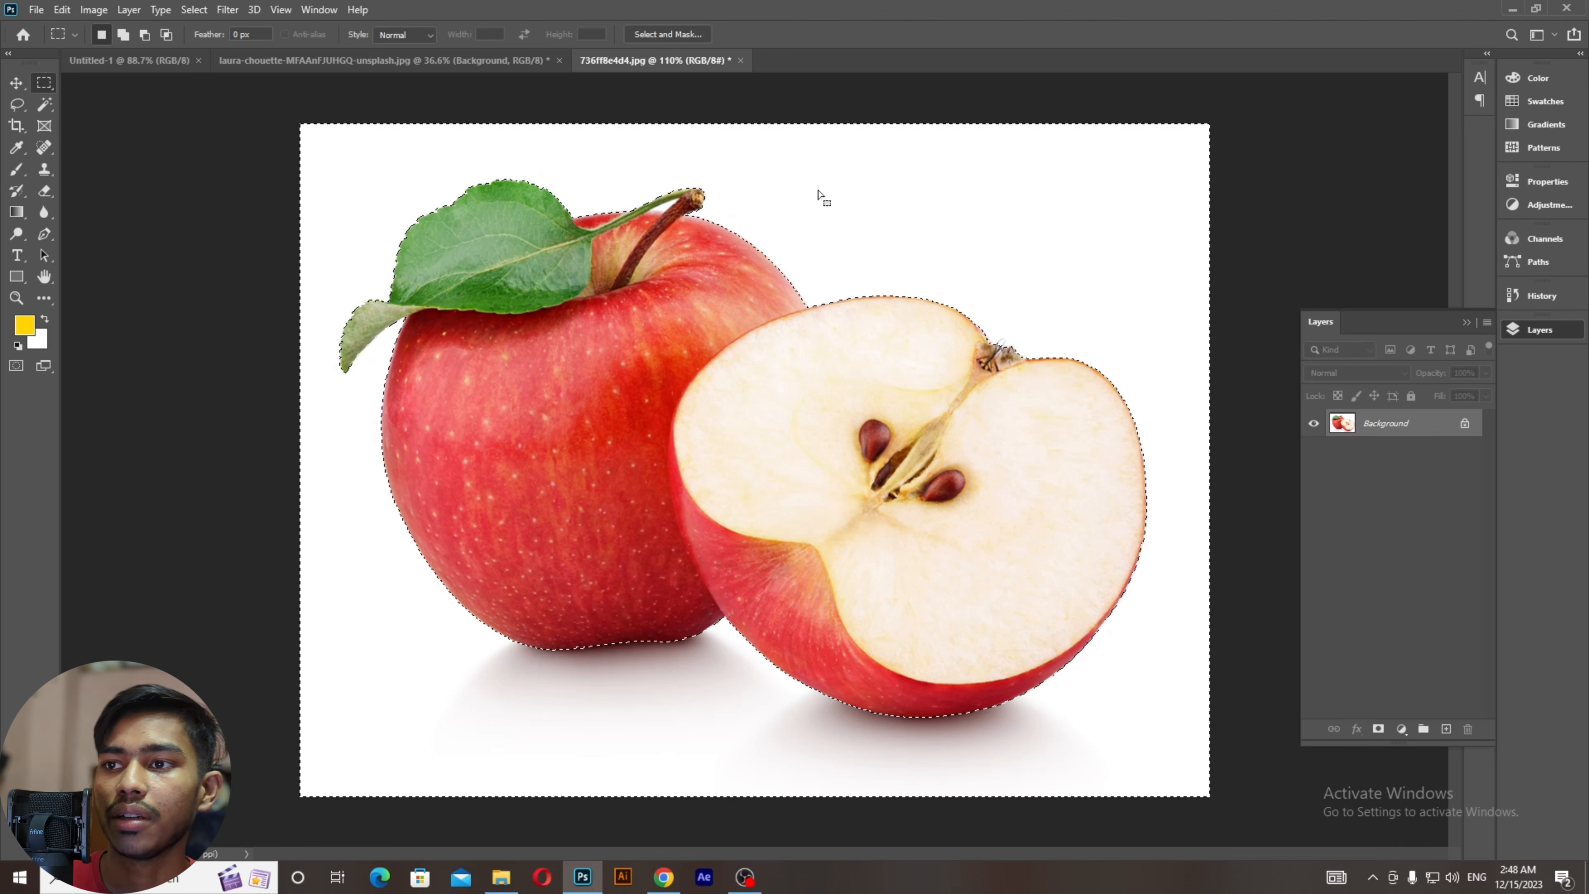
pyautogui.rightClick(855, 195)
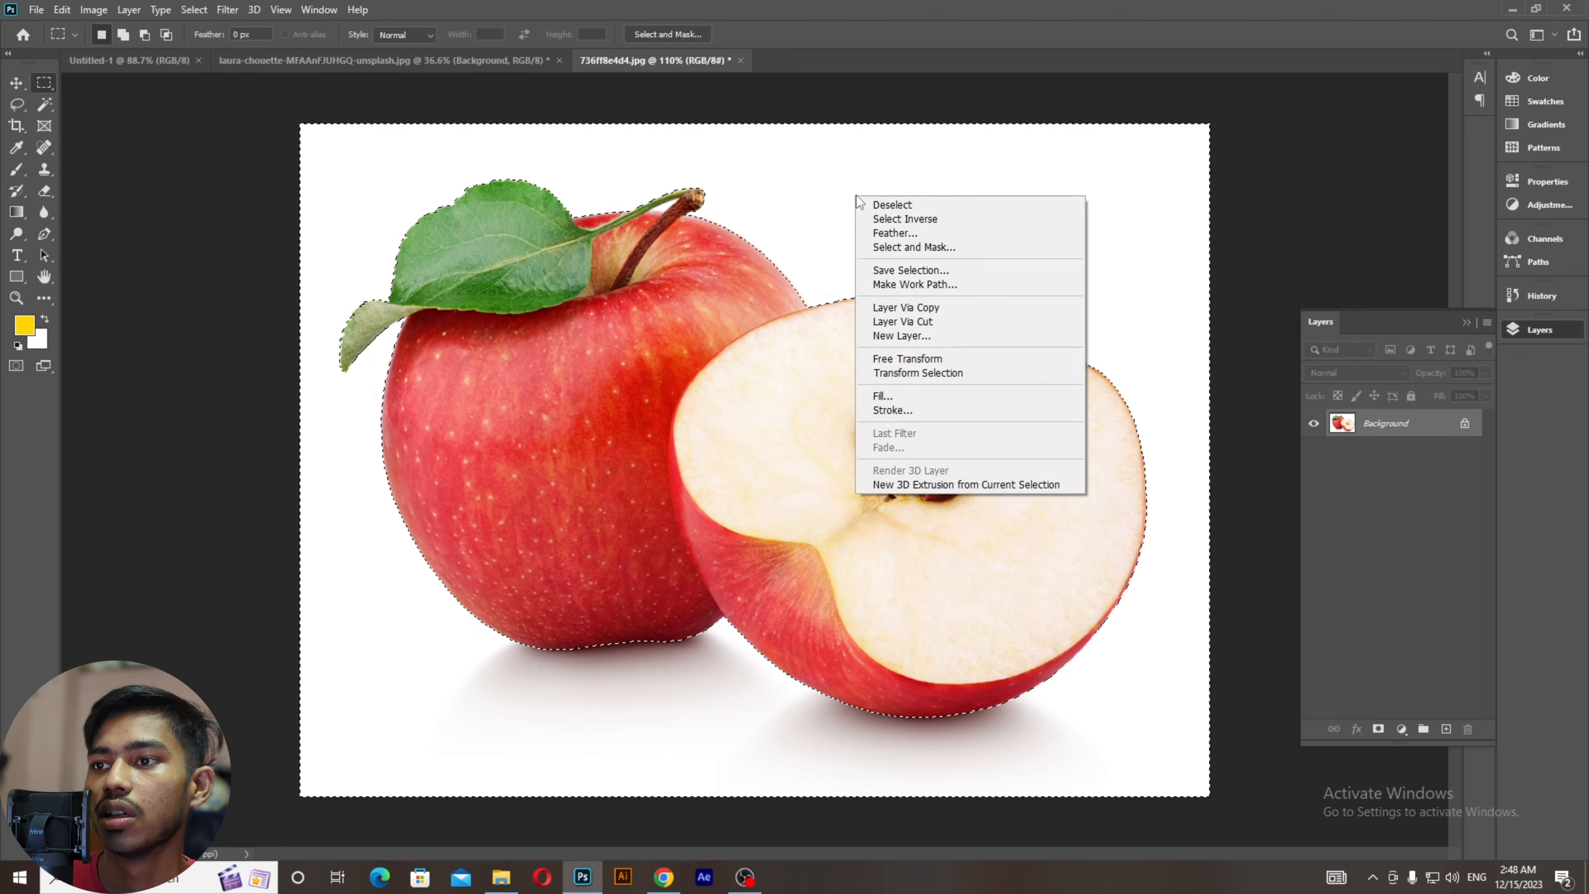
pyautogui.click(885, 219)
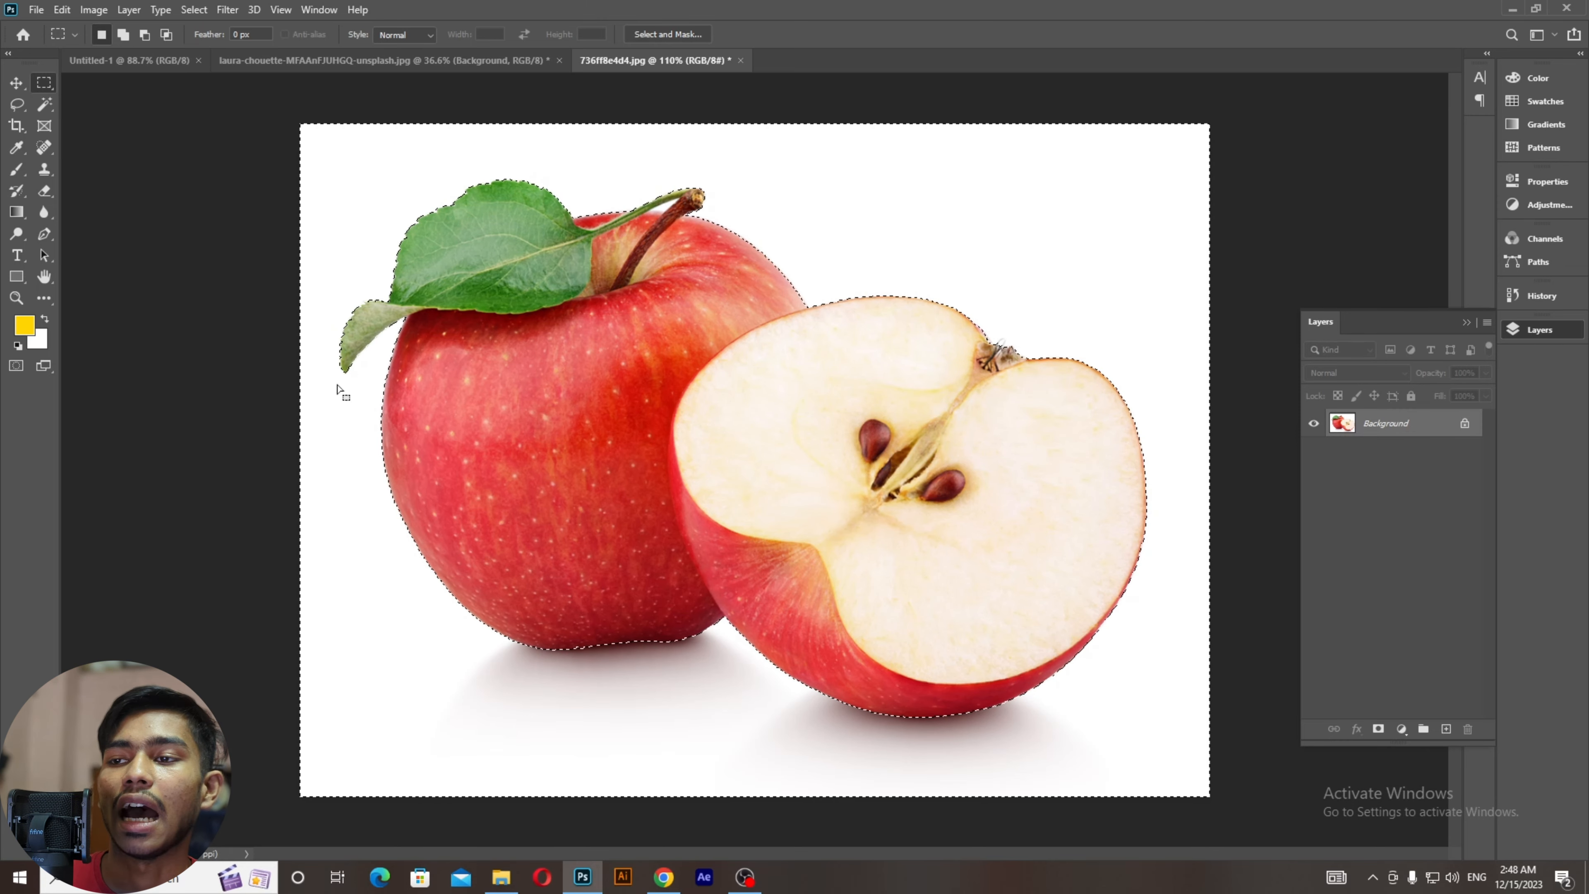
pyautogui.hotkey('ctrl', 'shift', 'i')
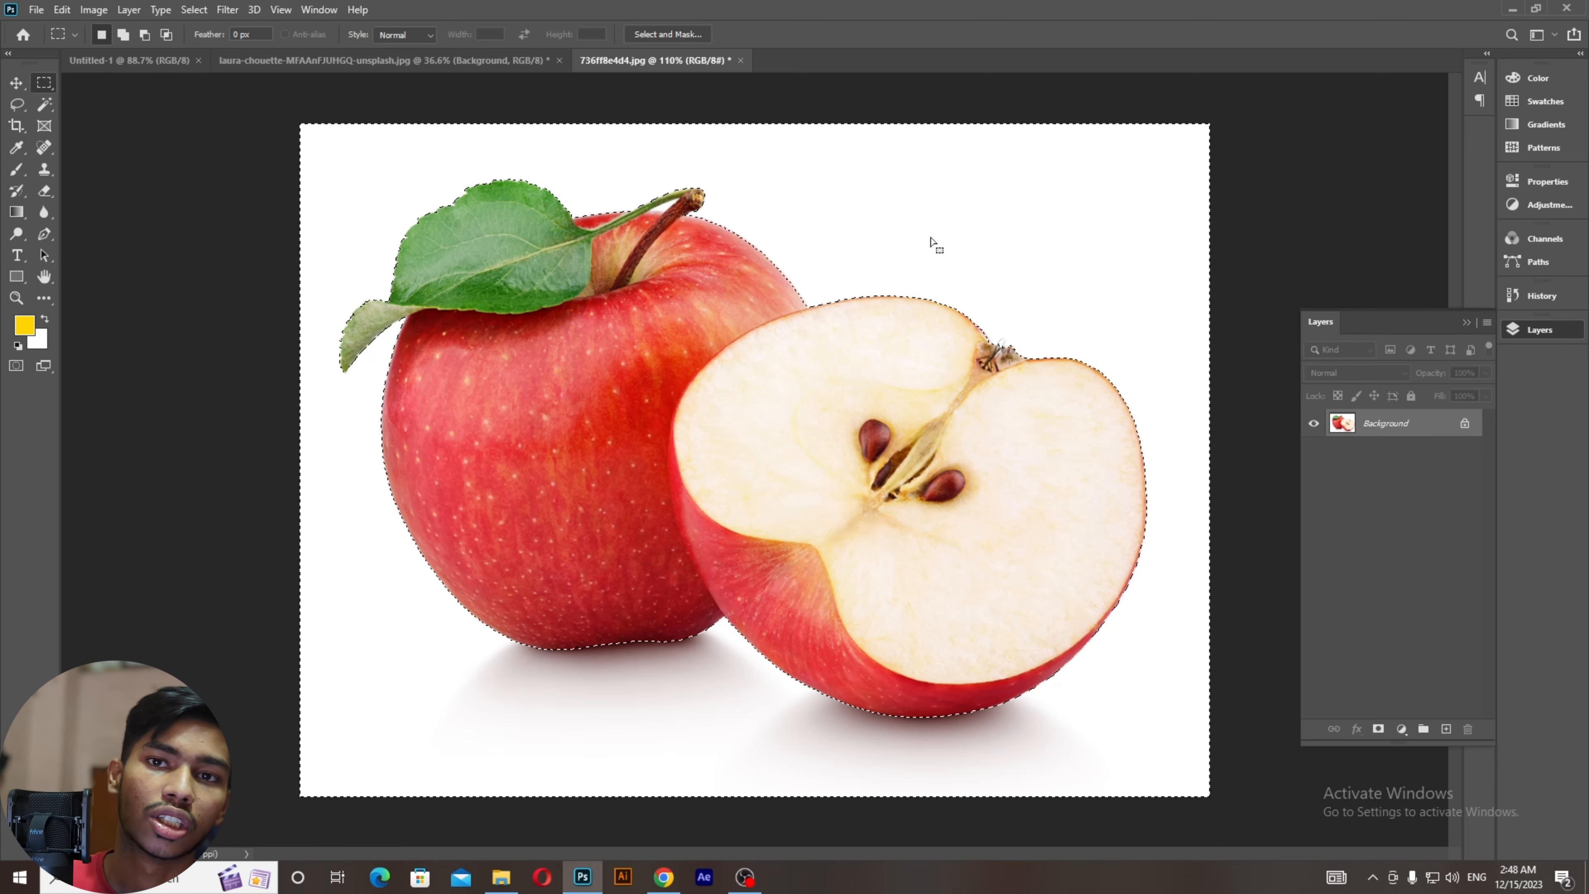
pyautogui.click(45, 108)
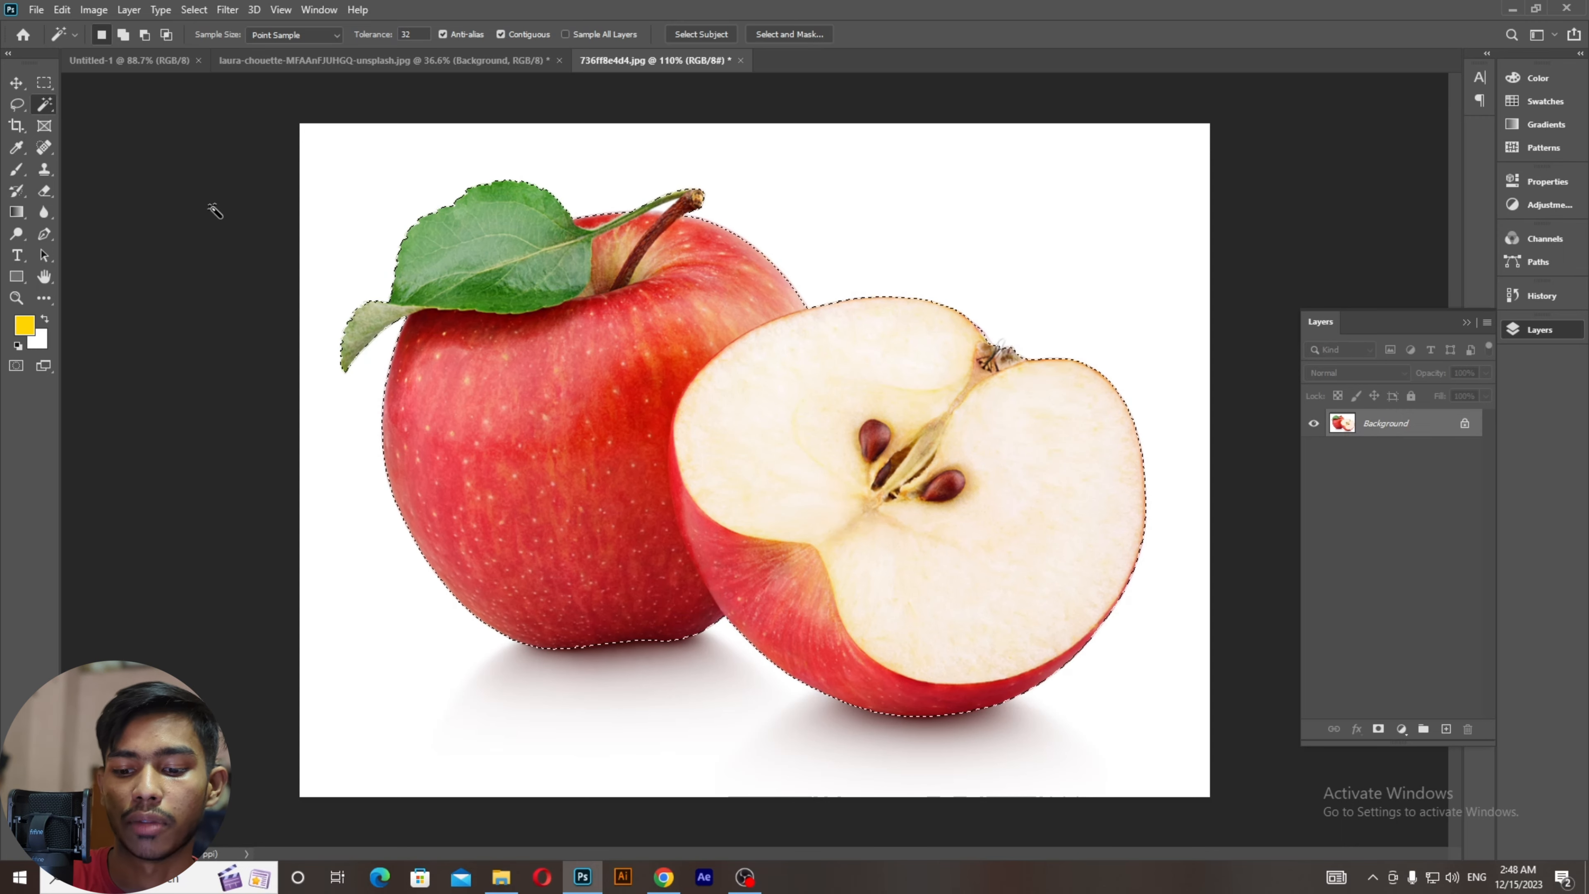
# Step: Copy the selection to Layer 1, preview it with Background hidden, then delete Layer 1
pyautogui.hotkey('ctrl', 'j')
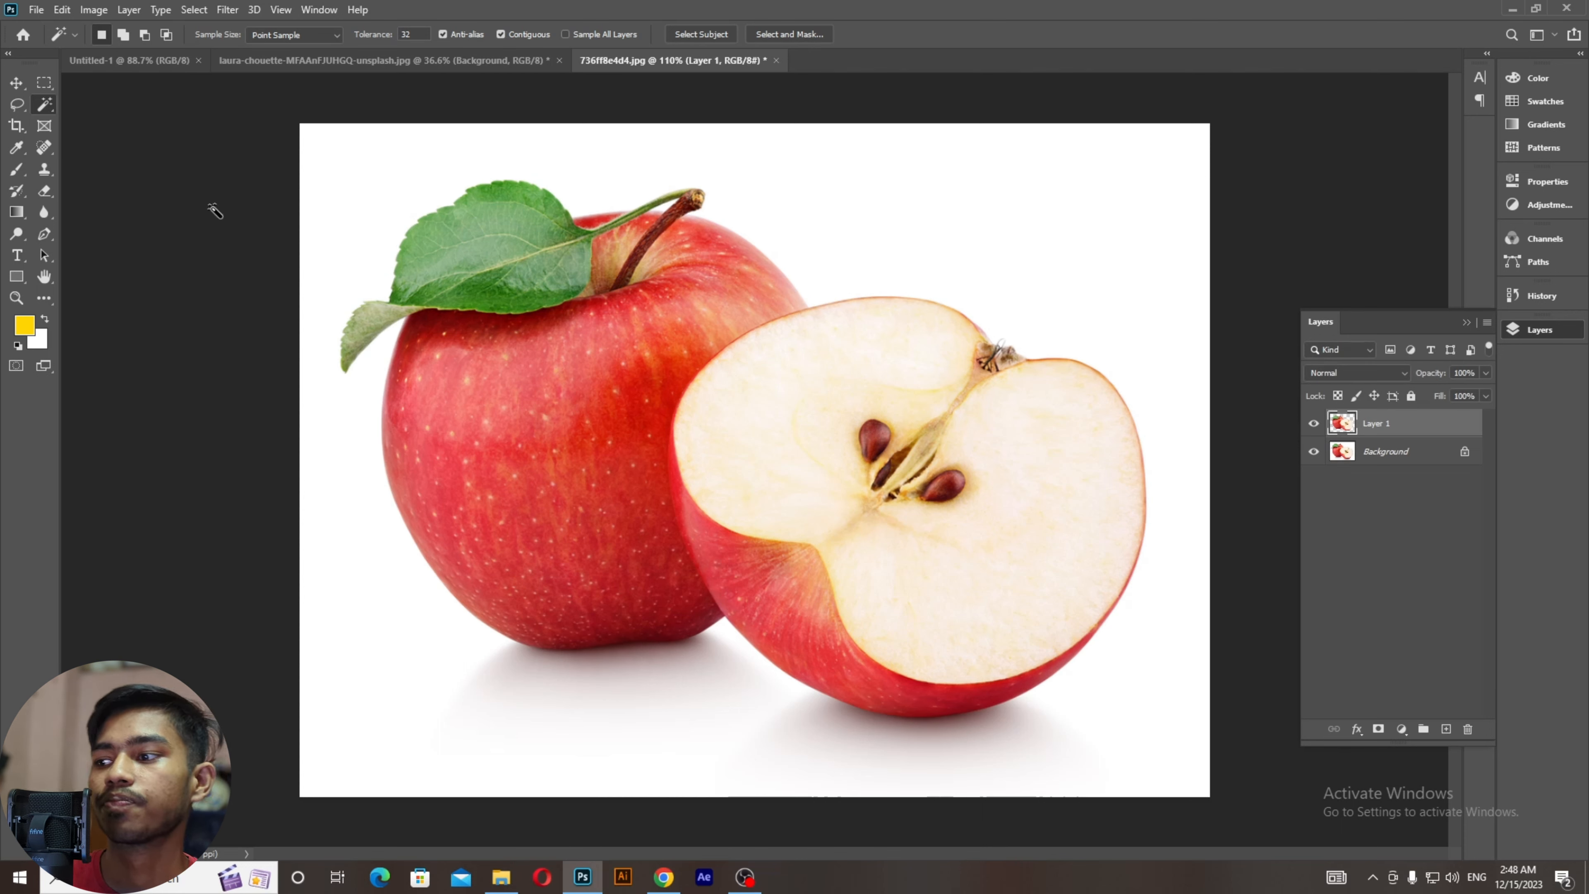
pyautogui.click(1314, 453)
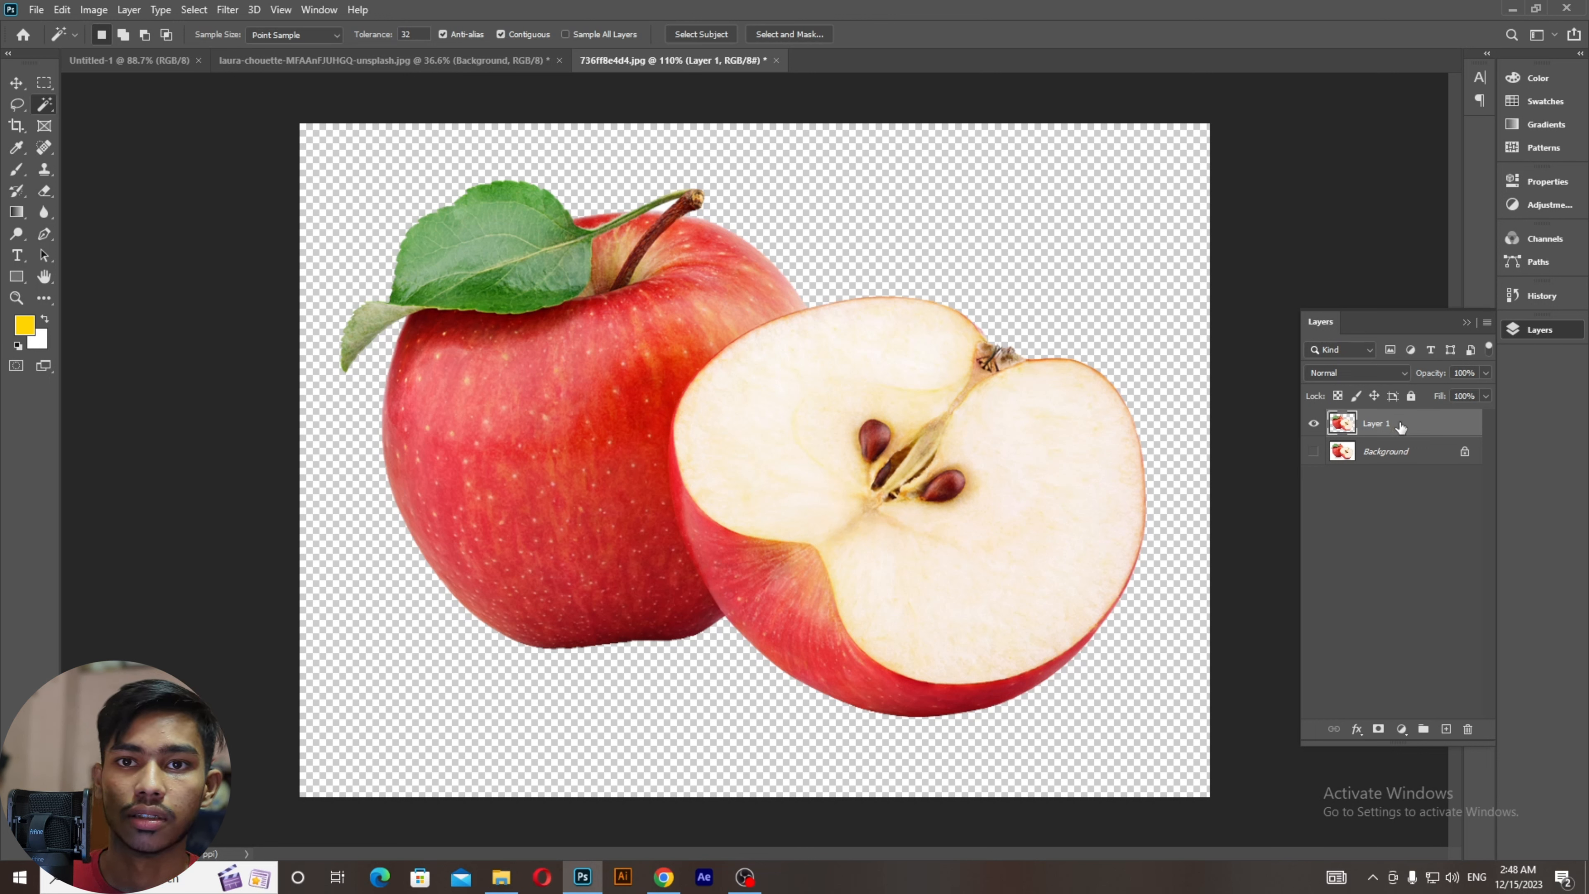
pyautogui.moveTo(1400, 427); pyautogui.dragTo(1467, 727)
pyautogui.rightClick(43, 105)
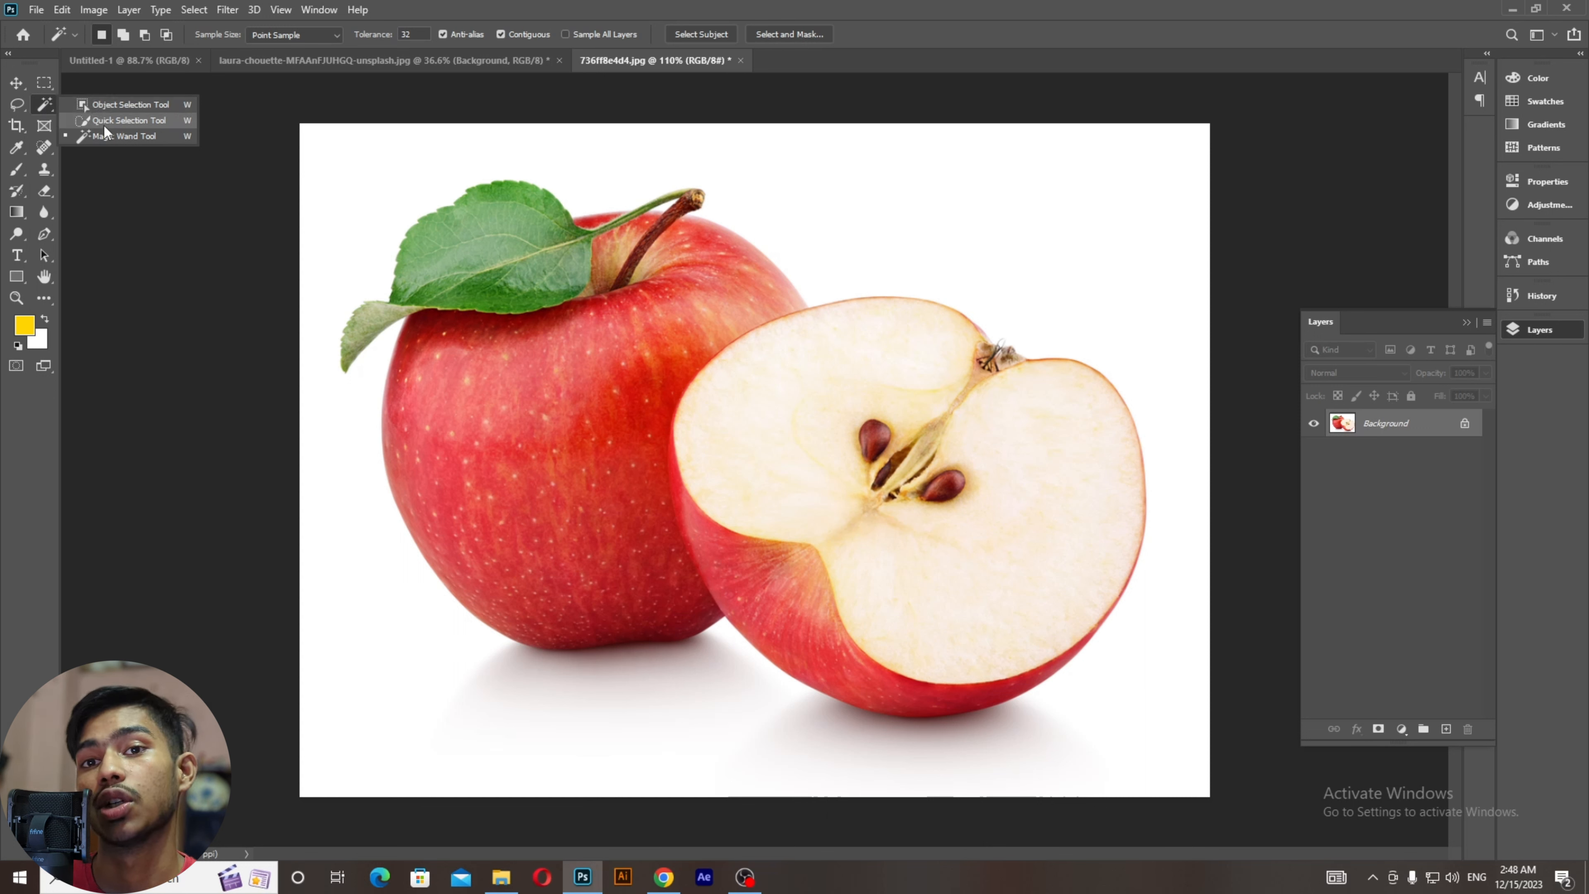
# Step: Switch to the Quick Selection Tool and paint across the apples and white background
pyautogui.click(122, 119)
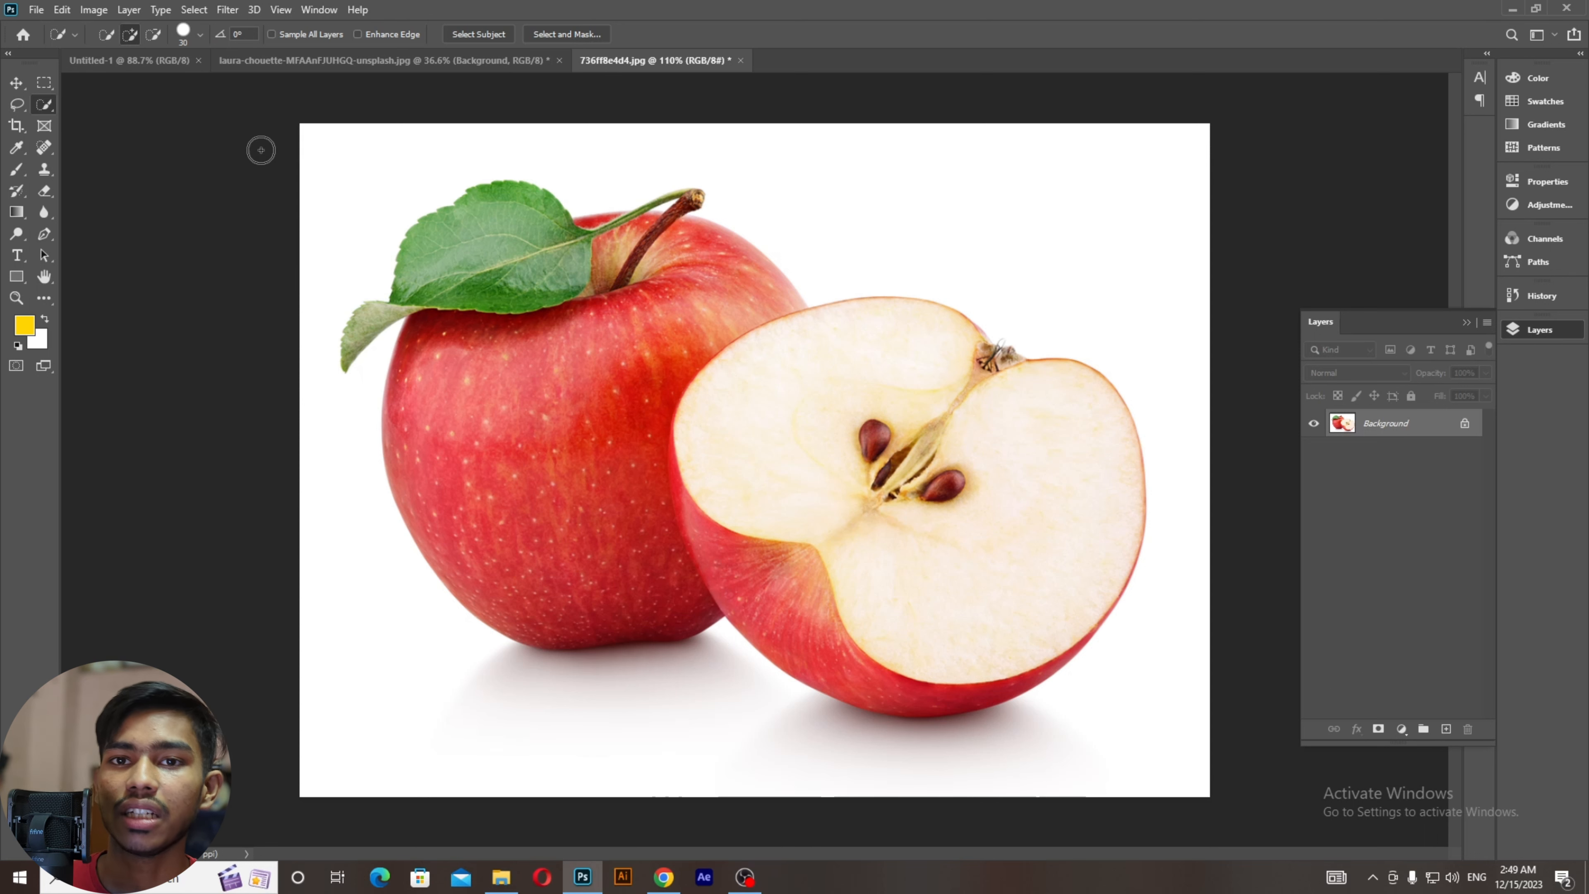
pyautogui.rightClick(46, 104)
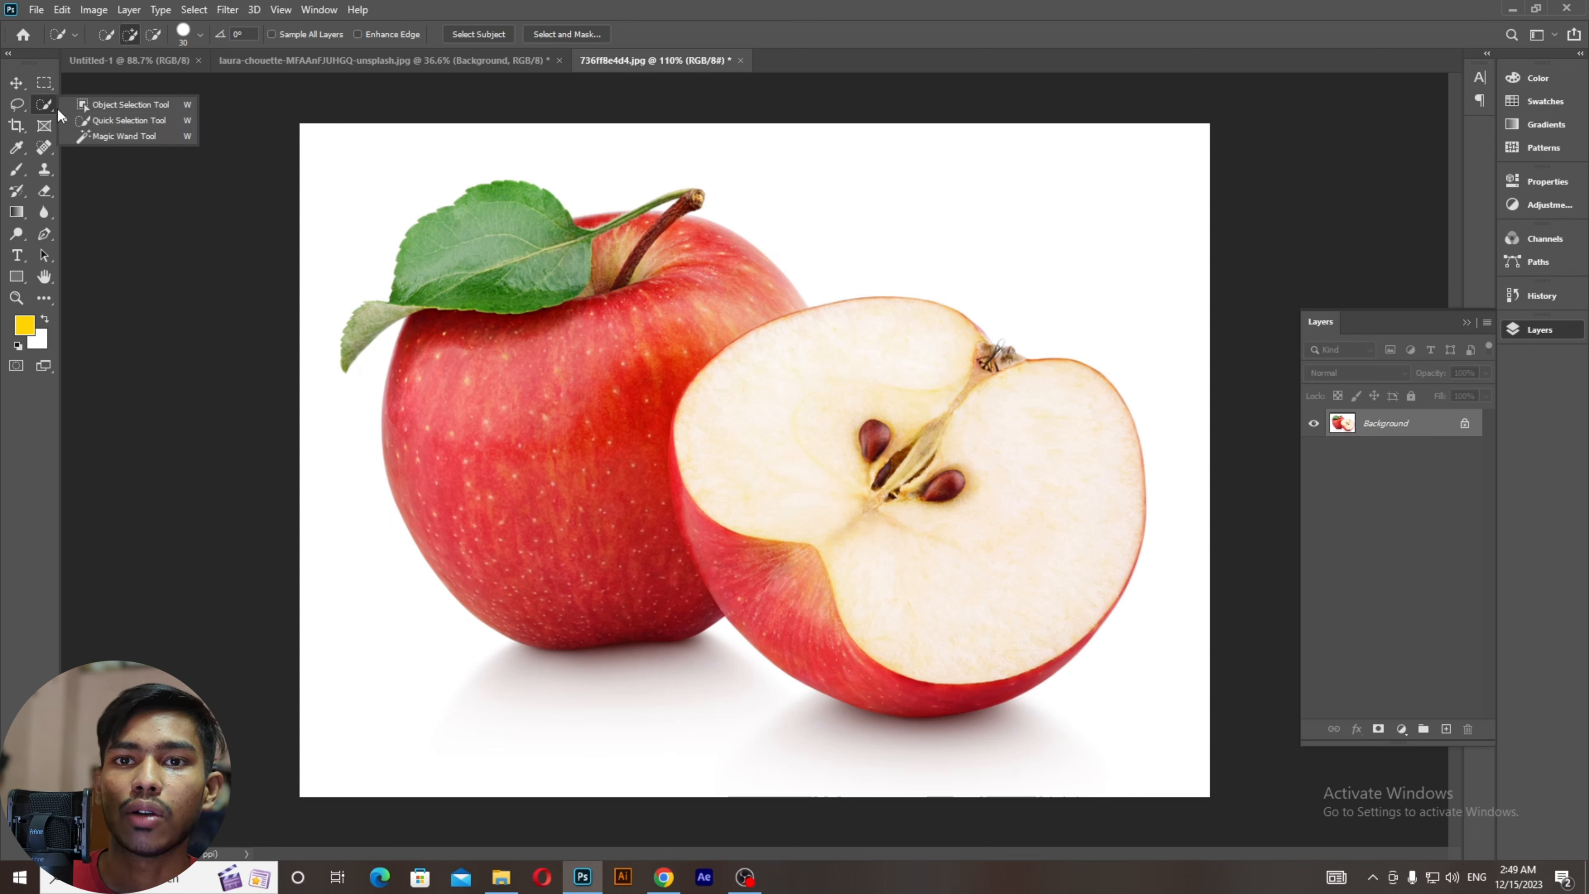
pyautogui.click(71, 118)
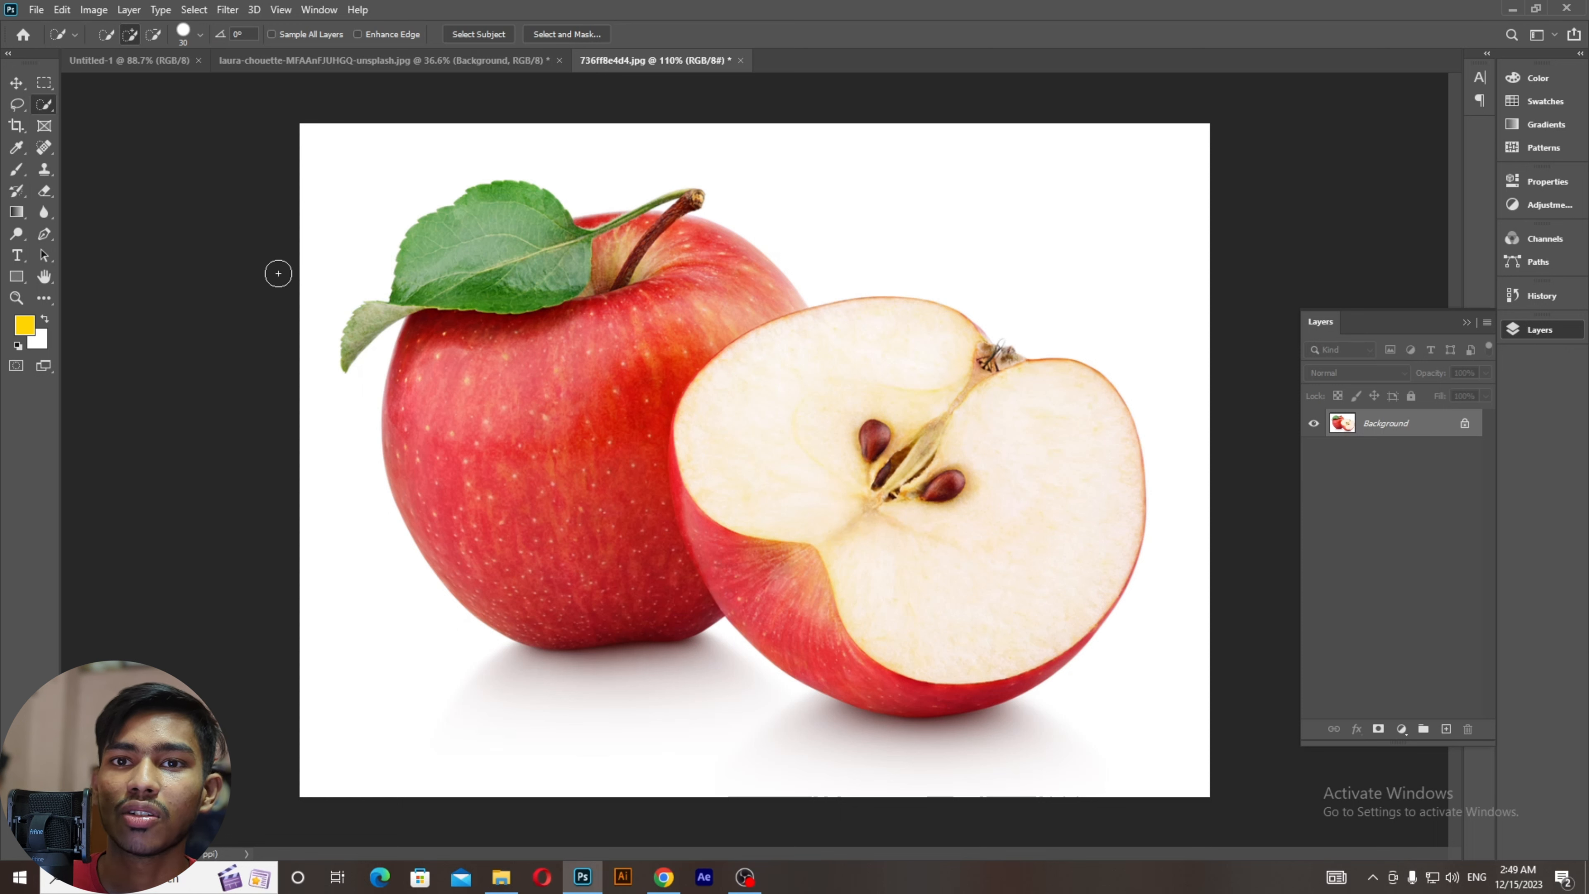
pyautogui.rightClick(44, 104)
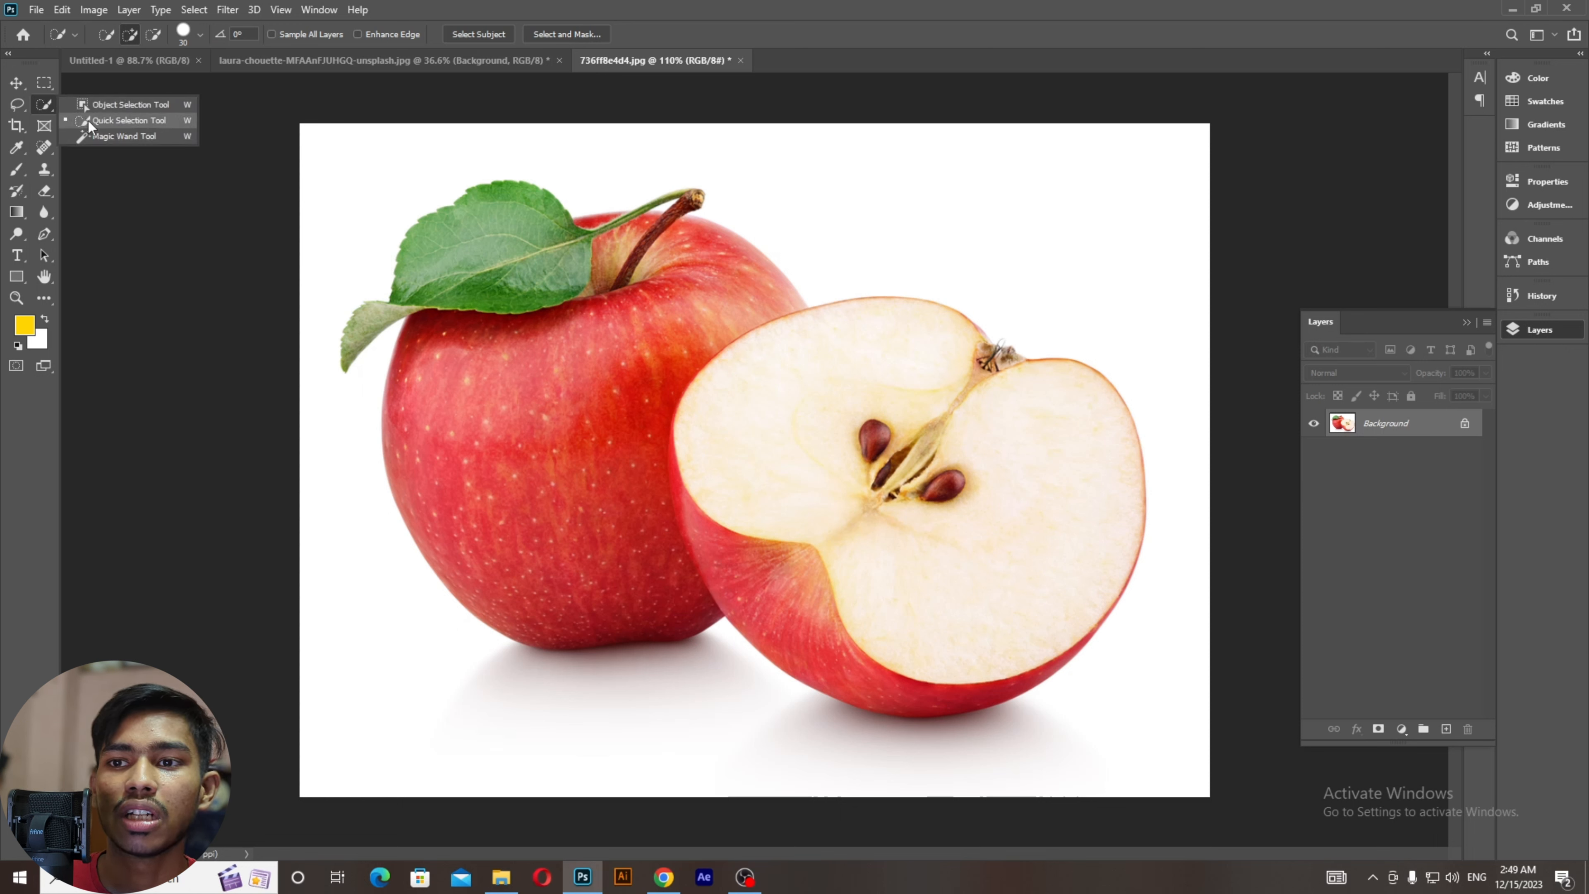
pyautogui.click(89, 120)
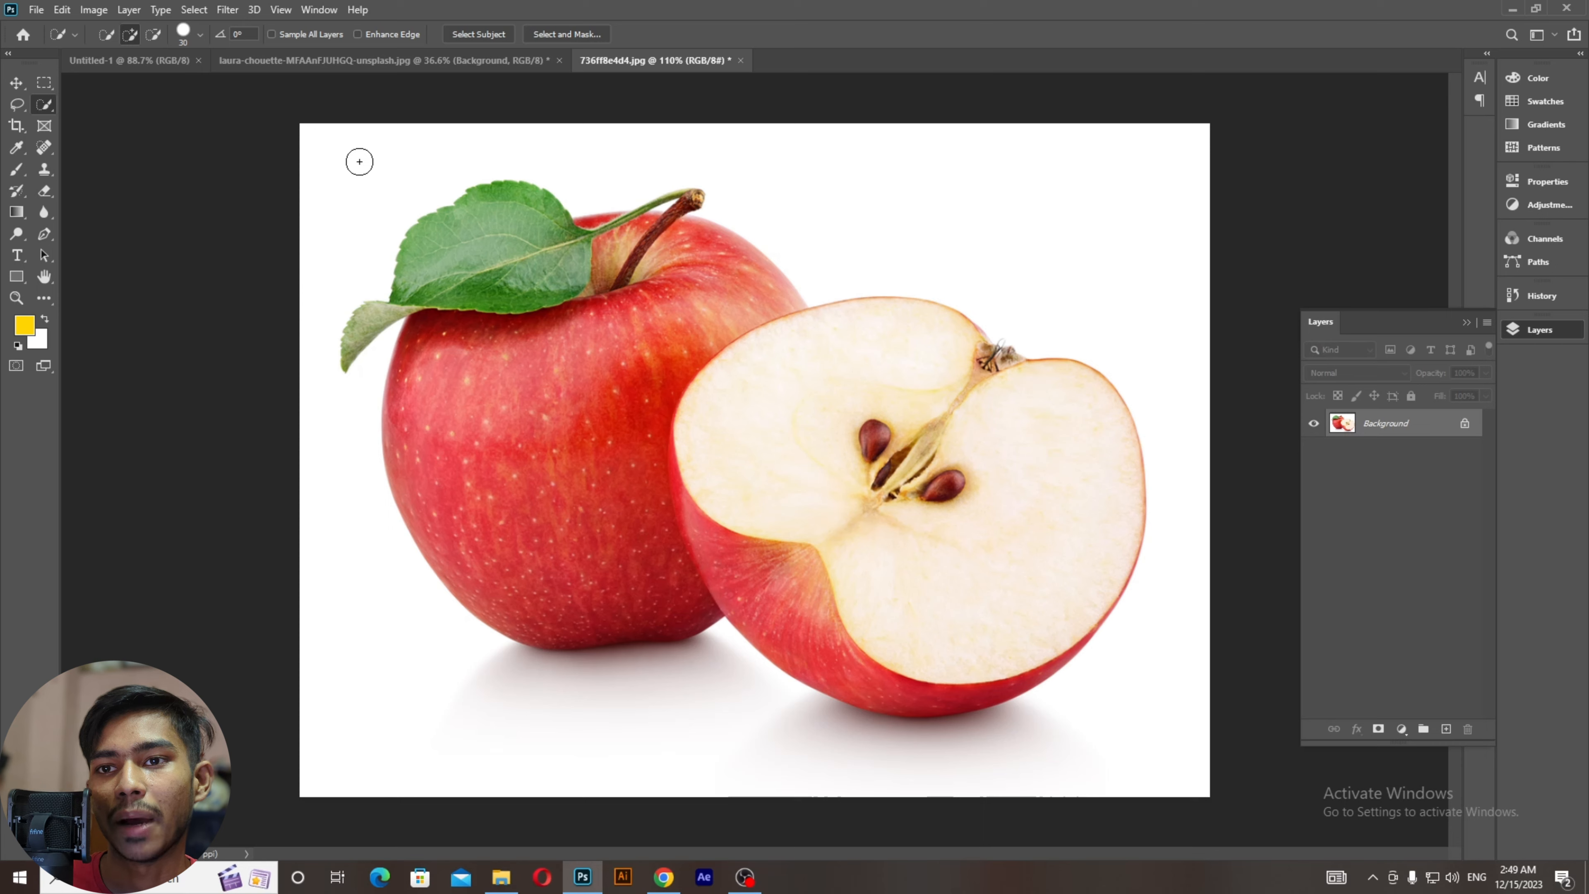
pyautogui.moveTo(360, 161)
pyautogui.mouseDown()
pyautogui.moveTo(322, 382)
pyautogui.moveTo(341, 510)
pyautogui.moveTo(421, 666)
pyautogui.moveTo(499, 739)
pyautogui.moveTo(688, 732)
pyautogui.moveTo(705, 701)
pyautogui.moveTo(970, 772)
pyautogui.moveTo(1112, 732)
pyautogui.moveTo(1218, 605)
pyautogui.moveTo(1229, 495)
pyautogui.moveTo(1200, 396)
pyautogui.moveTo(883, 194)
pyautogui.mouseUp()
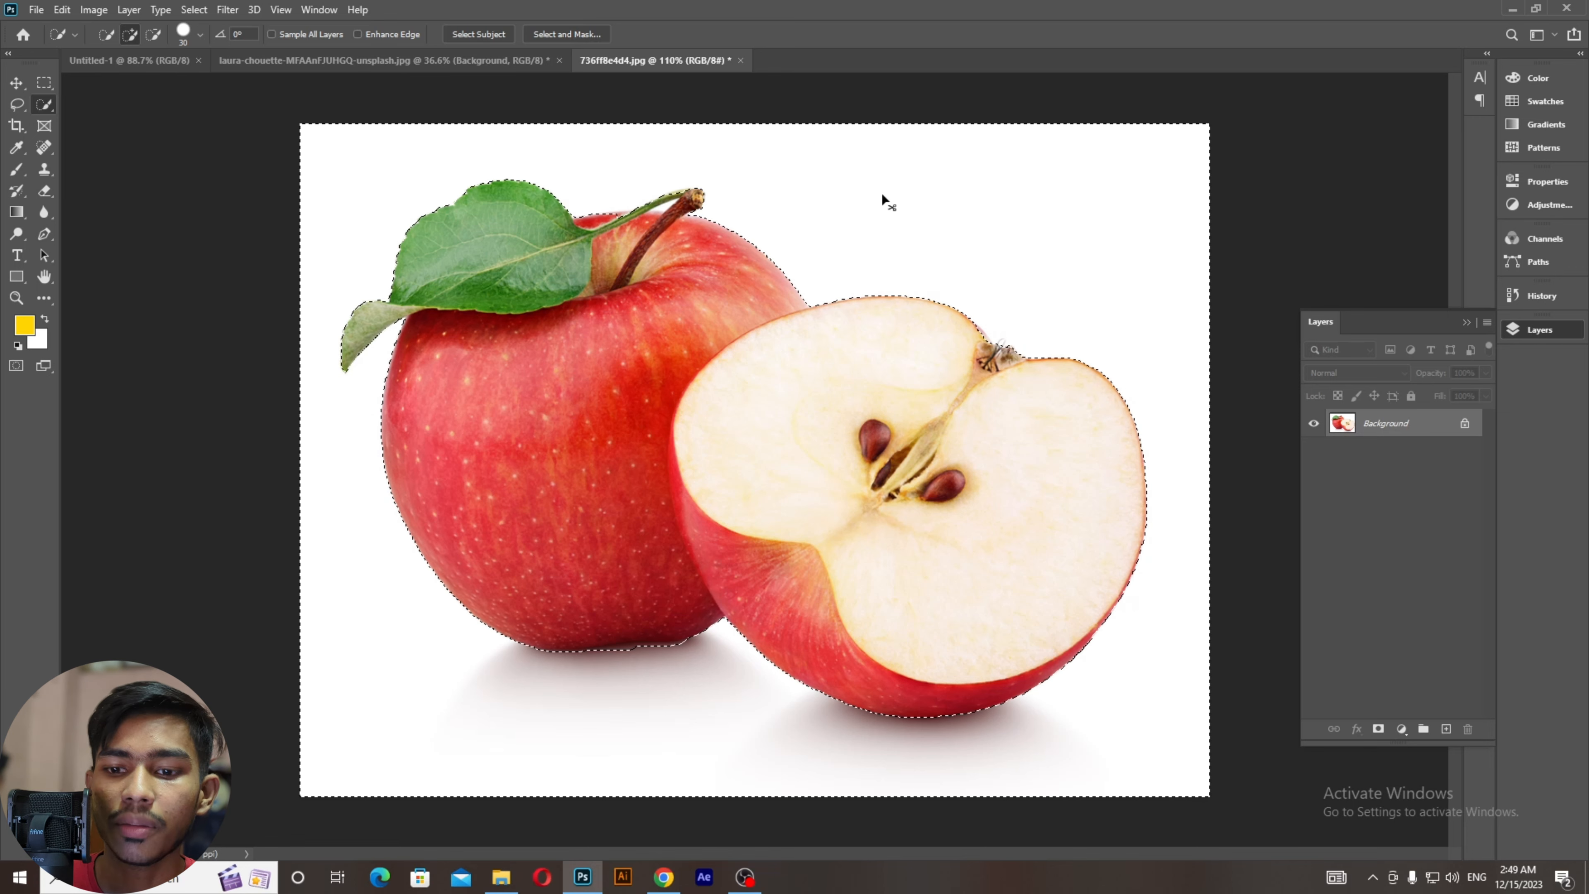
# Step: Clear the selection and repaint it over the apple, adding the lower-left leaf and stem
pyautogui.hotkey('ctrl', 'd')
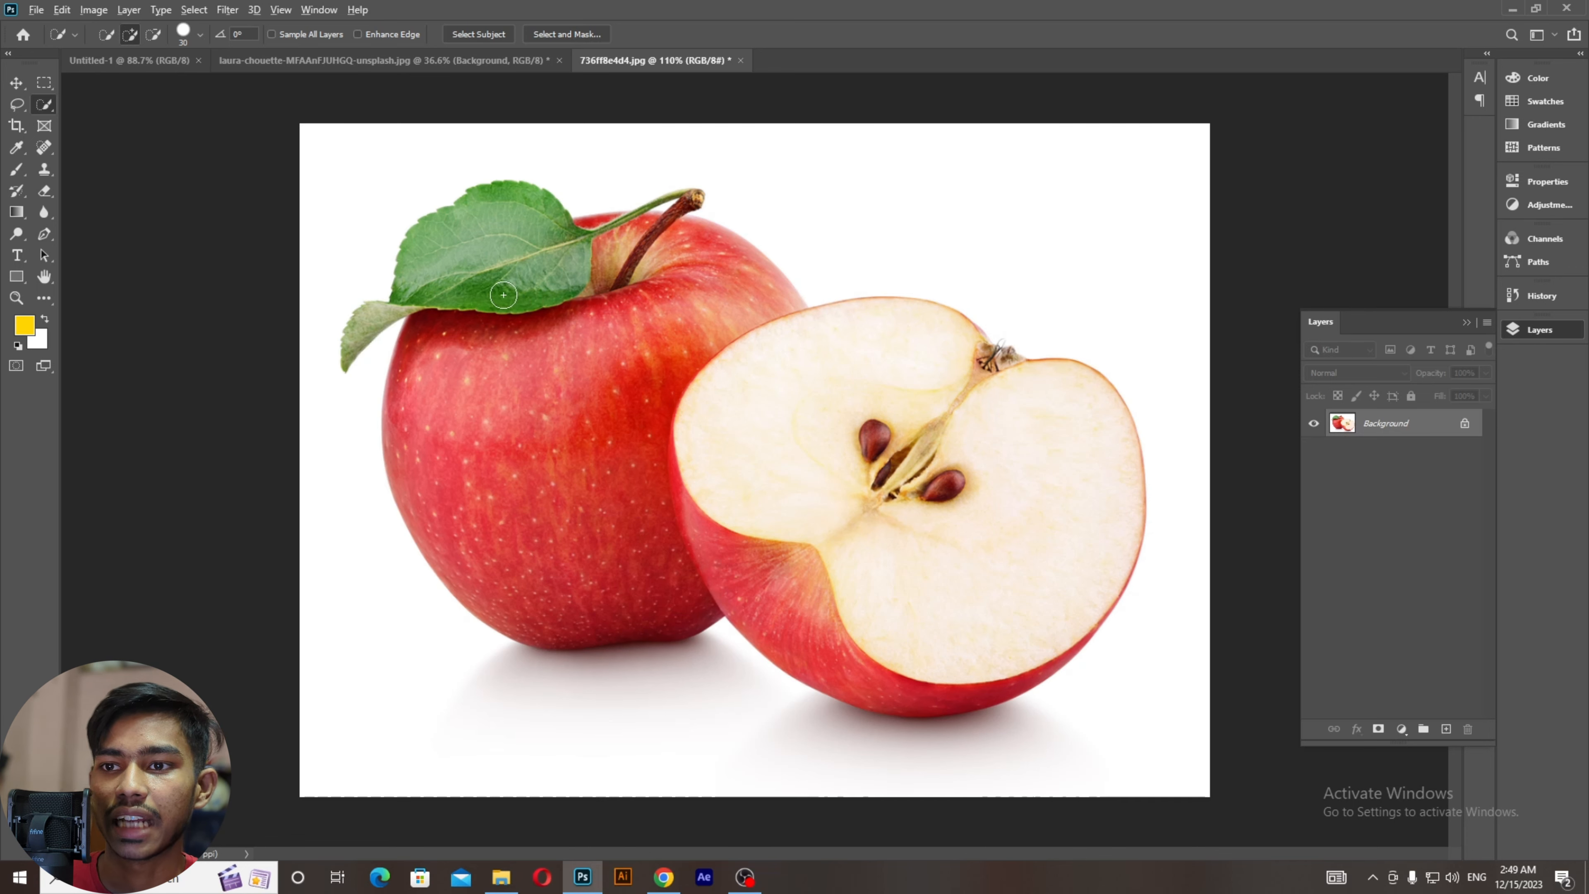
pyautogui.scroll(1, 502, 295)
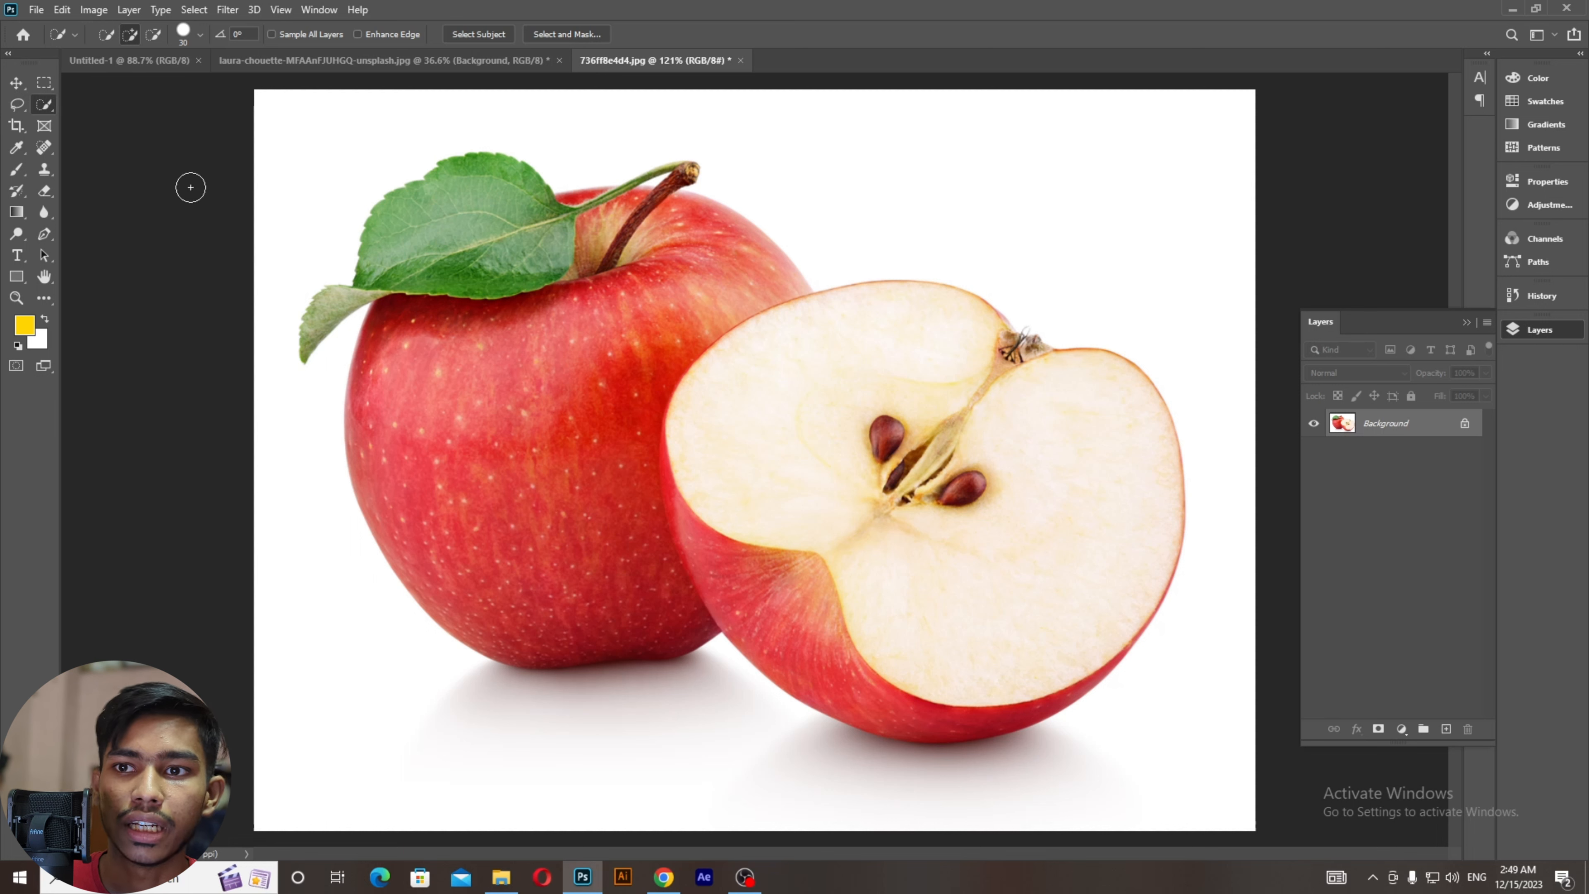
pyautogui.moveTo(437, 338)
pyautogui.mouseDown()
pyautogui.moveTo(405, 393)
pyautogui.moveTo(411, 545)
pyautogui.moveTo(458, 592)
pyautogui.moveTo(536, 620)
pyautogui.moveTo(599, 596)
pyautogui.moveTo(658, 529)
pyautogui.moveTo(723, 551)
pyautogui.moveTo(789, 625)
pyautogui.moveTo(848, 640)
pyautogui.moveTo(963, 619)
pyautogui.moveTo(1065, 543)
pyautogui.mouseUp()
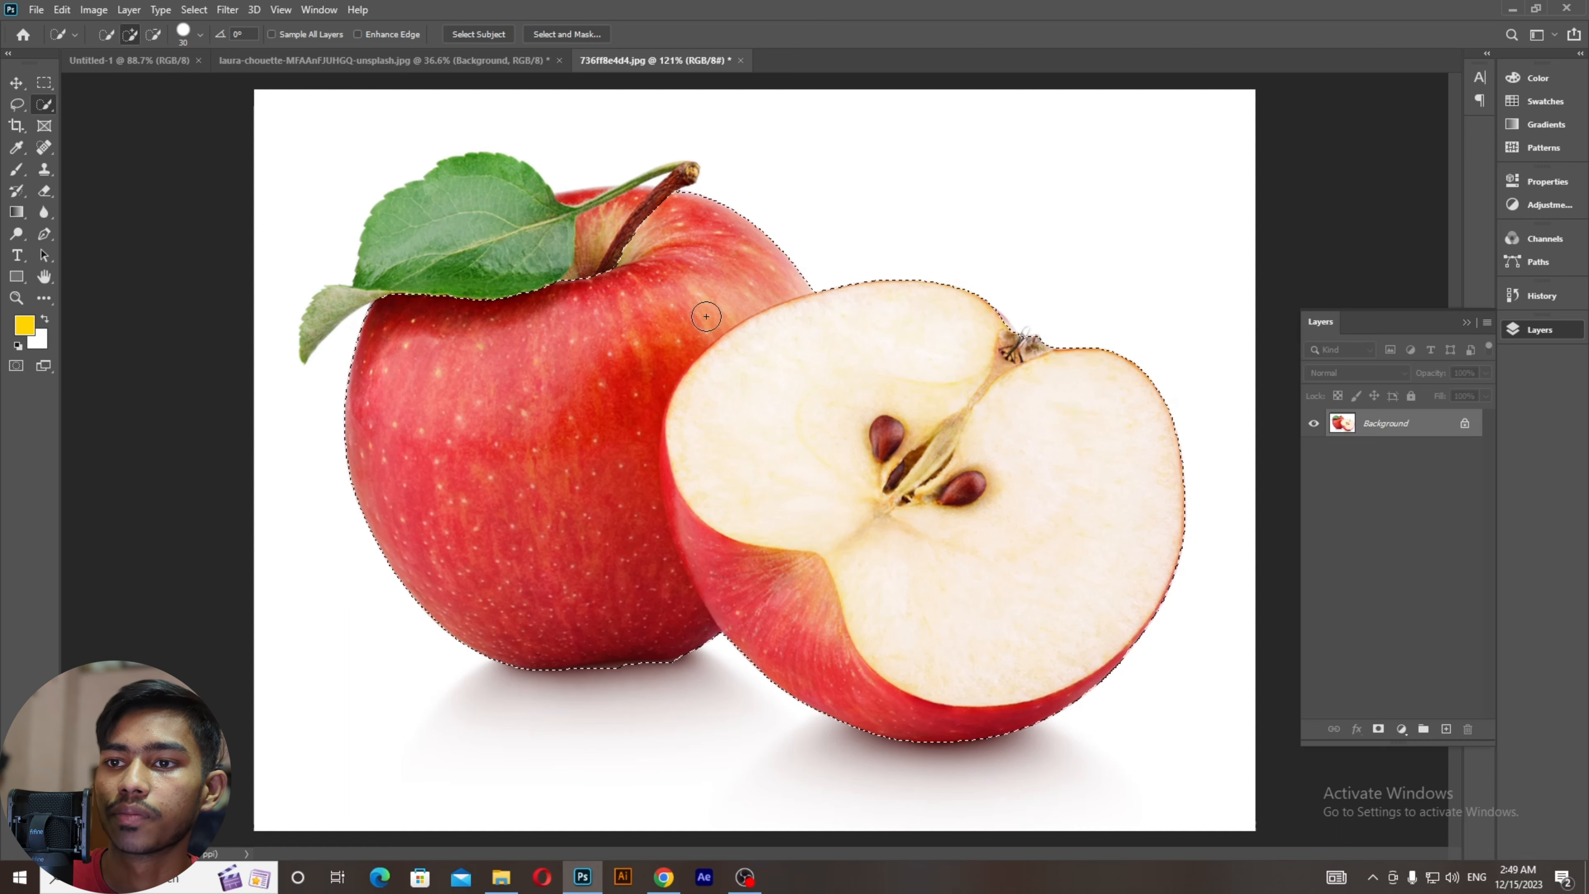
pyautogui.scroll(4, 374, 233)
pyautogui.moveTo(301, 372)
pyautogui.mouseDown()
pyautogui.moveTo(284, 444)
pyautogui.moveTo(323, 370)
pyautogui.mouseUp()
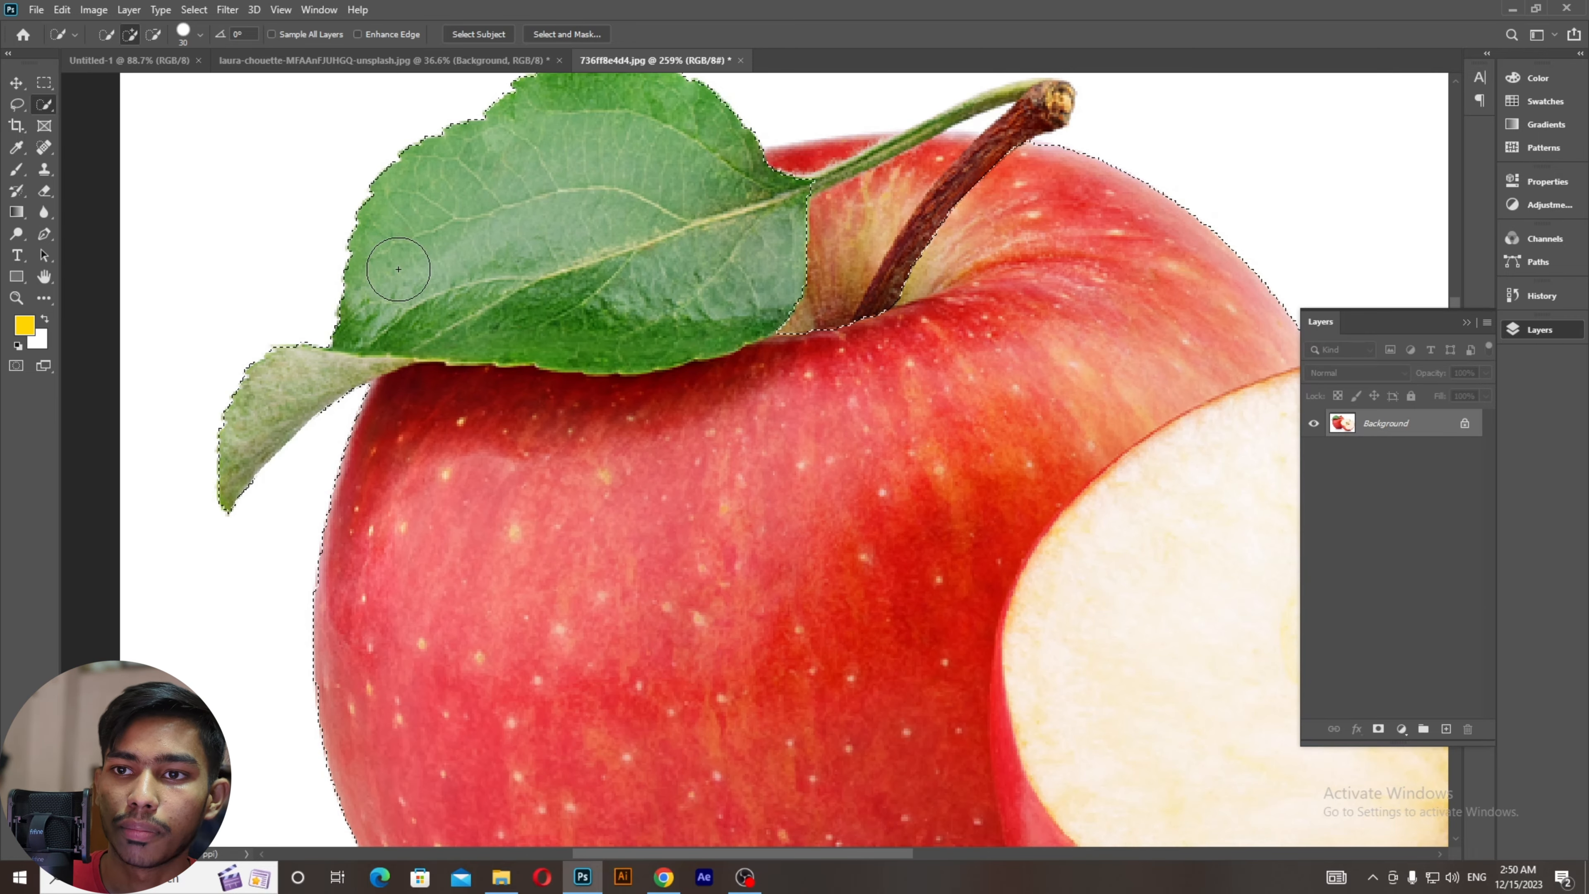
pyautogui.moveTo(574, 285); pyautogui.dragTo(463, 385)
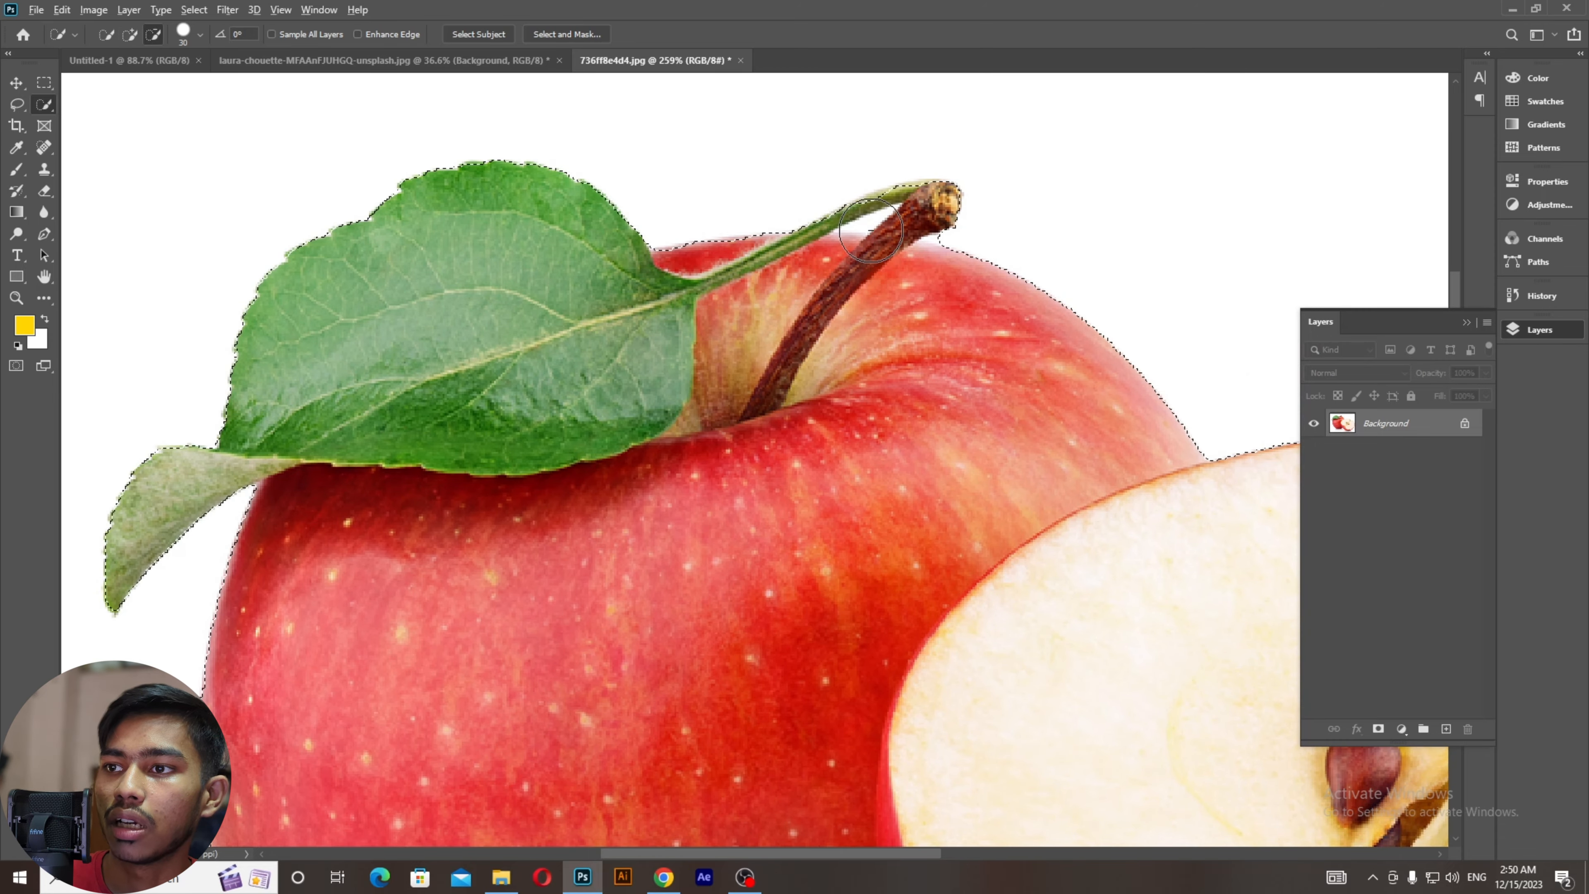
# Step: Extend the quick selection over the green stem and refine its edge
pyautogui.scroll(5, 870, 225)
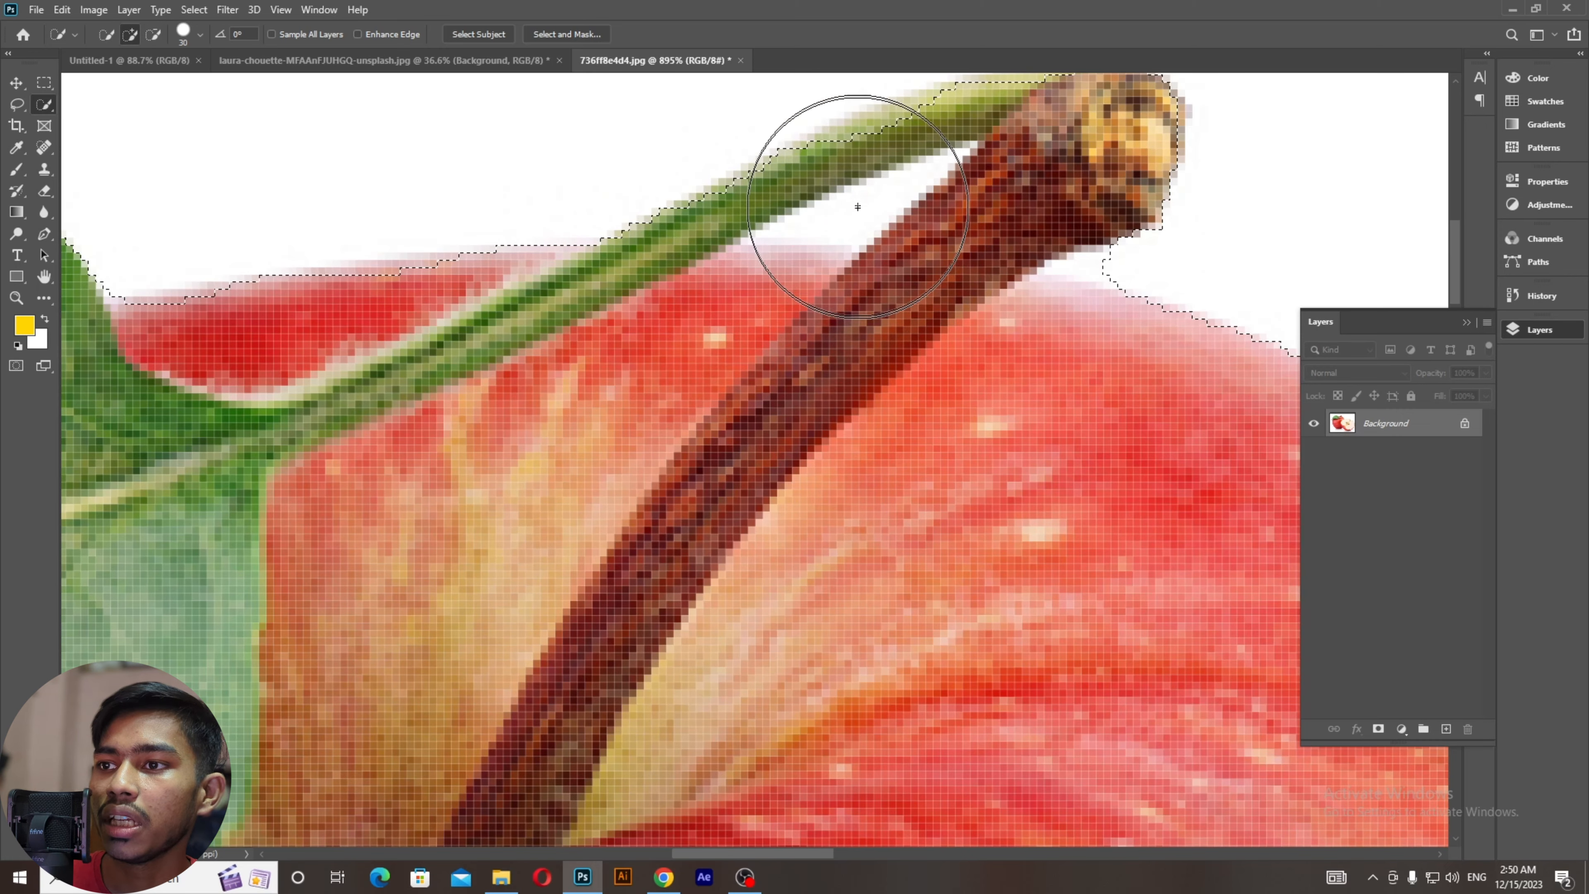
pyautogui.scroll(-5, 871, 195)
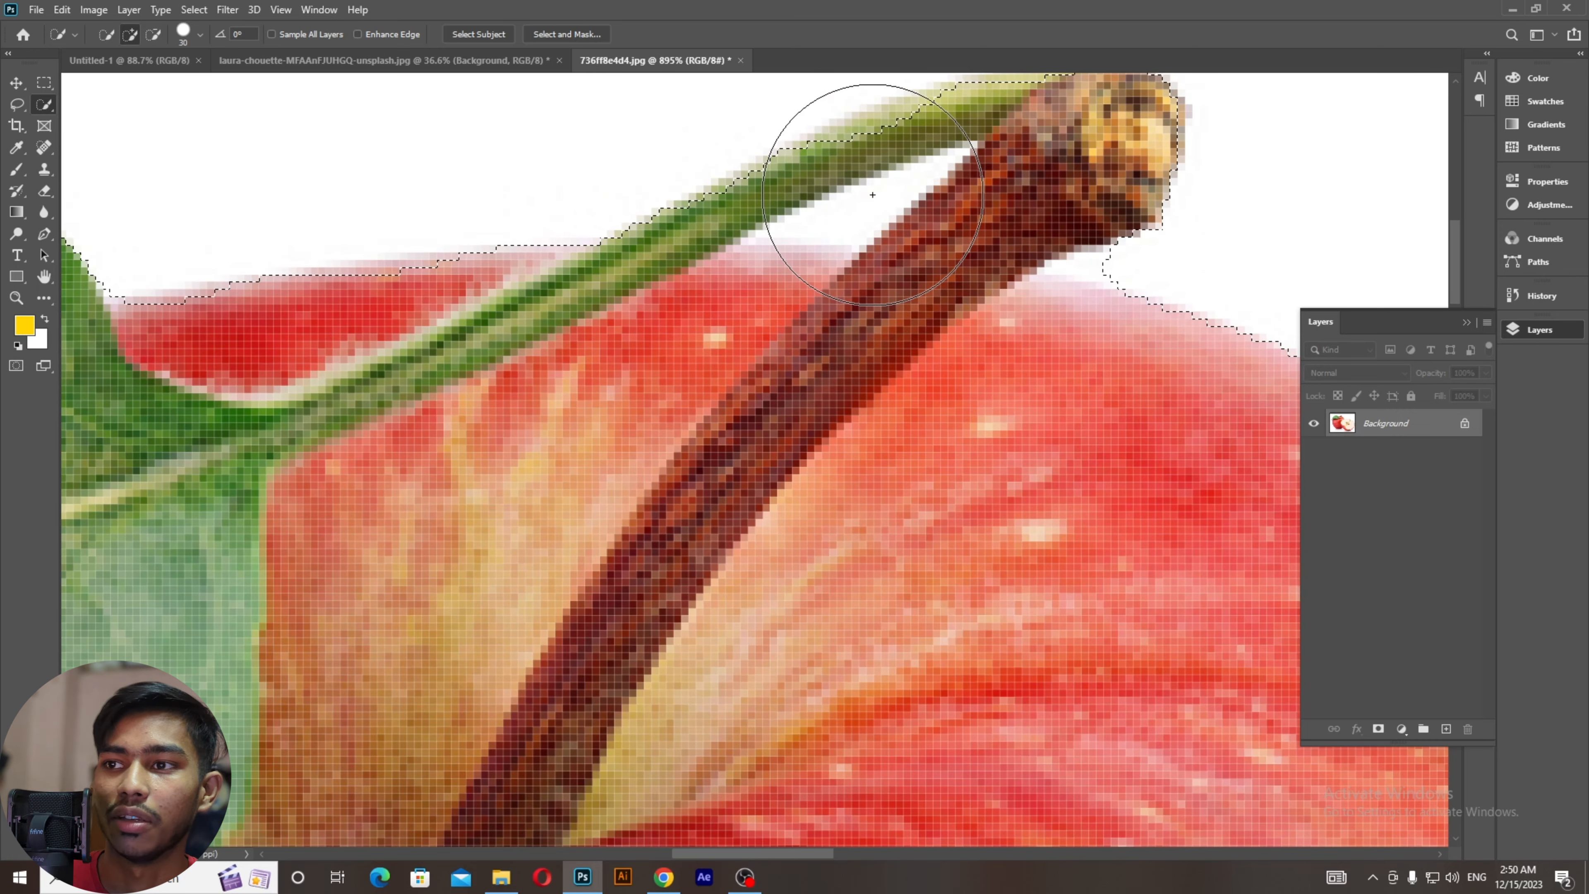
pyautogui.scroll(5, 872, 194)
pyautogui.scroll(-5, 872, 195)
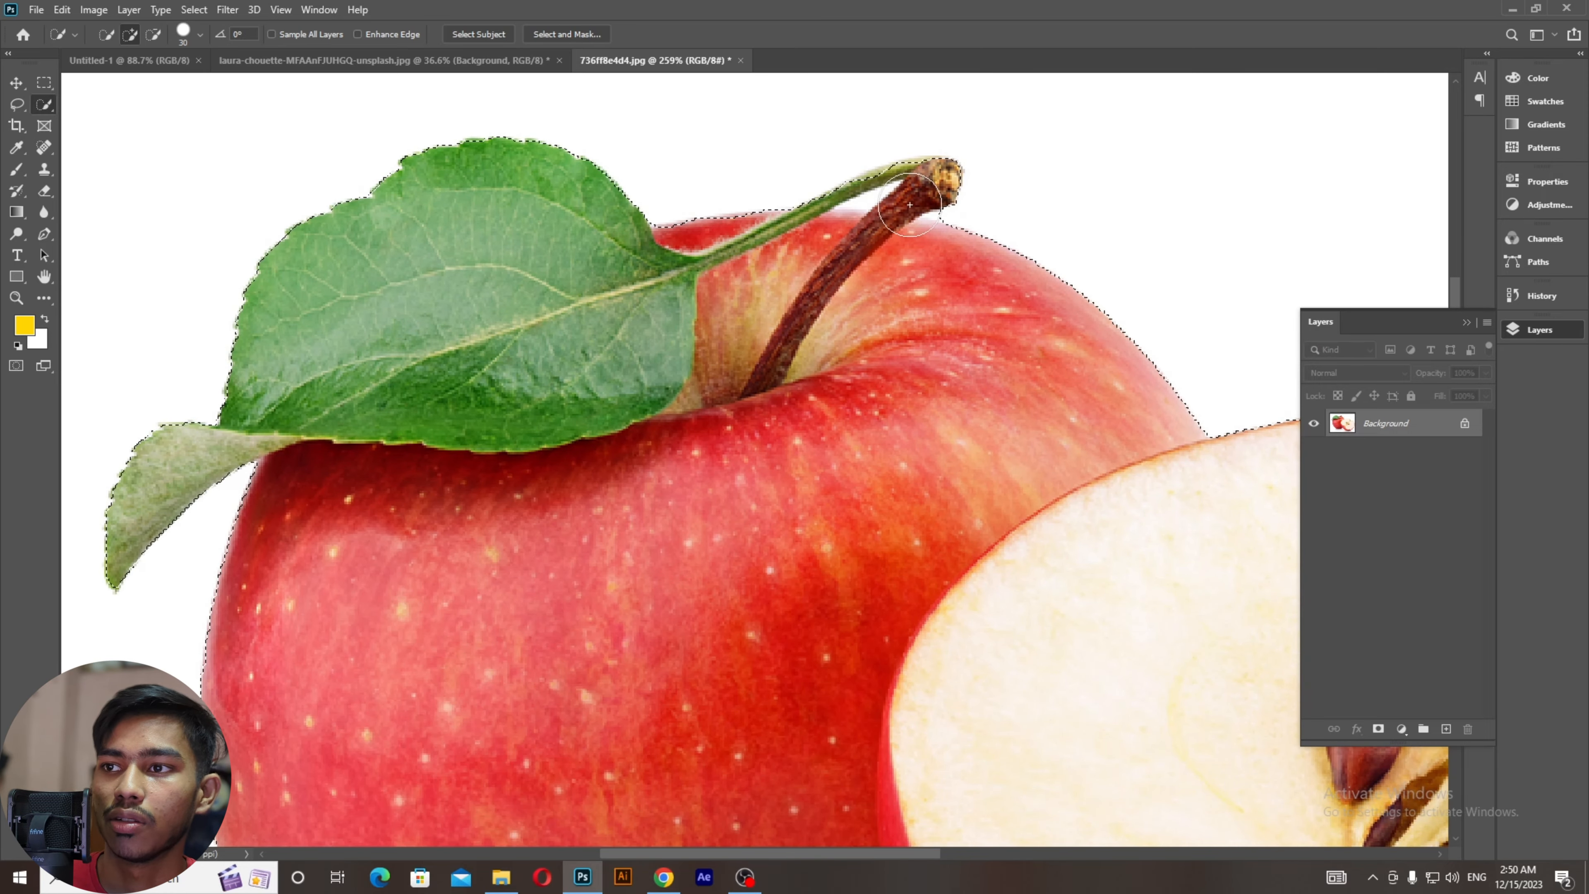
pyautogui.scroll(1, 872, 195)
pyautogui.scroll(2, 872, 175)
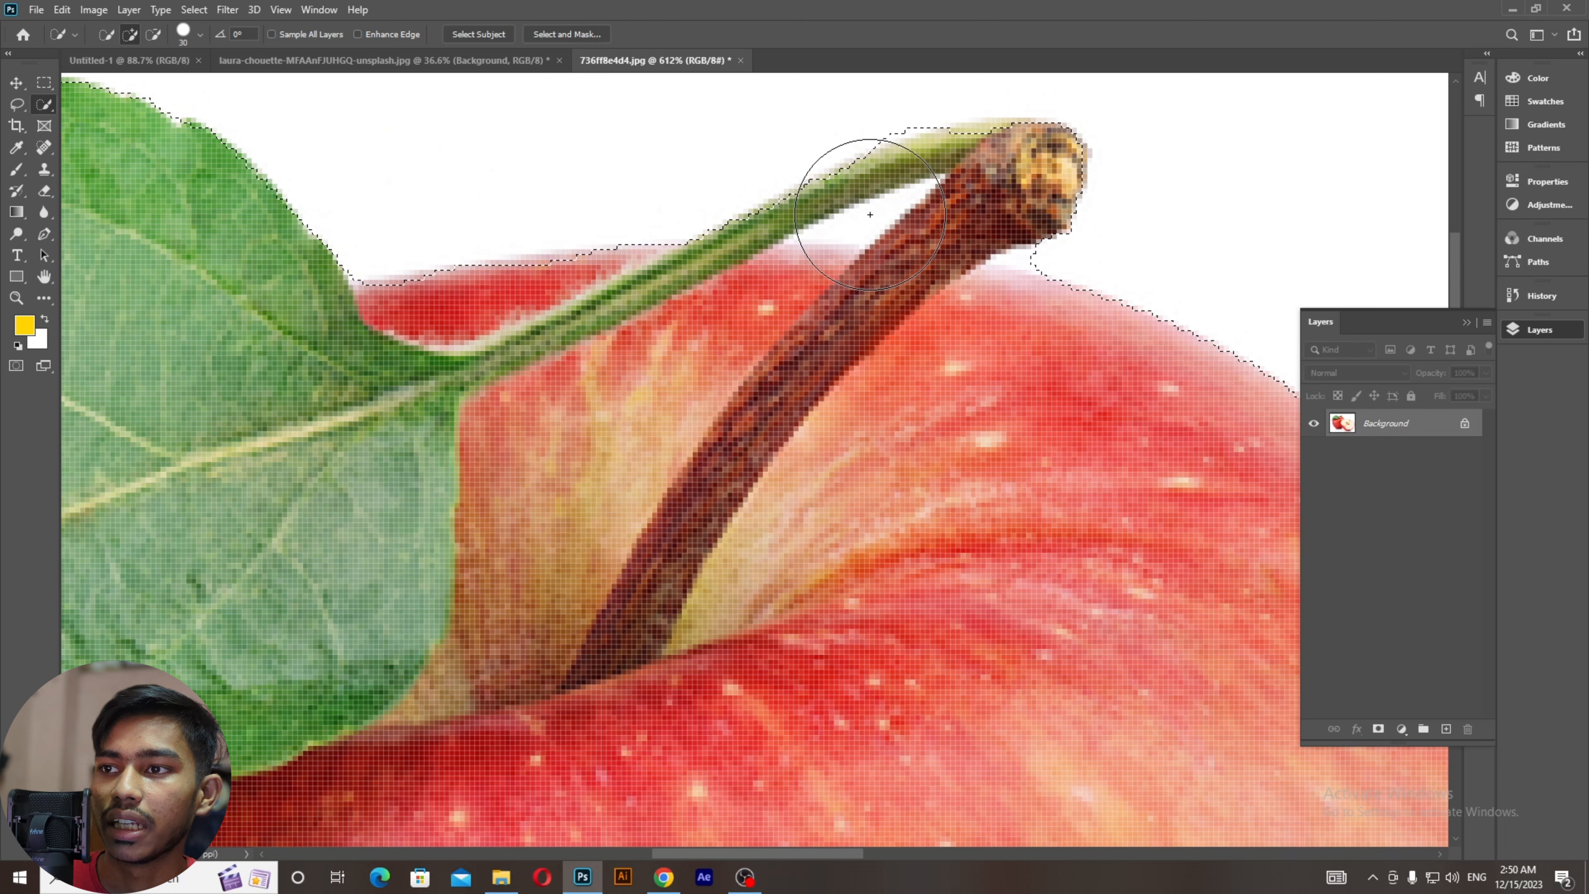
pyautogui.click(870, 215)
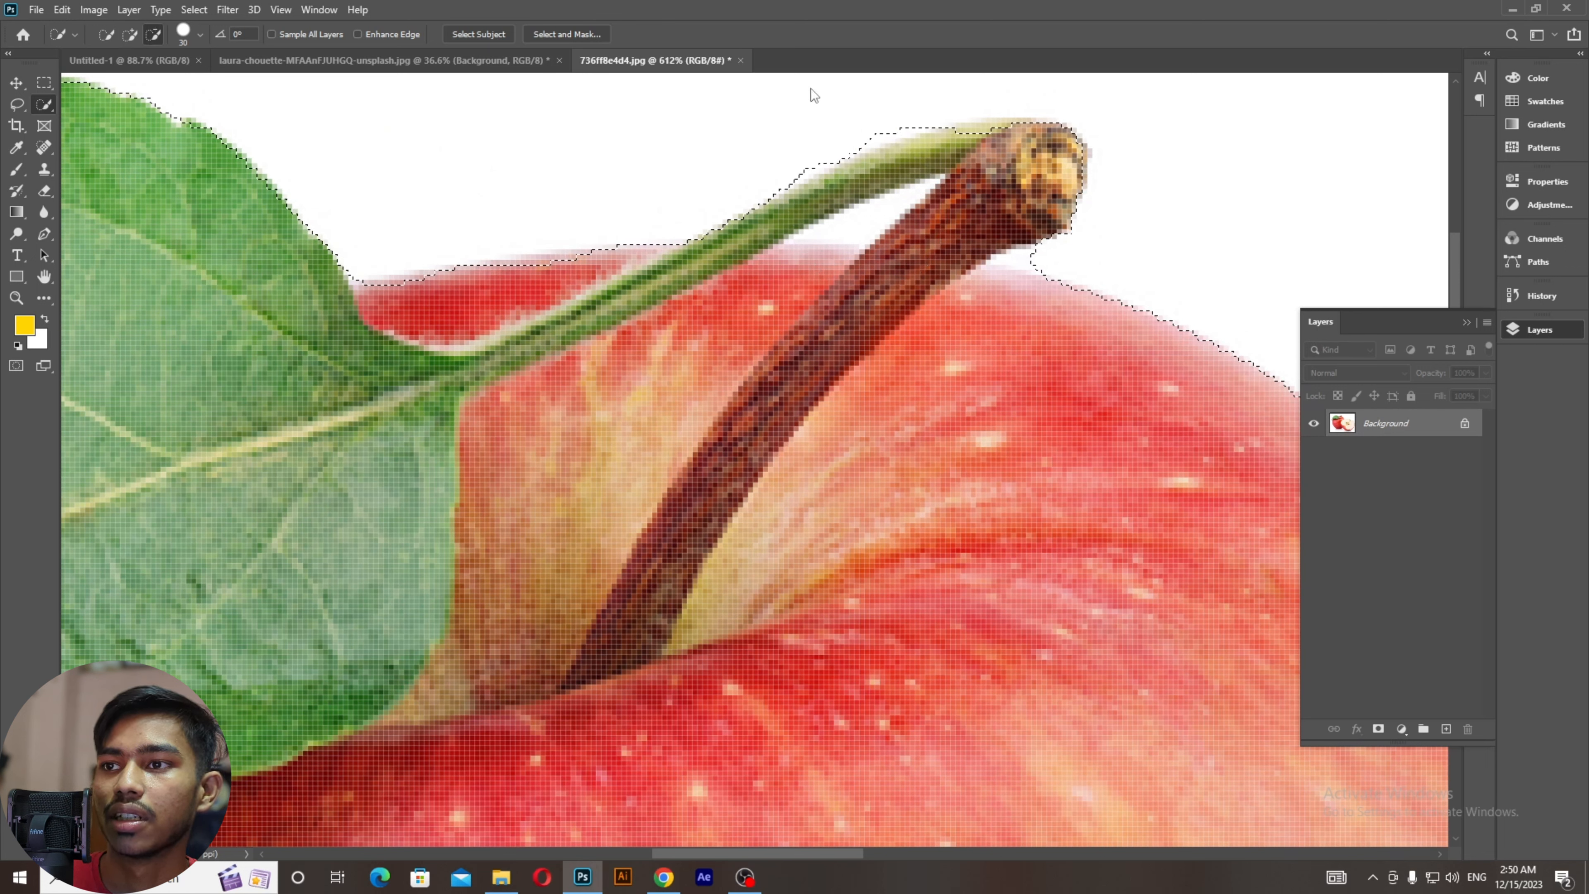
pyautogui.moveTo(805, 160); pyautogui.dragTo(851, 164)
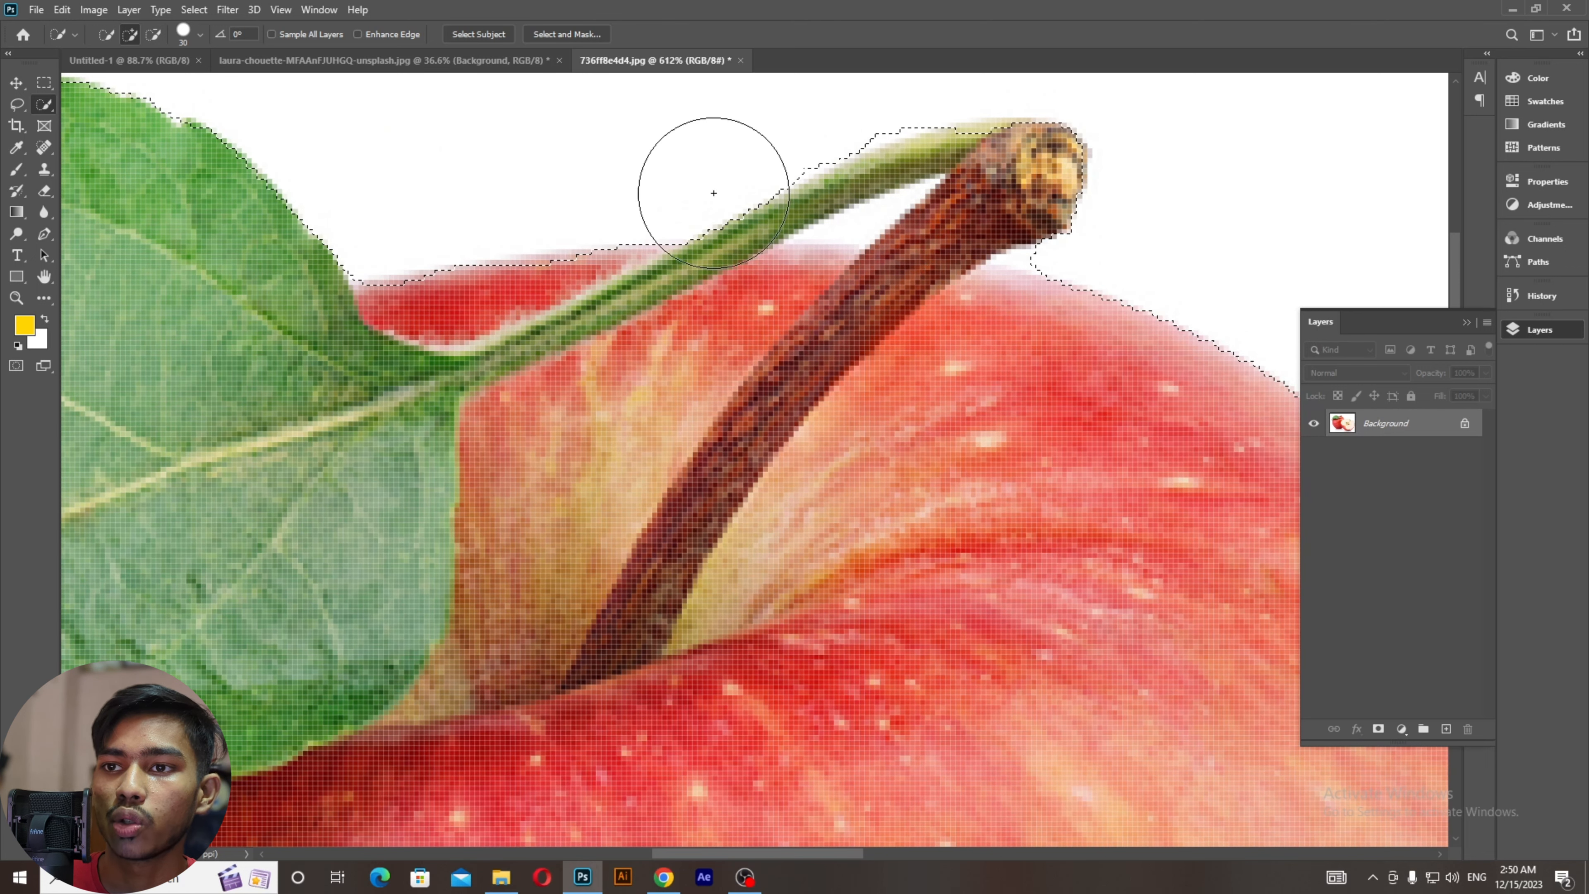
pyautogui.scroll(-5, 846, 505)
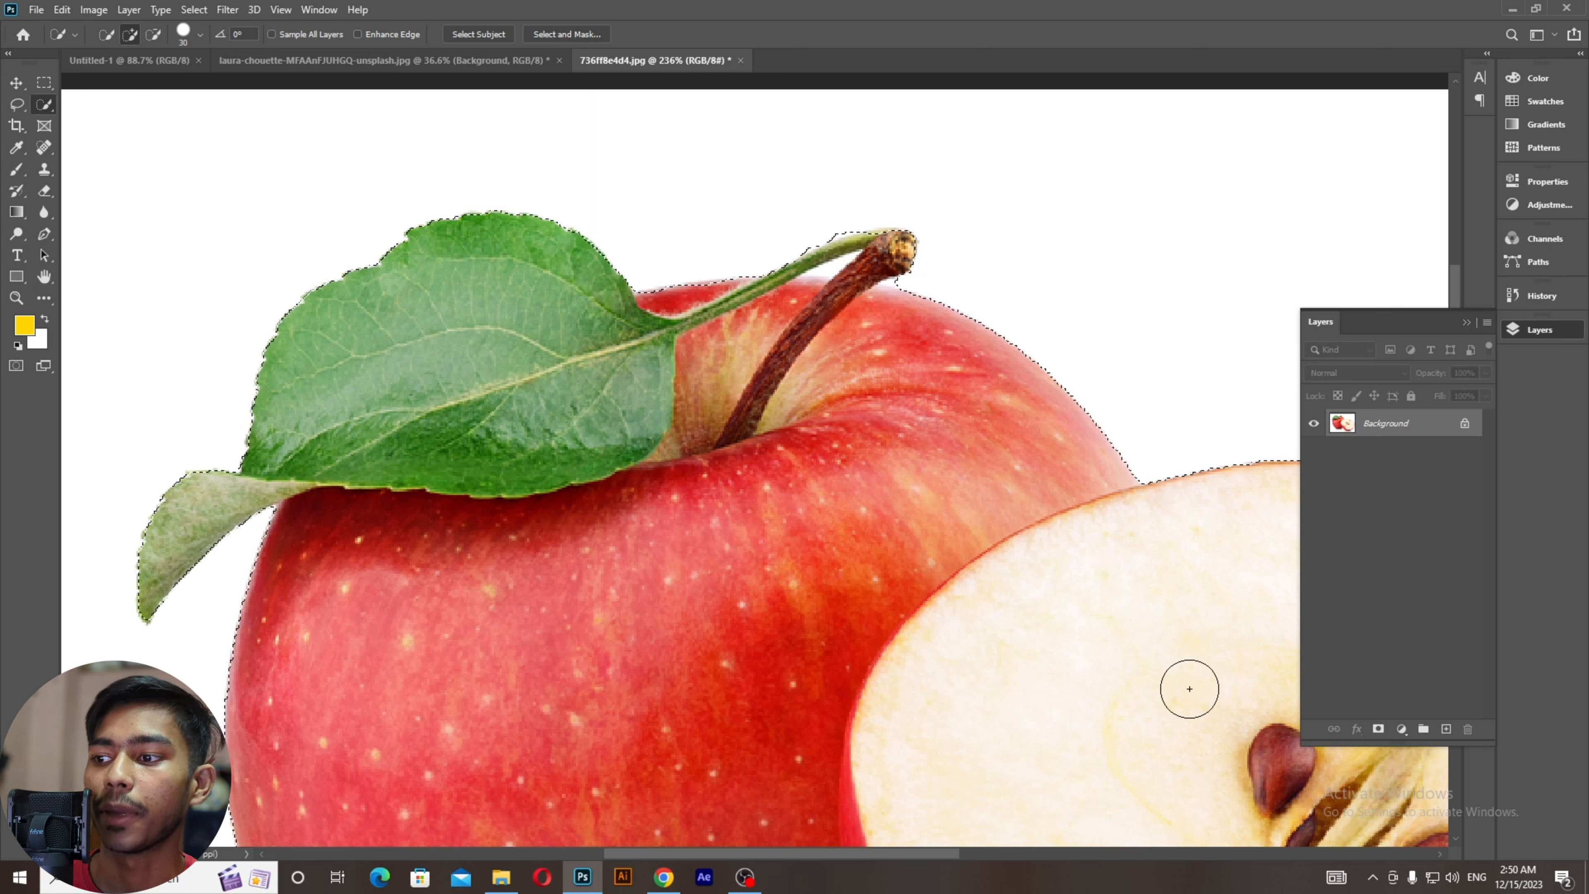
# Step: Shrink the brush and Alt-subtract the white gap between the two stems
pyautogui.press('[')
pyautogui.press('[')
pyautogui.press('[')
pyautogui.press('[')
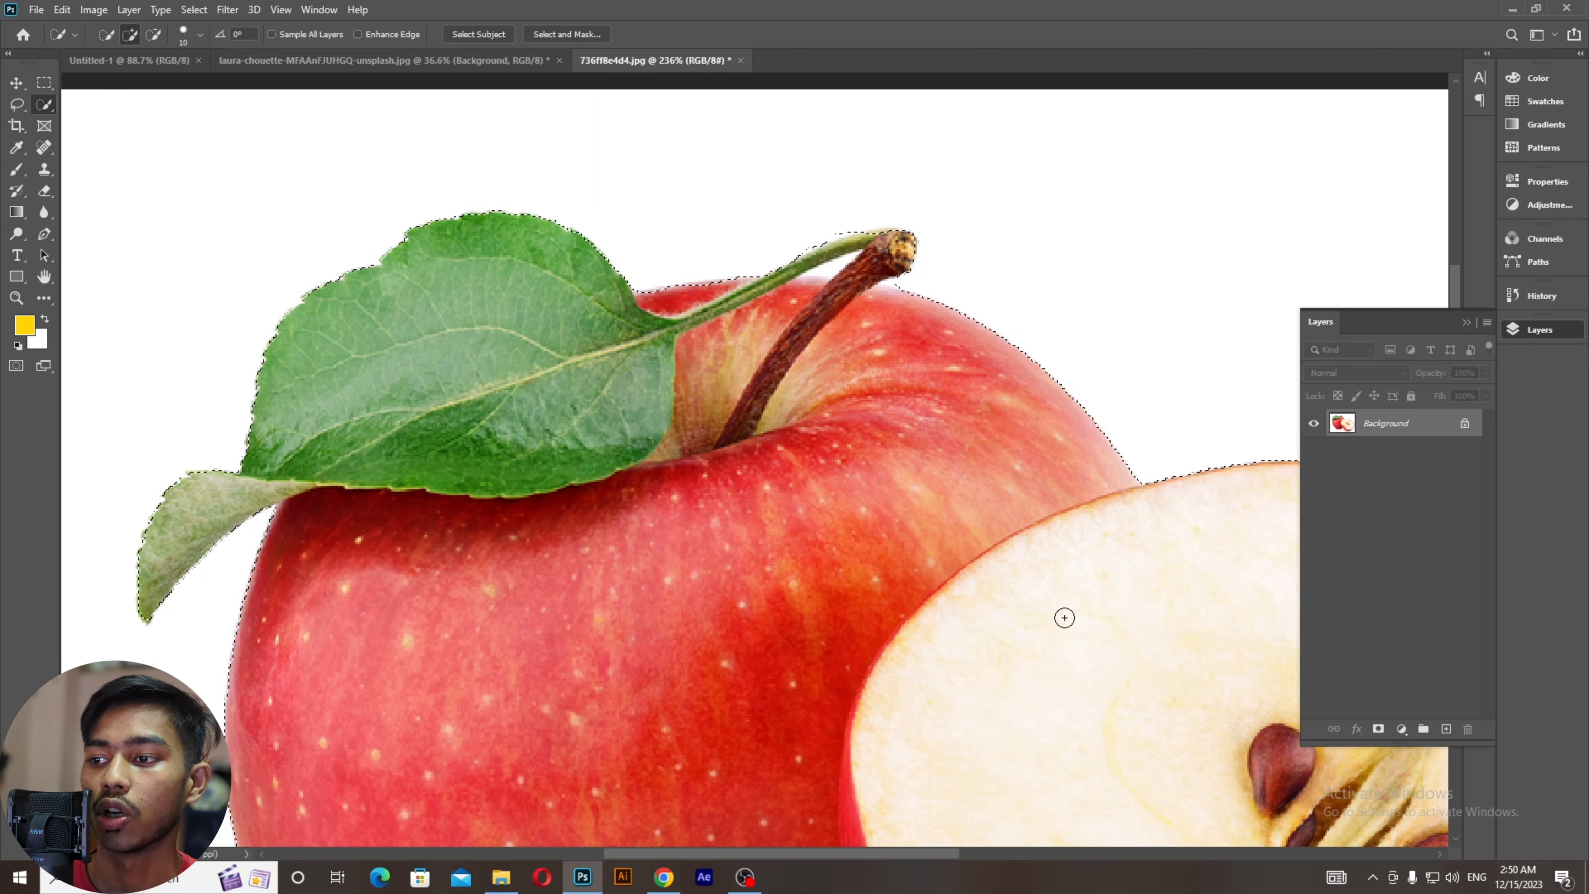
pyautogui.press('[')
pyautogui.press('[')
pyautogui.press('[')
pyautogui.press('[')
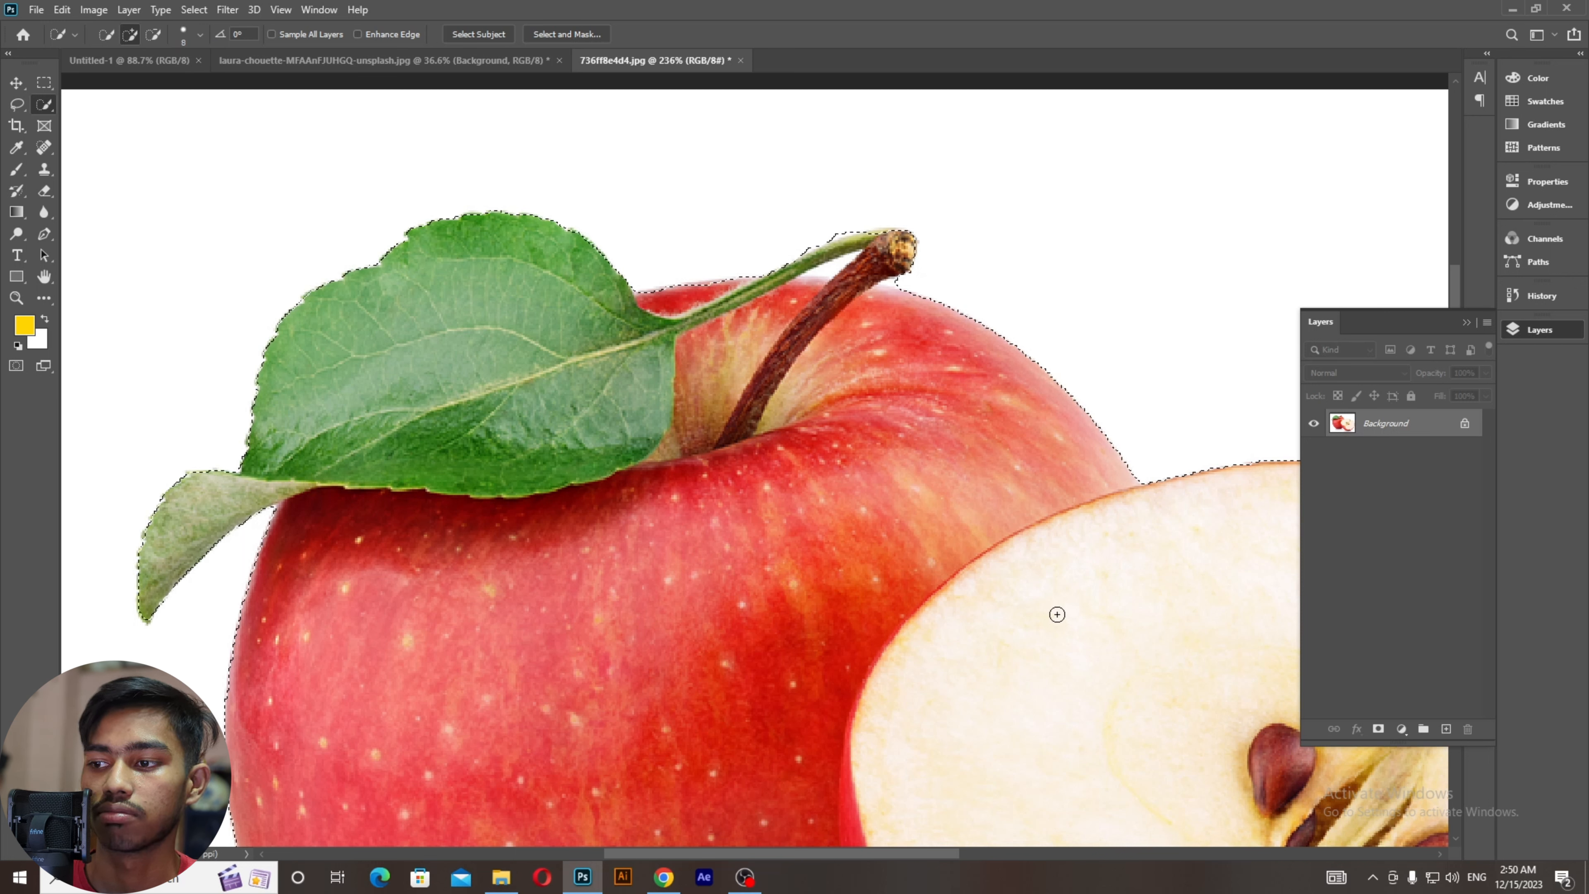
pyautogui.press('[')
pyautogui.press('[')
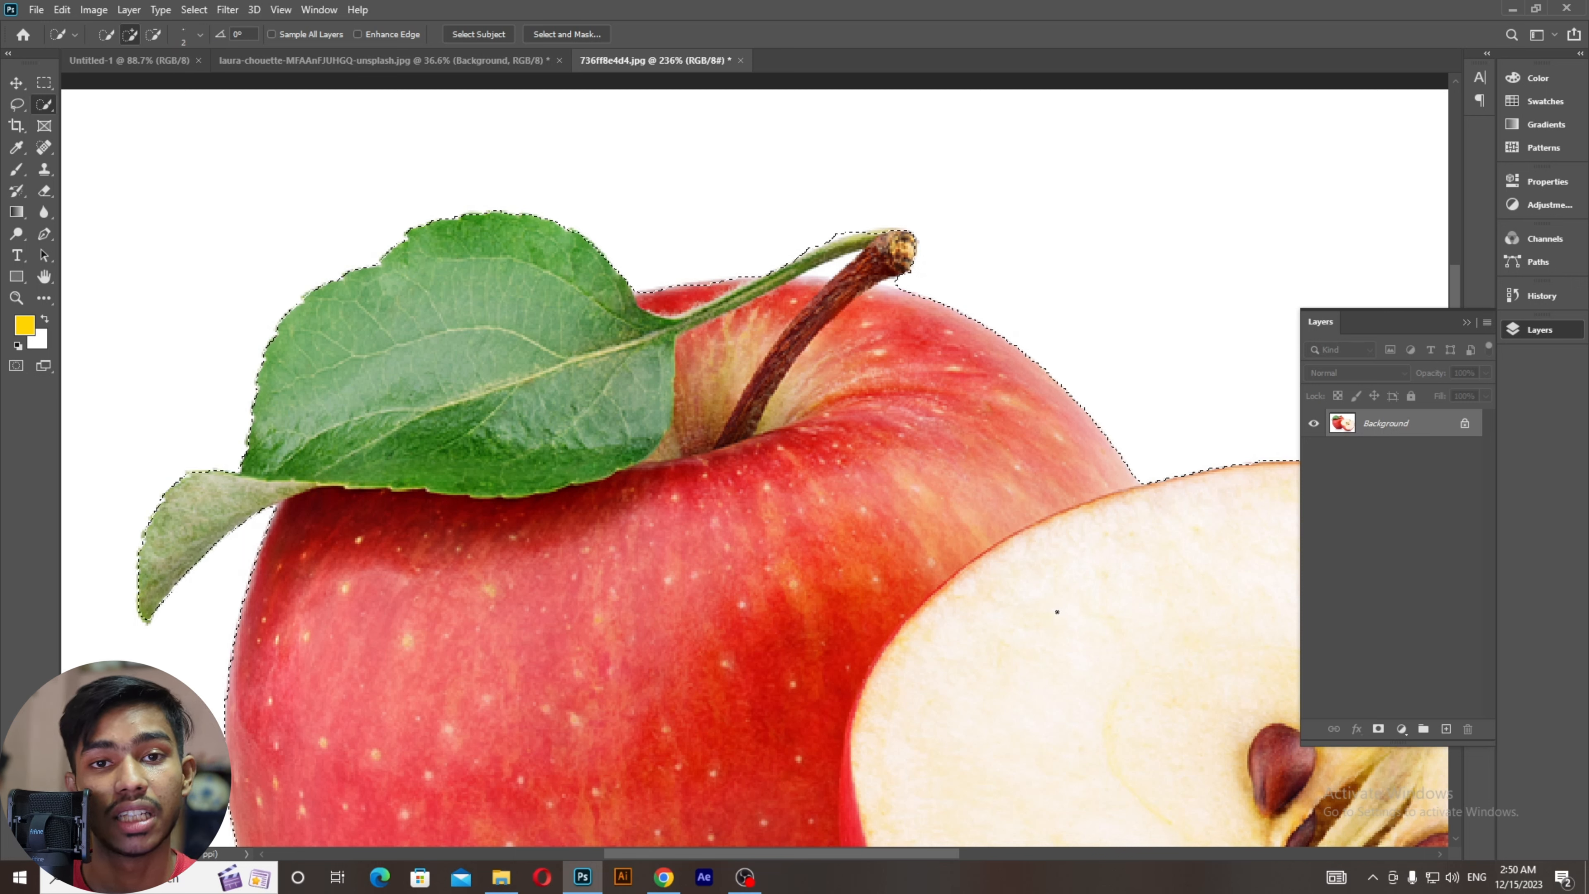
pyautogui.press(']')
pyautogui.press(']')
pyautogui.press(']')
pyautogui.press(']')
pyautogui.press(']')
pyautogui.press(']')
pyautogui.press(']')
pyautogui.press(']')
pyautogui.press(']')
pyautogui.press(']')
pyautogui.press(']')
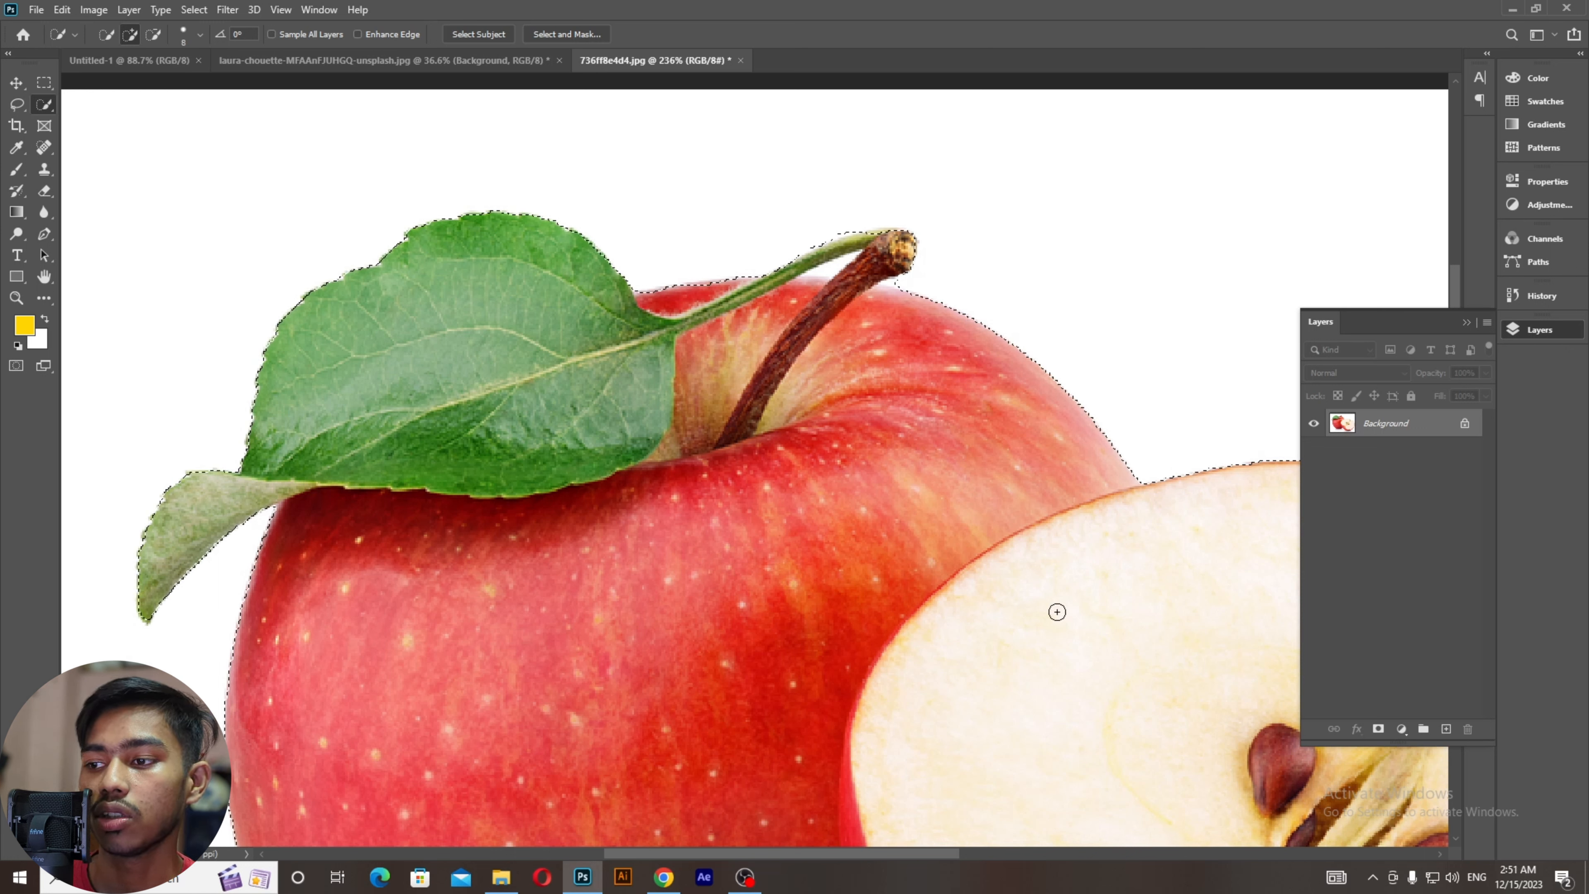
pyautogui.press(']')
pyautogui.press(']')
pyautogui.press(']')
pyautogui.press(']')
pyautogui.press(']')
pyautogui.press(']')
pyautogui.press(']')
pyautogui.press(']')
pyautogui.press(']')
pyautogui.press(']')
pyautogui.press(']')
pyautogui.press(']')
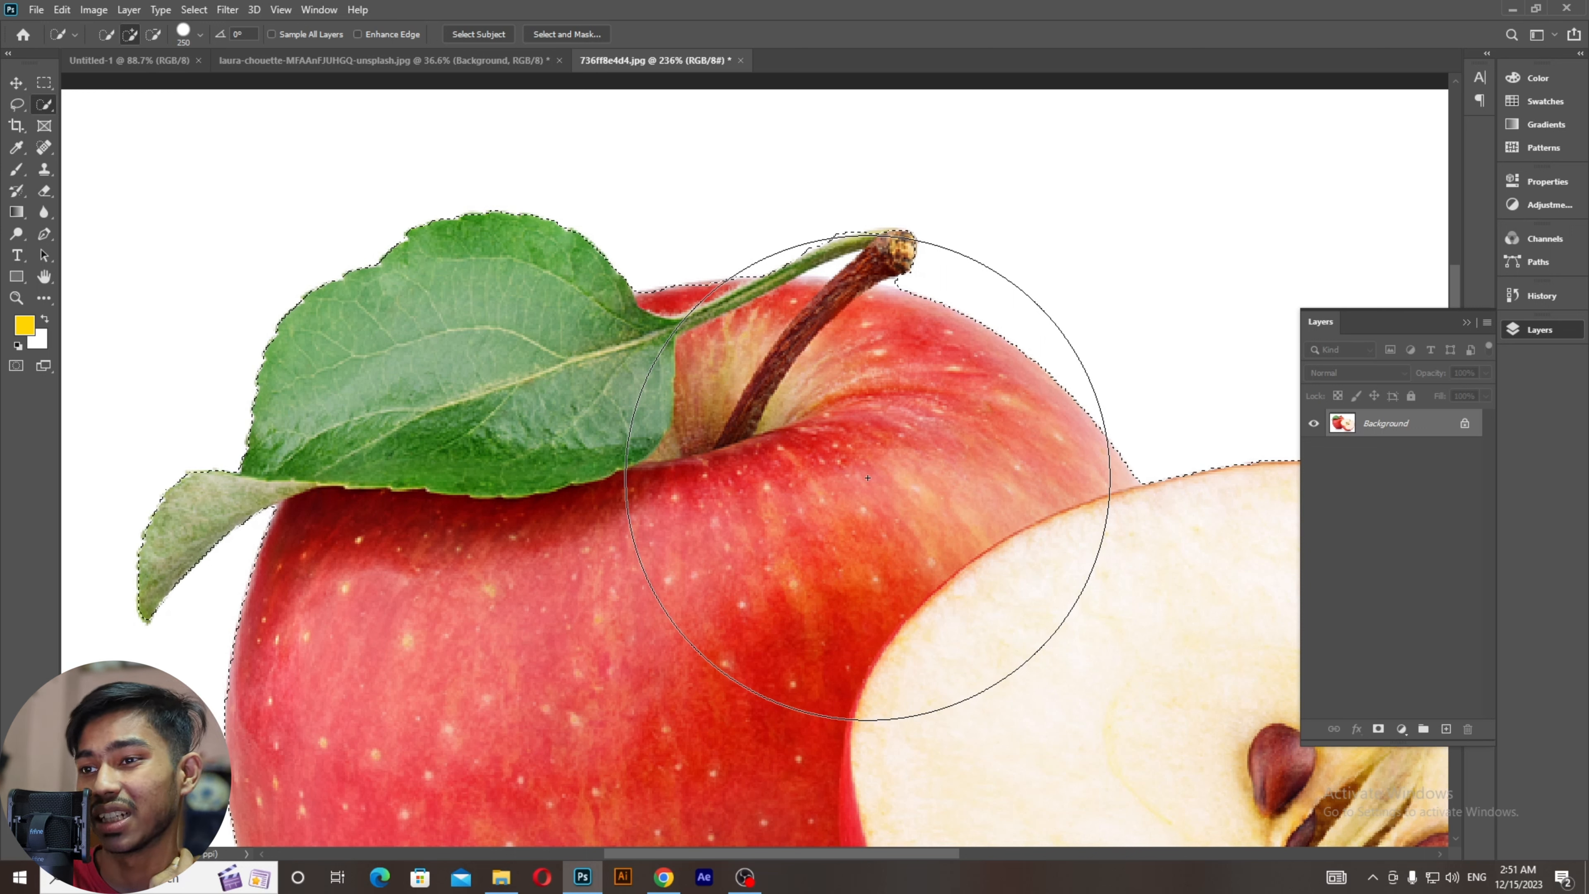
pyautogui.press('[')
pyautogui.press('[')
pyautogui.press('[')
pyautogui.press('[')
pyautogui.press('[')
pyautogui.press('[')
pyautogui.press('[')
pyautogui.press('[')
pyautogui.press('[')
pyautogui.press('[')
pyautogui.press('[')
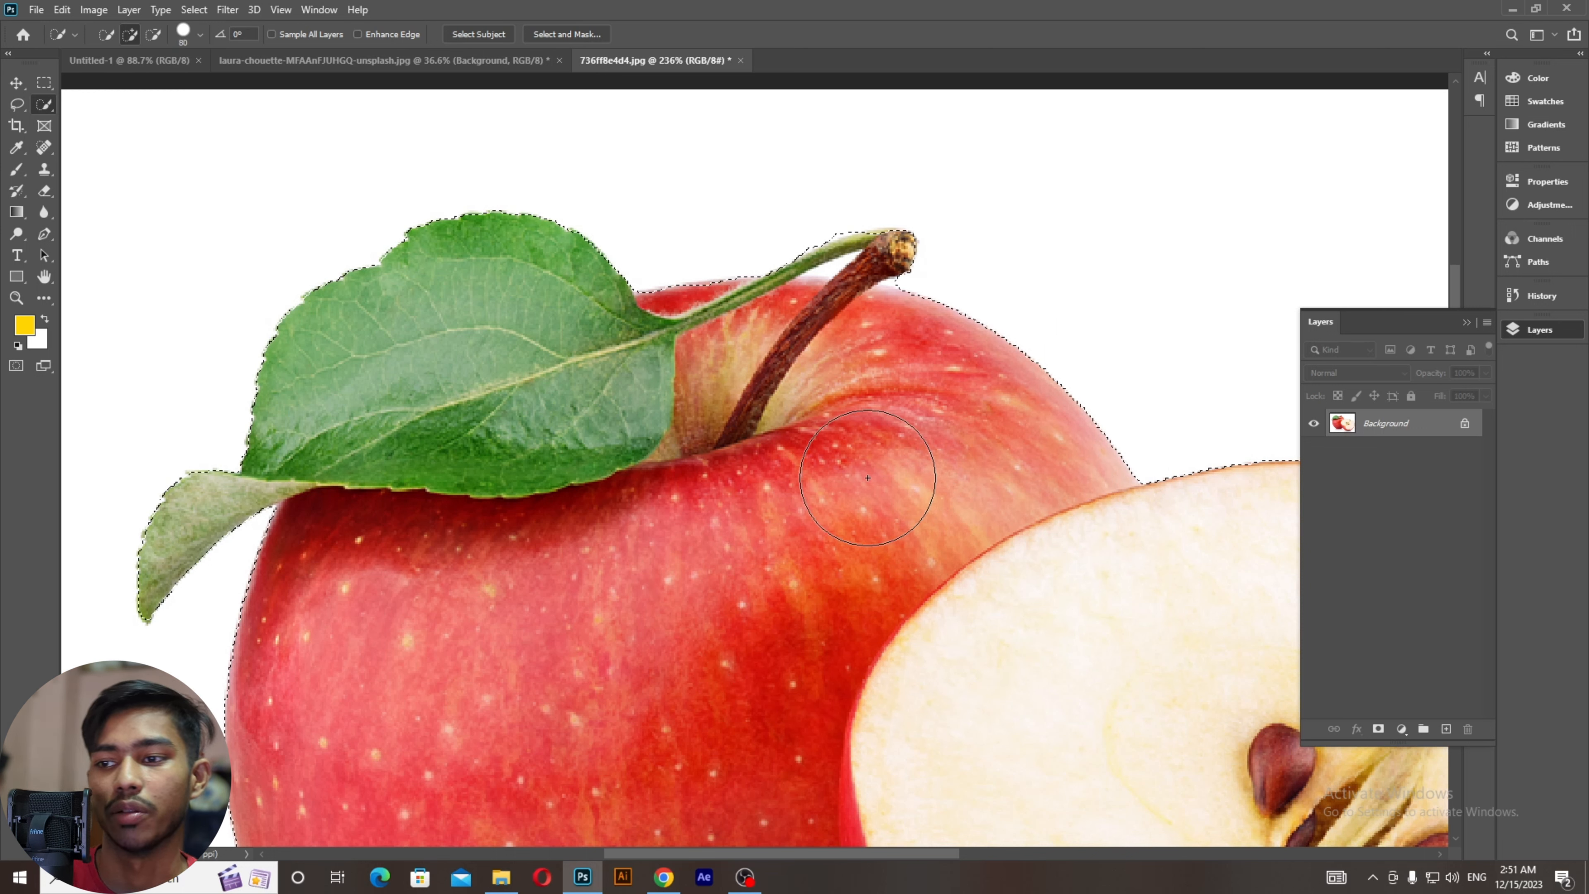
pyautogui.press('[')
pyautogui.press('[')
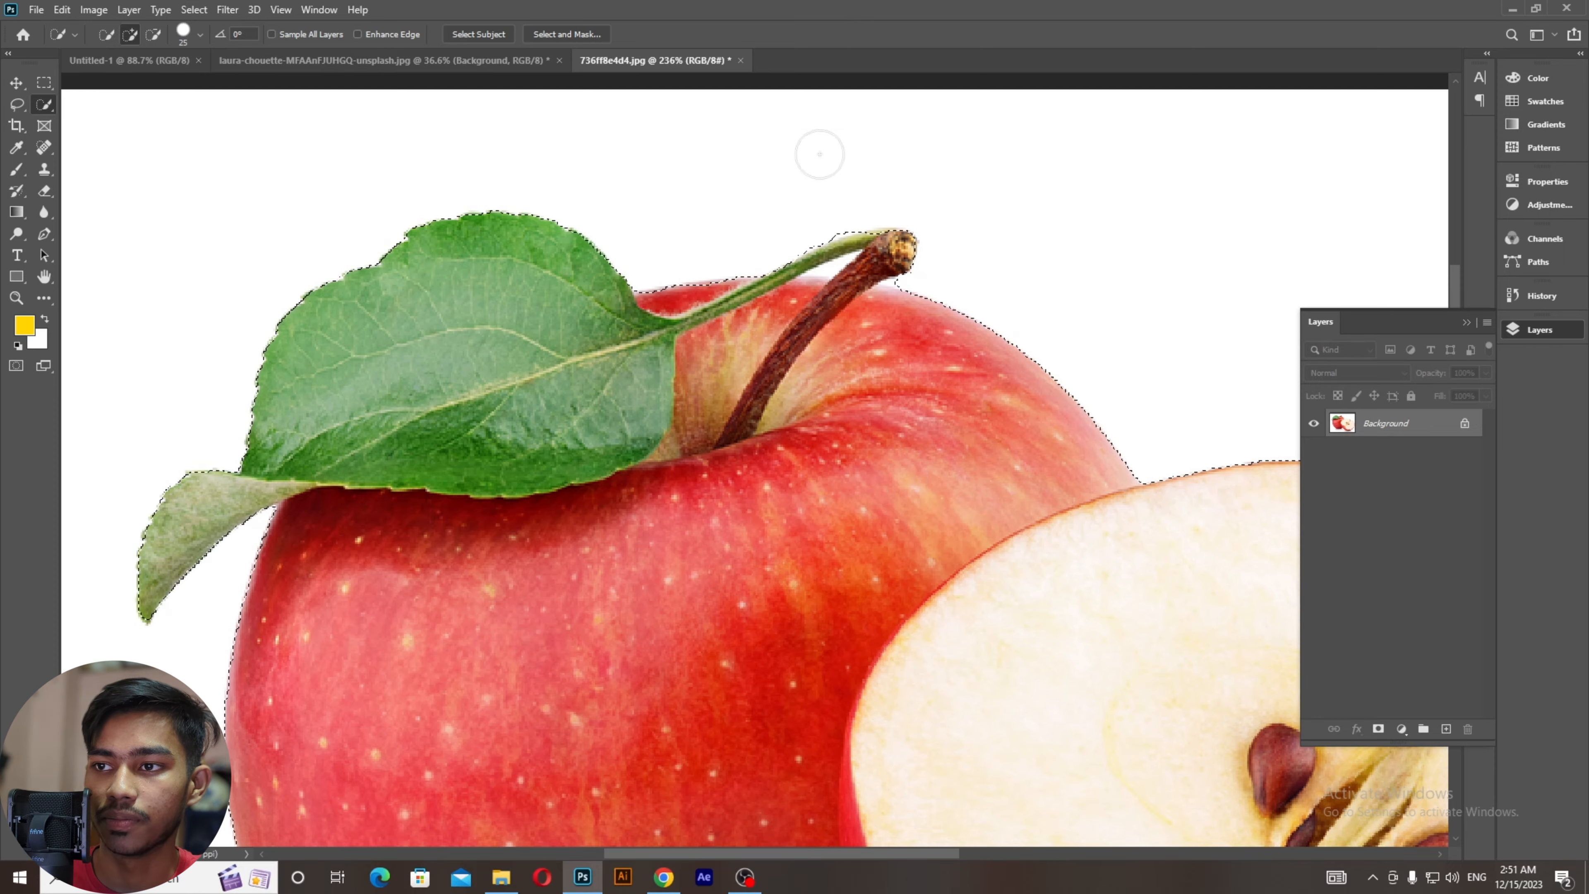
pyautogui.keyDown('alt'); pyautogui.scroll(1, 825, 221); pyautogui.keyUp('alt')
pyautogui.keyDown('alt'); pyautogui.scroll(5, 824, 220); pyautogui.keyUp('alt')
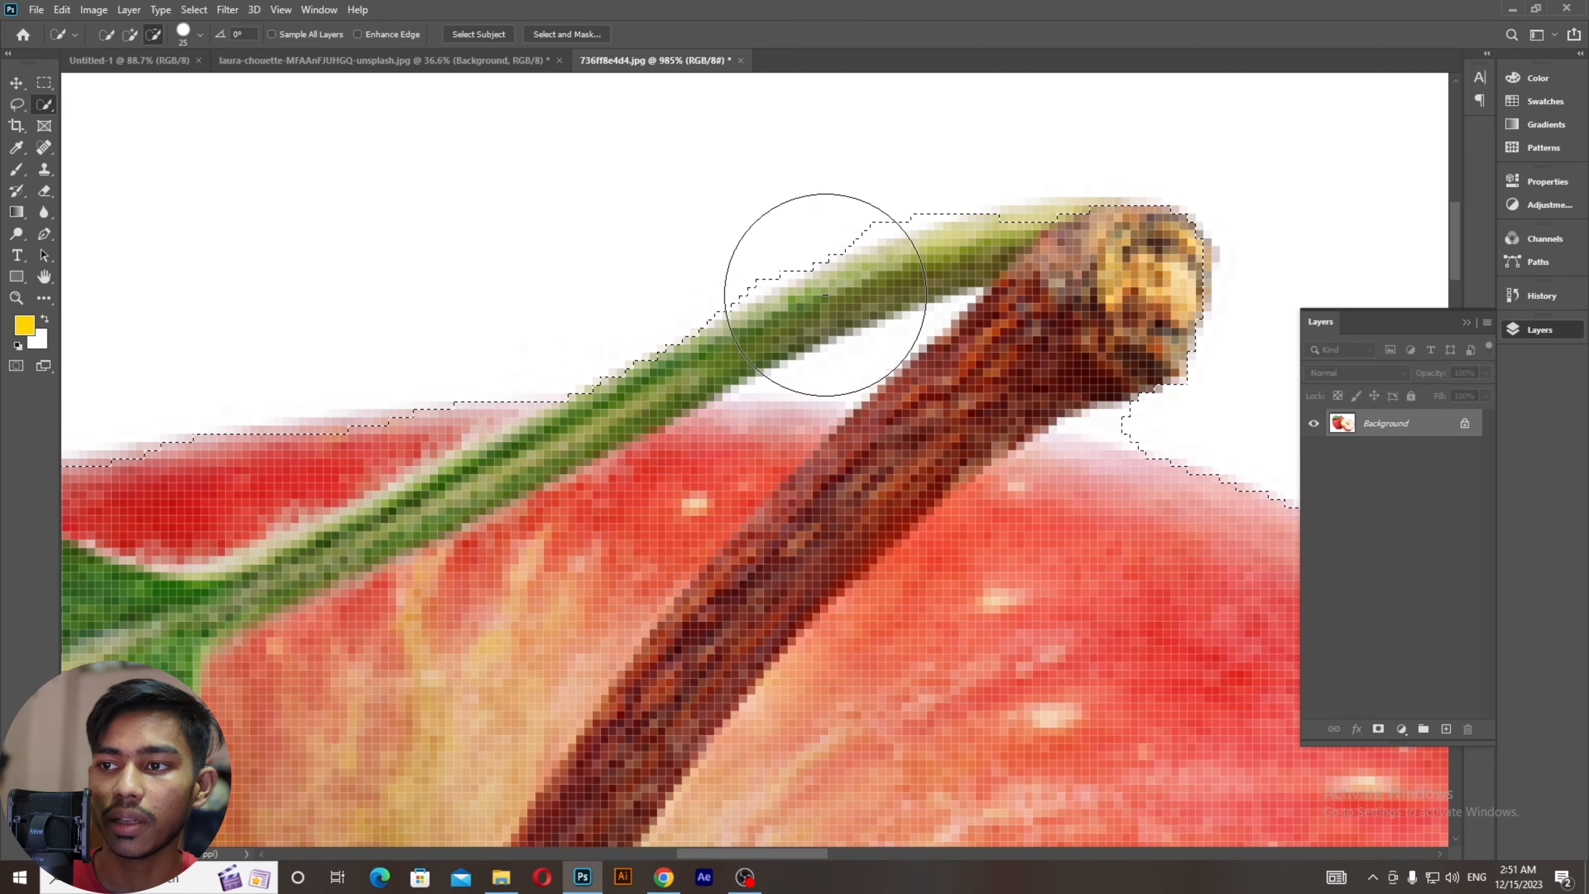
pyautogui.press('[')
pyautogui.press('[')
pyautogui.press('[')
pyautogui.press('[')
pyautogui.press('[')
pyautogui.press('[')
pyautogui.press('[')
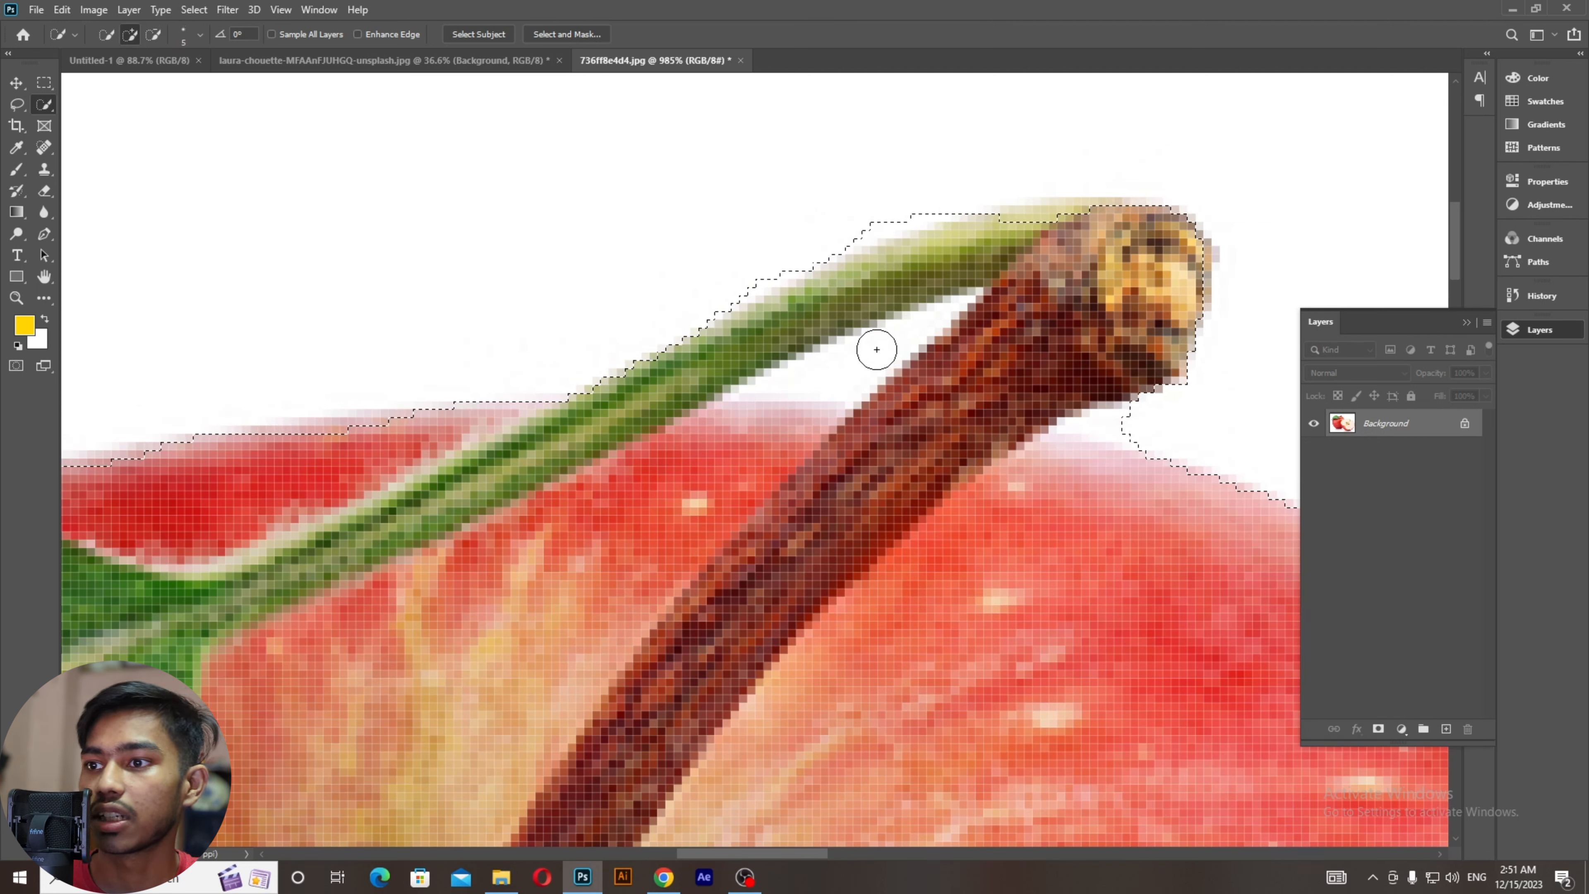
pyautogui.keyDown('alt'); pyautogui.click(876, 350); pyautogui.keyUp('alt')
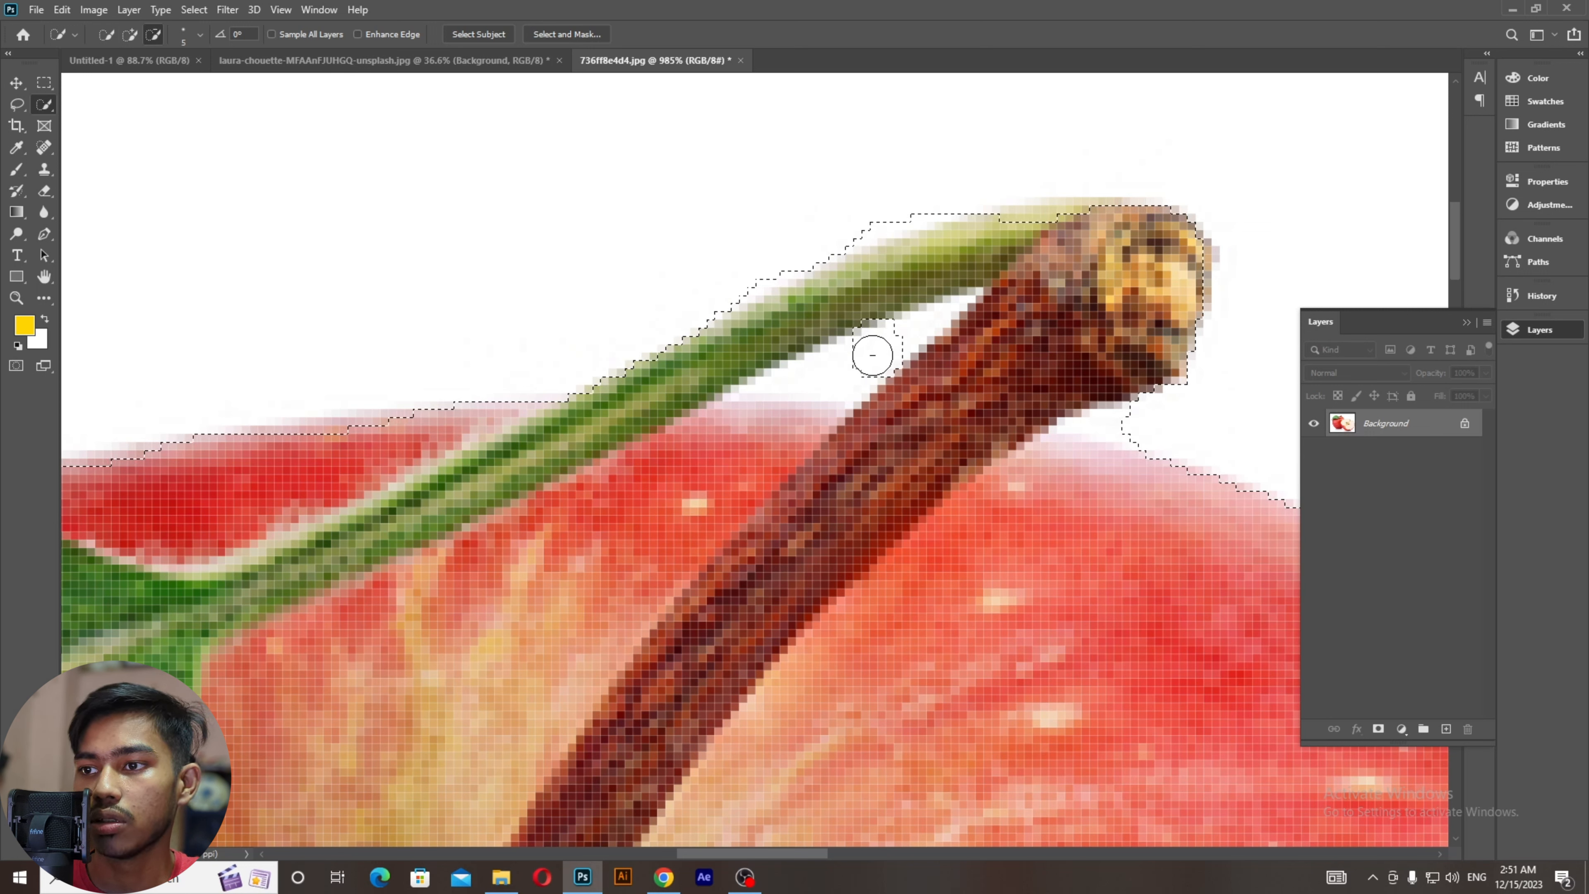
pyautogui.moveTo(831, 378)
pyautogui.mouseDown()
pyautogui.moveTo(791, 388)
pyautogui.moveTo(917, 328)
pyautogui.mouseUp()
pyautogui.scroll(-8, 917, 329)
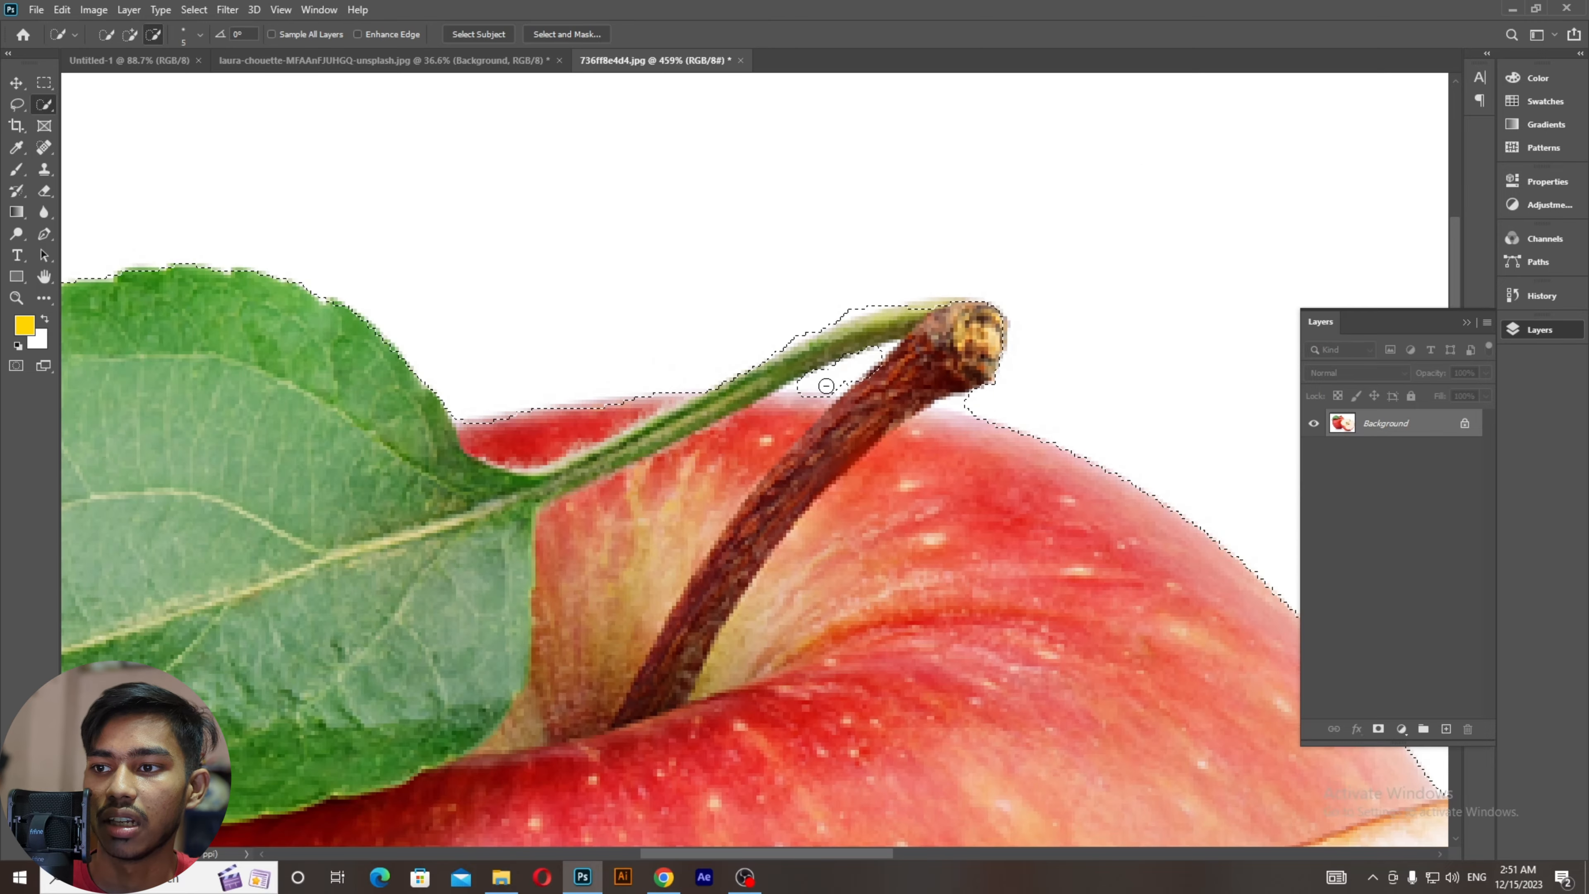
pyautogui.scroll(-3, 805, 386)
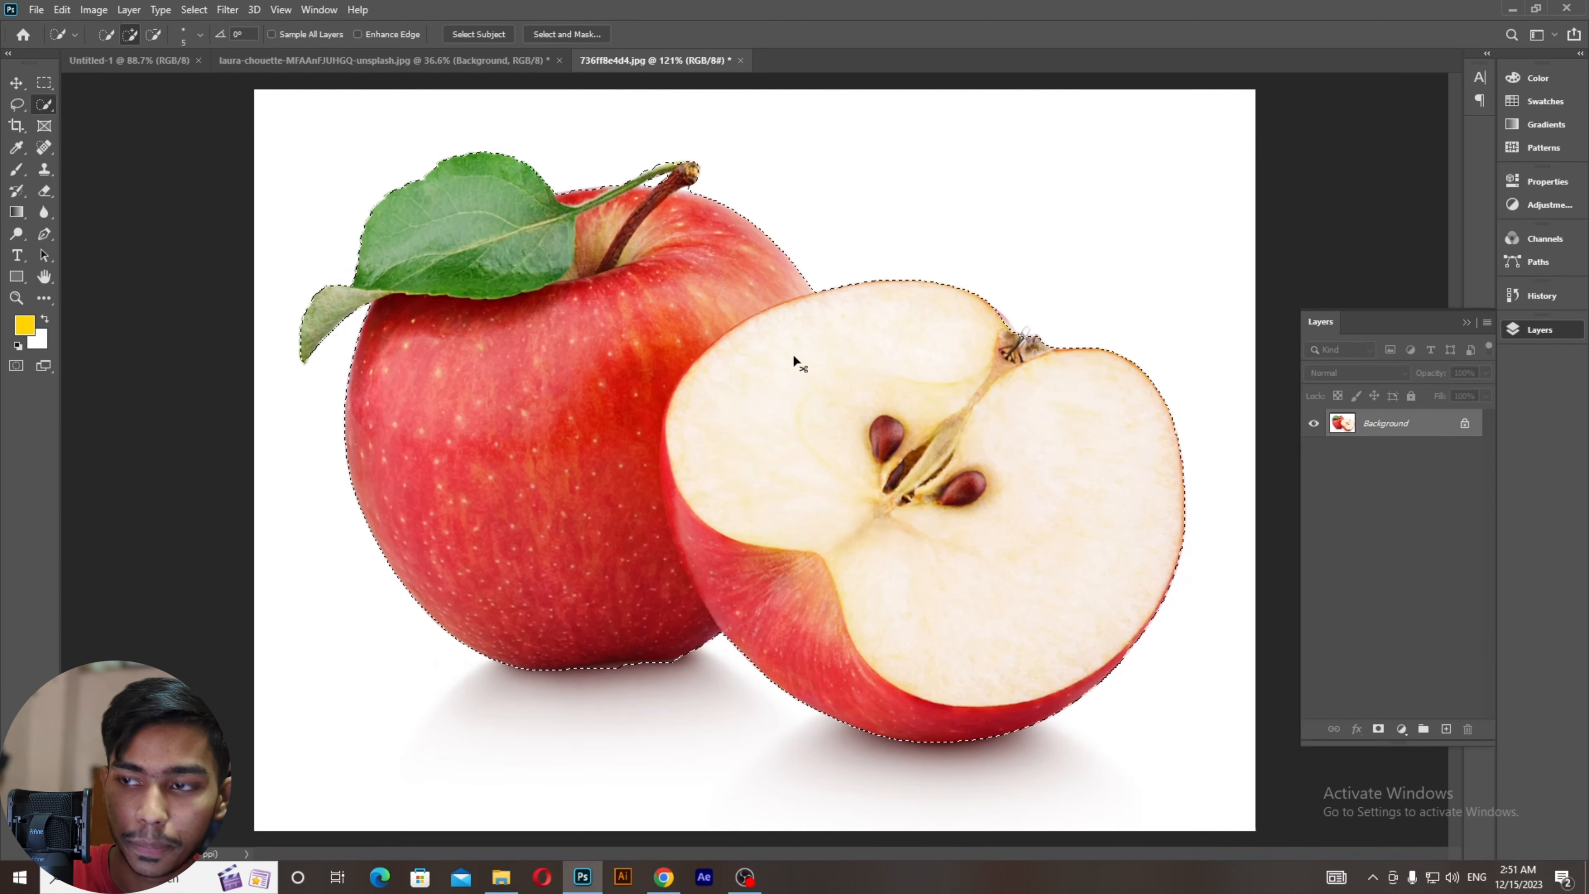
pyautogui.hotkey('ctrl', 'j')
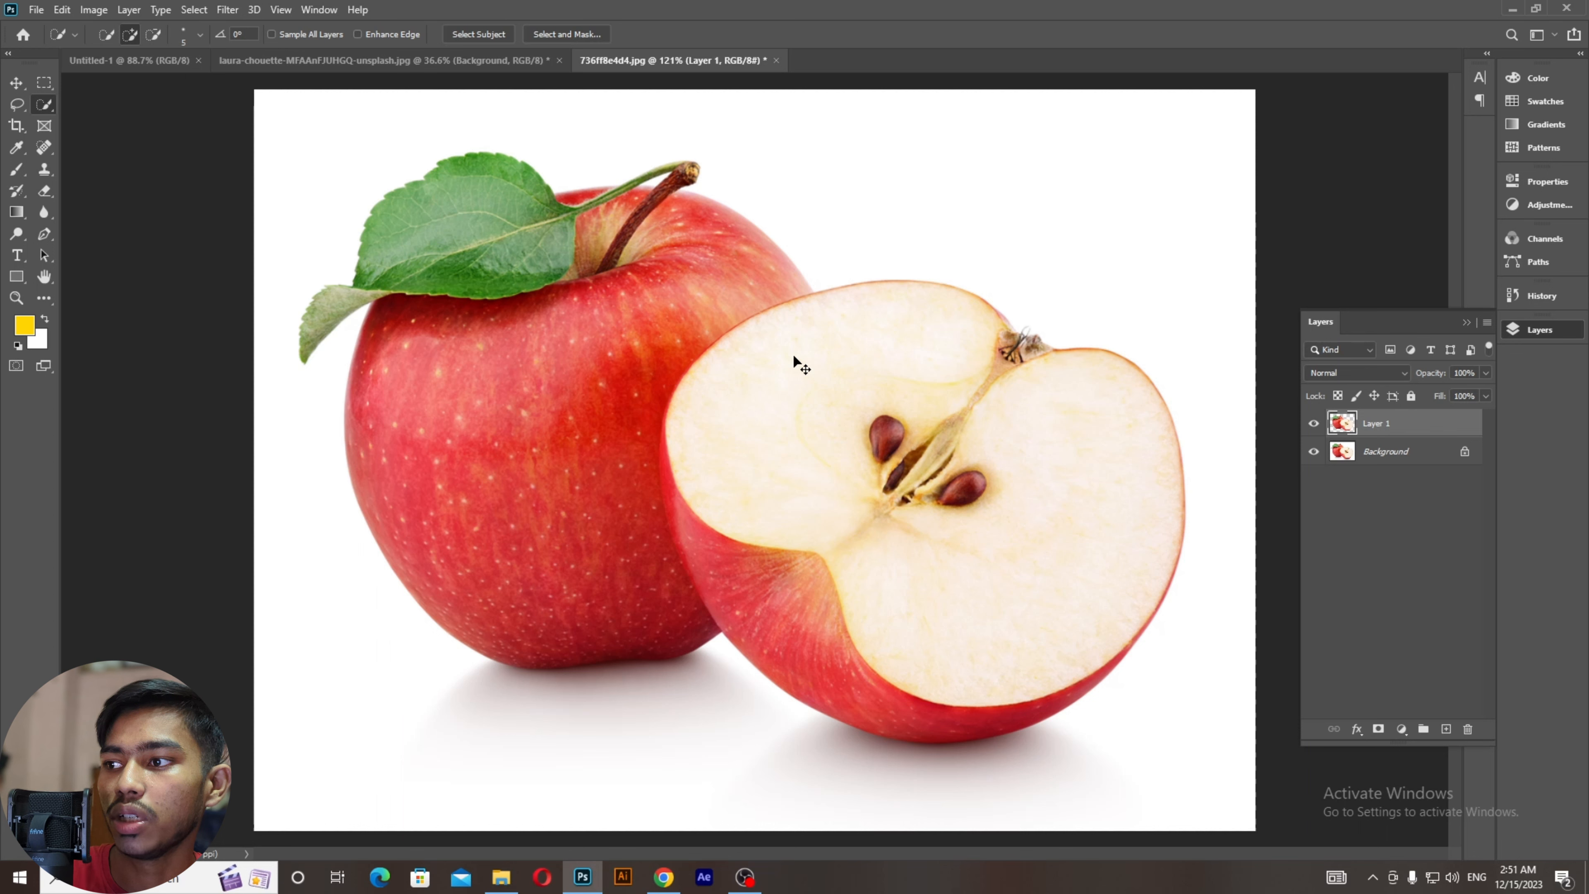
pyautogui.click(1313, 452)
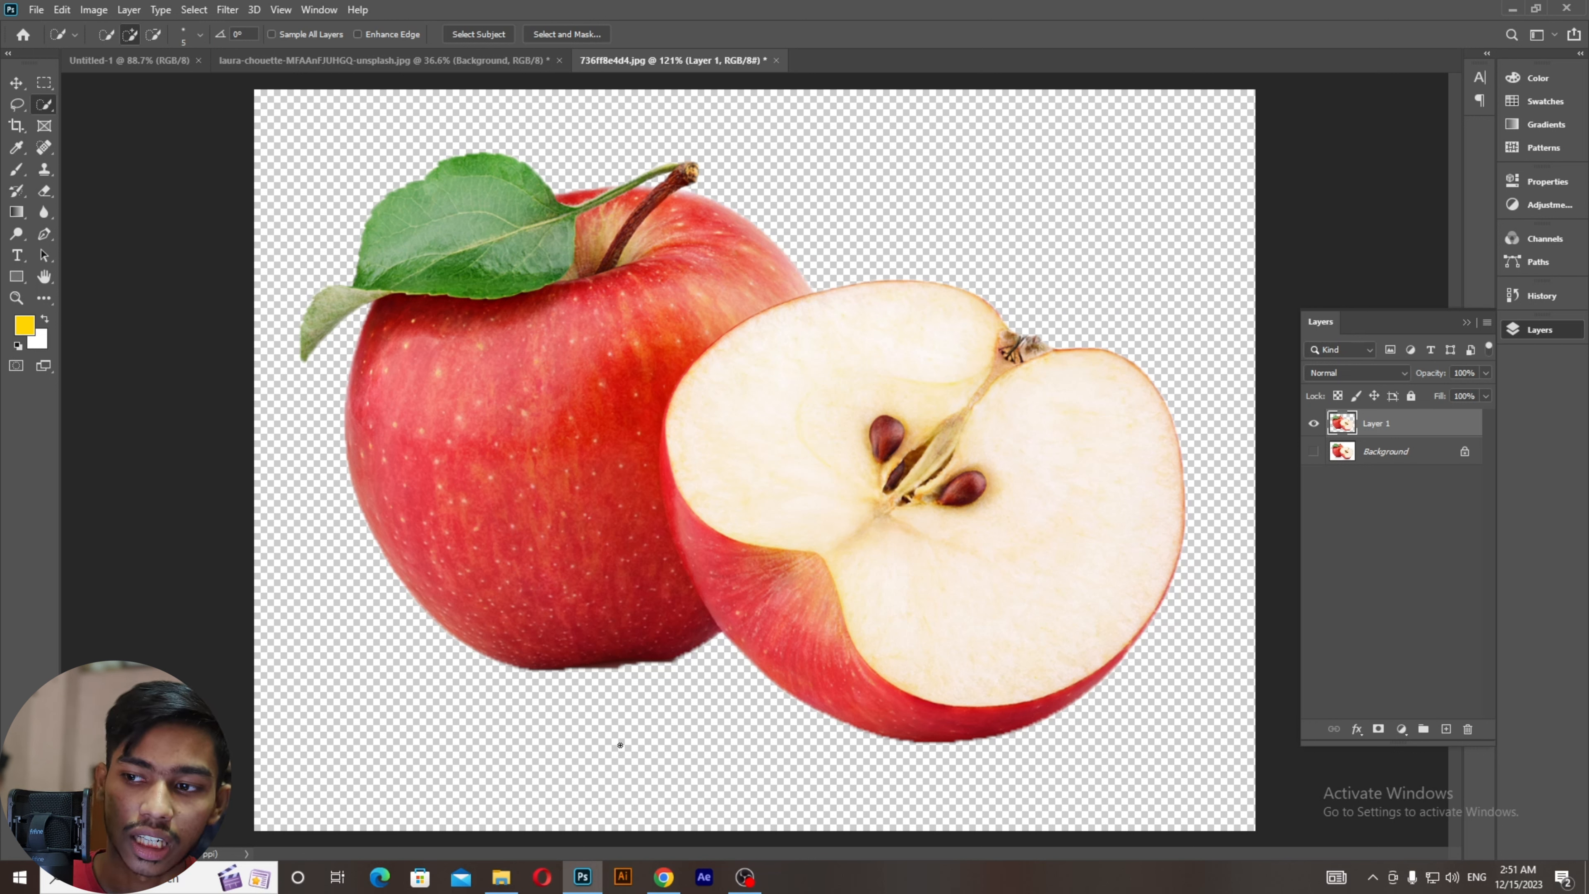
pyautogui.keyDown('ctrl'); pyautogui.click(1342, 423); pyautogui.keyUp('ctrl')
pyautogui.moveTo(1342, 423); pyautogui.dragTo(1468, 728)
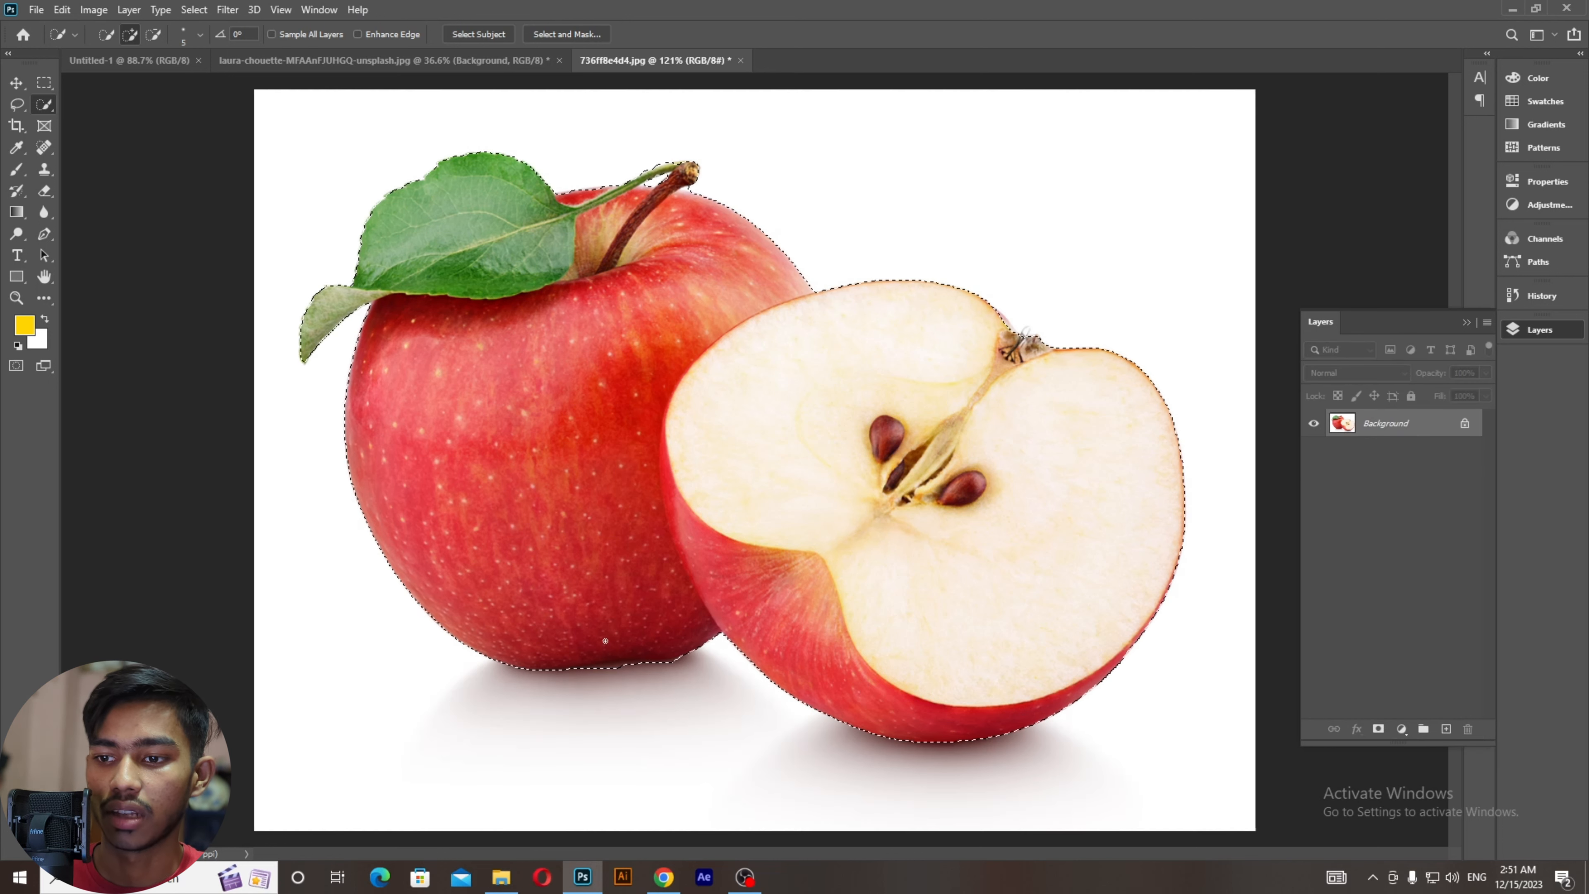
# Step: Alt-brush the shadow along the apples' bottom edge out of the selection
pyautogui.scroll(8, 580, 673)
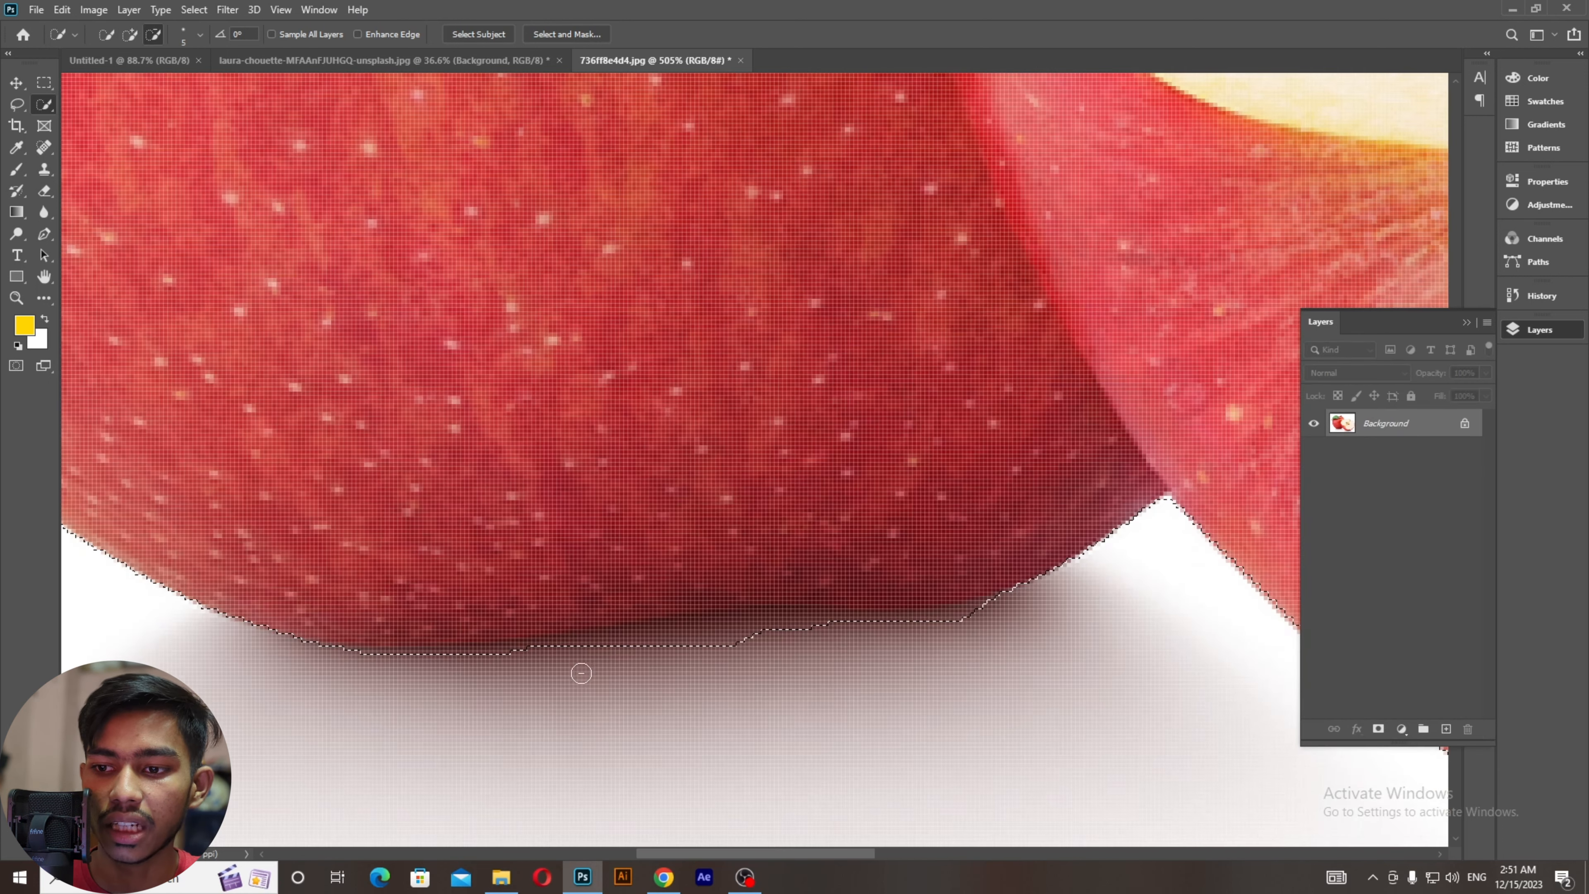
pyautogui.scroll(2, 580, 673)
pyautogui.moveTo(578, 664)
pyautogui.mouseDown()
pyautogui.moveTo(478, 661)
pyautogui.moveTo(818, 616)
pyautogui.moveTo(995, 618)
pyautogui.moveTo(1111, 590)
pyautogui.mouseUp()
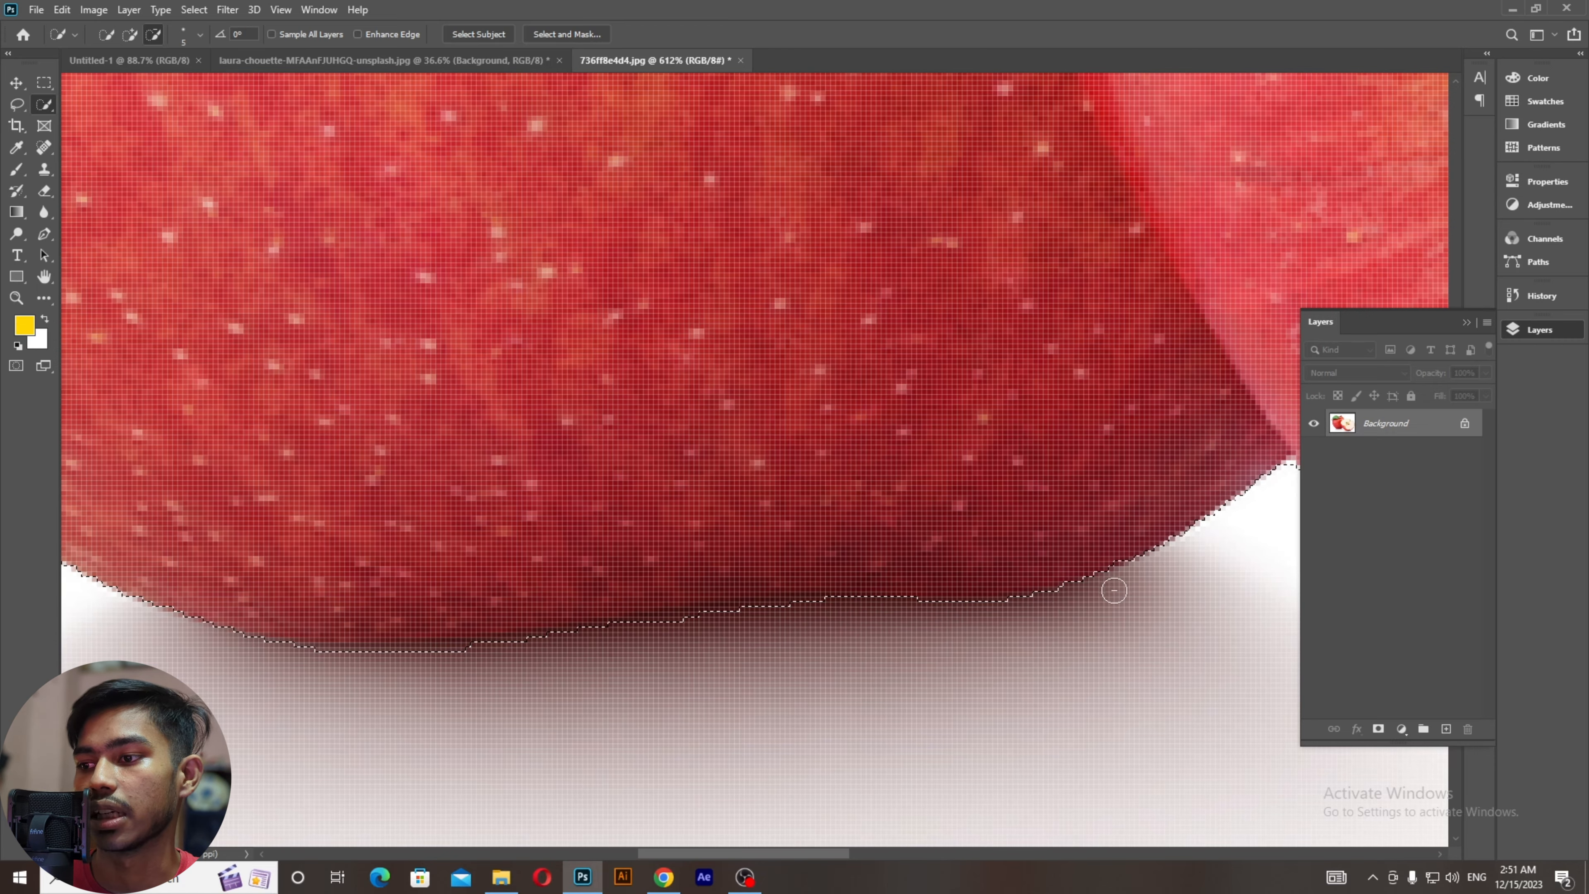
pyautogui.moveTo(1055, 664)
pyautogui.mouseDown()
pyautogui.moveTo(401, 536)
pyautogui.moveTo(356, 544)
pyautogui.mouseUp()
pyautogui.scroll(-5, 356, 544)
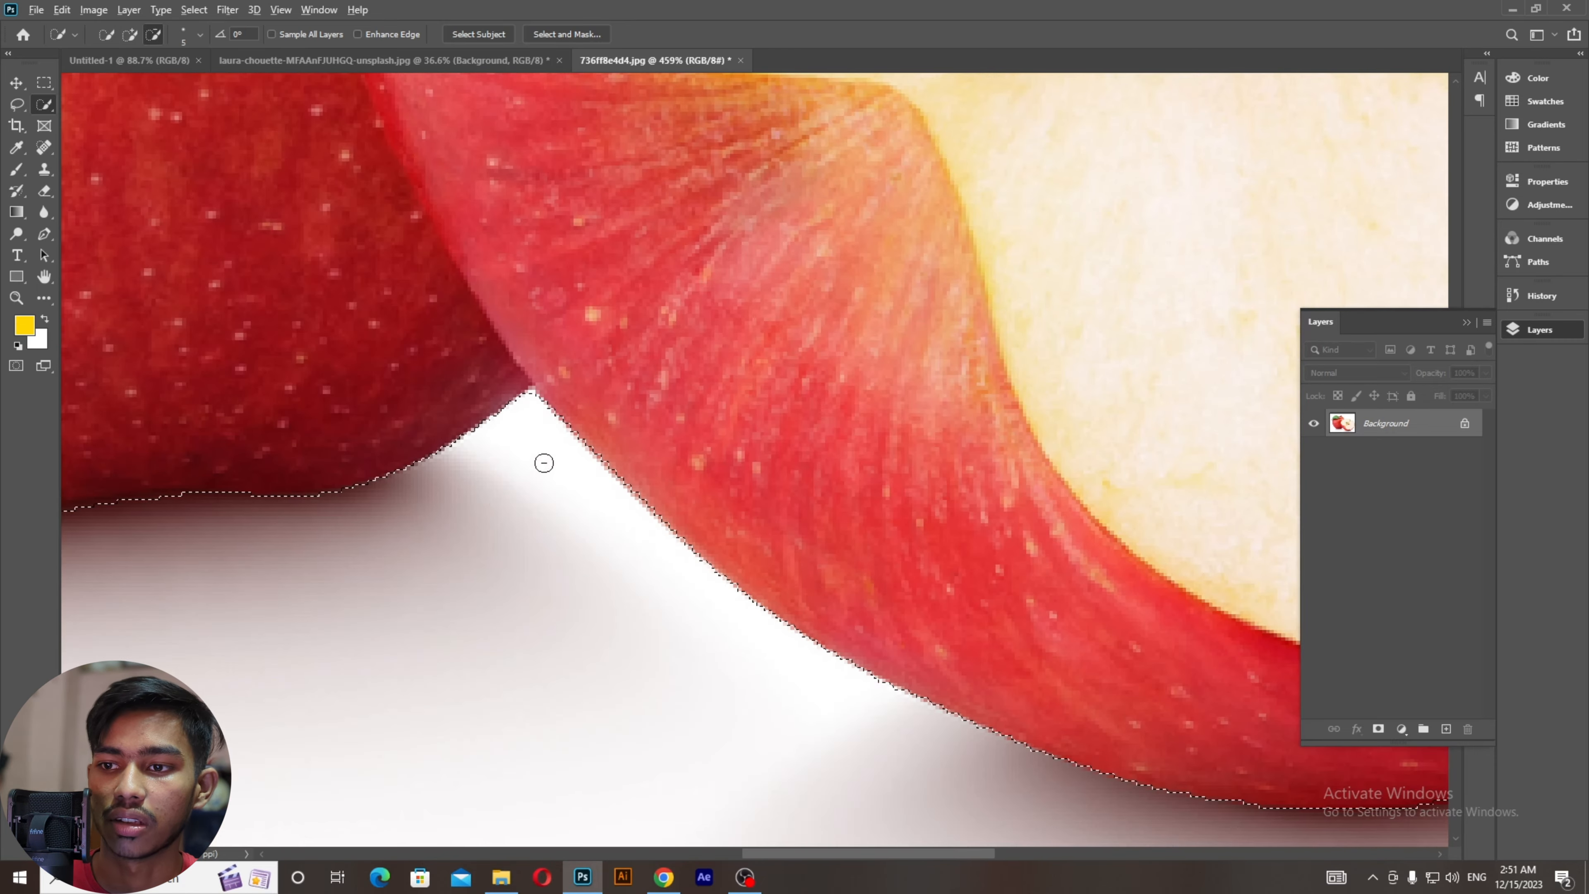
pyautogui.scroll(8, 543, 461)
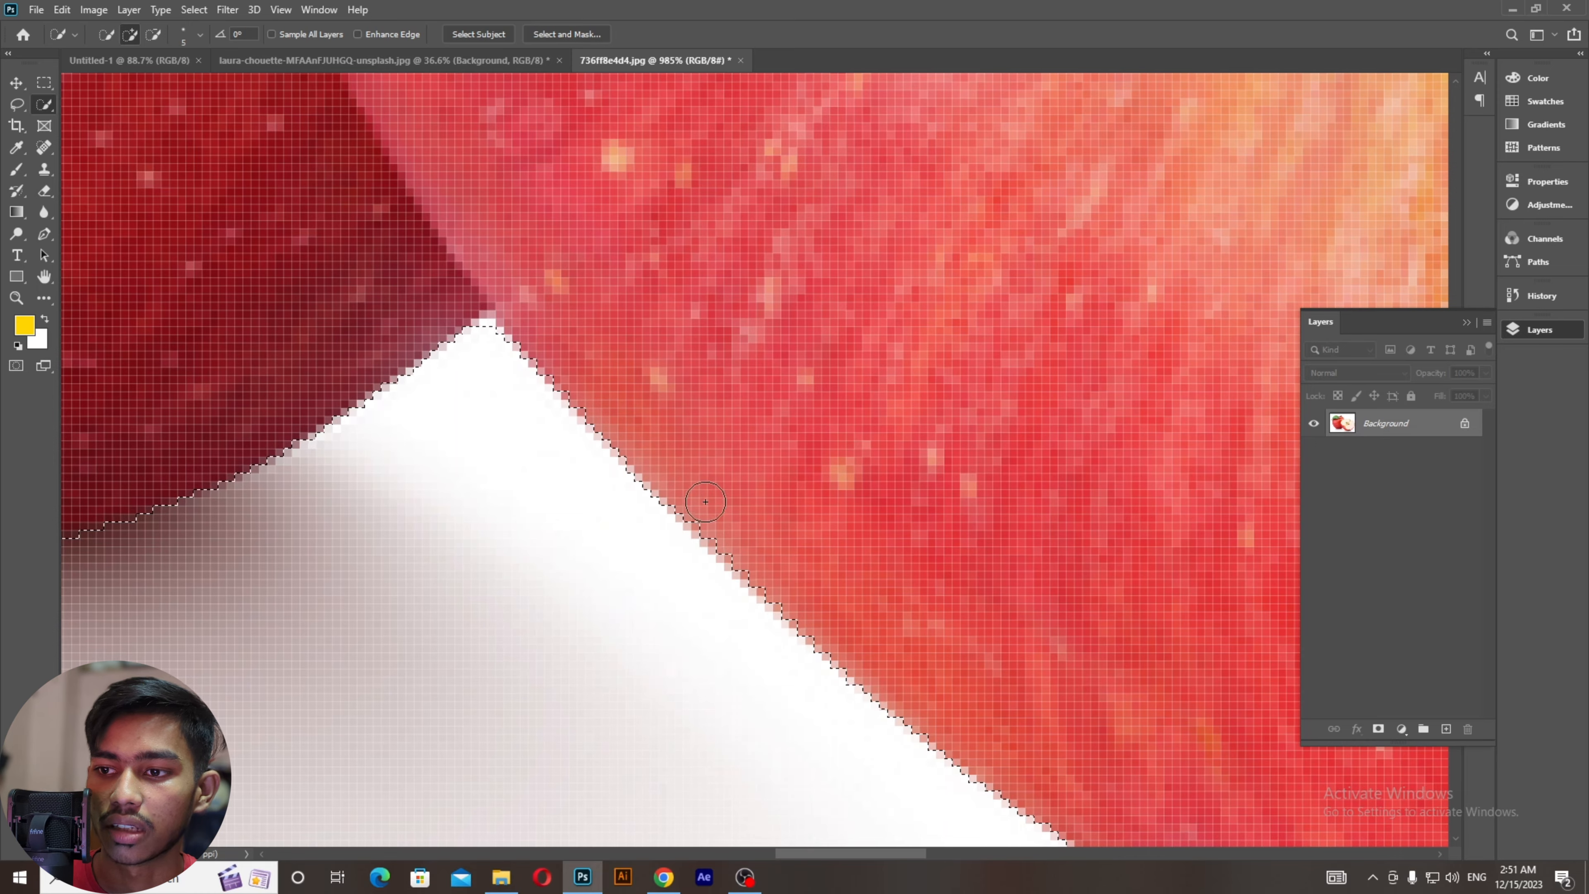
pyautogui.scroll(-3, 760, 580)
pyautogui.scroll(-10, 760, 581)
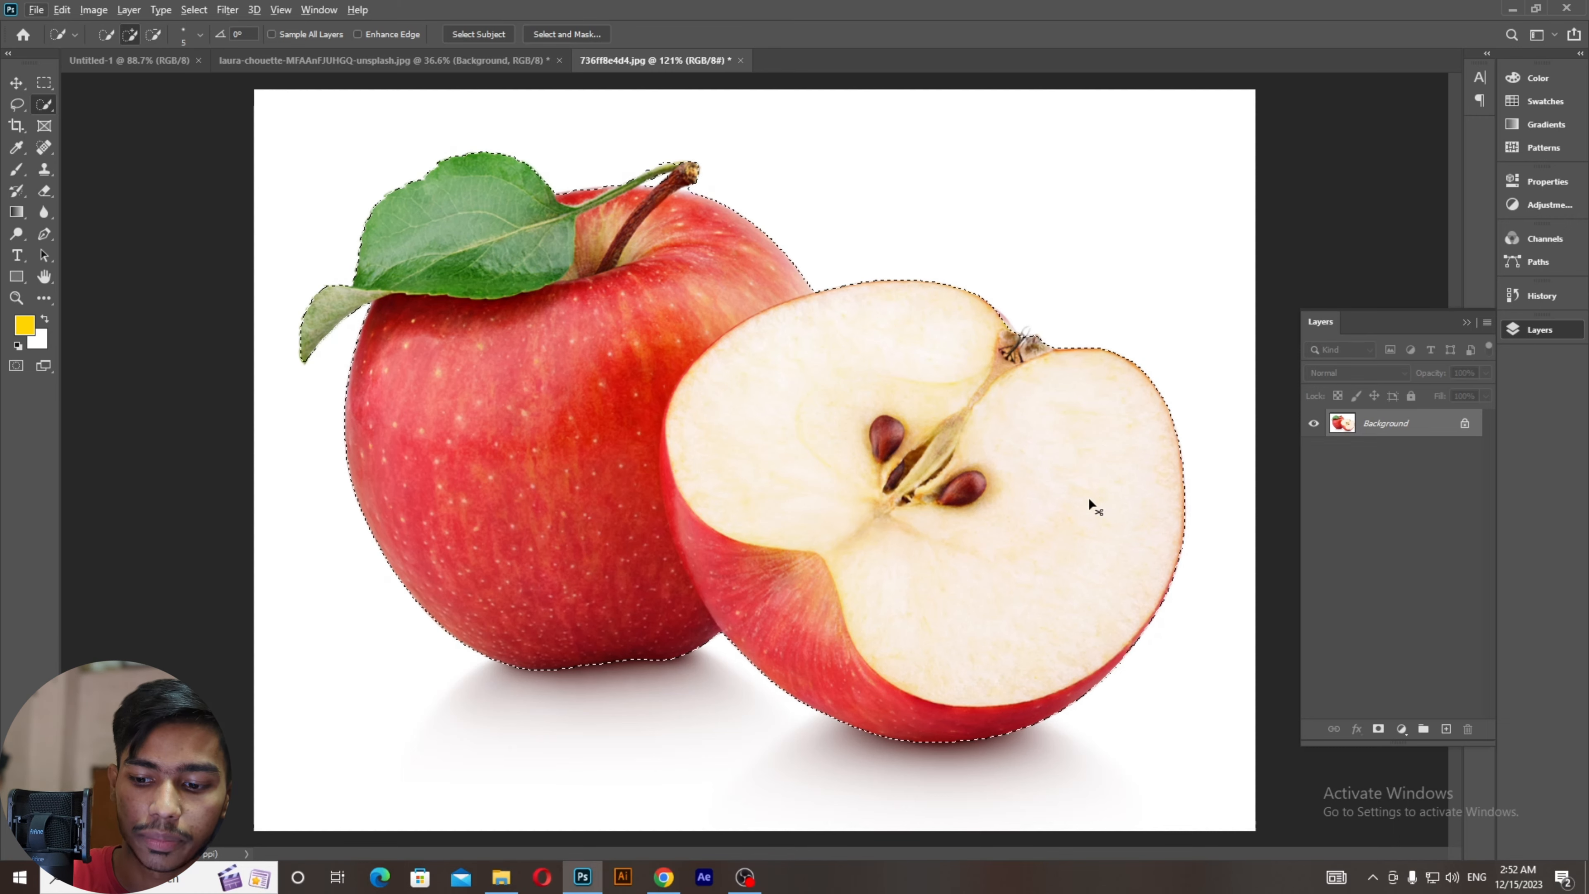
# Step: Test the cut-out on Layer 1 with Background hidden, delete it, and add a new empty layer
pyautogui.hotkey('ctrl', 'j')
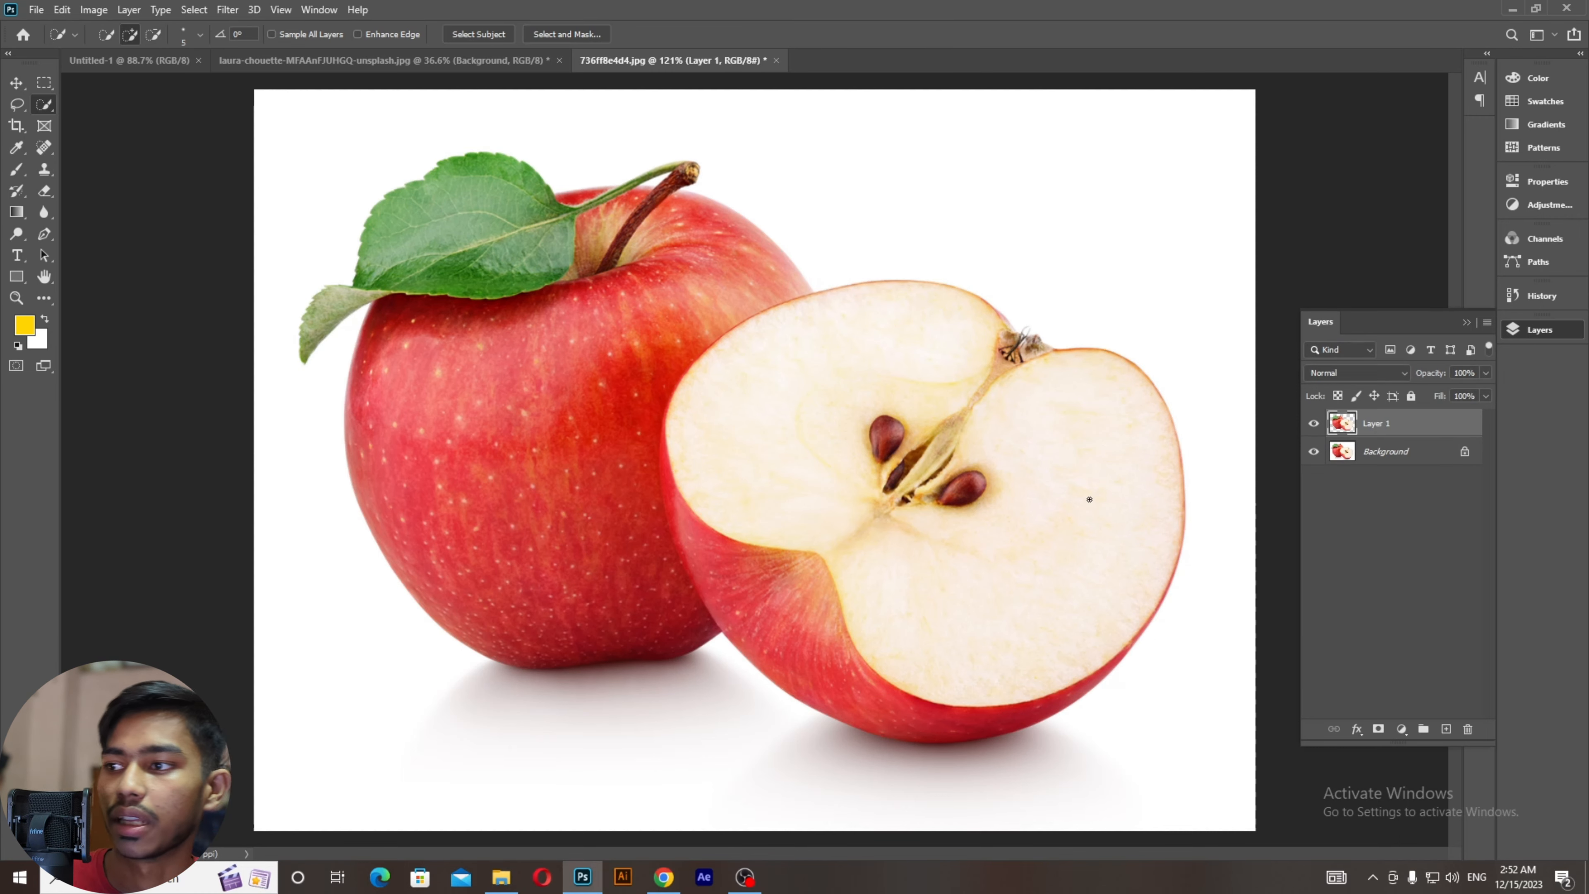
pyautogui.click(1313, 452)
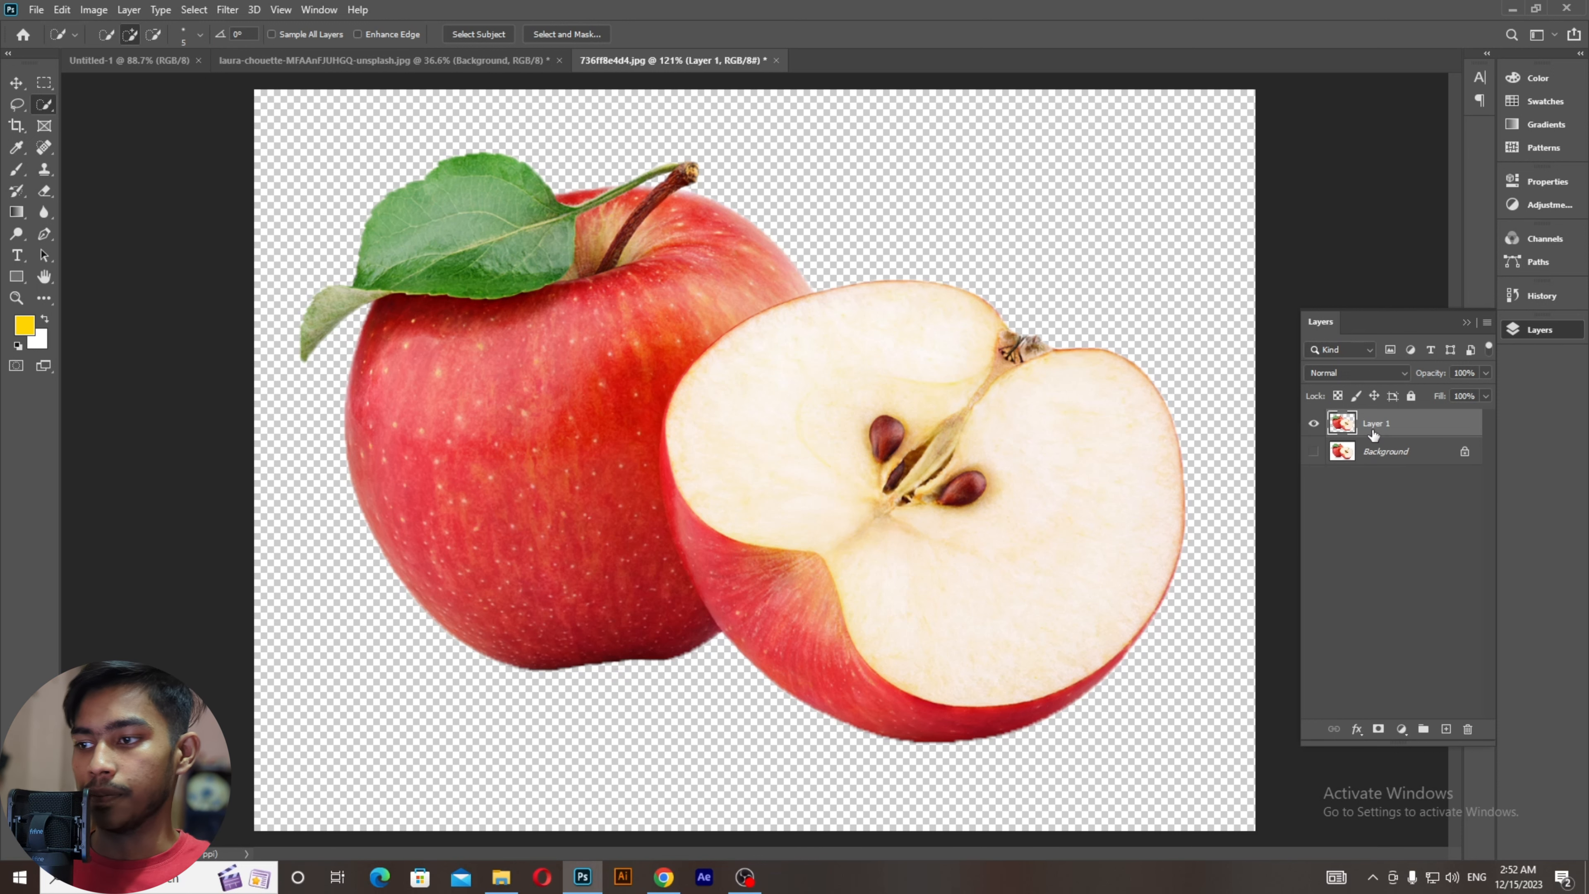
pyautogui.moveTo(1382, 425); pyautogui.dragTo(1468, 728)
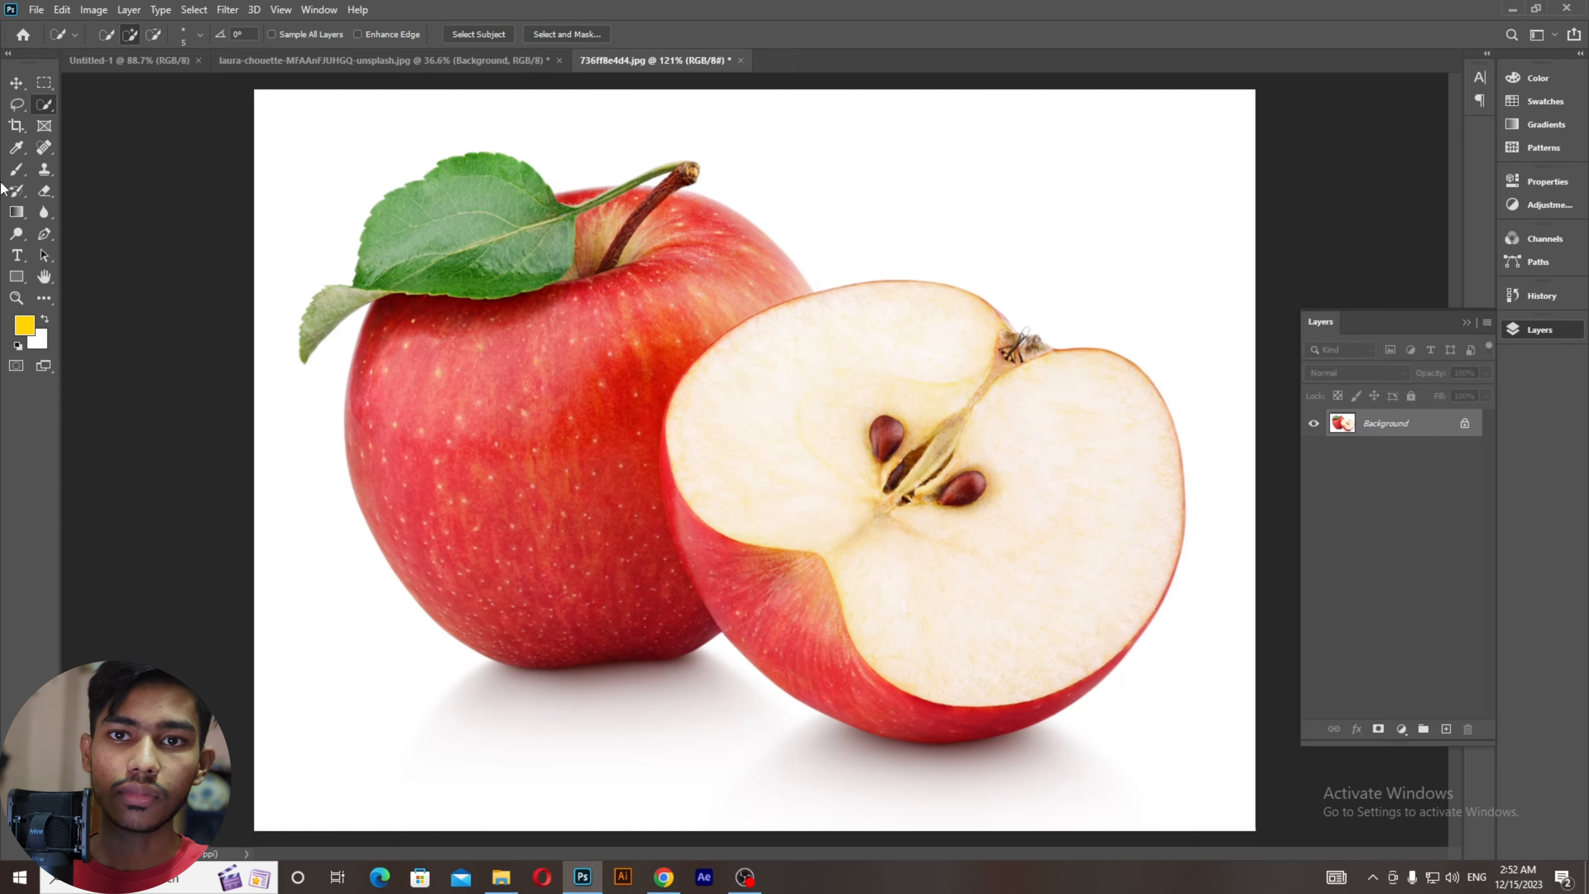
pyautogui.click(1446, 729)
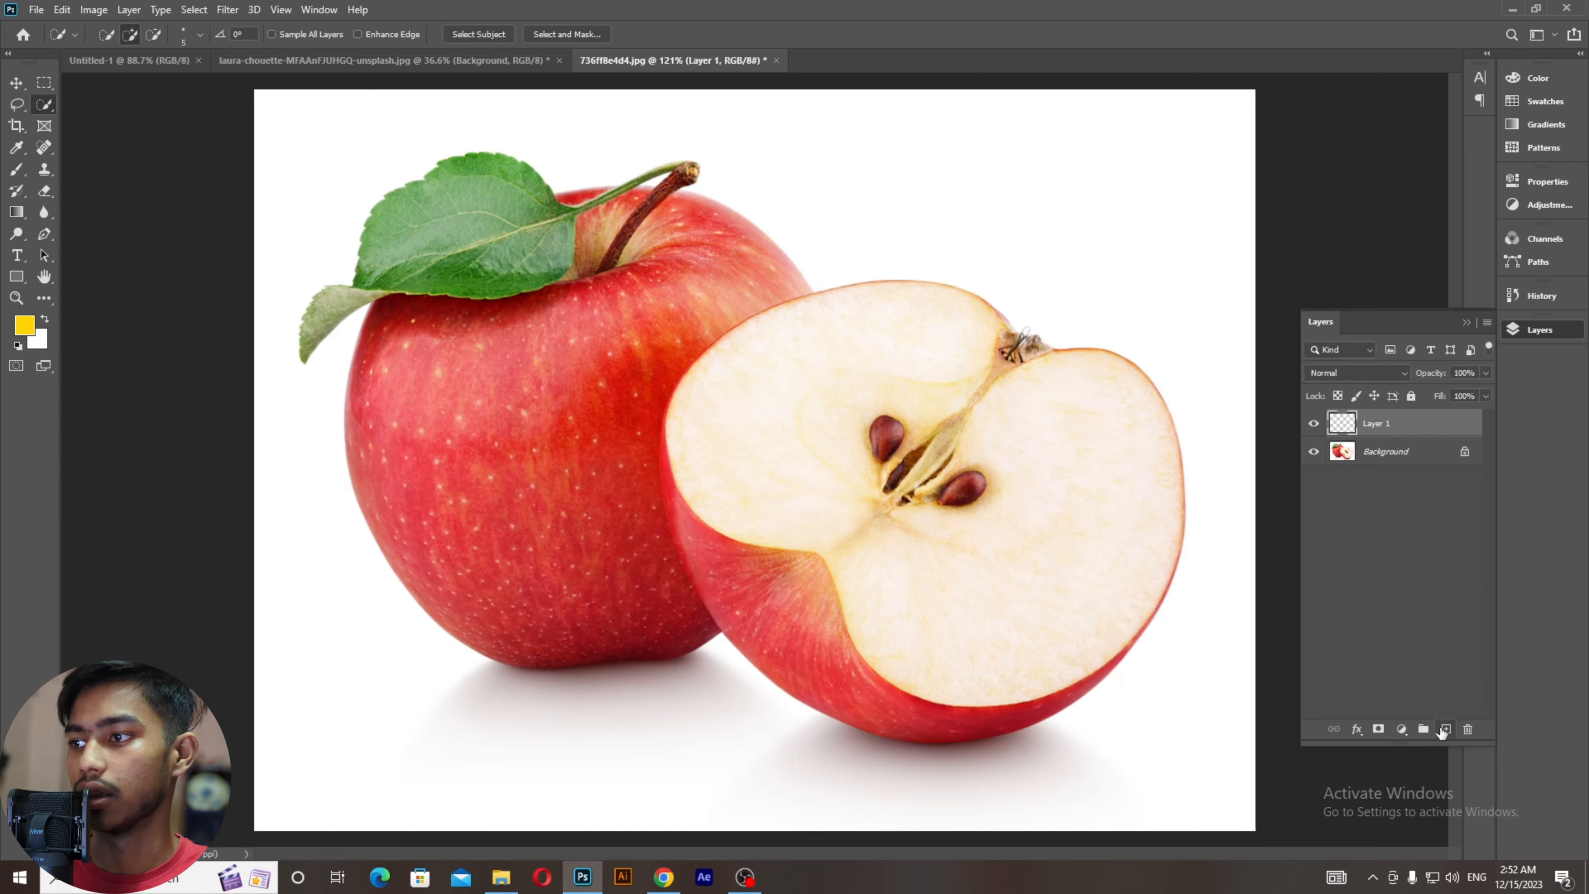
# Step: Select the Brush tool, shrink it, and paint a faint yellow stroke at the top right
pyautogui.click(16, 171)
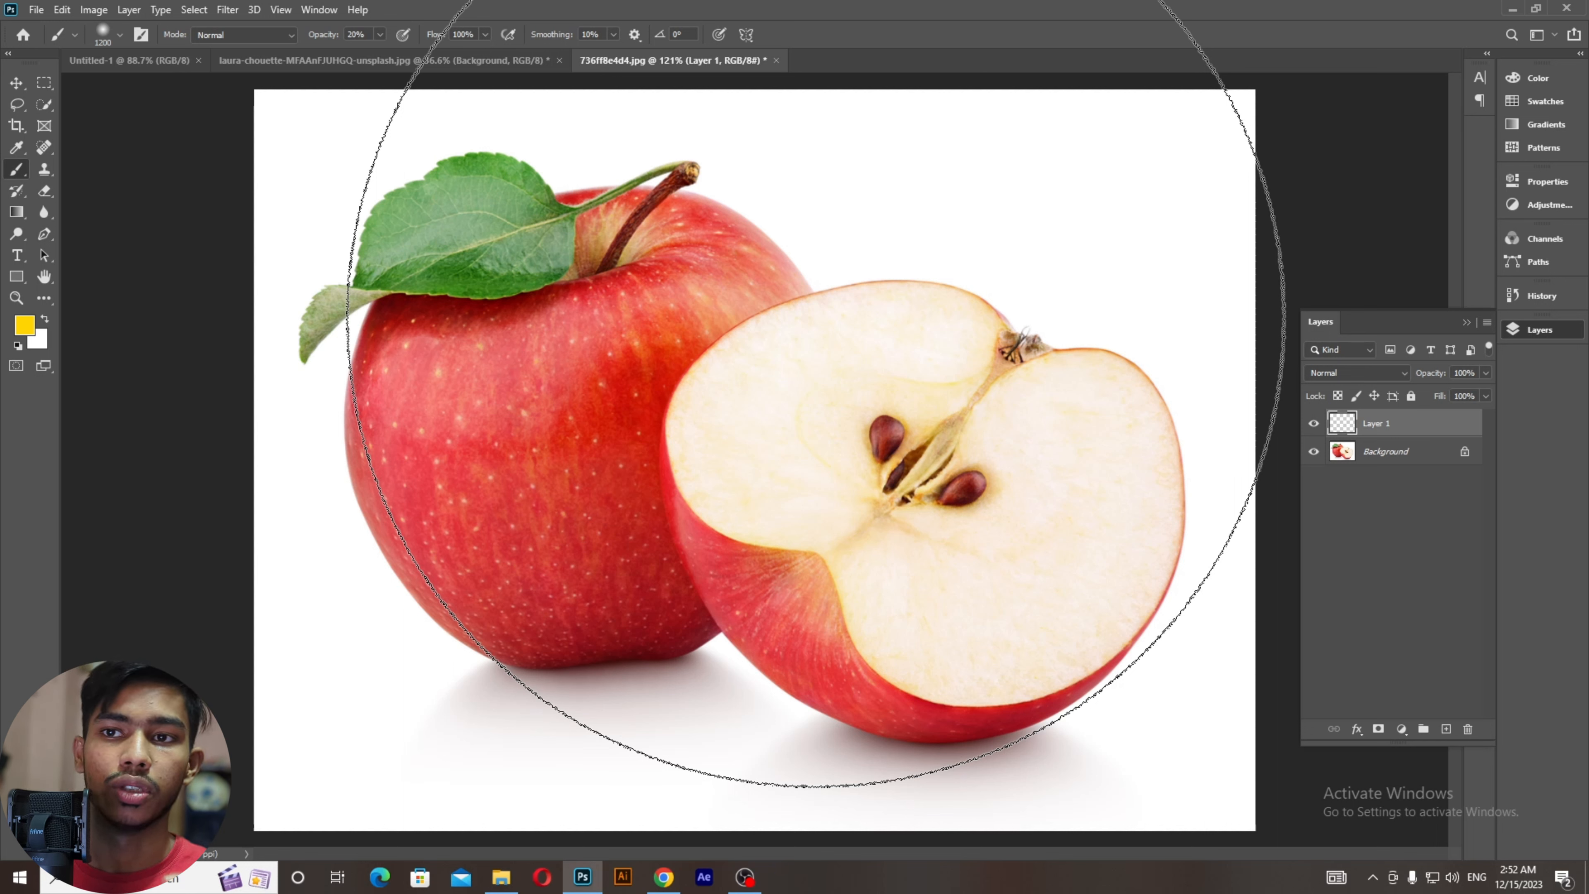
pyautogui.press('[')
pyautogui.press('[')
pyautogui.press('[')
pyautogui.press('[')
pyautogui.press('[')
pyautogui.press('[')
pyautogui.press('[')
pyautogui.press('[')
pyautogui.press('[')
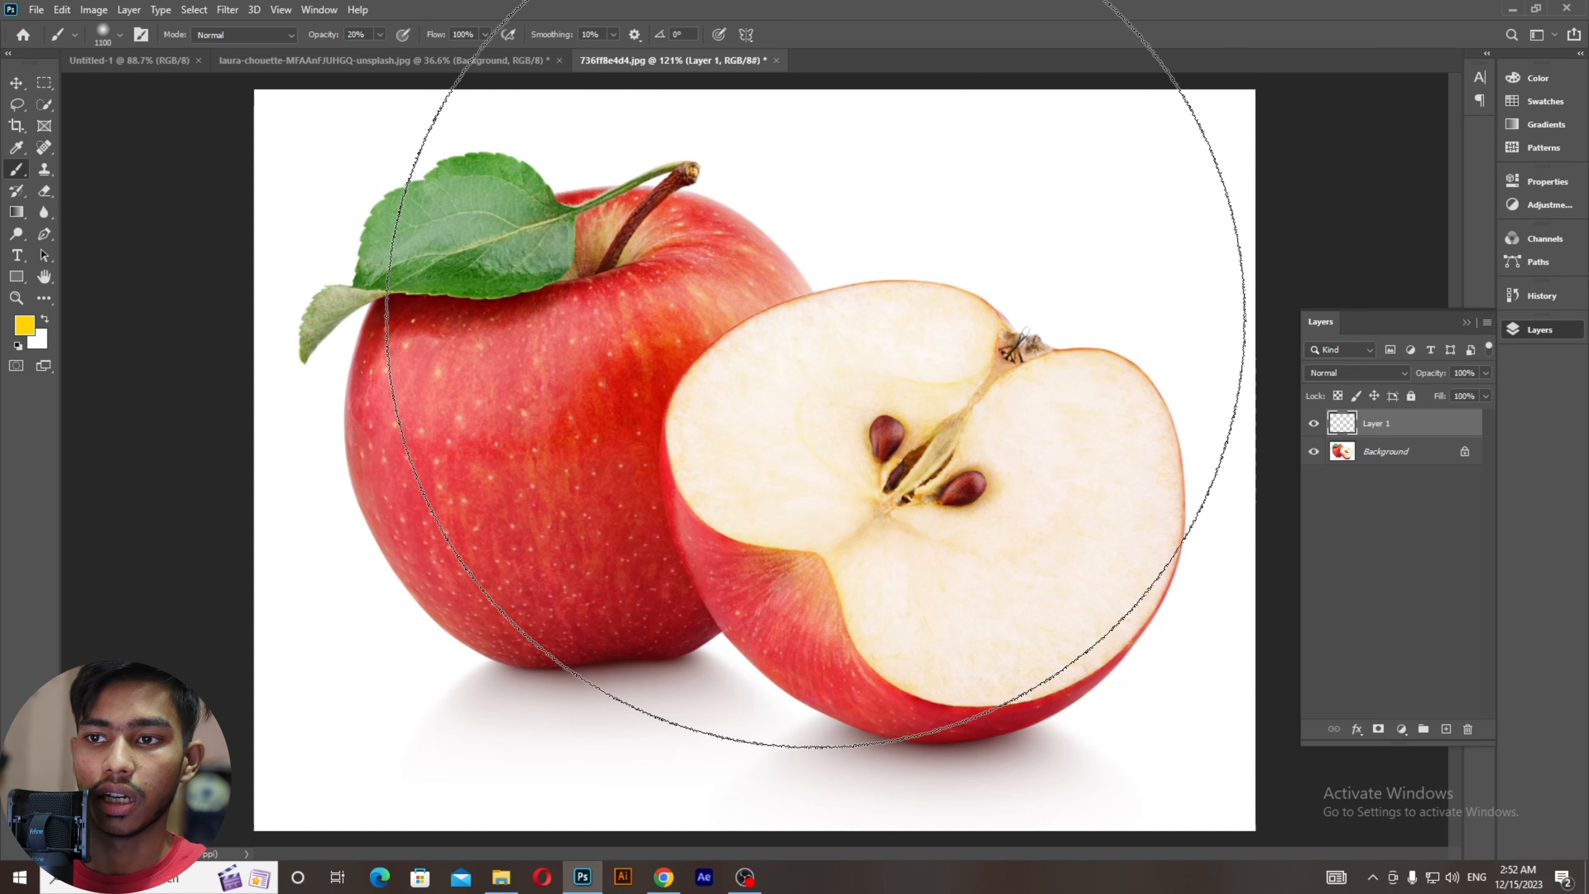
pyautogui.press('[')
pyautogui.press('[')
pyautogui.press('[')
pyautogui.press('[')
pyautogui.press('[')
pyautogui.press('[')
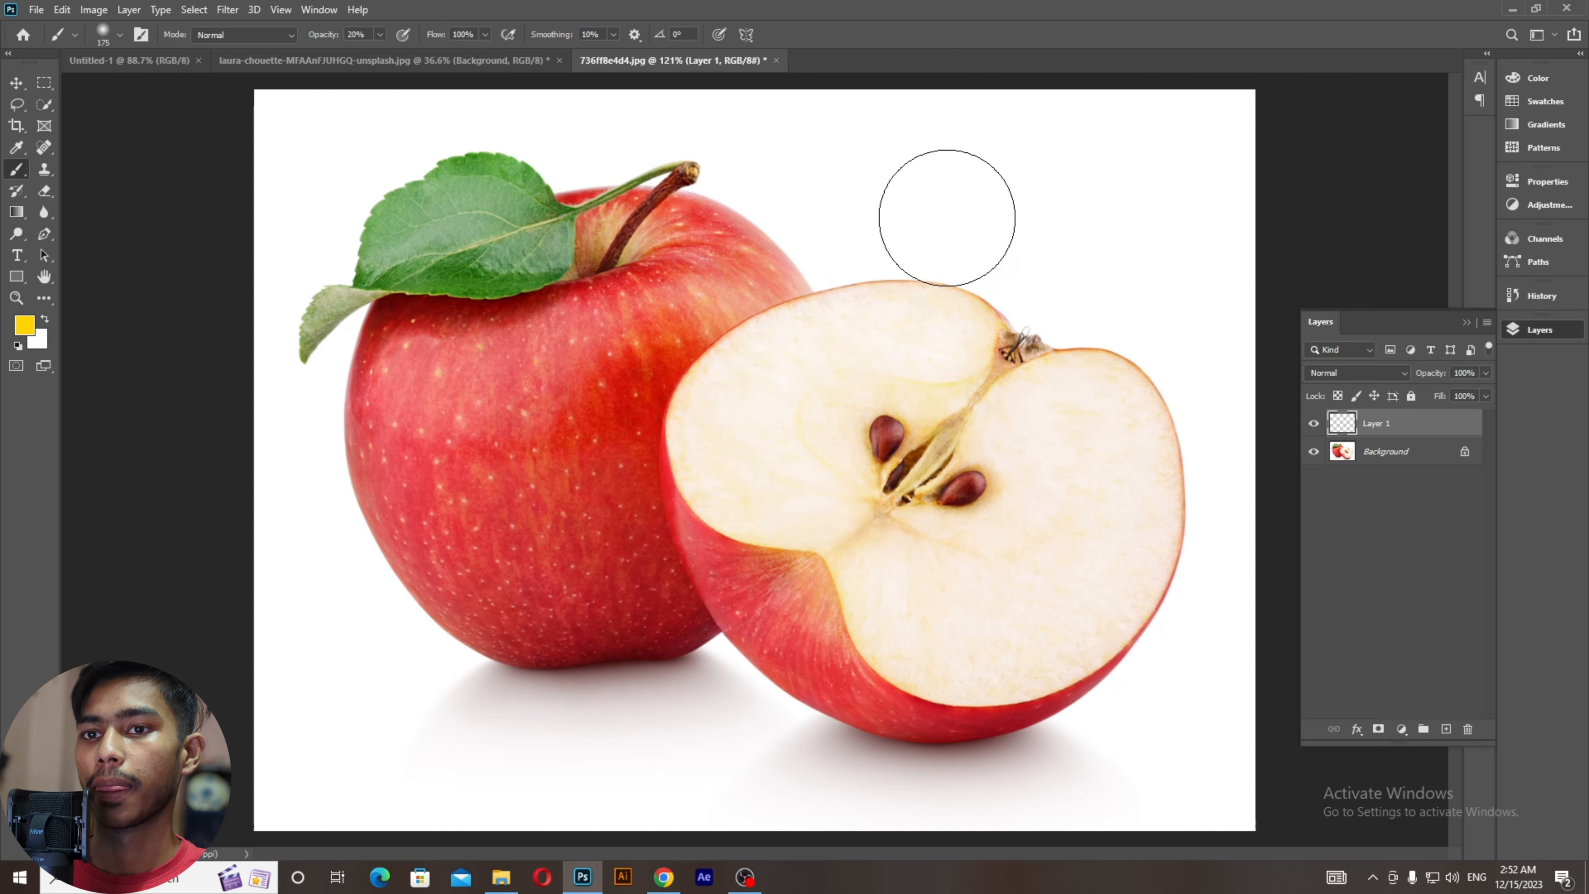
pyautogui.moveTo(971, 177); pyautogui.dragTo(1077, 245)
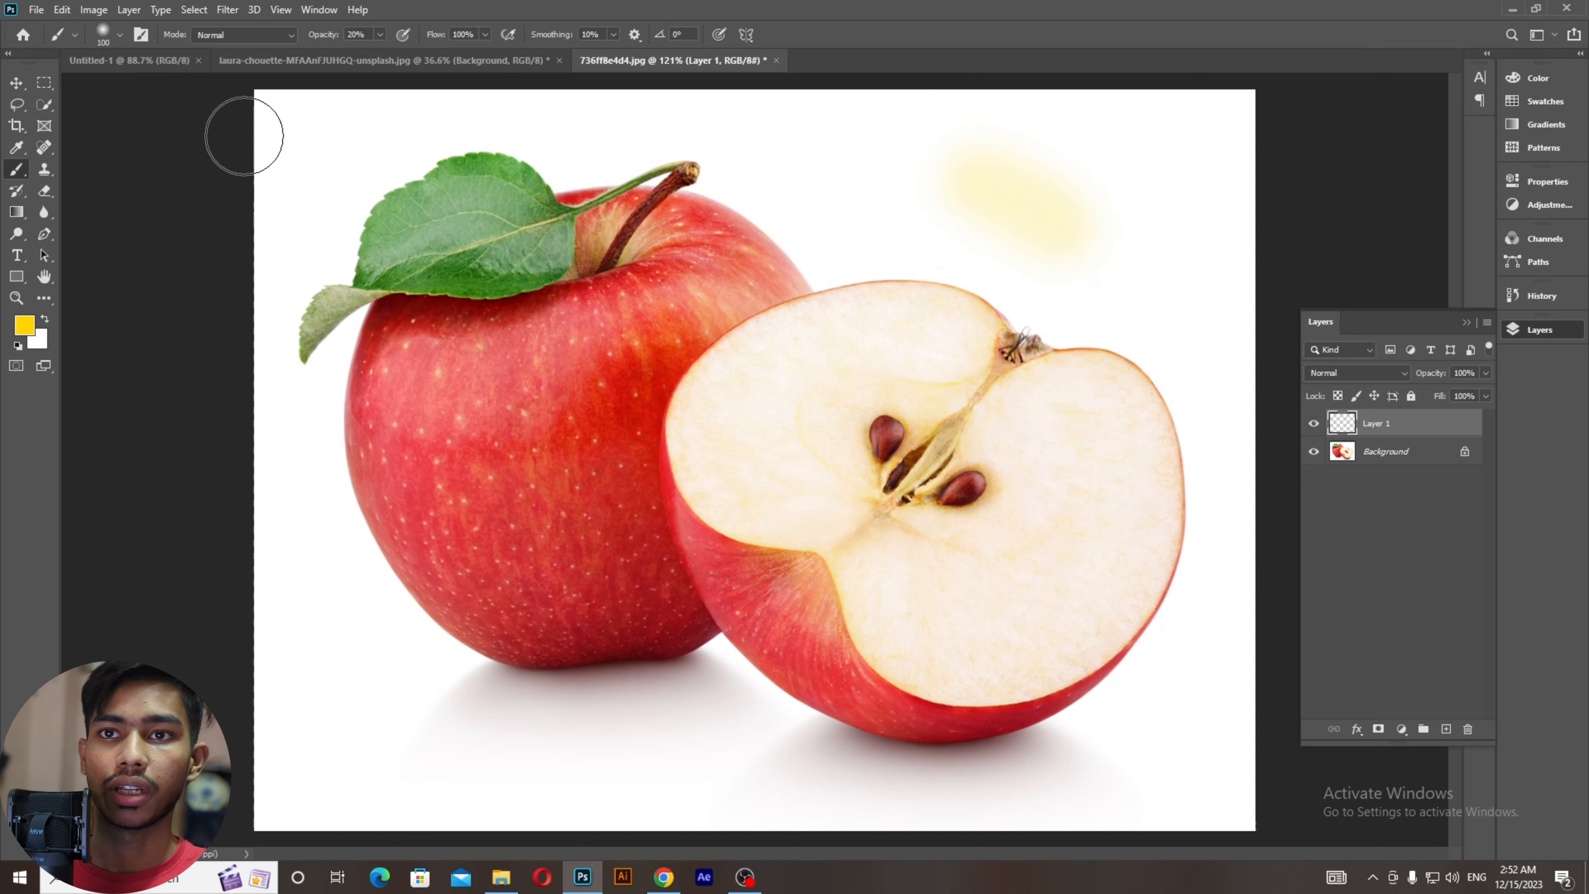
# Step: Set the brush opacity to 100%
pyautogui.click(331, 35)
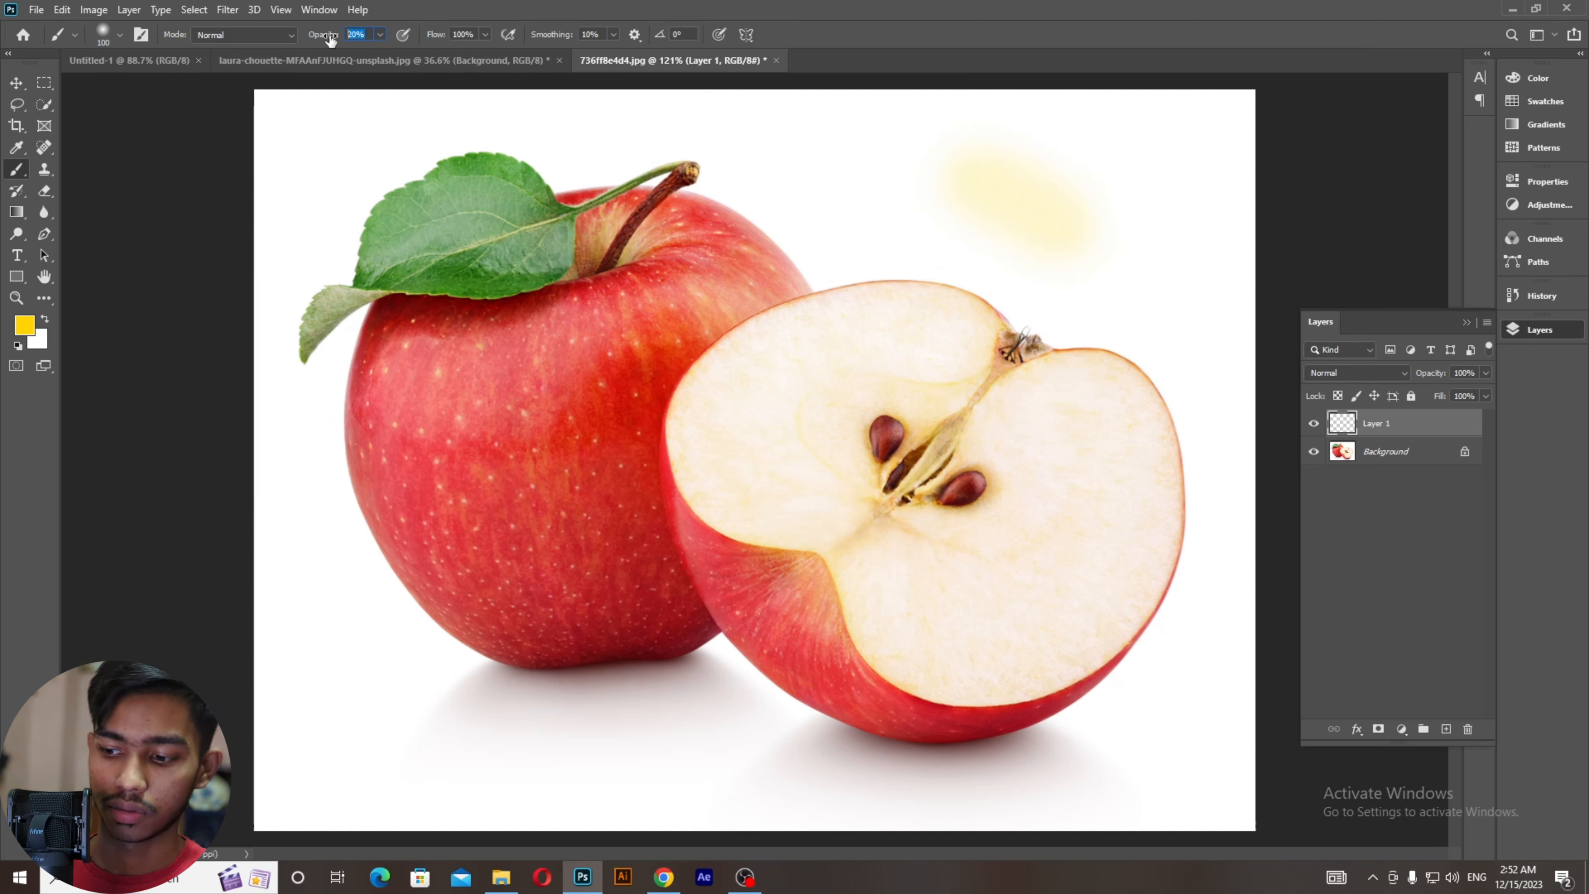
pyautogui.write('100')
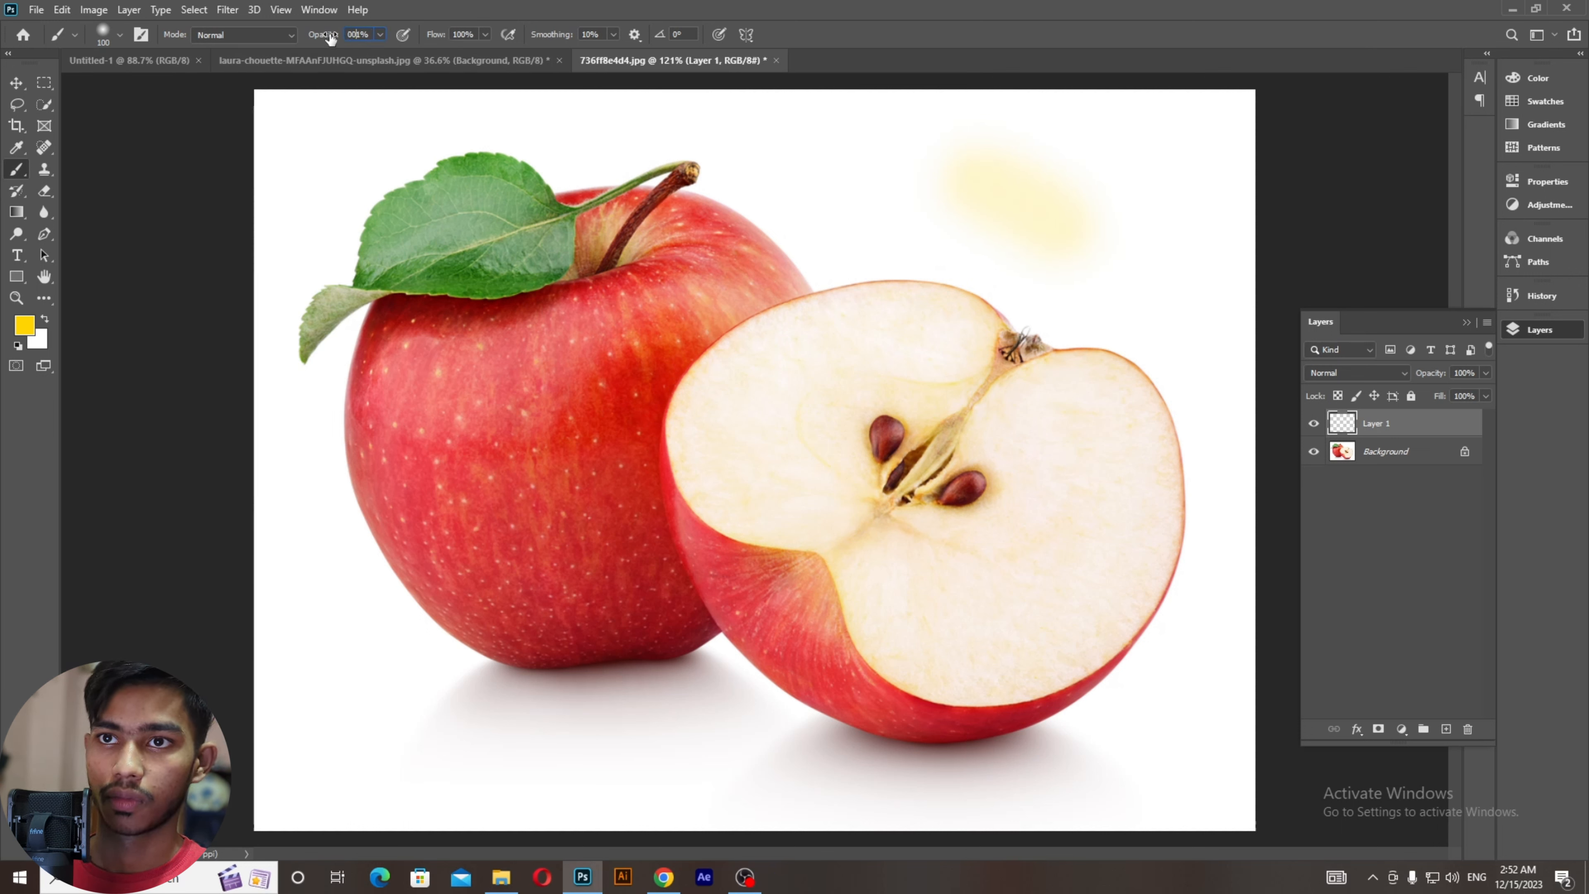
pyautogui.press('Return')
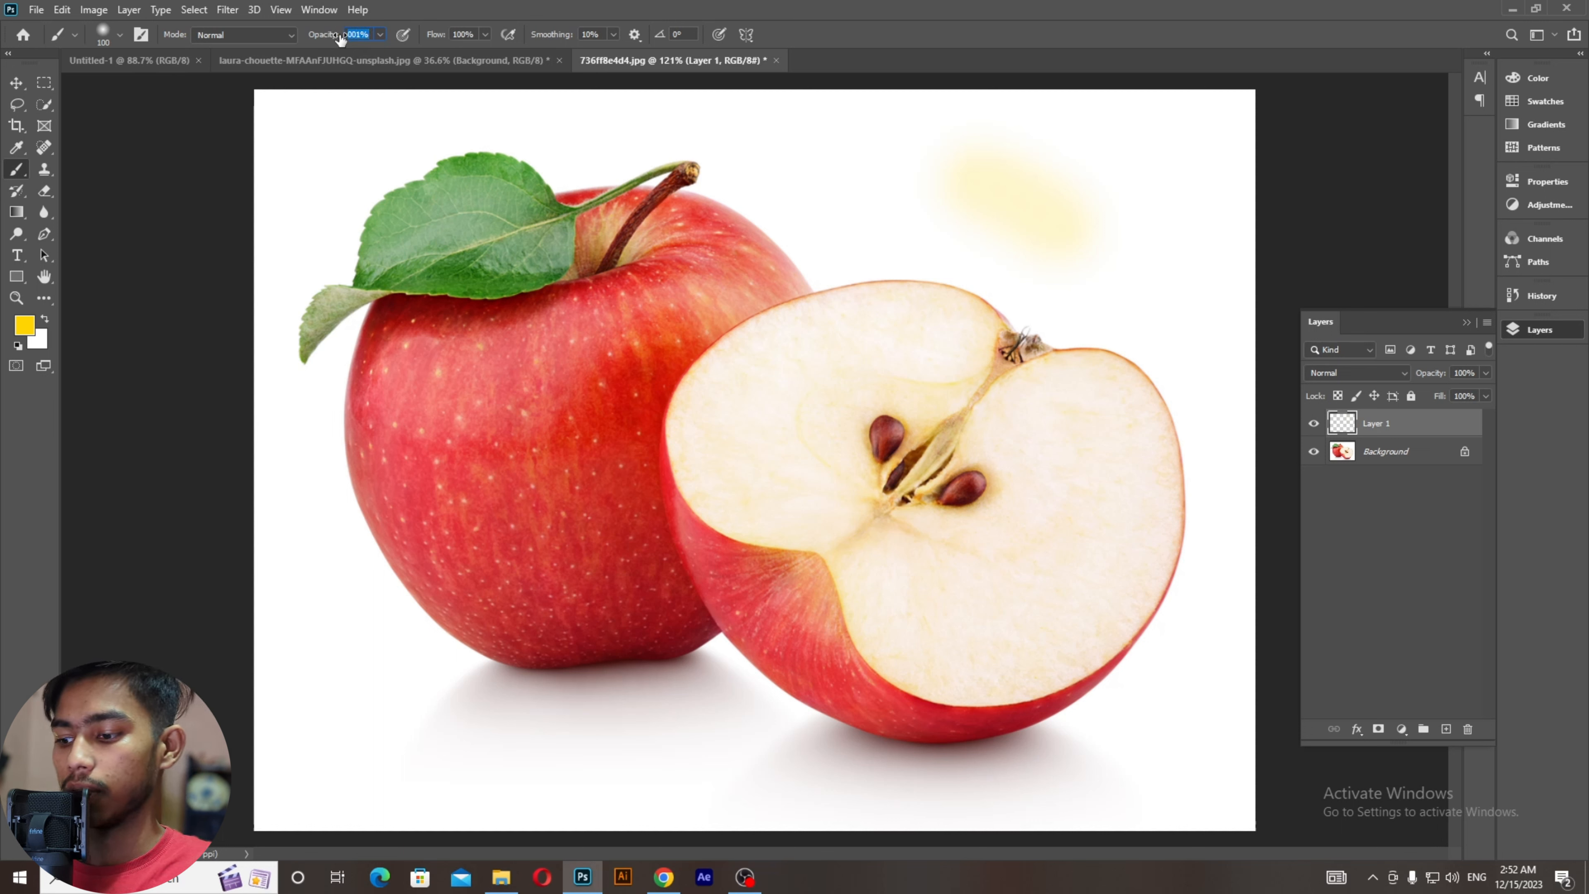
pyautogui.write('100')
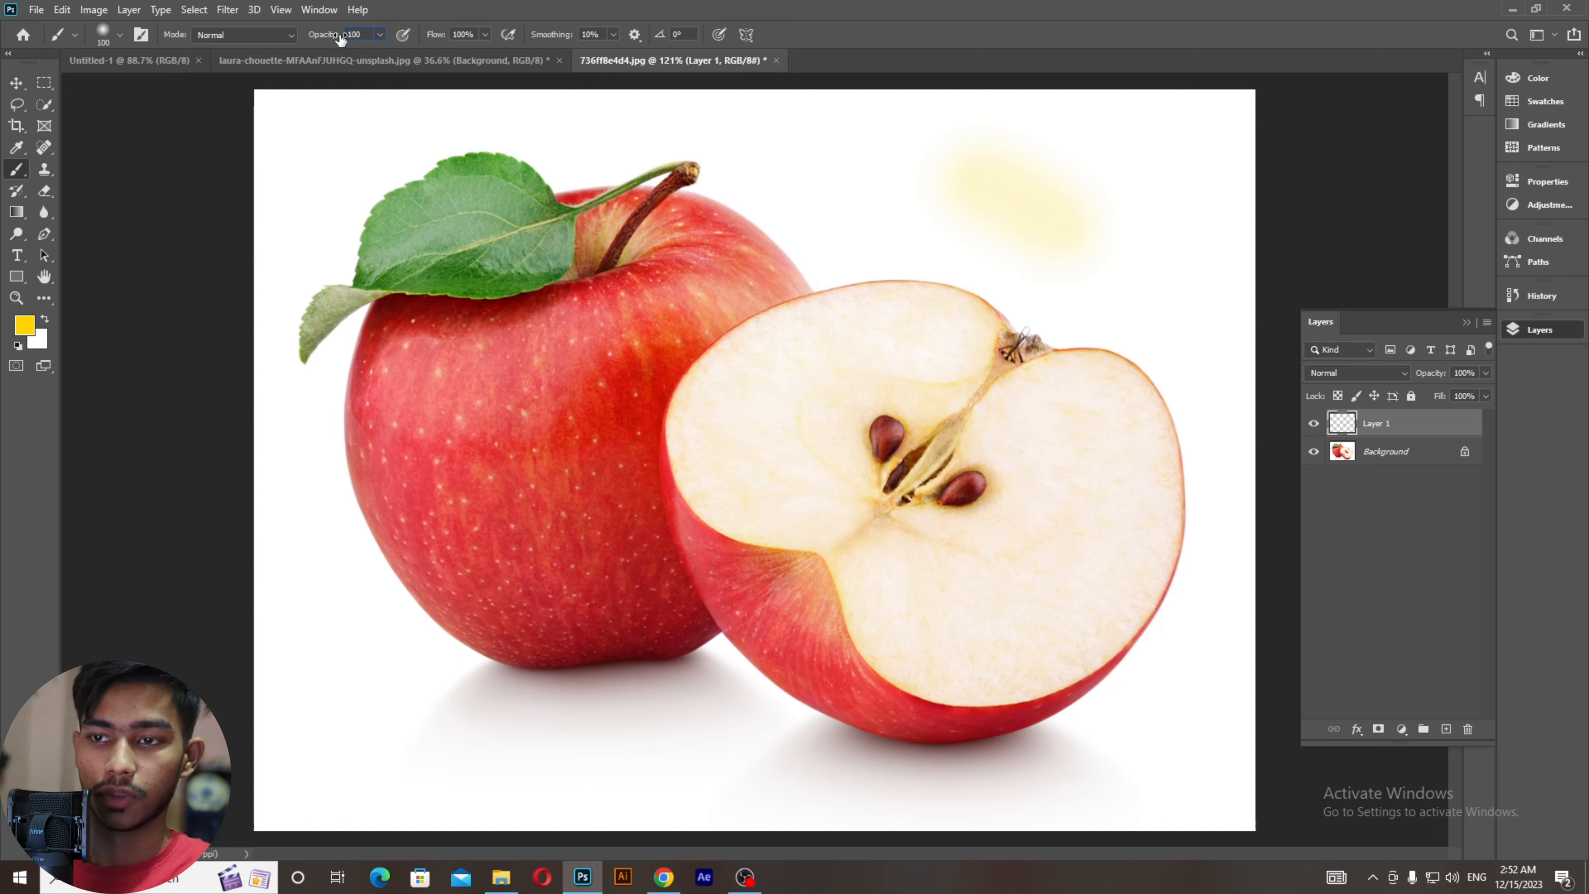
# Step: Paint trial yellow strokes above and across the apples, then undo them
pyautogui.moveTo(894, 170); pyautogui.dragTo(1063, 268)
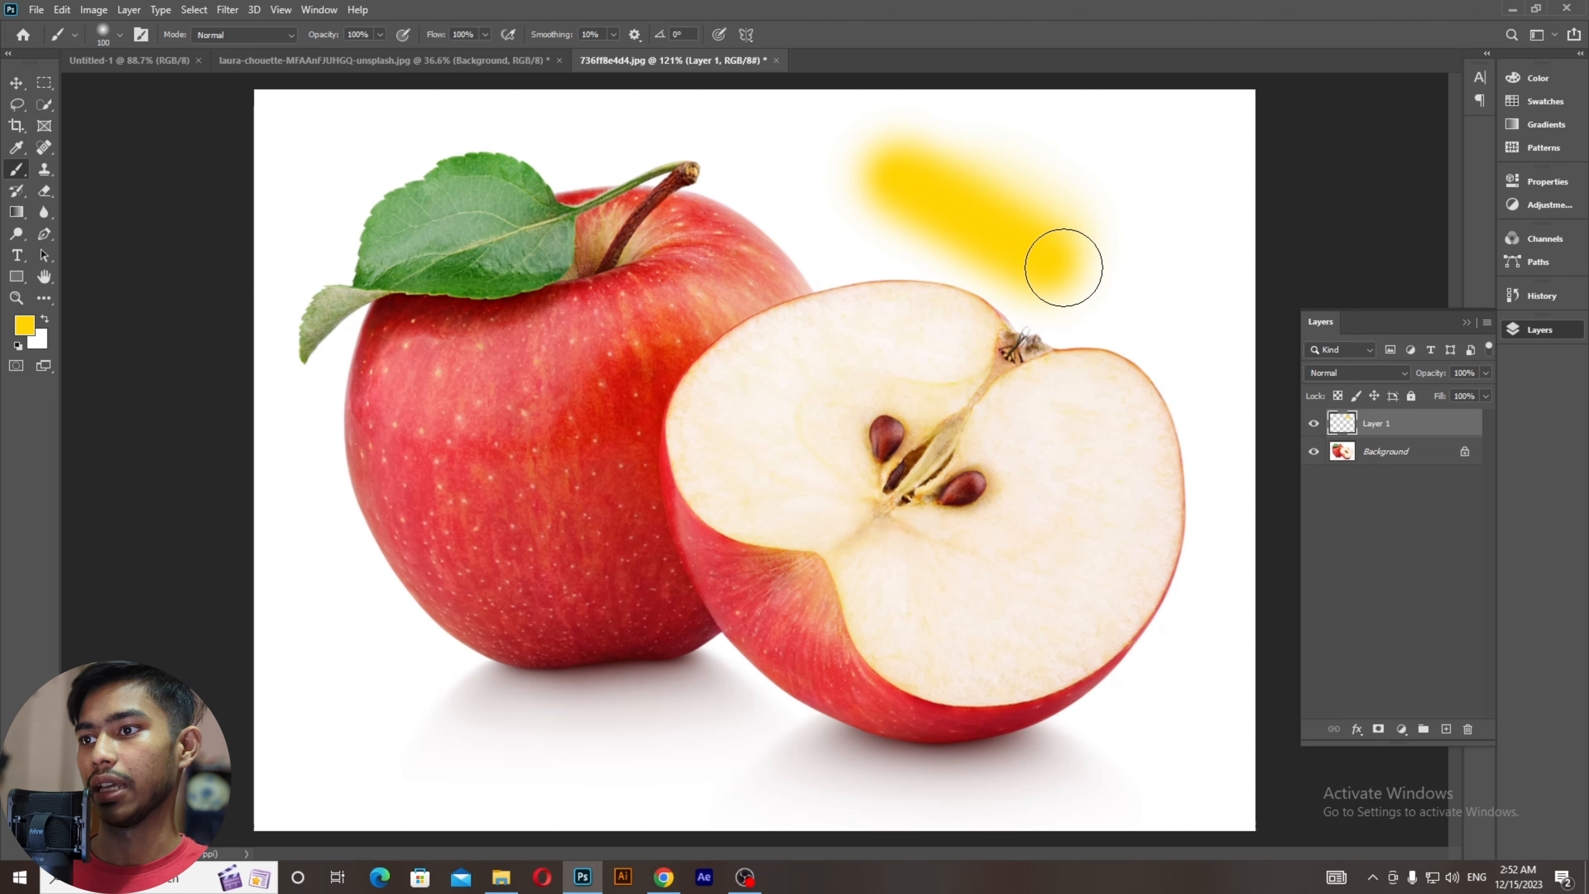
pyautogui.moveTo(808, 248)
pyautogui.mouseDown()
pyautogui.moveTo(837, 249)
pyautogui.moveTo(605, 404)
pyautogui.mouseUp()
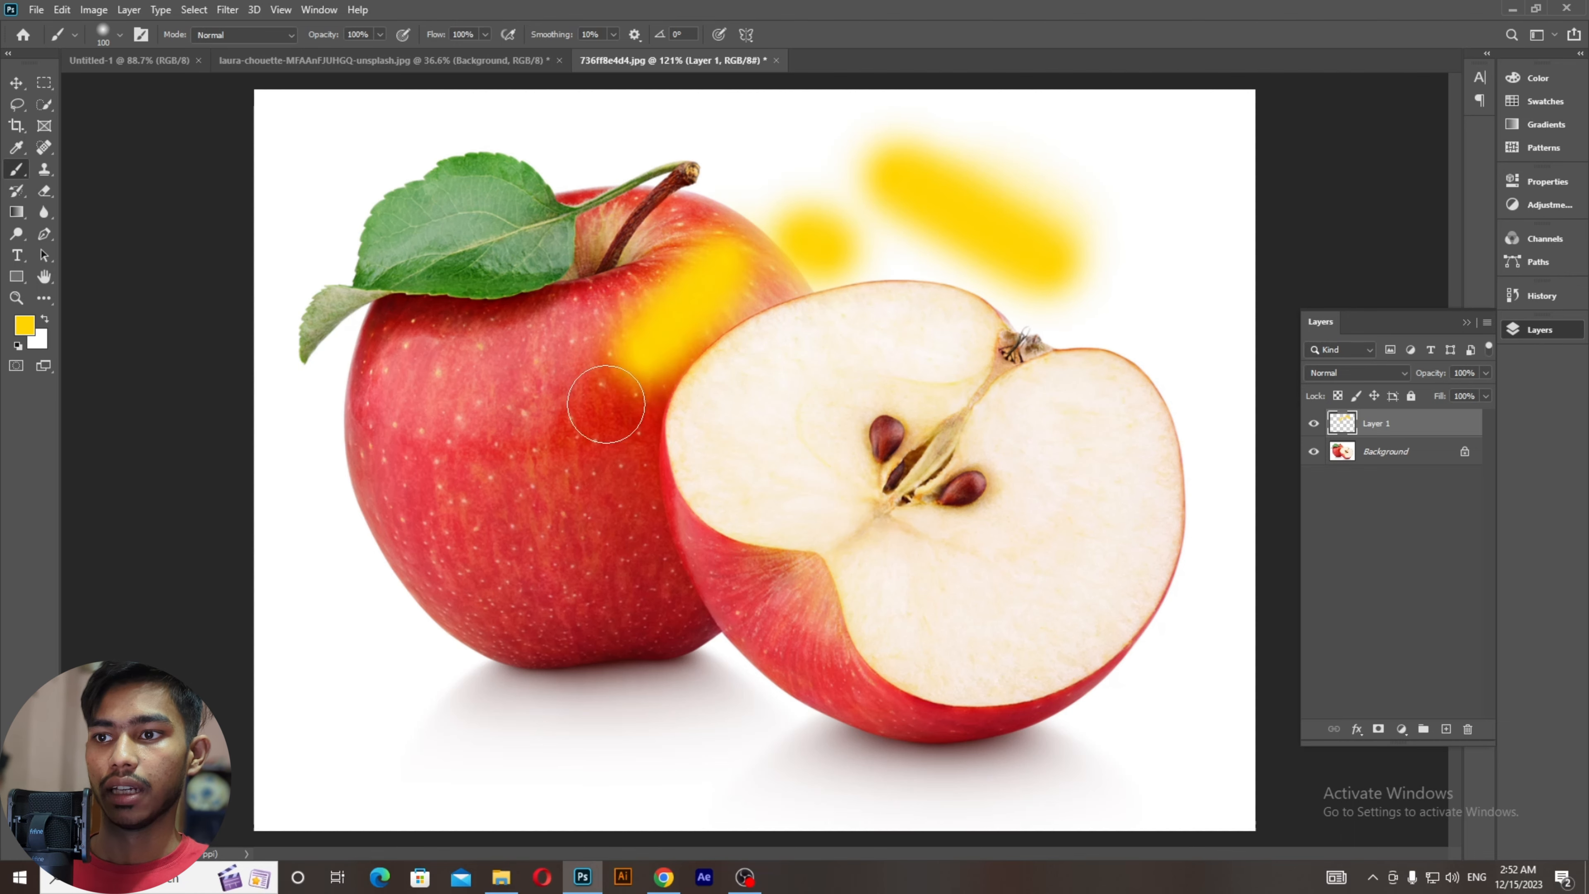
pyautogui.moveTo(988, 363); pyautogui.dragTo(720, 557)
pyautogui.scroll(-2, 732, 484)
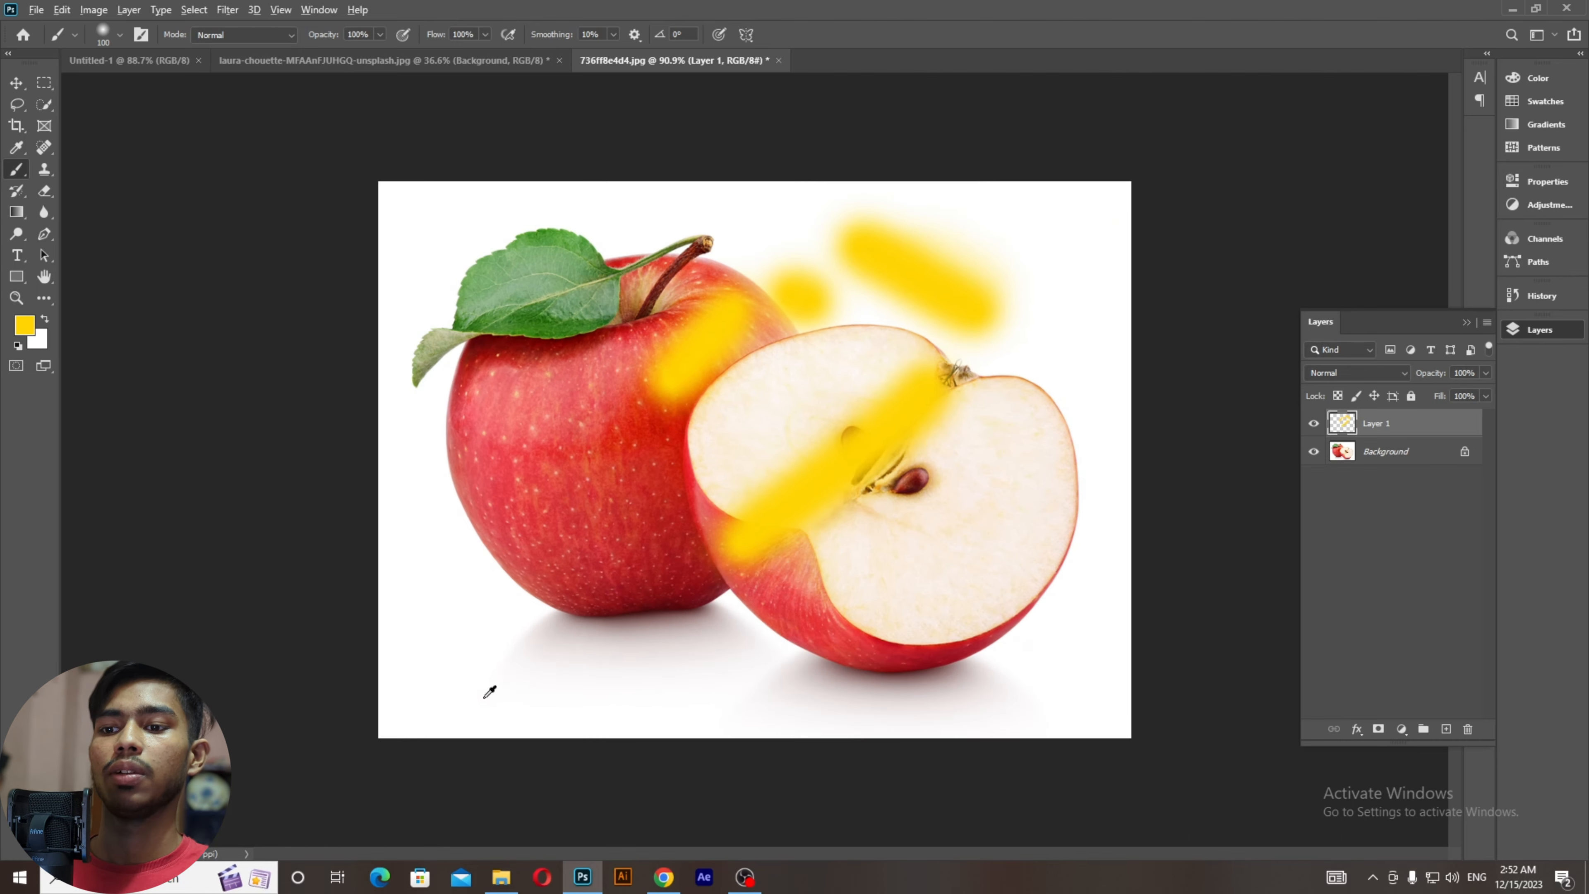
pyautogui.scroll(2, 490, 691)
pyautogui.moveTo(354, 557); pyautogui.dragTo(460, 720)
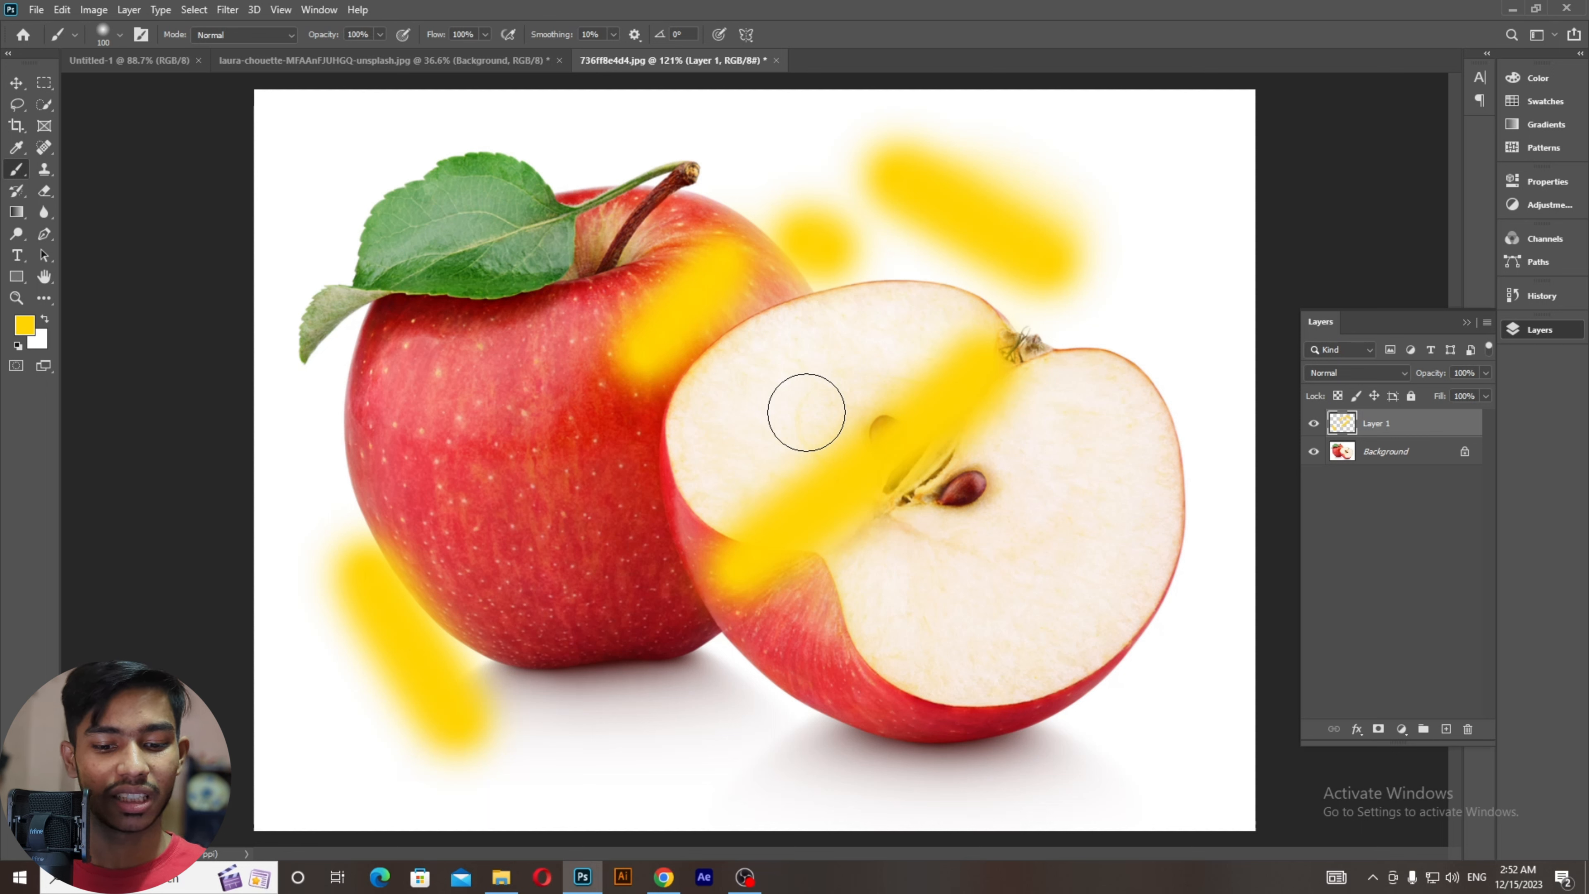
pyautogui.hotkey('ctrl', 'z')
pyautogui.hotkey('ctrl', 'z')
pyautogui.hotkey('ctrl', 'z')
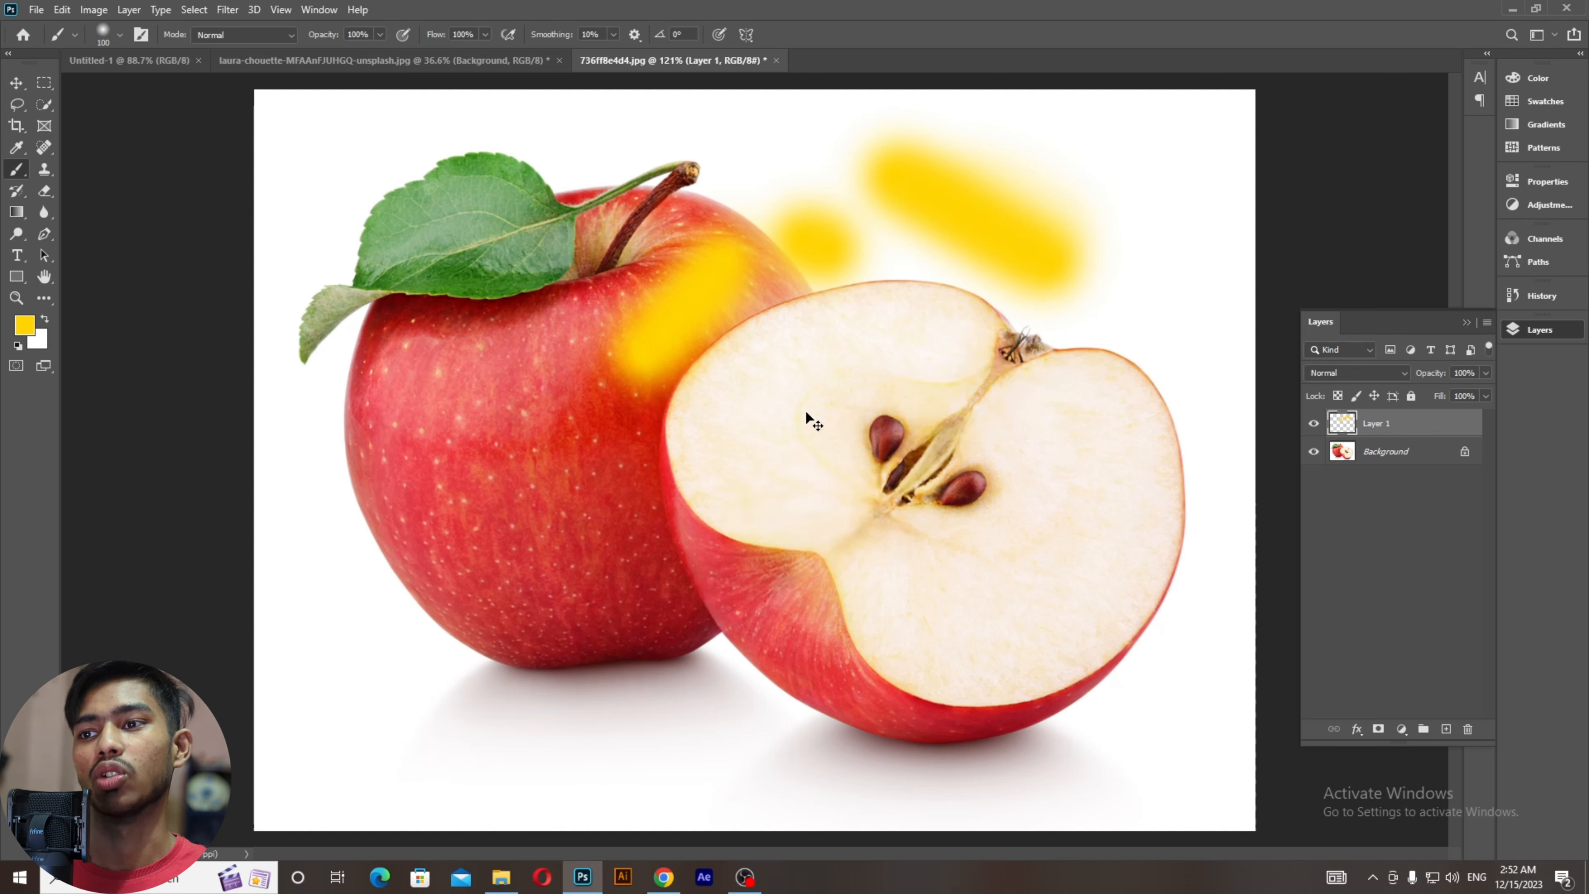
pyautogui.hotkey('ctrl', 'z')
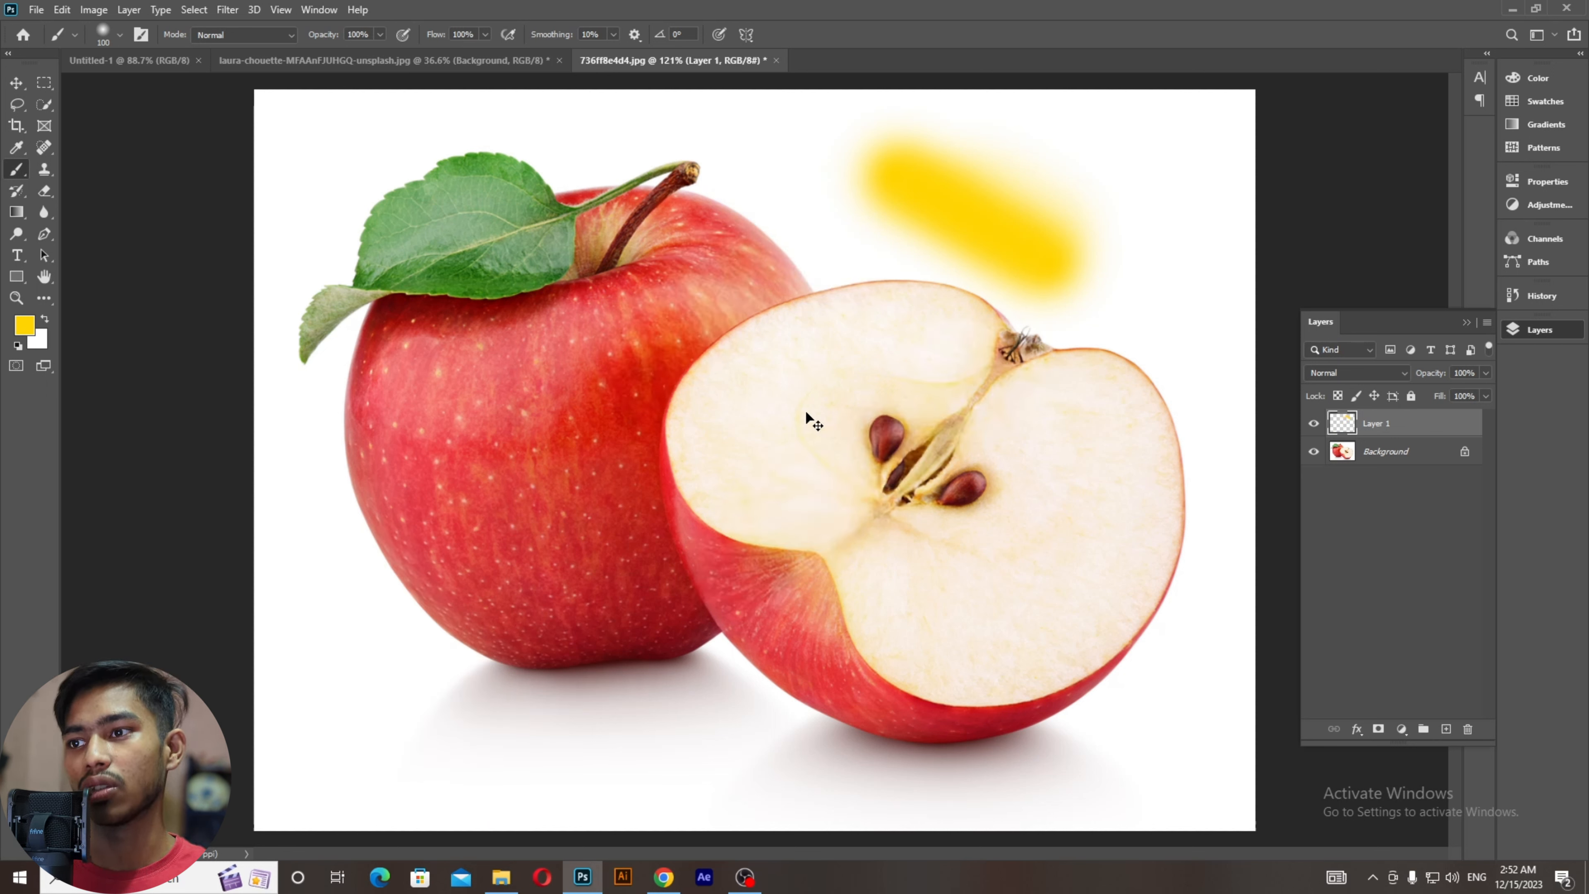
pyautogui.hotkey('ctrl', 'z')
pyautogui.hotkey('ctrl', 'z')
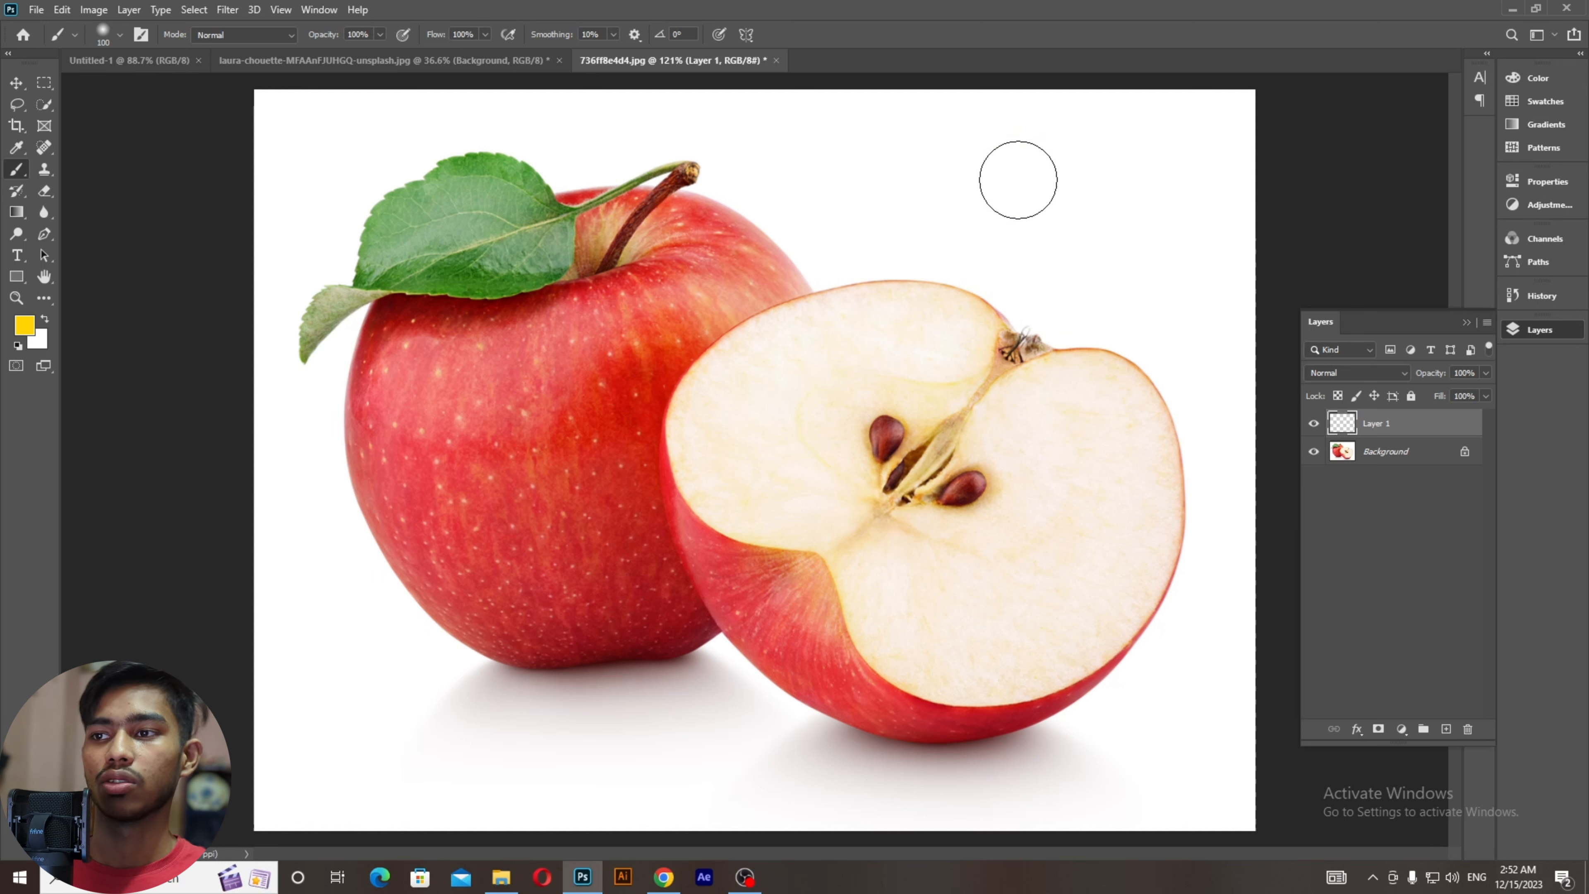
# Step: Dab soft yellow spots around both apples, then undo all the dabs
pyautogui.click(958, 176)
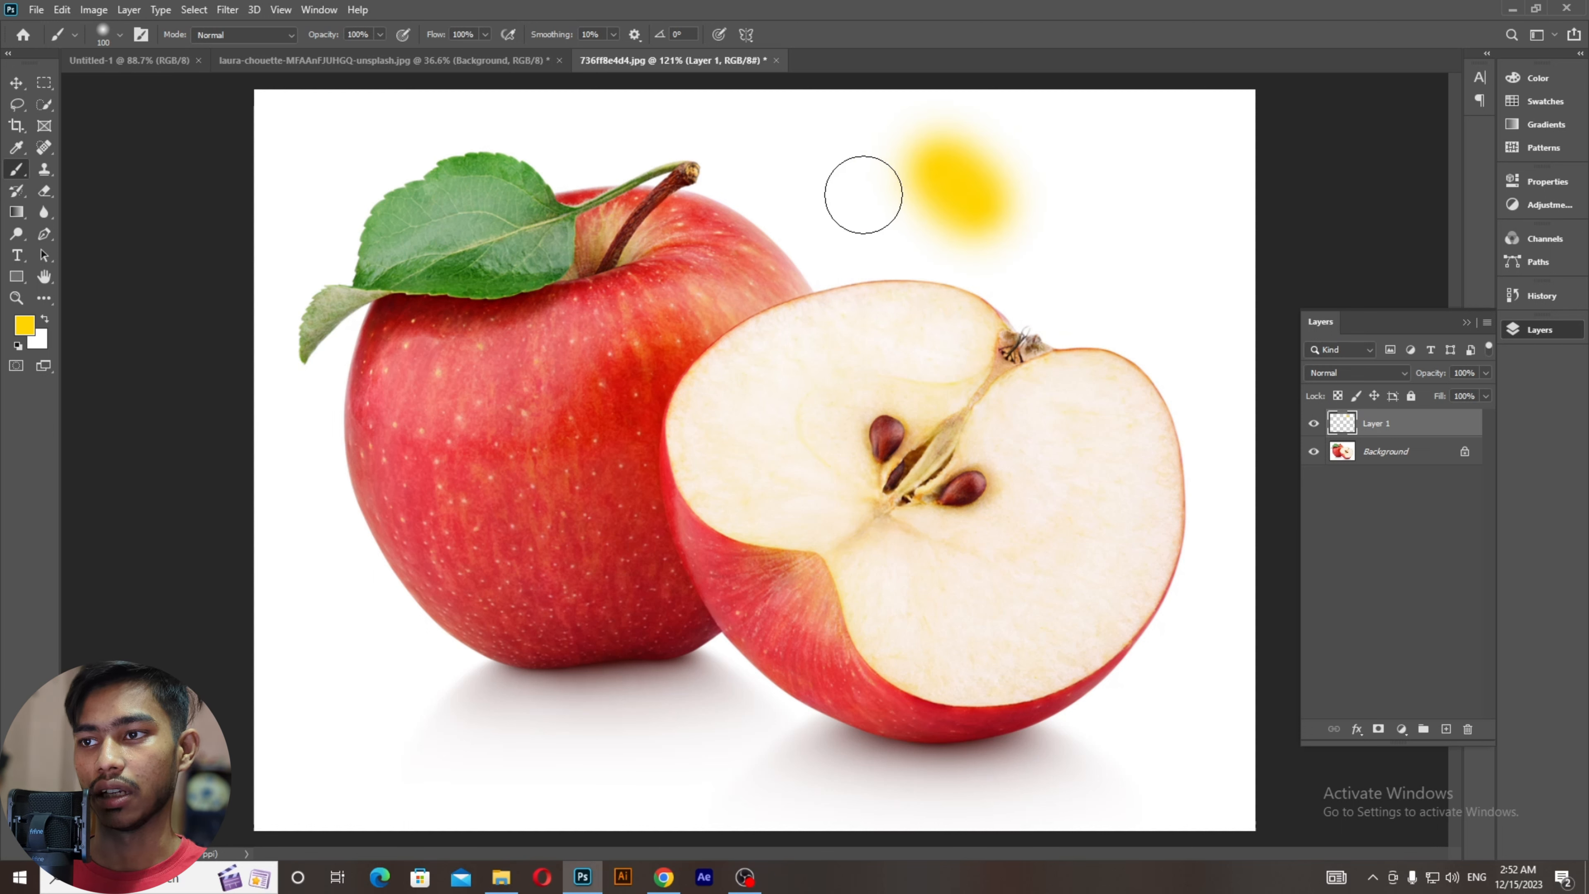
pyautogui.click(838, 206)
pyautogui.moveTo(1081, 219); pyautogui.dragTo(1111, 298)
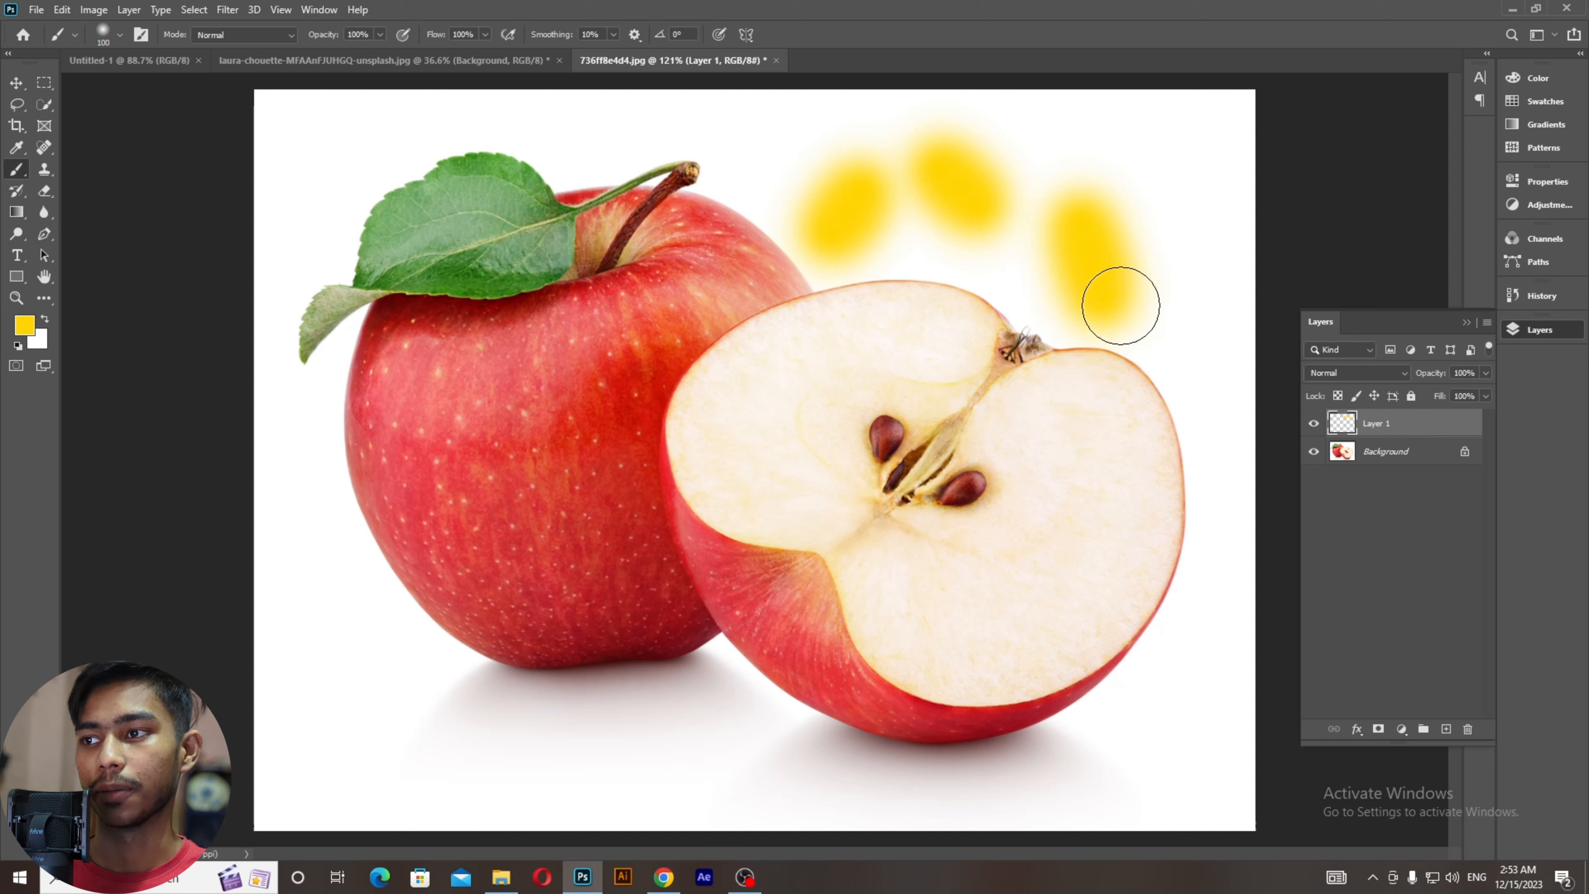
pyautogui.moveTo(800, 376); pyautogui.dragTo(805, 432)
pyautogui.moveTo(925, 389); pyautogui.dragTo(962, 499)
pyautogui.moveTo(1070, 470); pyautogui.dragTo(1079, 533)
pyautogui.moveTo(1134, 602); pyautogui.dragTo(1120, 633)
pyautogui.moveTo(677, 555); pyautogui.dragTo(663, 625)
pyautogui.moveTo(518, 565); pyautogui.dragTo(480, 586)
pyautogui.moveTo(408, 493); pyautogui.dragTo(398, 510)
pyautogui.moveTo(411, 395); pyautogui.dragTo(393, 449)
pyautogui.hotkey('ctrl', 'z')
pyautogui.hotkey('ctrl', 'z')
pyautogui.hotkey('ctrl', 'z')
pyautogui.hotkey('ctrl', 'z')
pyautogui.hotkey('ctrl', 'z')
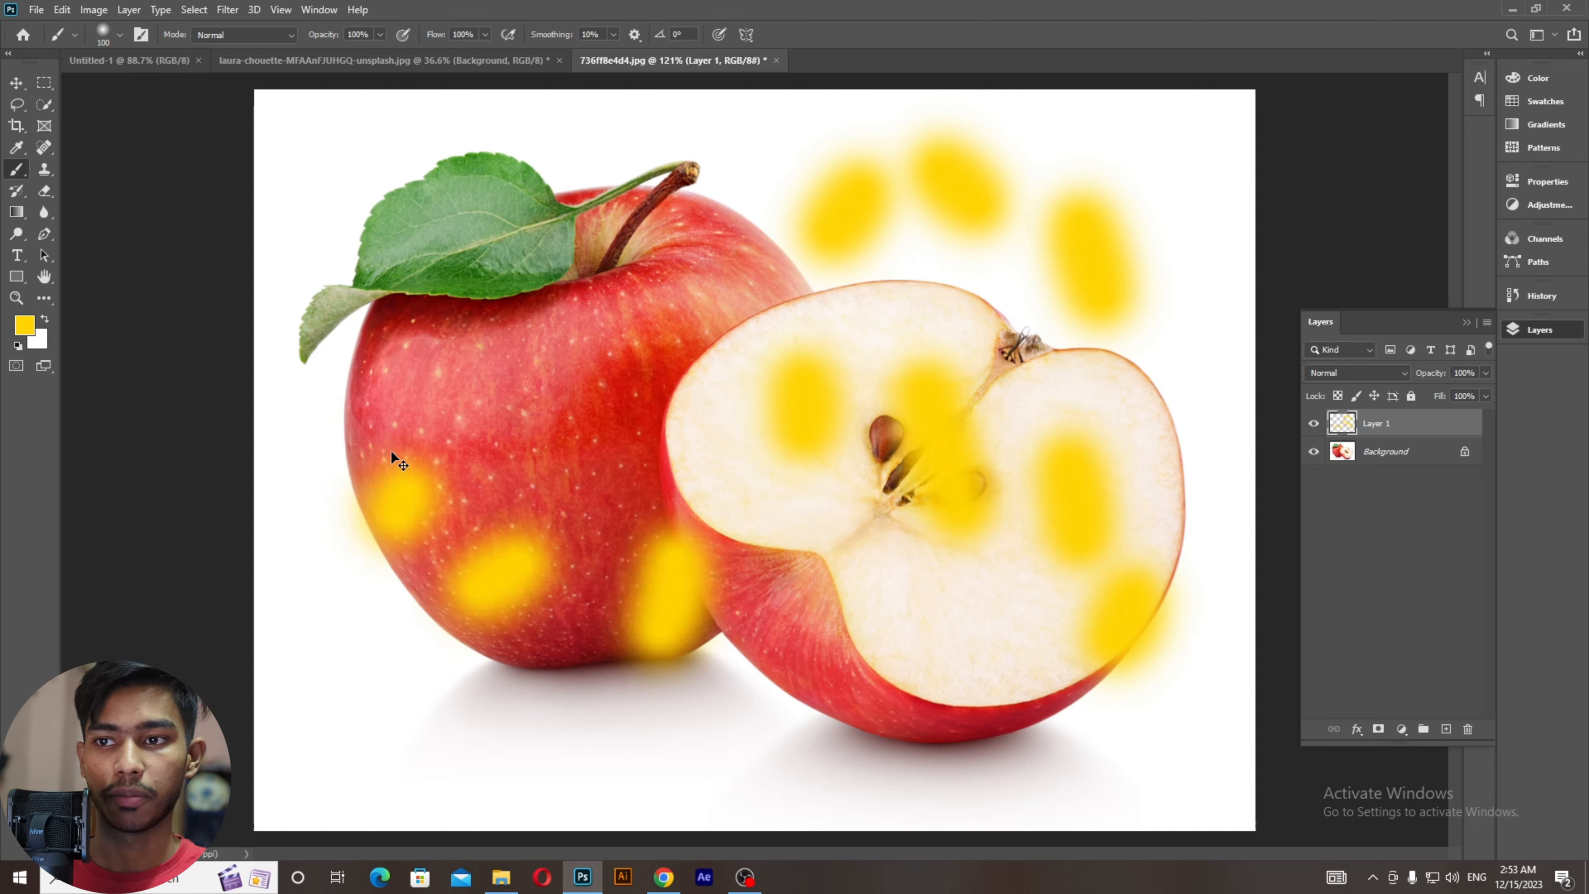
pyautogui.hotkey('ctrl', 'z')
pyautogui.hotkey('ctrl', 'z')
pyautogui.hotkey('ctrl', 'z')
pyautogui.hotkey('ctrl', 'z')
pyautogui.hotkey('ctrl', 'z')
pyautogui.hotkey('ctrl', 'z')
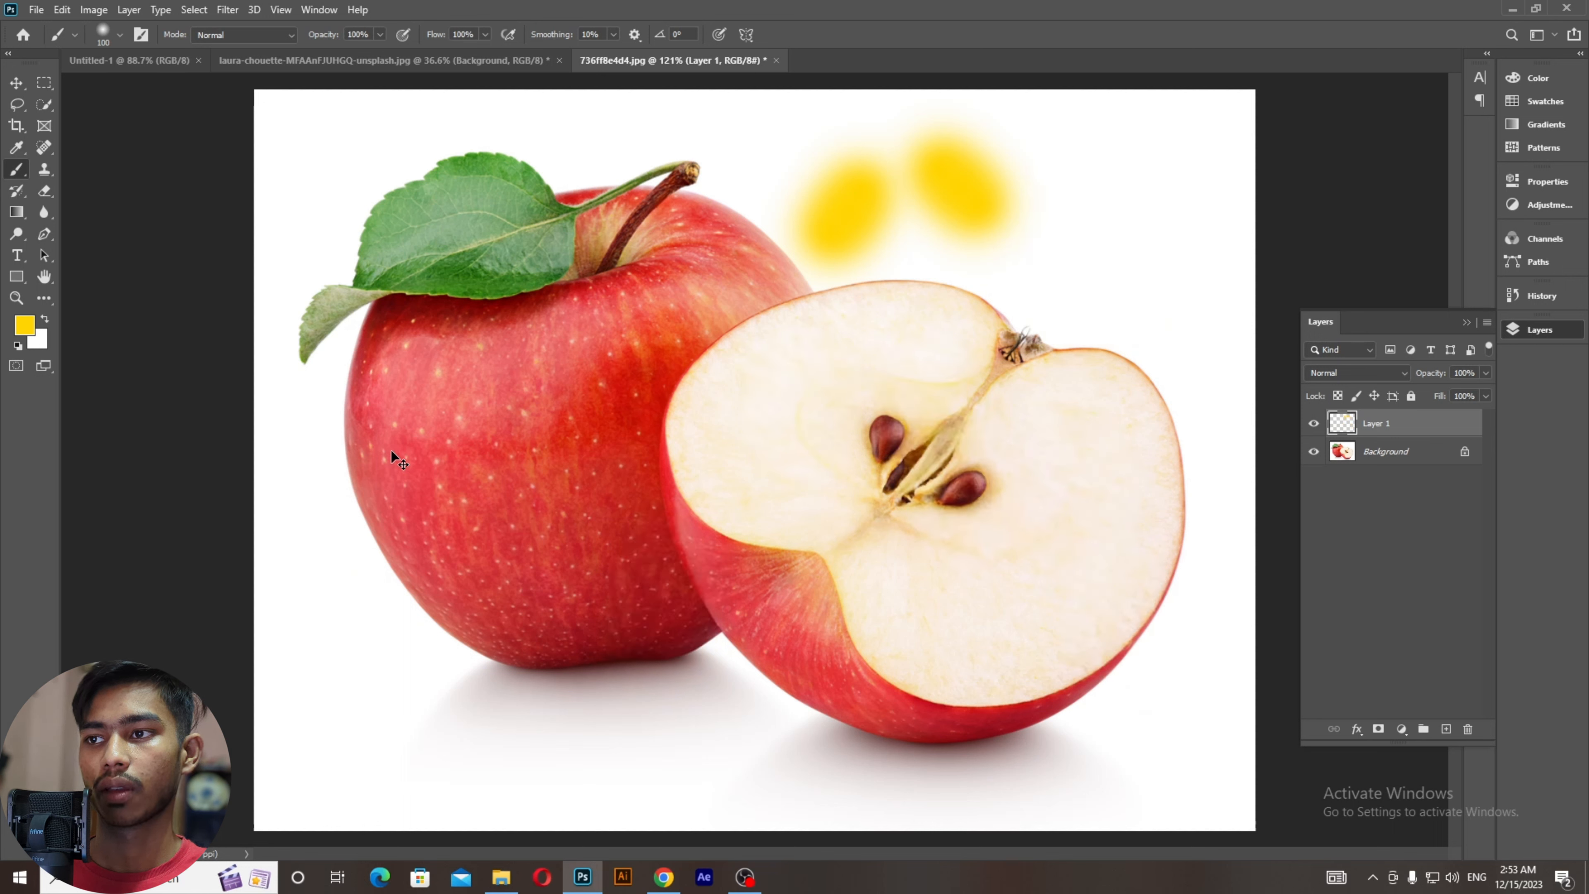
pyautogui.hotkey('ctrl', 'z')
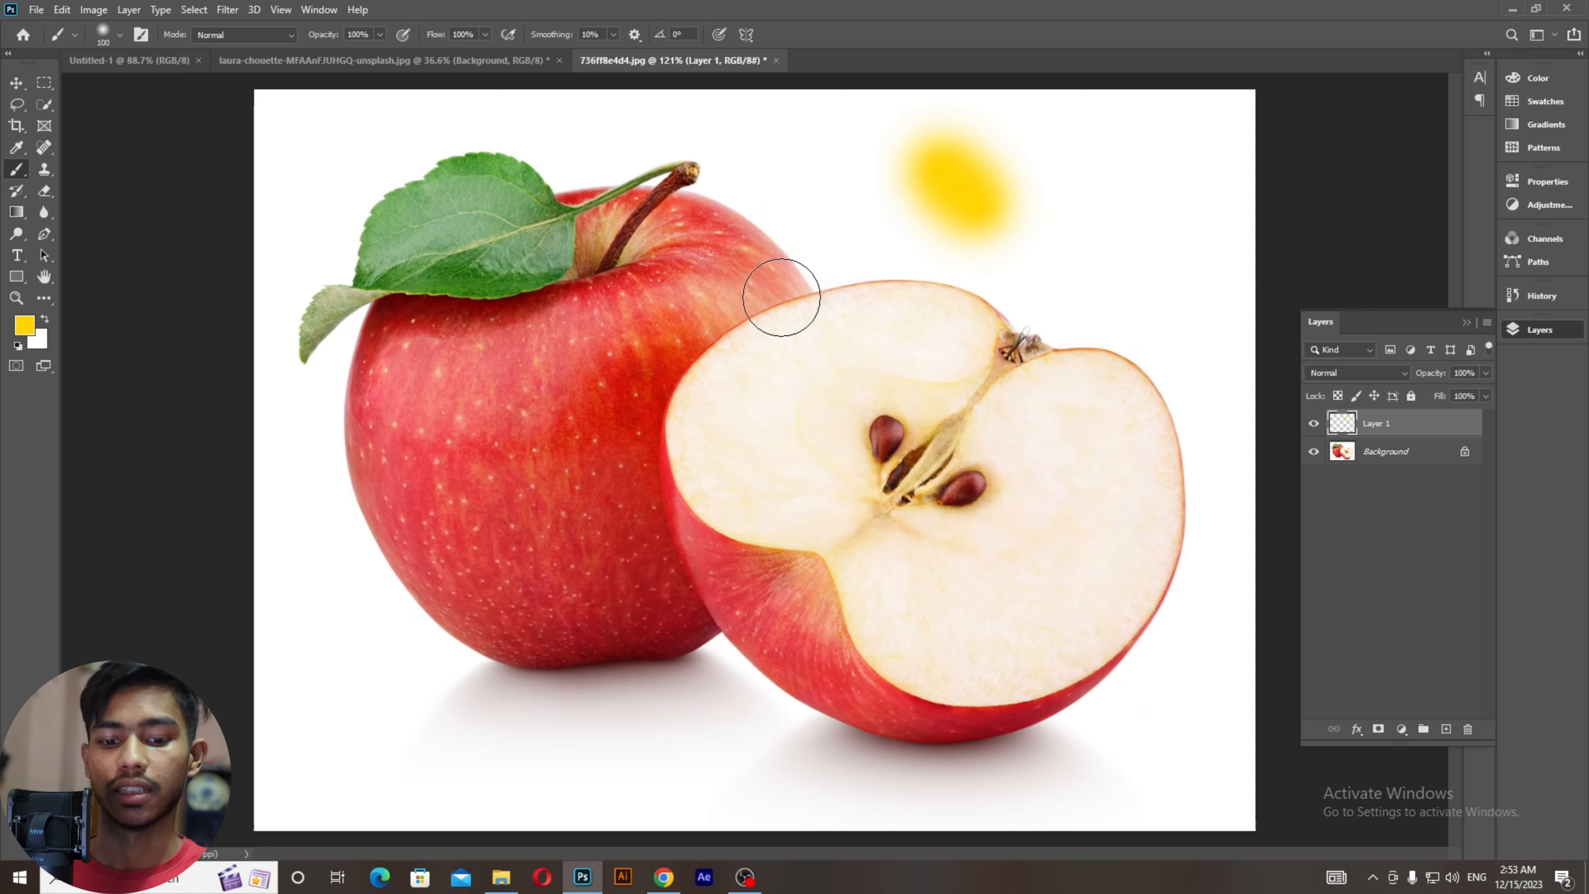
pyautogui.hotkey('ctrl', 'z')
# Step: Paint two parallel yellow strokes above the cut apple and one across its flesh
pyautogui.moveTo(964, 128); pyautogui.dragTo(888, 251)
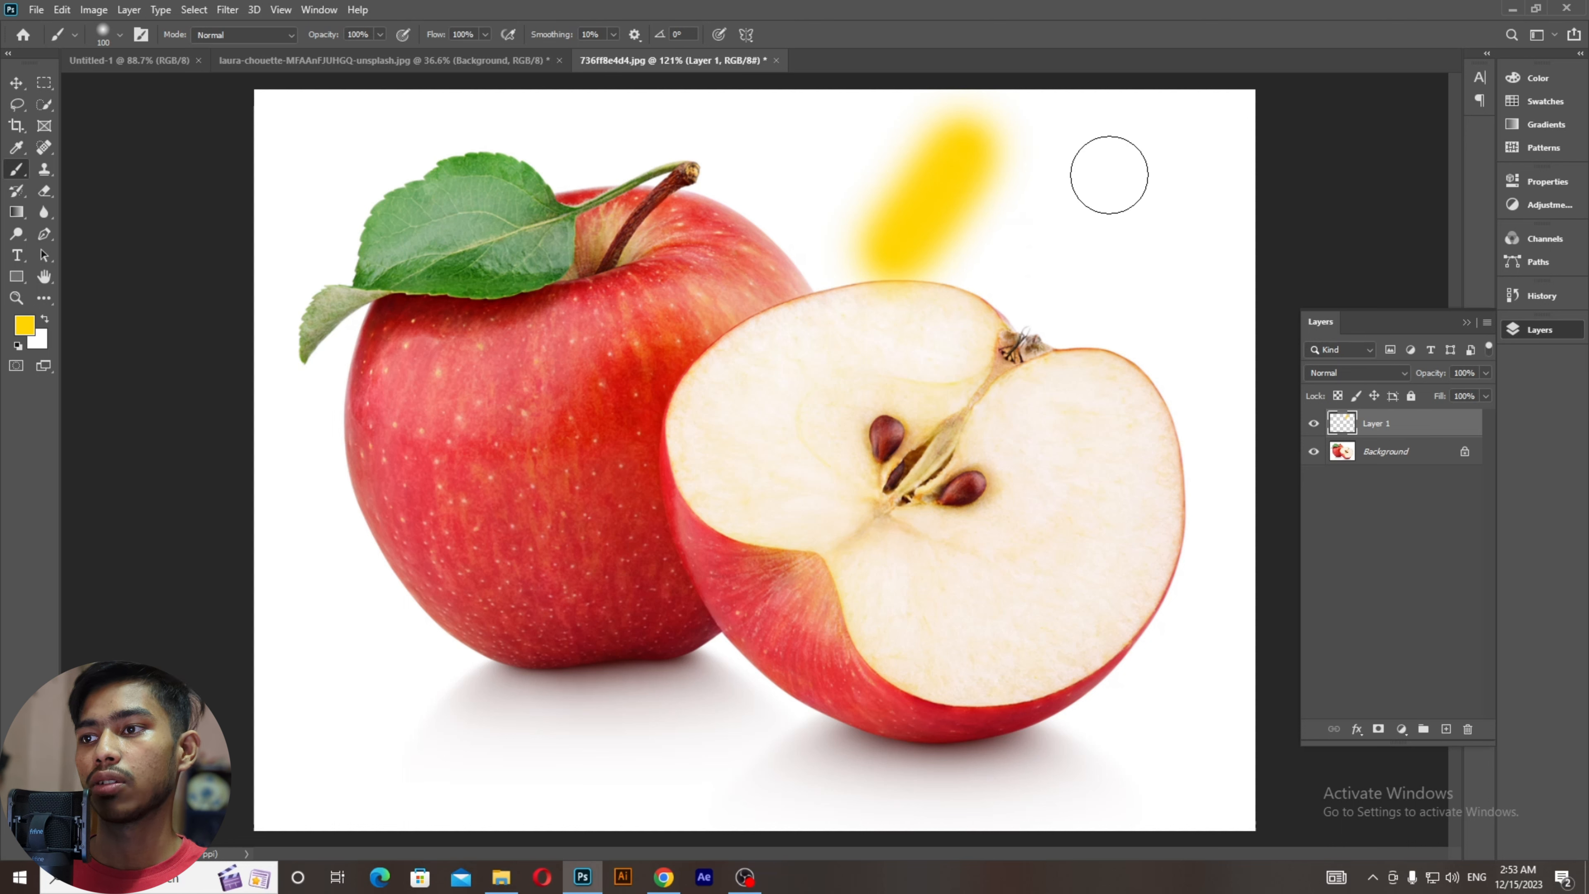
pyautogui.moveTo(1111, 147); pyautogui.dragTo(1054, 310)
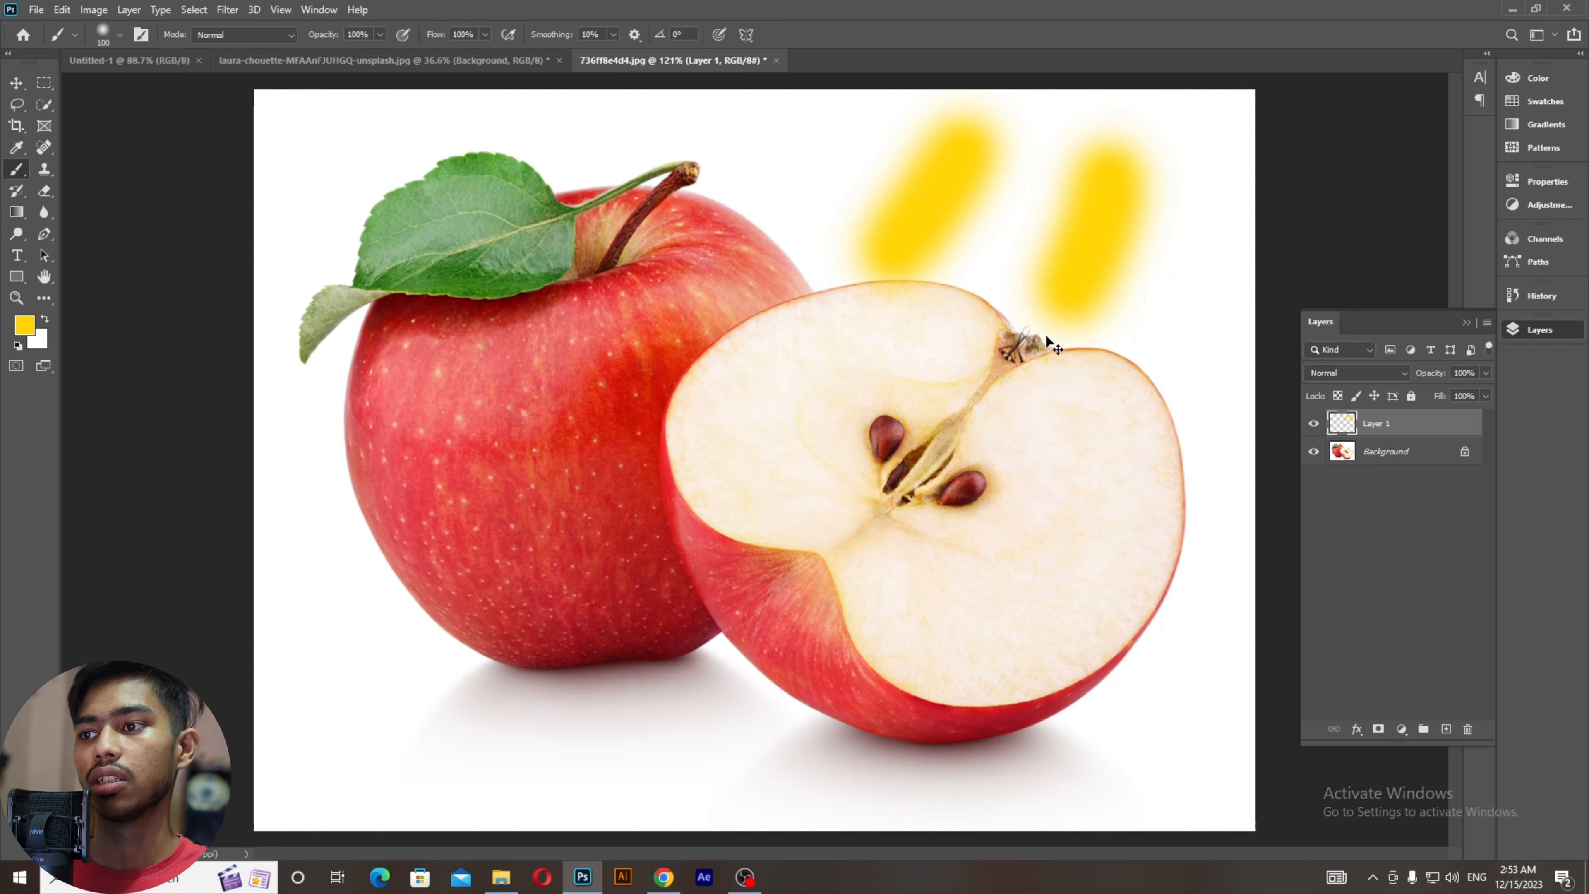
pyautogui.moveTo(983, 277); pyautogui.dragTo(819, 539)
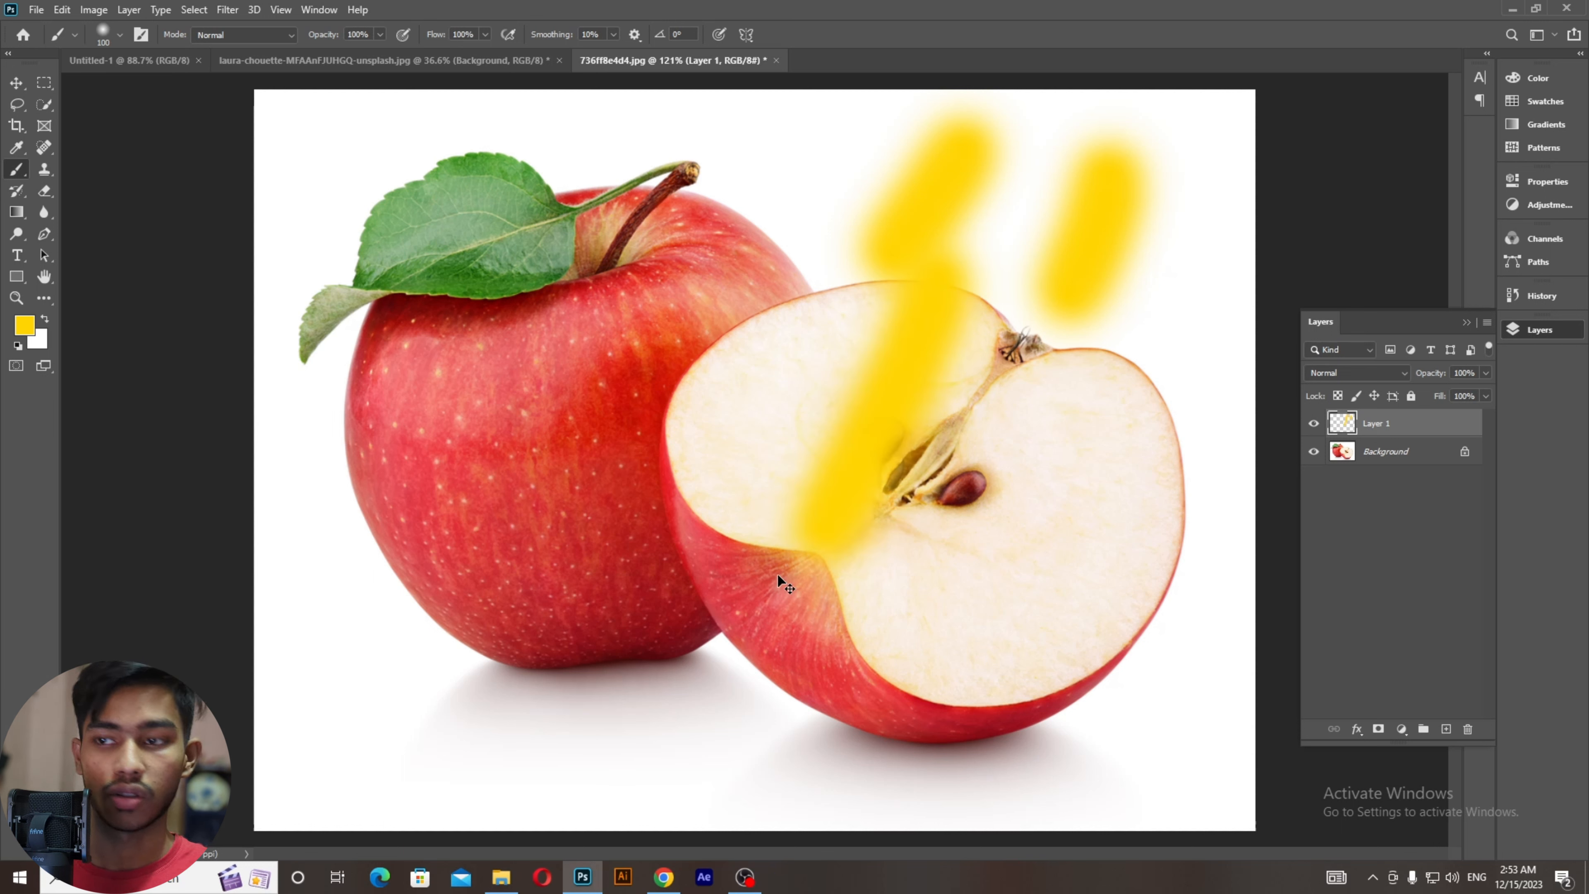
pyautogui.hotkey('ctrl', 'z')
pyautogui.hotkey('ctrl', 'shift', 'z')
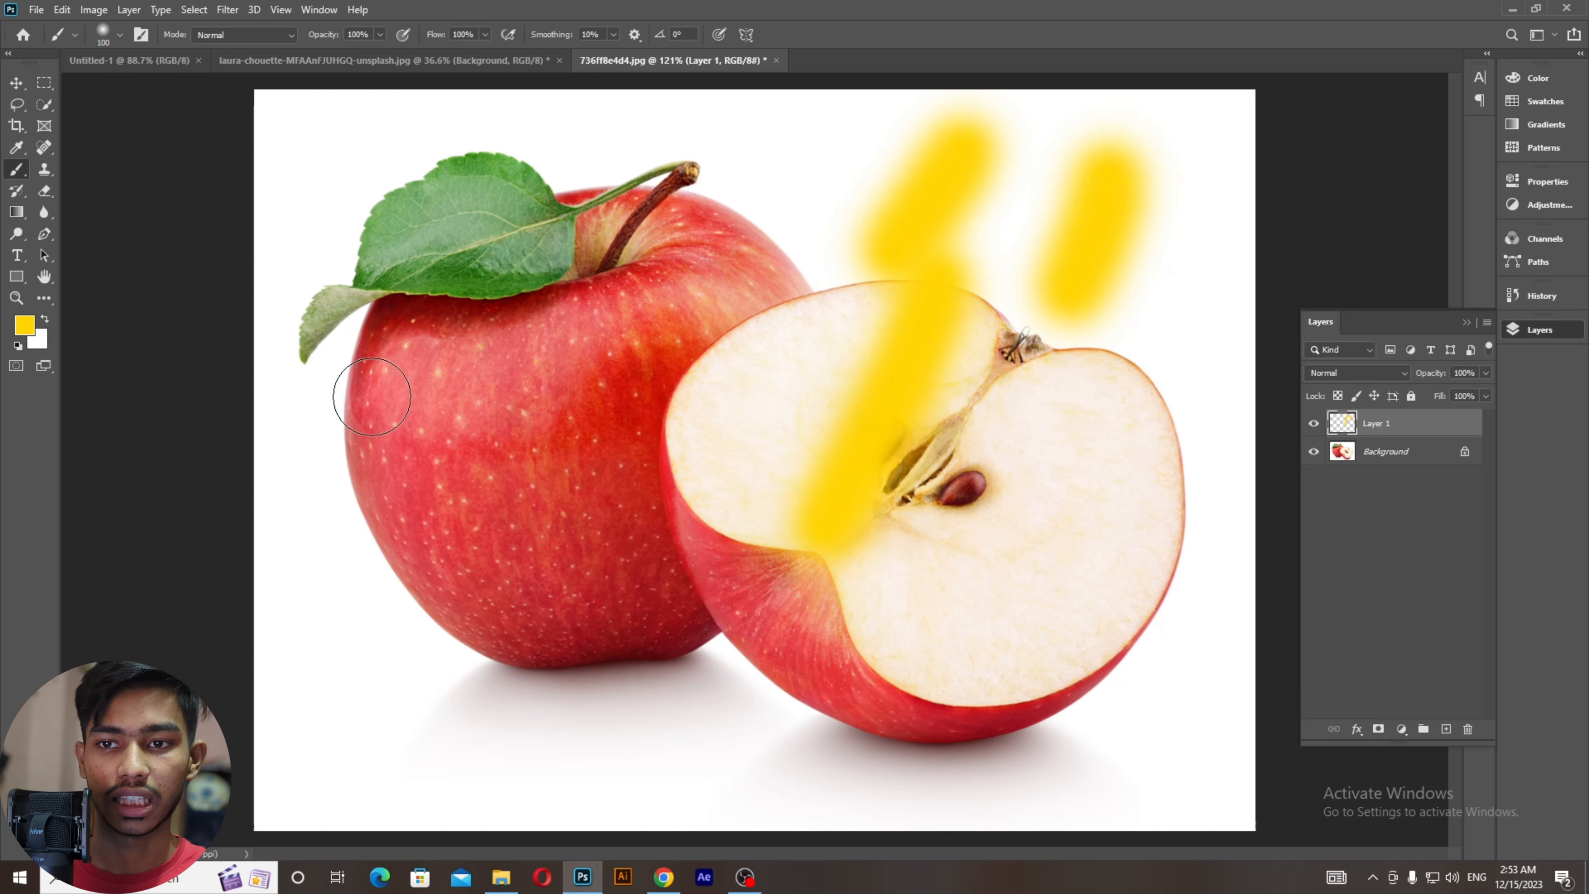
# Step: Paint a vertical yellow stroke left of the whole apple, undoing and restoring it
pyautogui.moveTo(307, 401); pyautogui.dragTo(322, 529)
pyautogui.moveTo(337, 678); pyautogui.dragTo(337, 708)
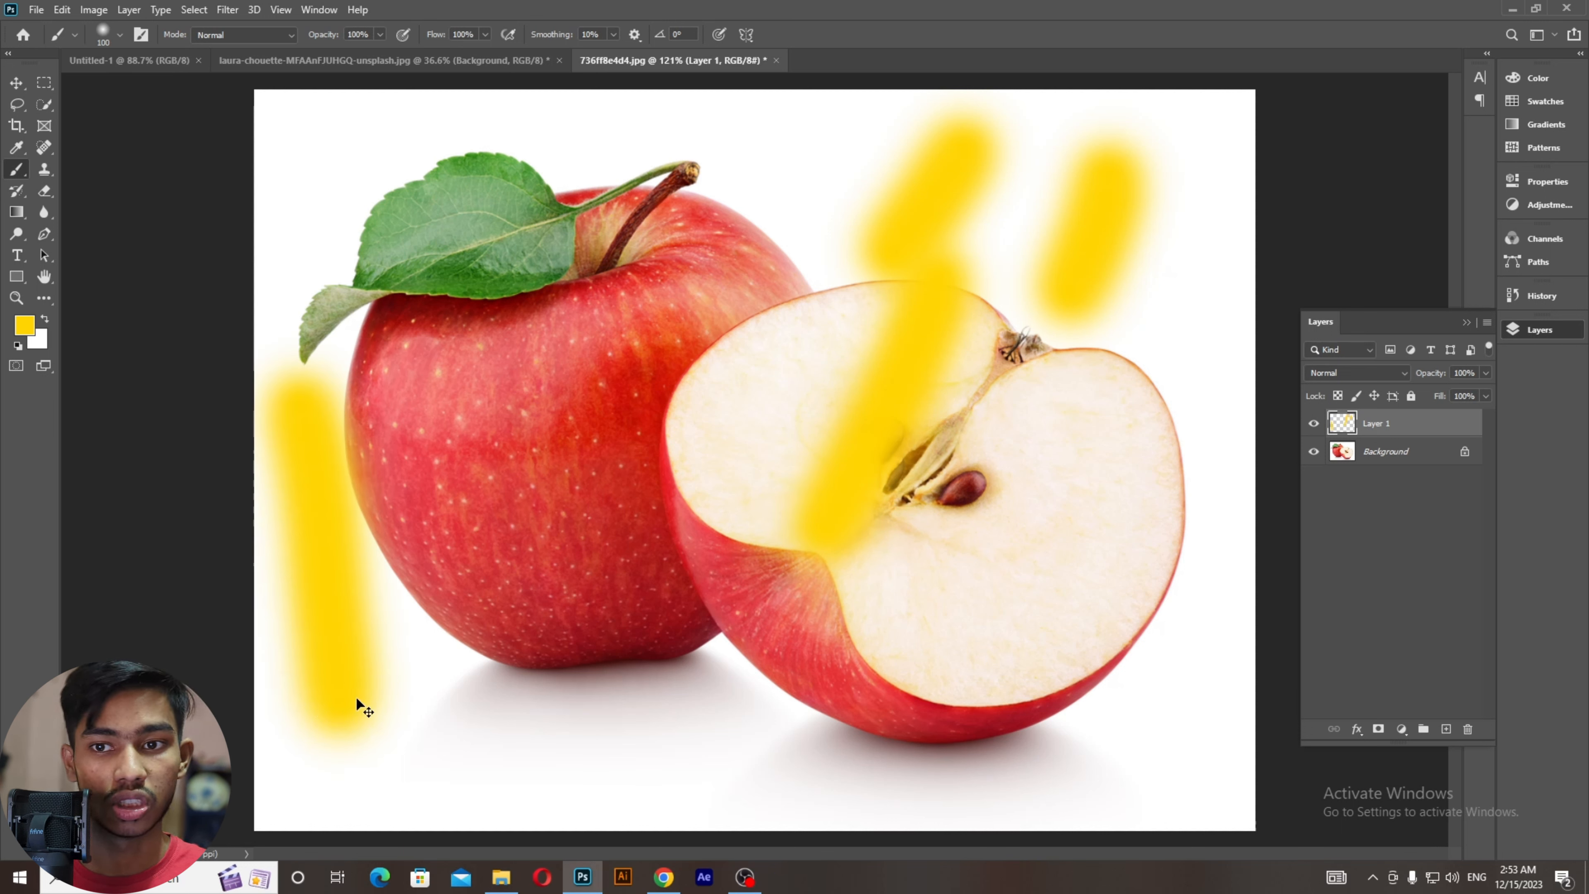
pyautogui.hotkey('ctrl', 'z')
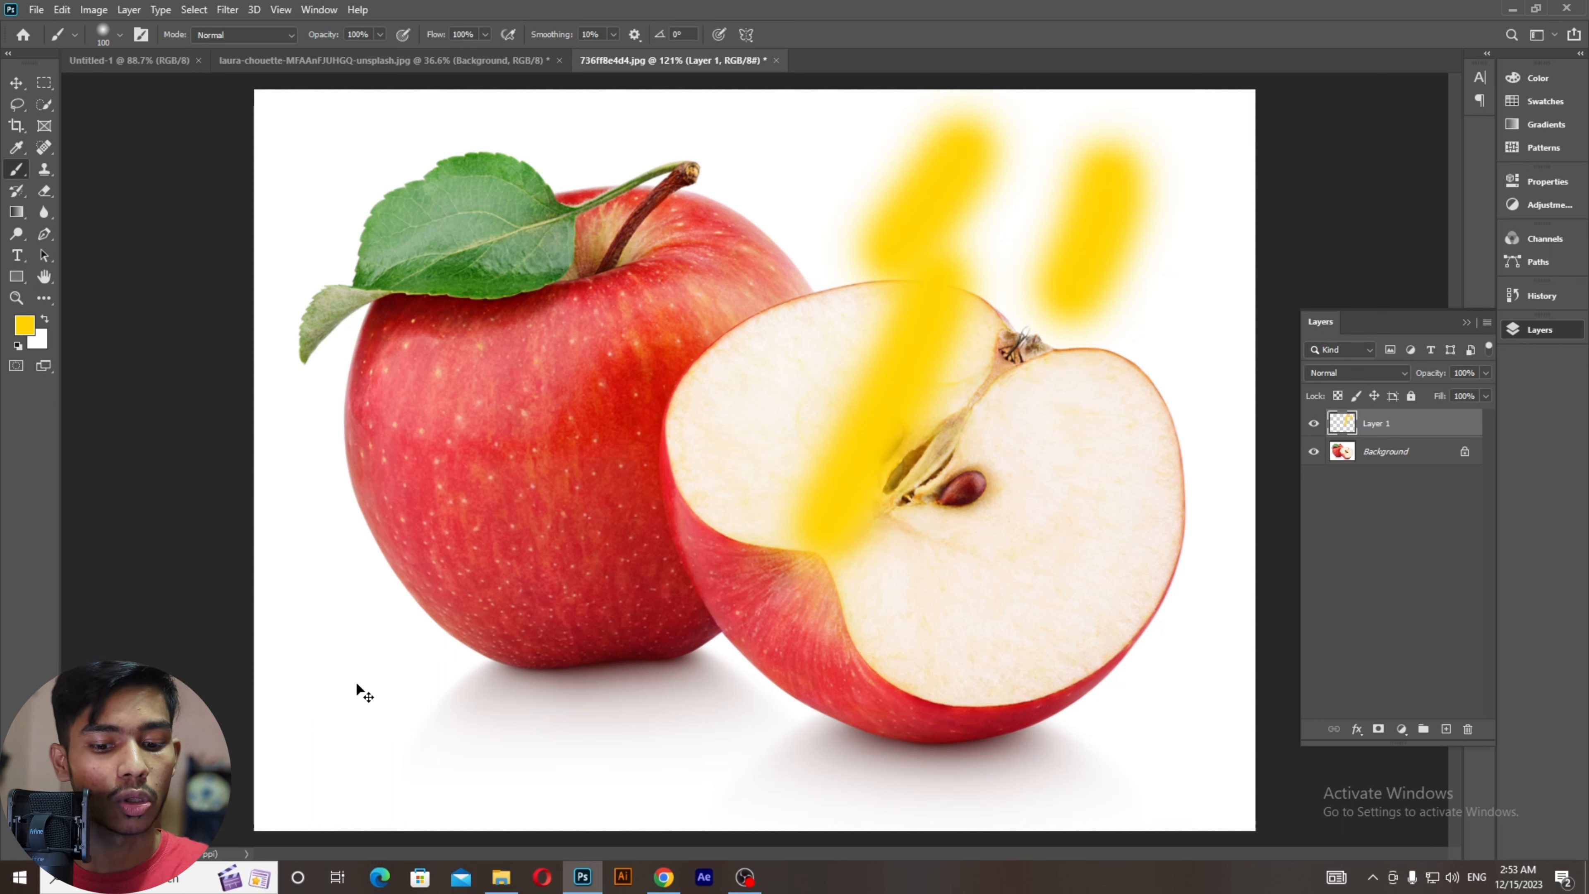
pyautogui.hotkey('ctrl', 'shift', 'z')
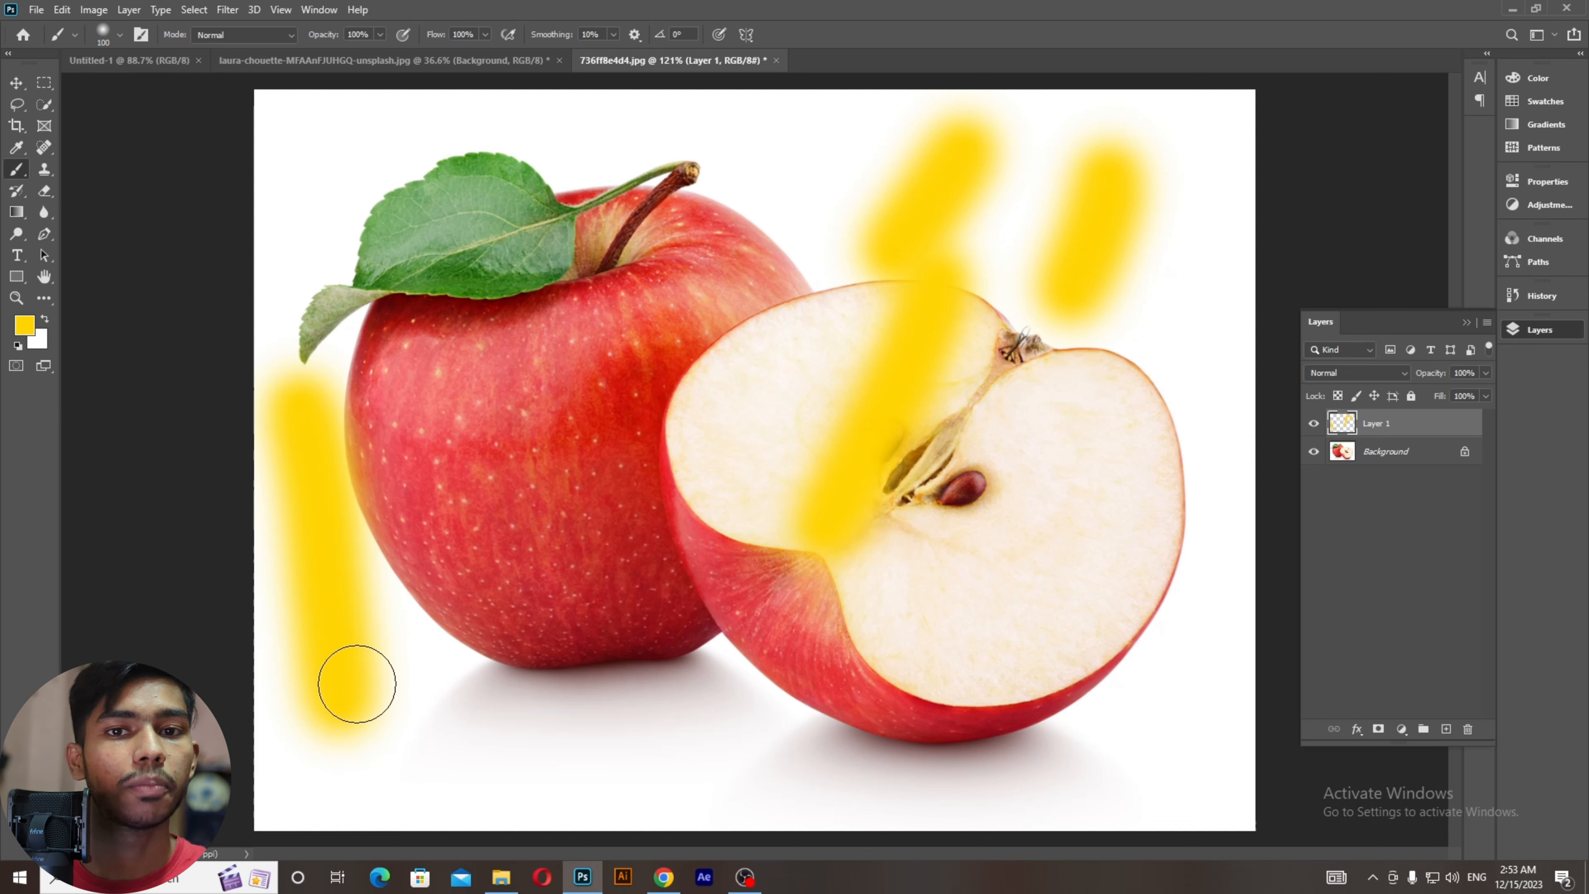